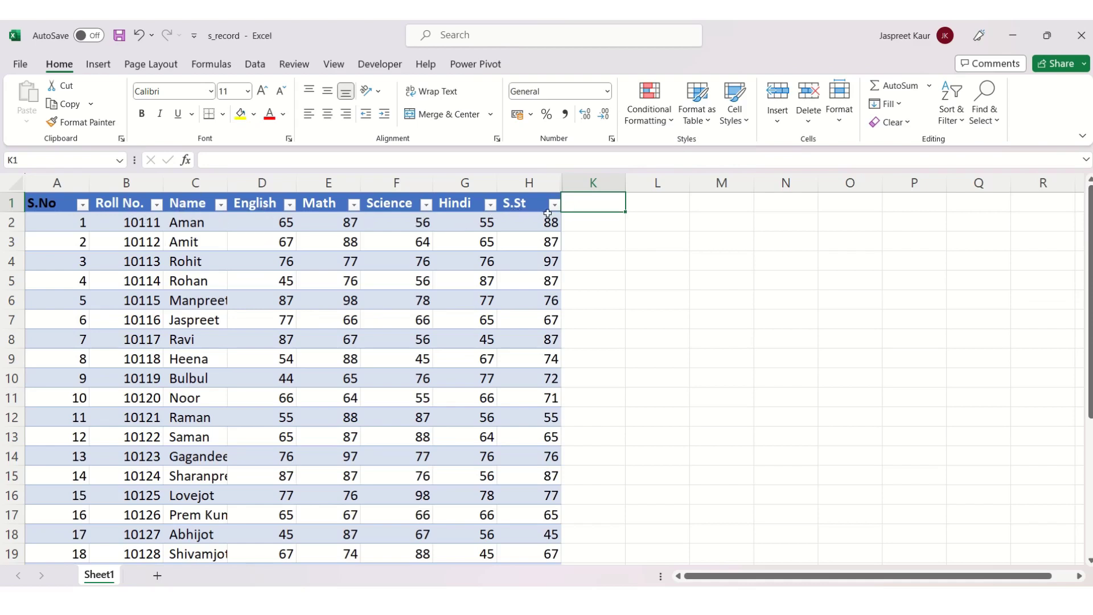
# Step: Head K1 'Totlal' and fill the column with =SUM(D2:H2) for every student
pyautogui.doubleClick(592, 201)
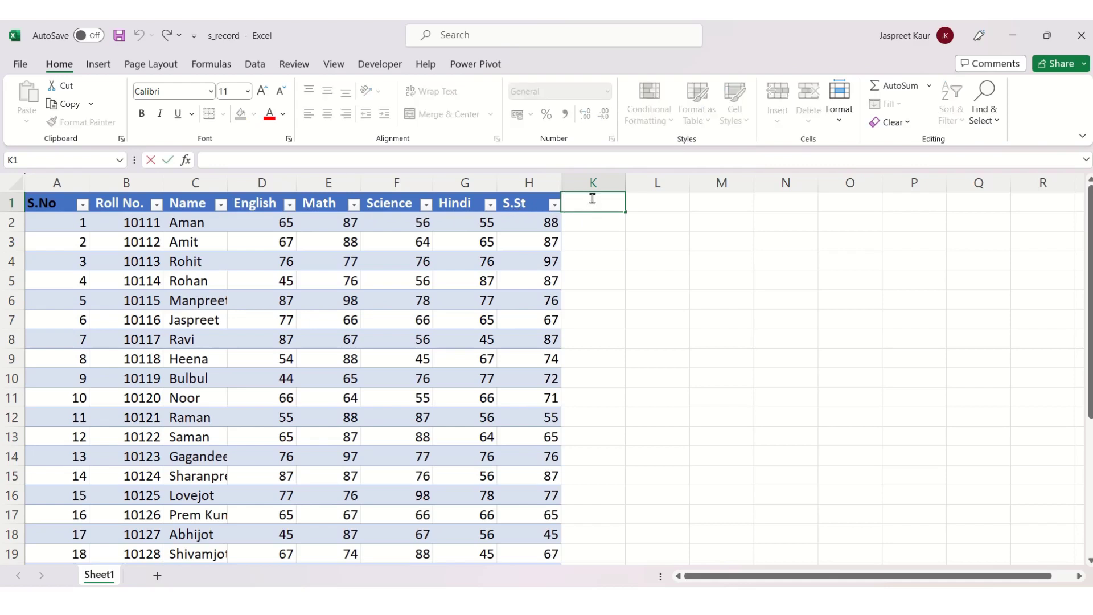
pyautogui.write('To')
pyautogui.write('tlal')
pyautogui.click(599, 225)
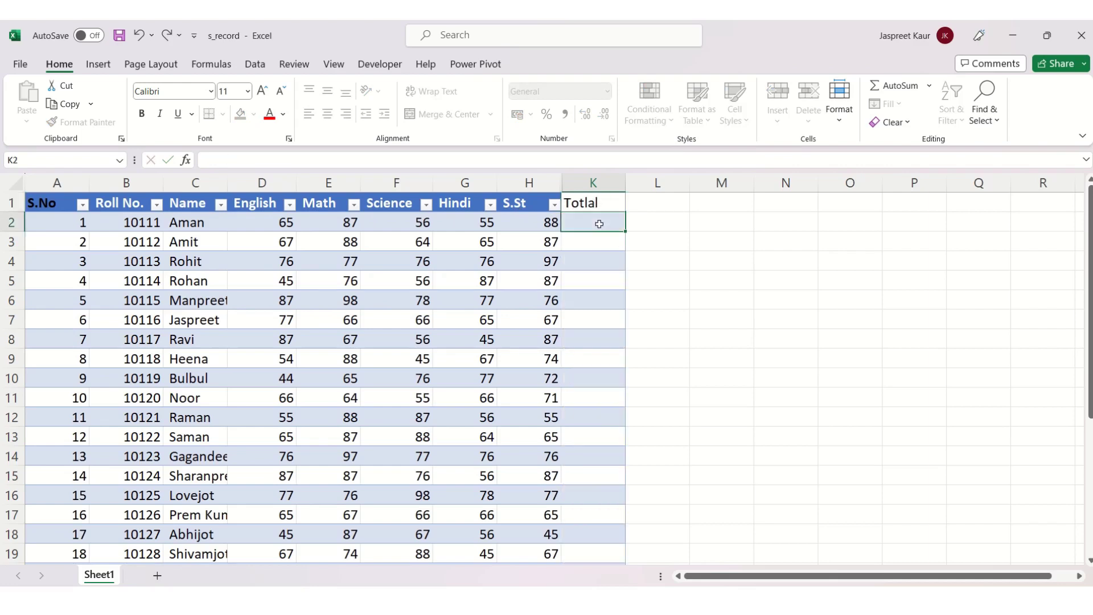
pyautogui.doubleClick(599, 225)
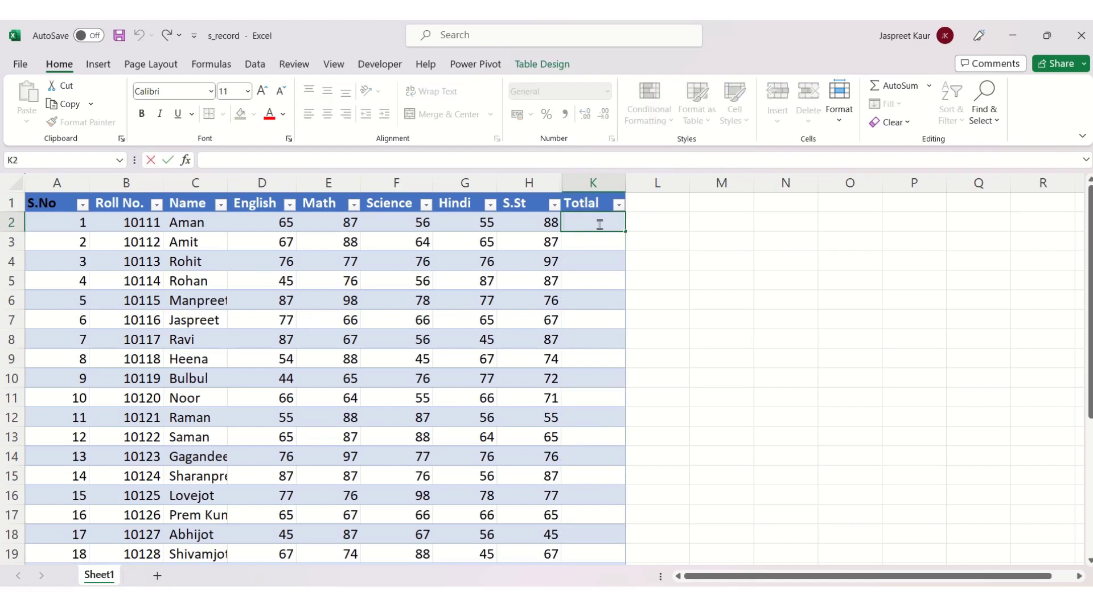
pyautogui.write('=s')
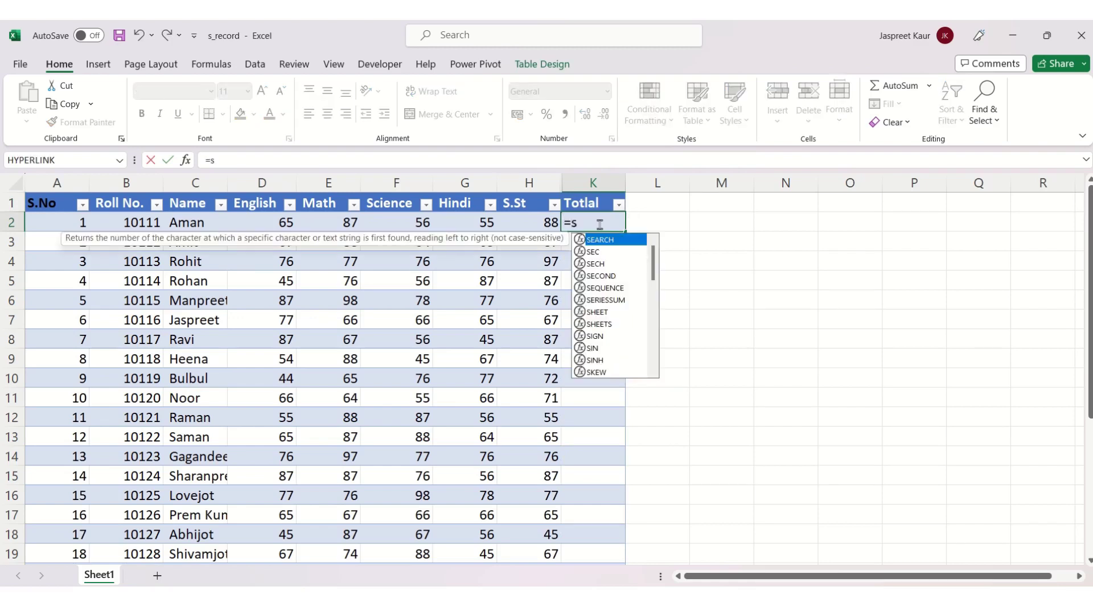
pyautogui.write('um')
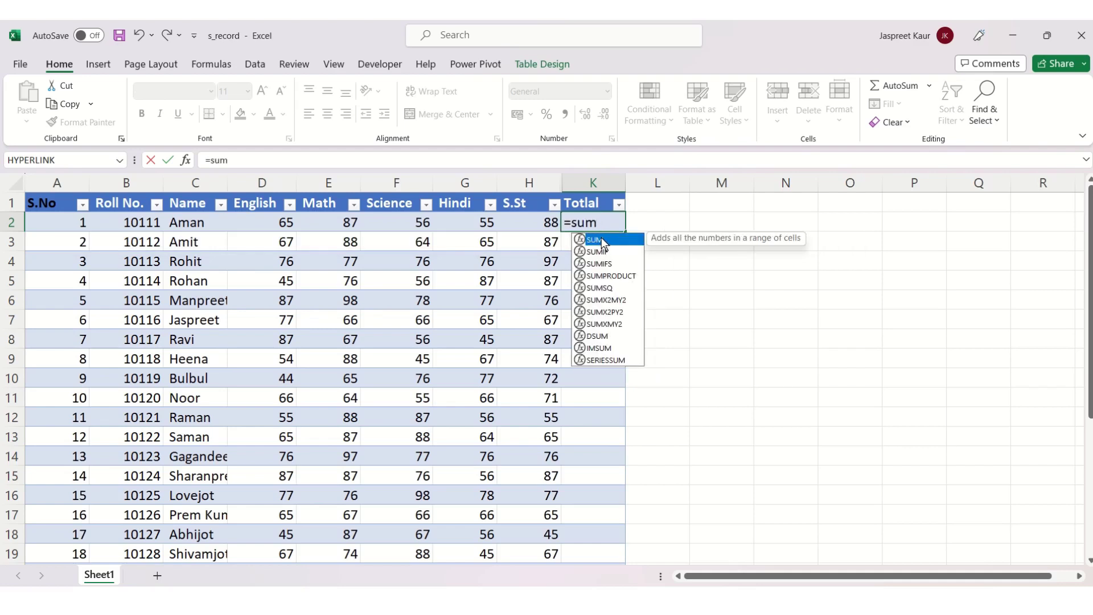
pyautogui.doubleClick(602, 241)
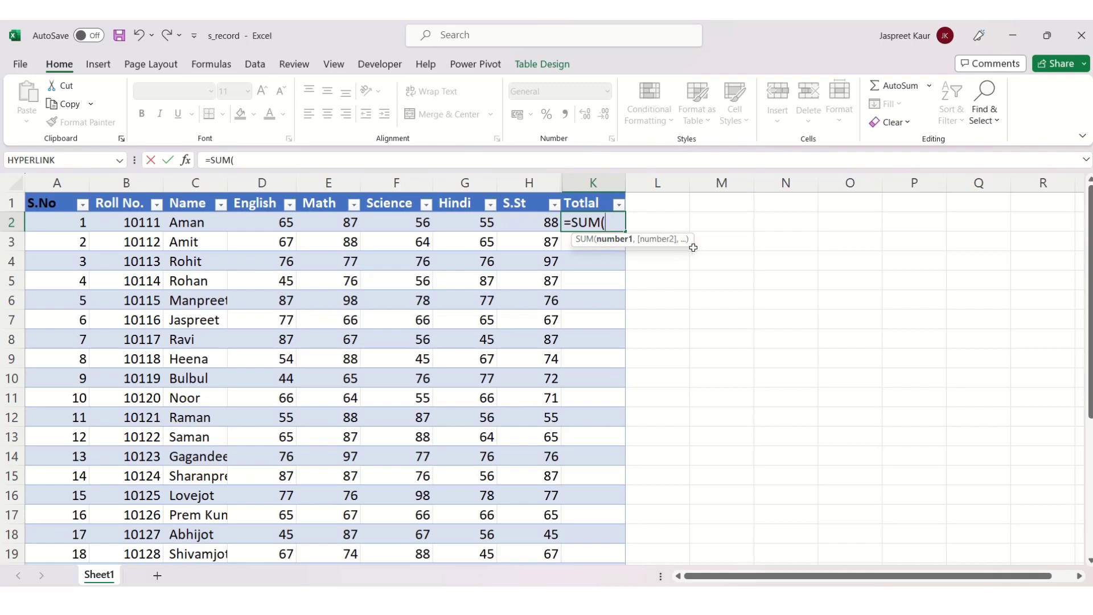
pyautogui.click(260, 222)
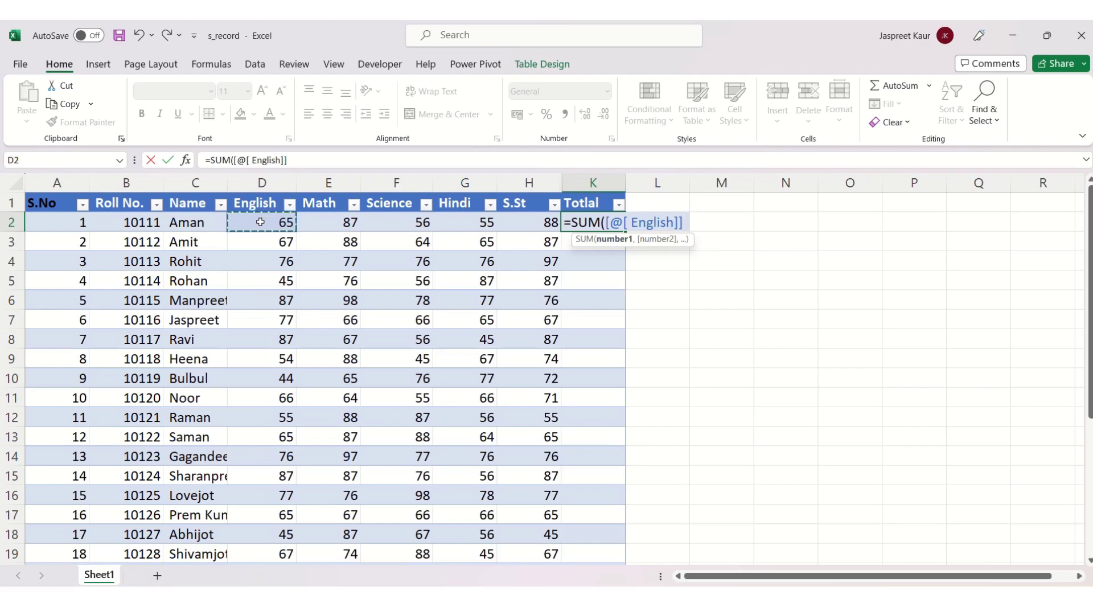
pyautogui.moveTo(260, 222); pyautogui.dragTo(523, 224)
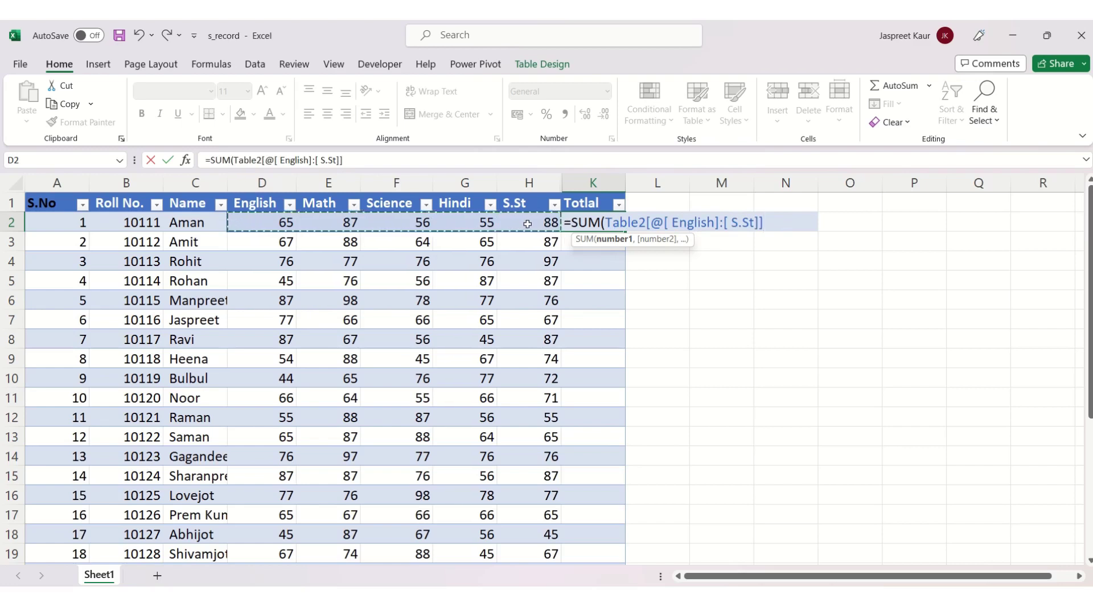
pyautogui.press('Return')
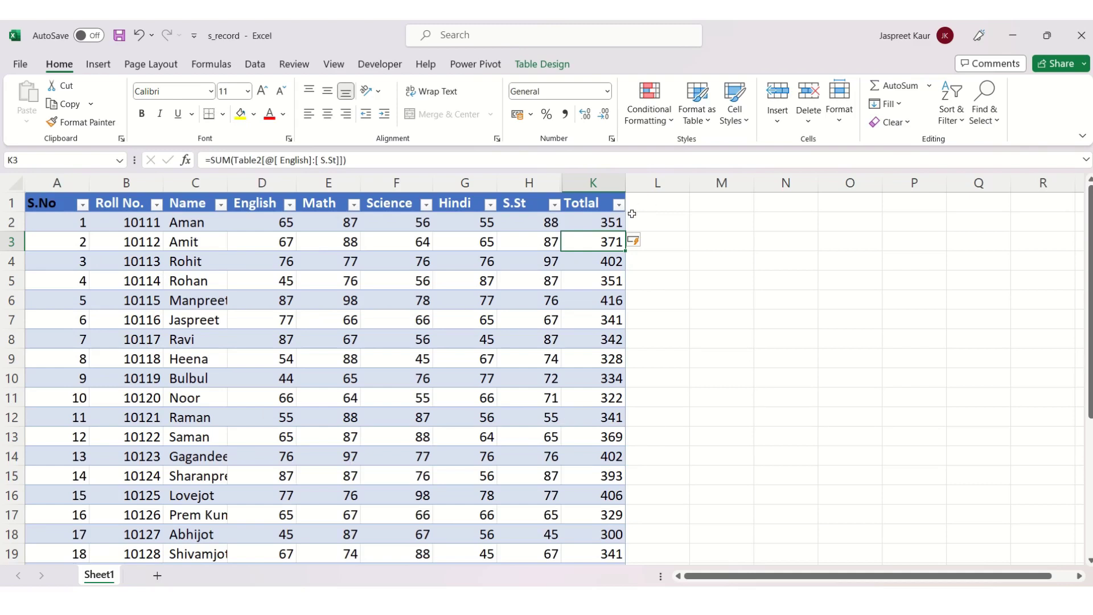
pyautogui.click(610, 224)
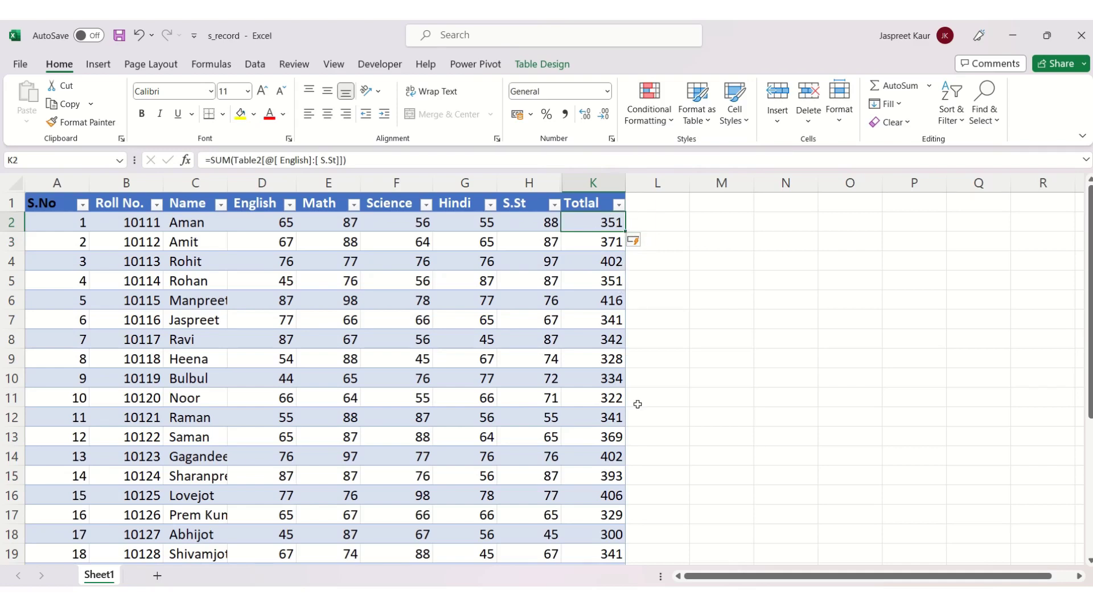
# Step: Head L1 'Percentage' and fill the column with =AVERAGE(D2:H2), giving values like 70.2
pyautogui.click(649, 202)
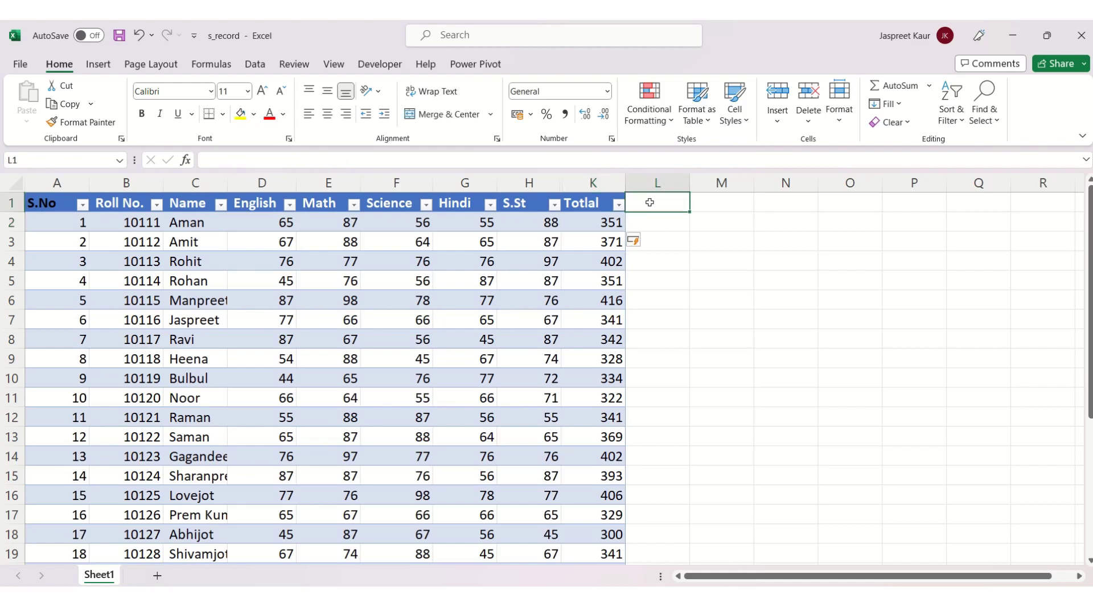
pyautogui.write('Aver')
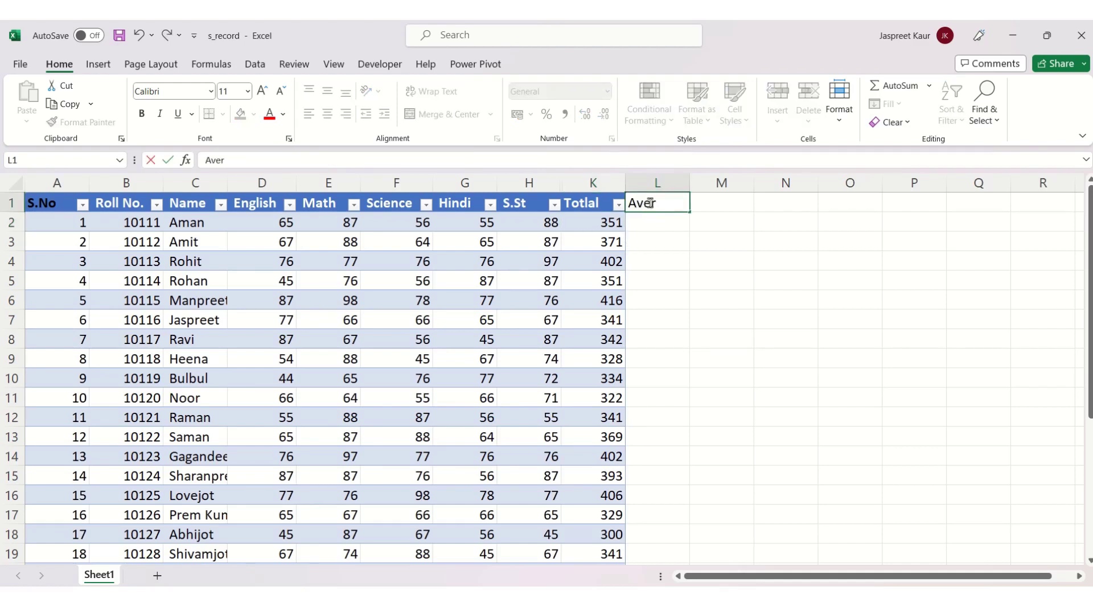
pyautogui.press('BackSpace')
pyautogui.press('BackSpace')
pyautogui.press('BackSpace')
pyautogui.press('BackSpace')
pyautogui.write('P')
pyautogui.write('erce')
pyautogui.write('ntage')
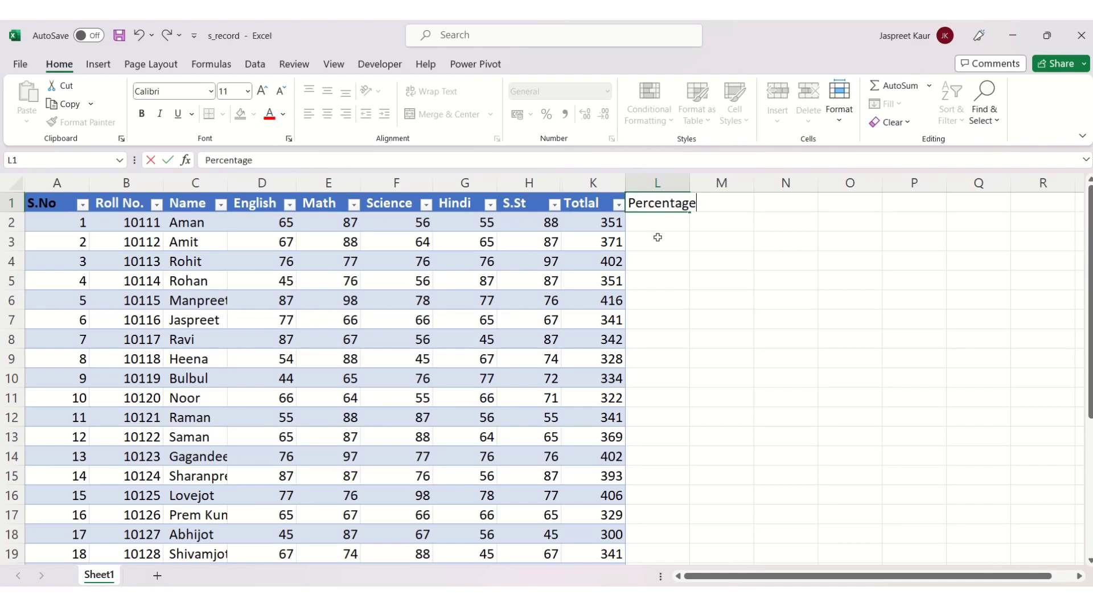
pyautogui.click(658, 218)
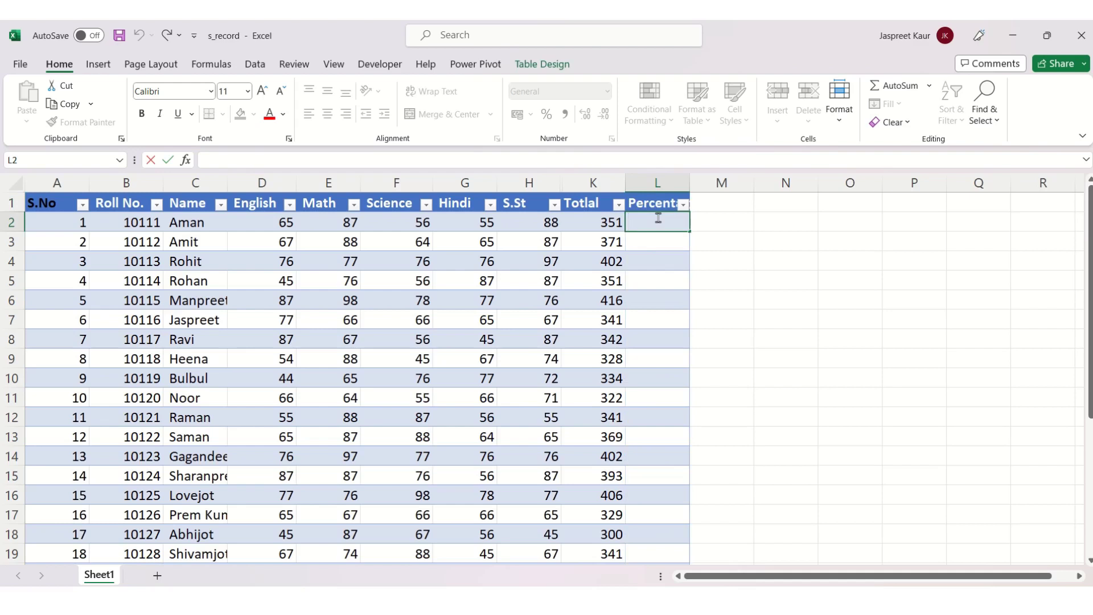
pyautogui.write('=ave')
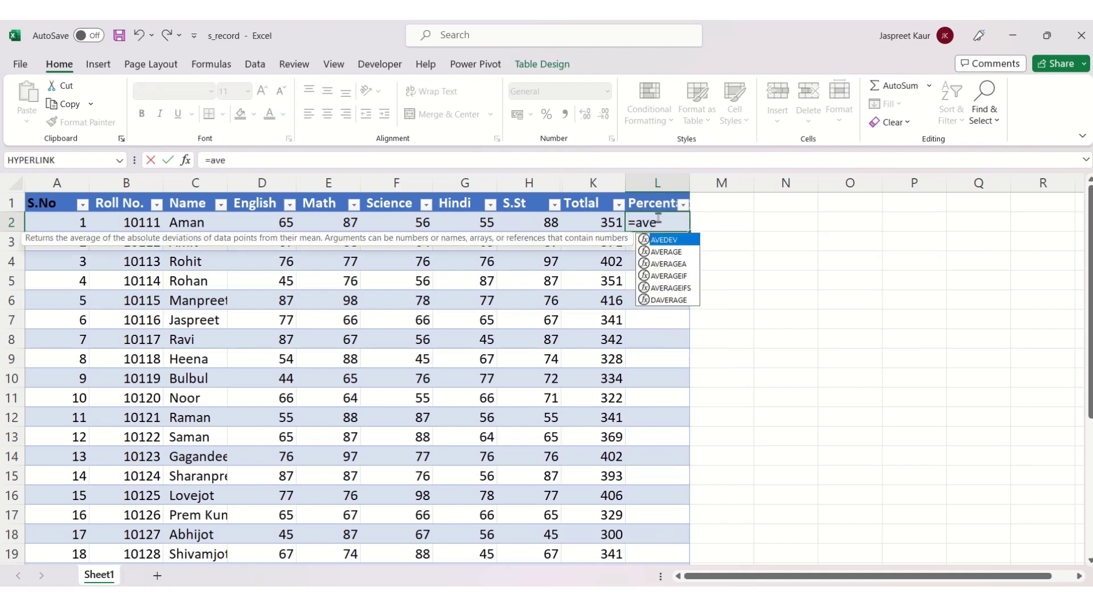
pyautogui.write('r')
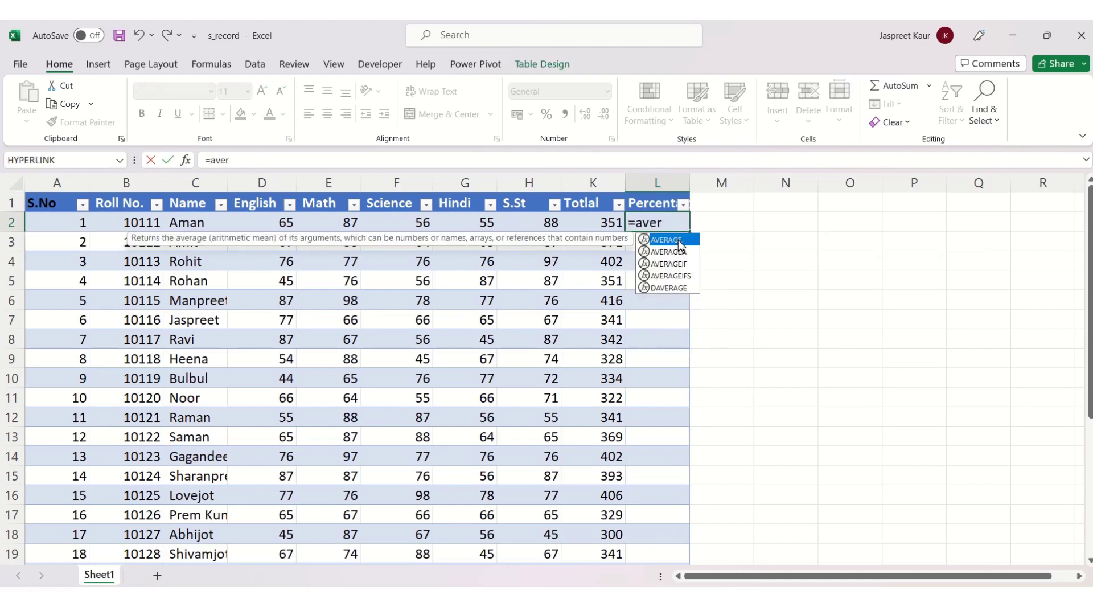
pyautogui.doubleClick(666, 240)
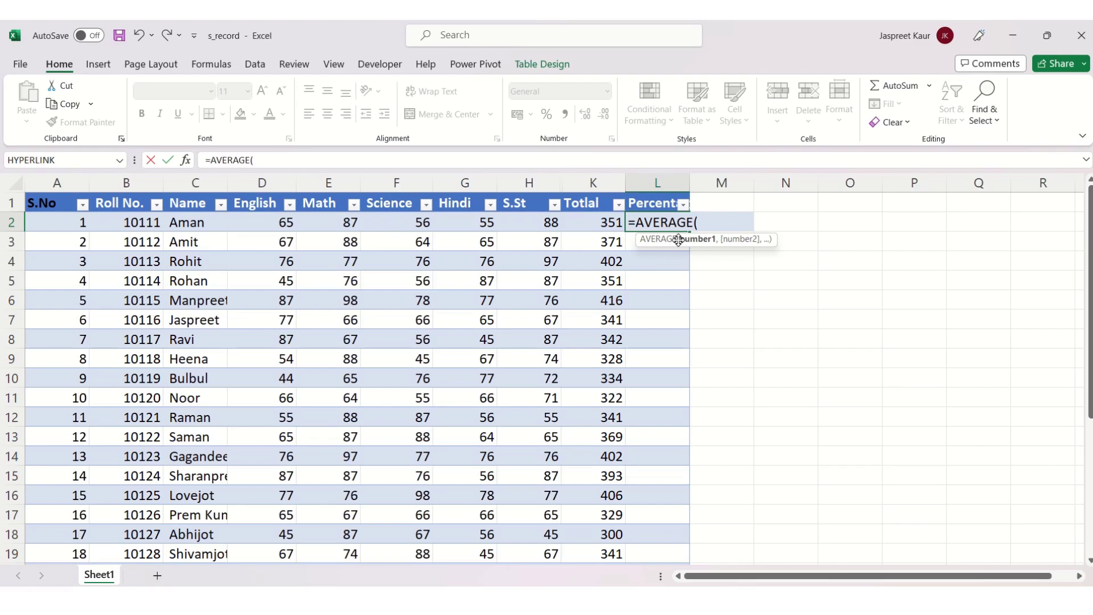
pyautogui.click(252, 220)
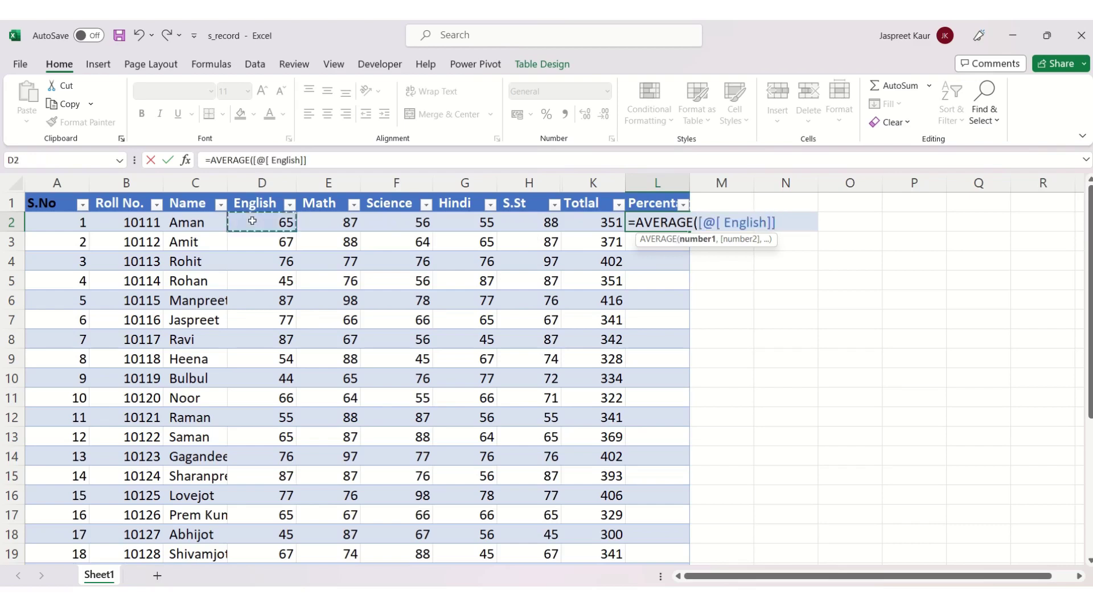
pyautogui.moveTo(252, 221); pyautogui.dragTo(532, 227)
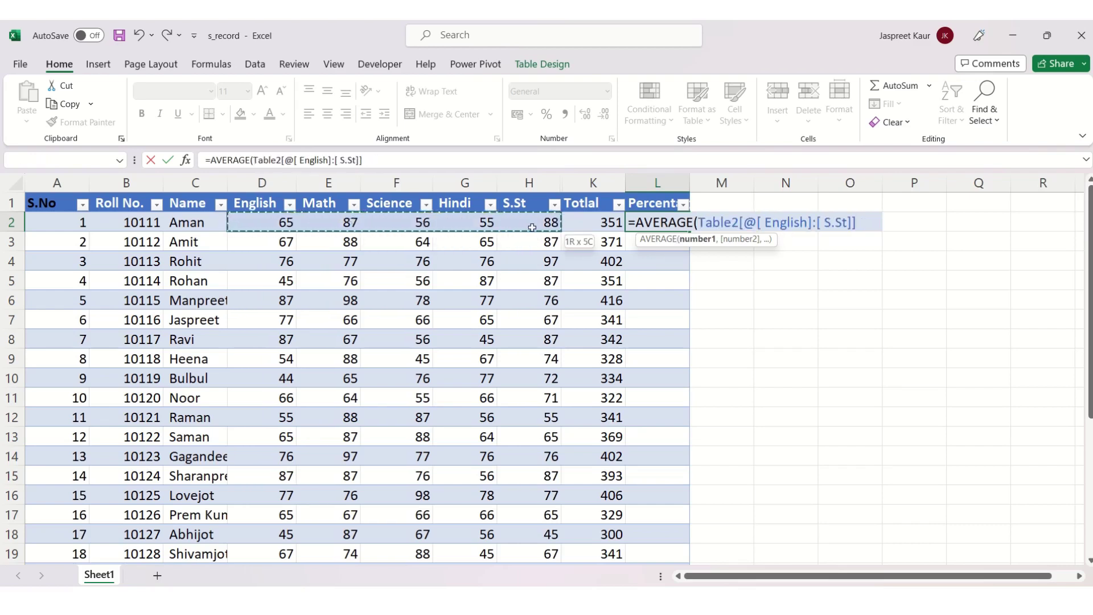
pyautogui.press('Return')
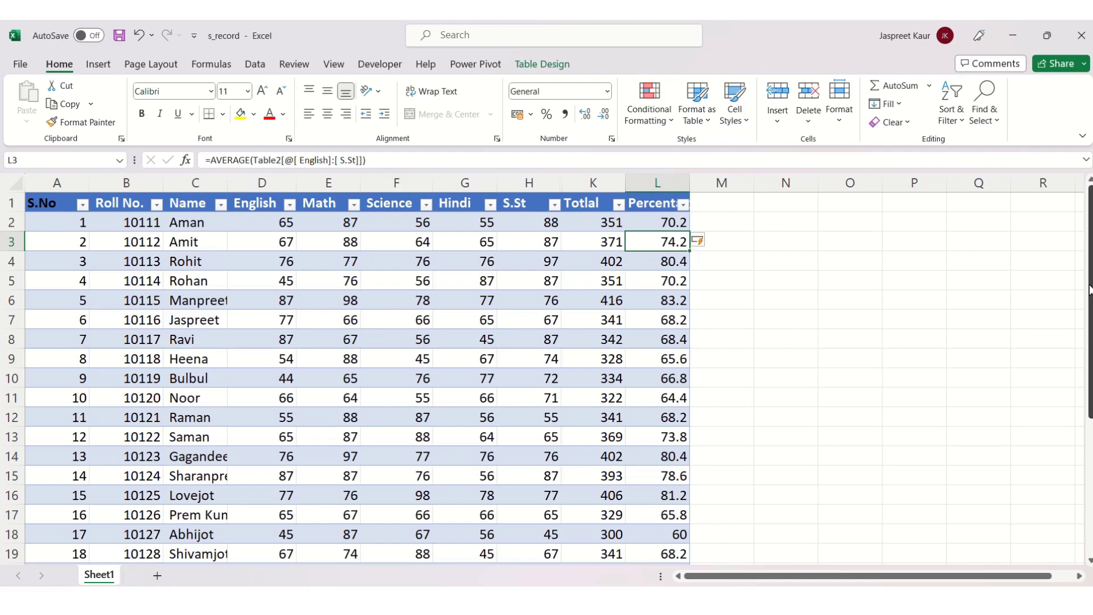
pyautogui.moveTo(1089, 290); pyautogui.dragTo(1069, 485)
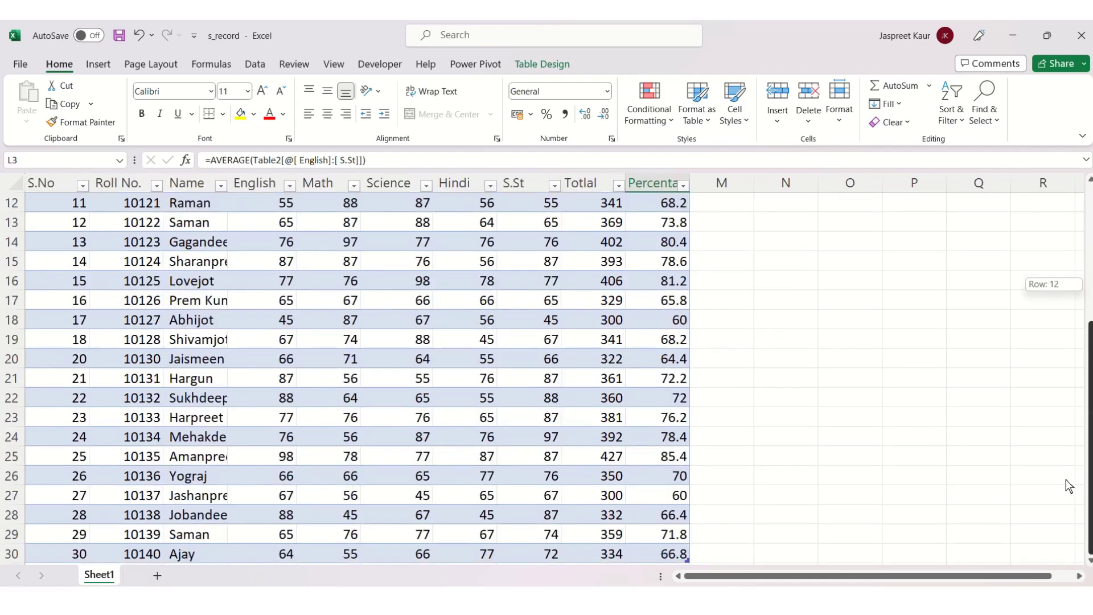
pyautogui.moveTo(1069, 486); pyautogui.dragTo(1090, 272)
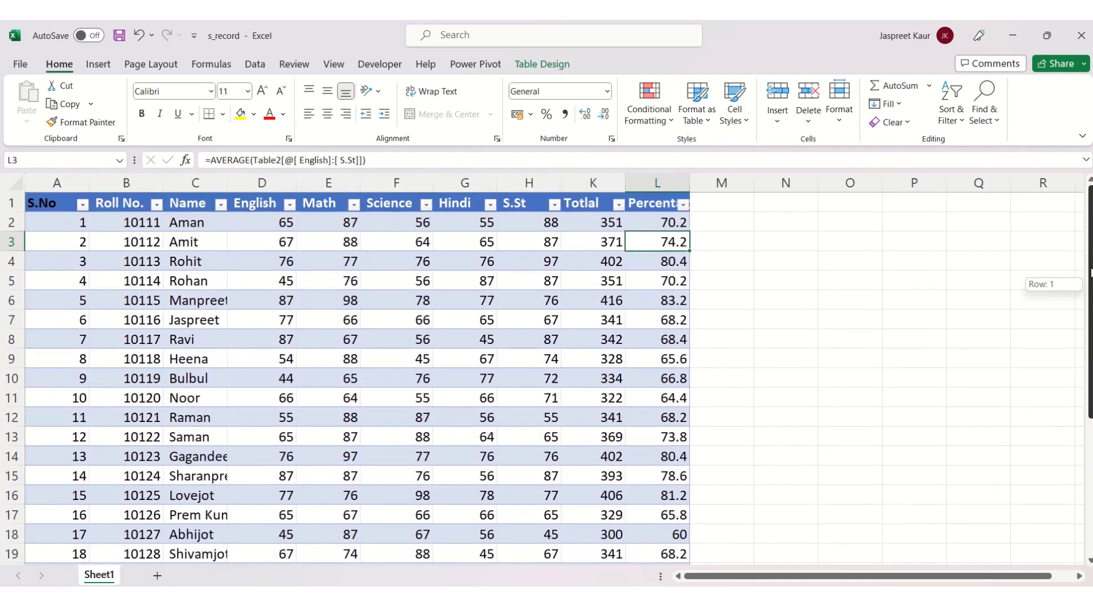
# Step: Head M1 'Position' and start =RANK in M2 with the student's Totlal as the number
pyautogui.click(710, 208)
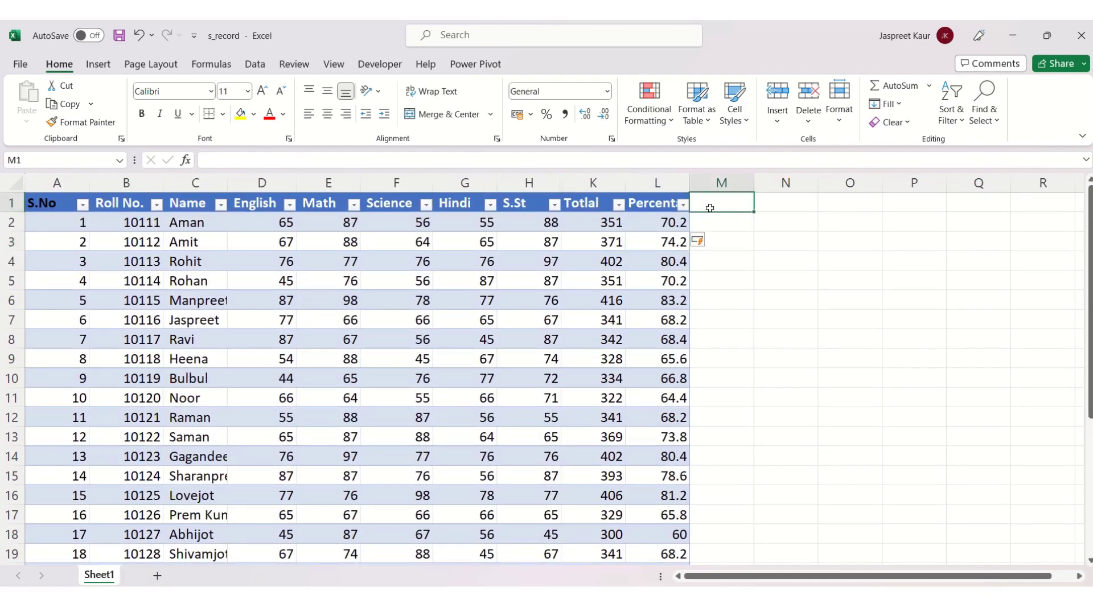
pyautogui.doubleClick(710, 207)
pyautogui.write('Po')
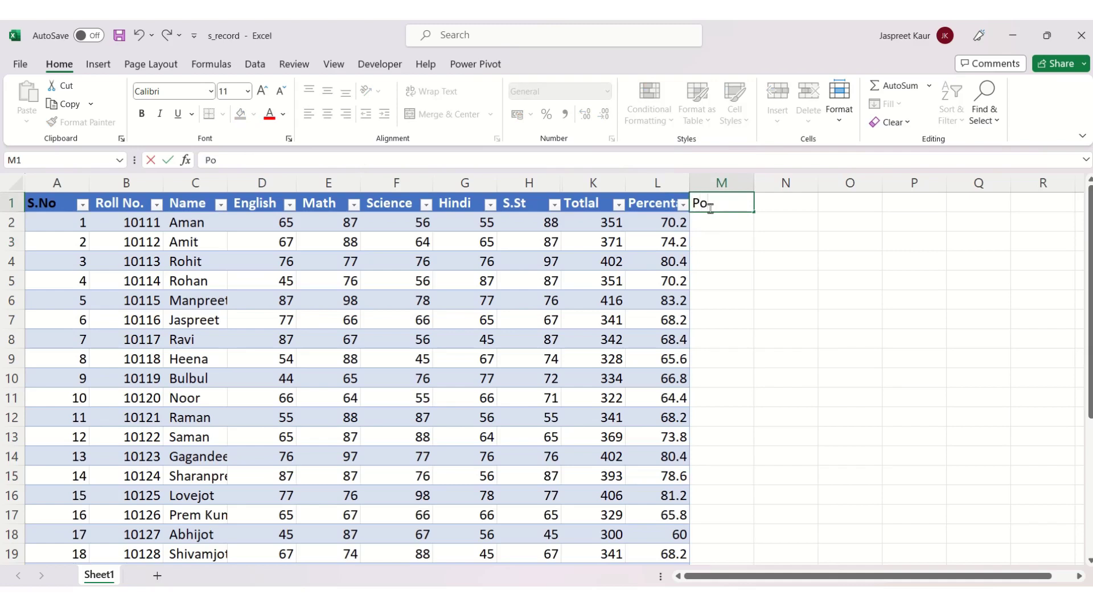
pyautogui.write('sition')
pyautogui.click(716, 226)
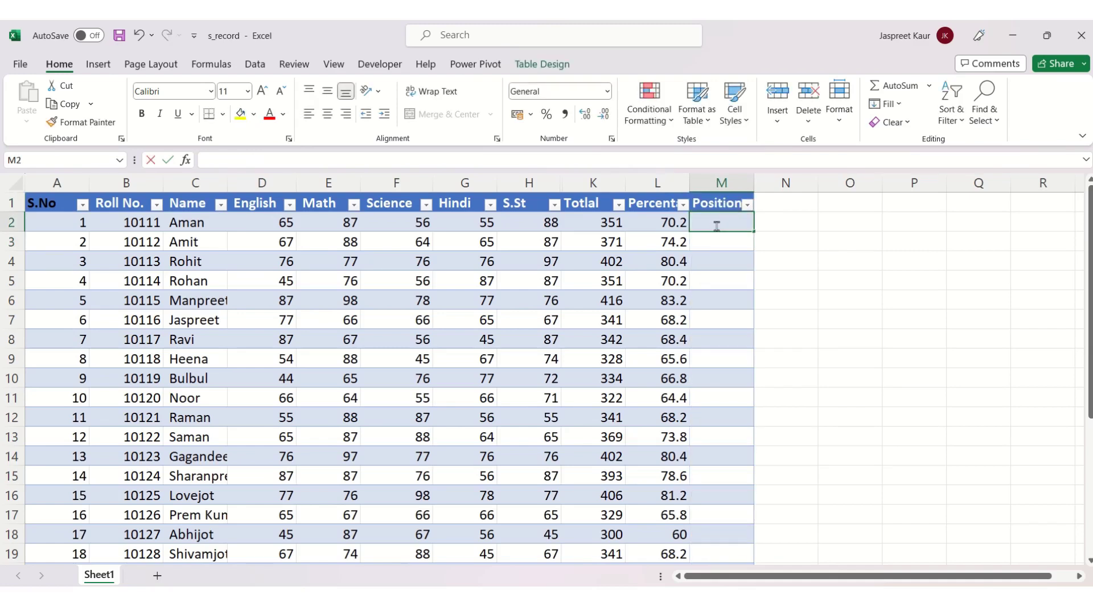
pyautogui.write('-')
pyautogui.press('BackSpace')
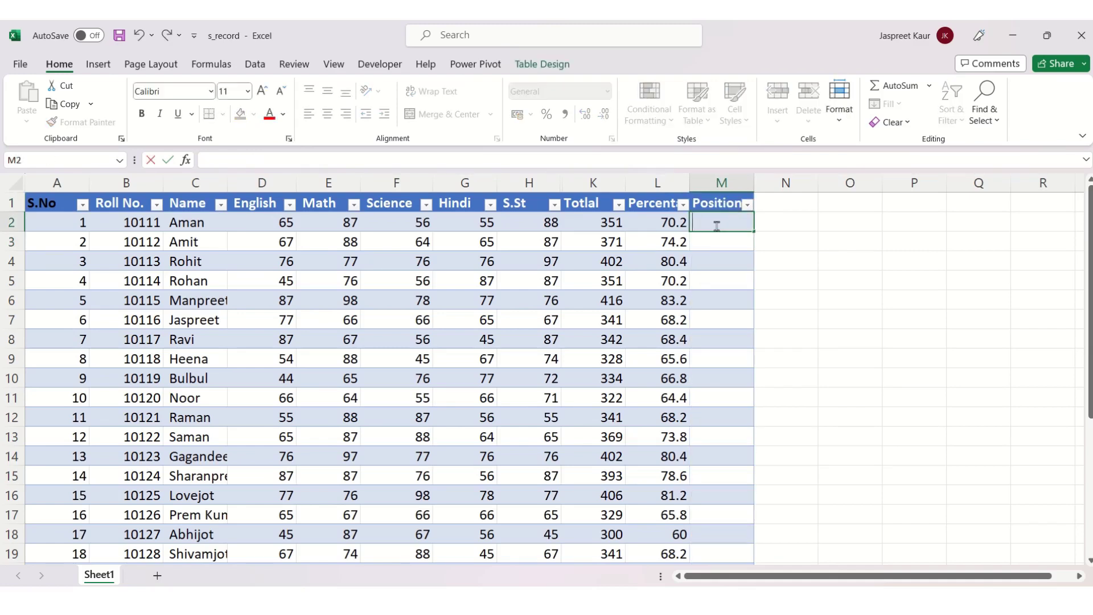
pyautogui.write('=rank')
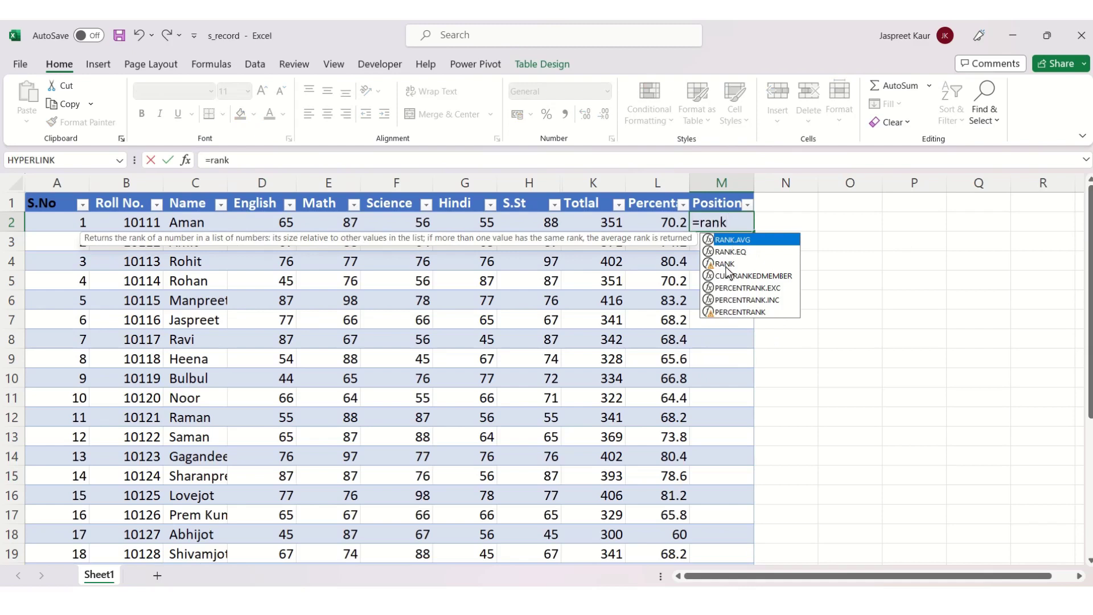
pyautogui.doubleClick(725, 264)
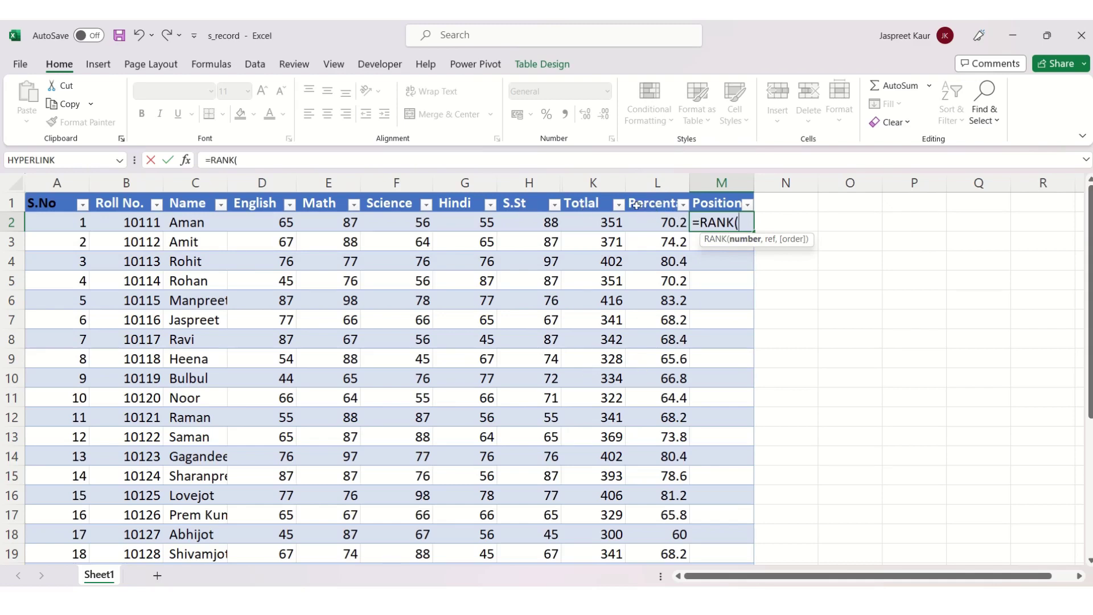
pyautogui.click(595, 225)
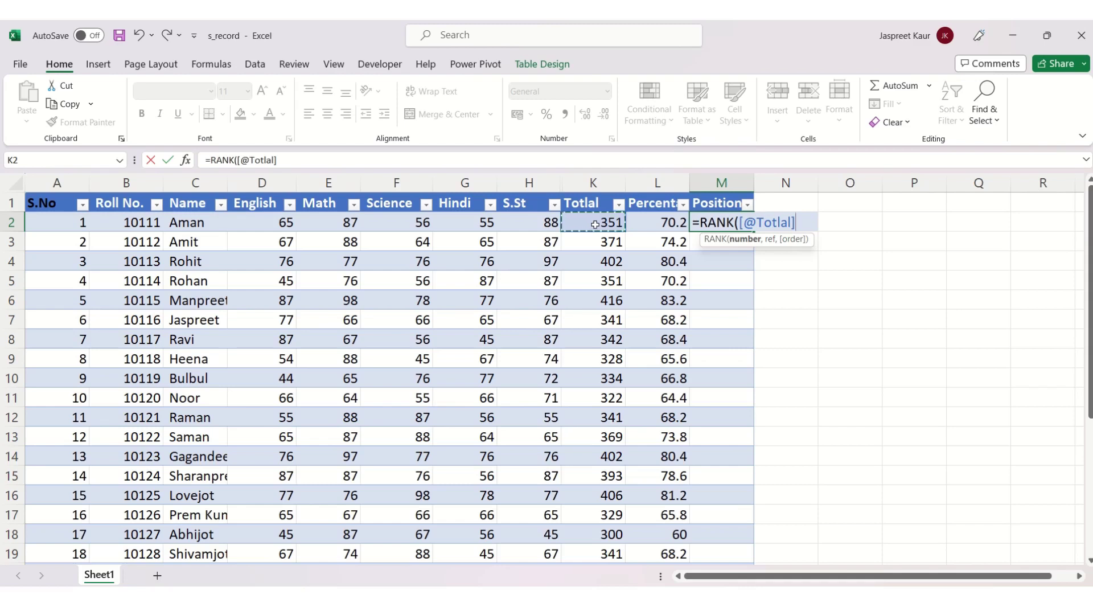
pyautogui.write(',')
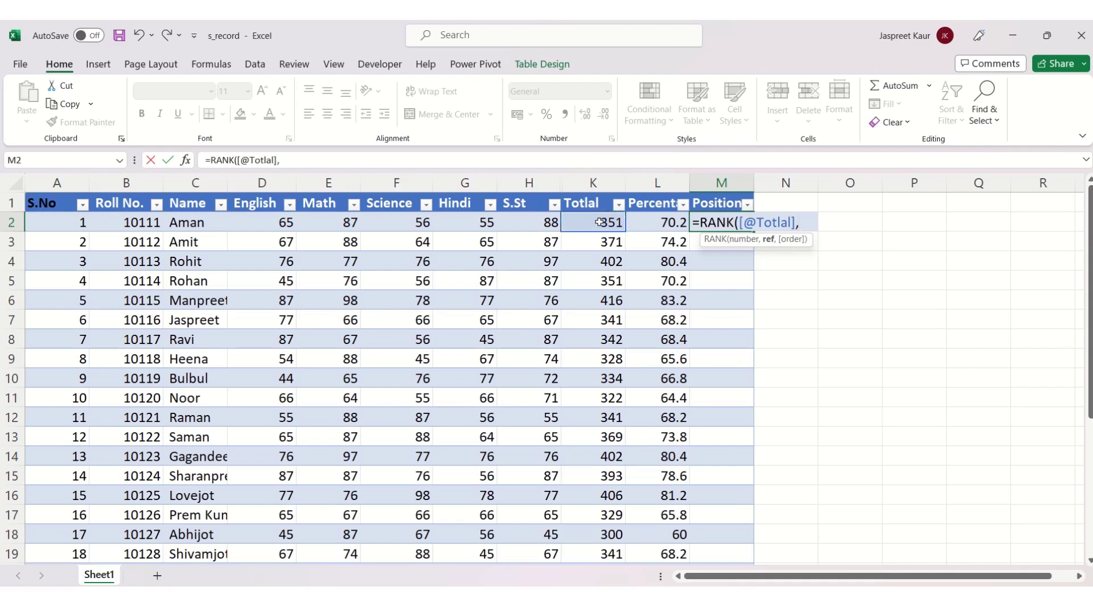
# Step: Rank against the whole Totlal column in 0 - Descending order so the top total is 1
pyautogui.click(598, 224)
pyautogui.moveTo(602, 223); pyautogui.dragTo(584, 580)
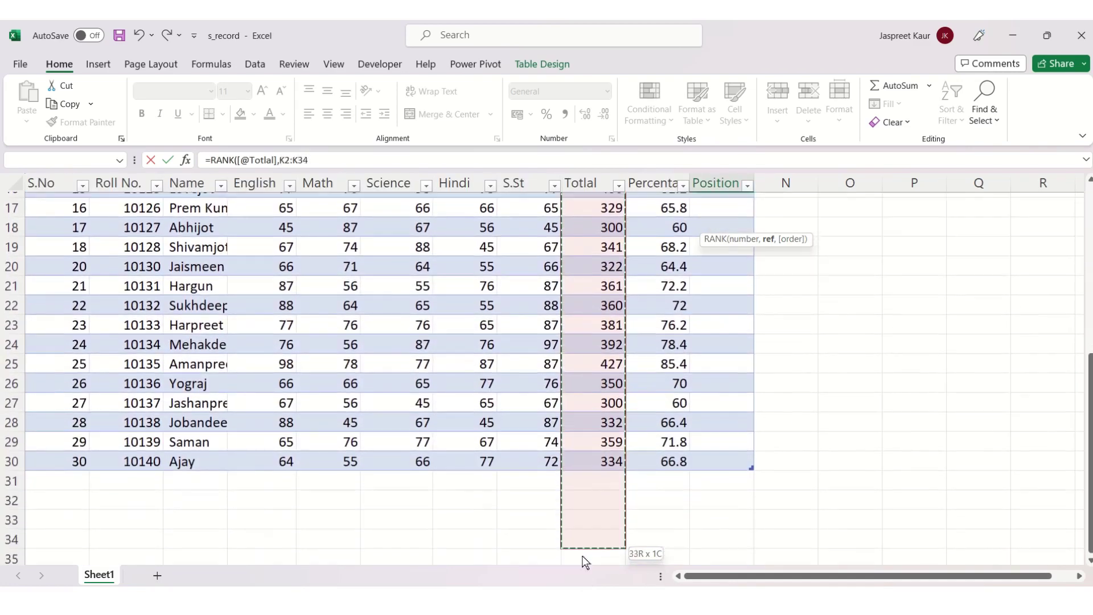
pyautogui.moveTo(585, 581); pyautogui.dragTo(586, 460)
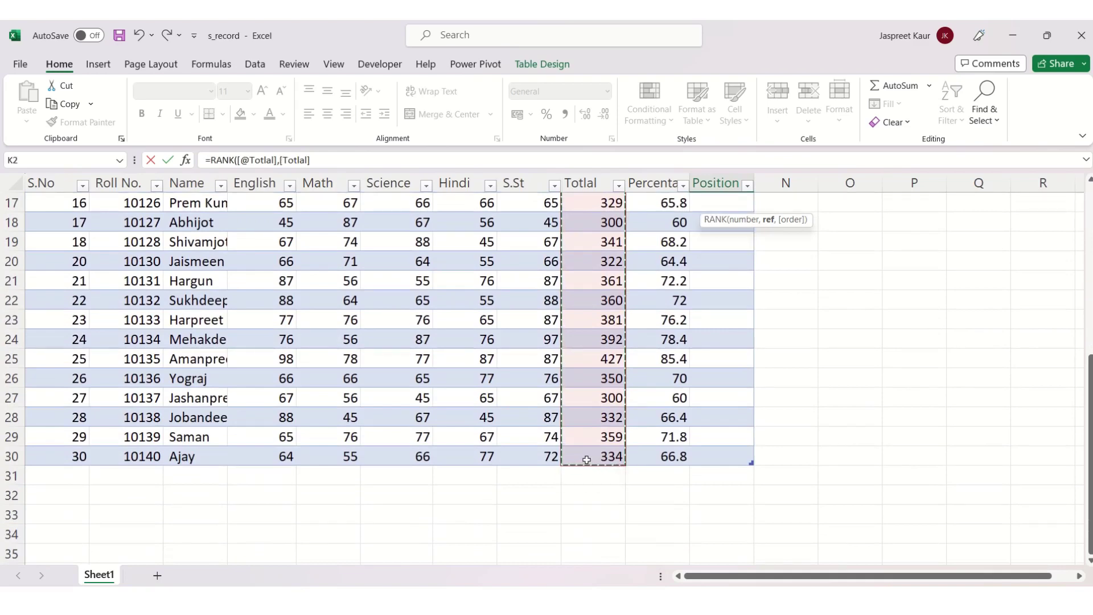
pyautogui.moveTo(1090, 455); pyautogui.dragTo(1089, 318)
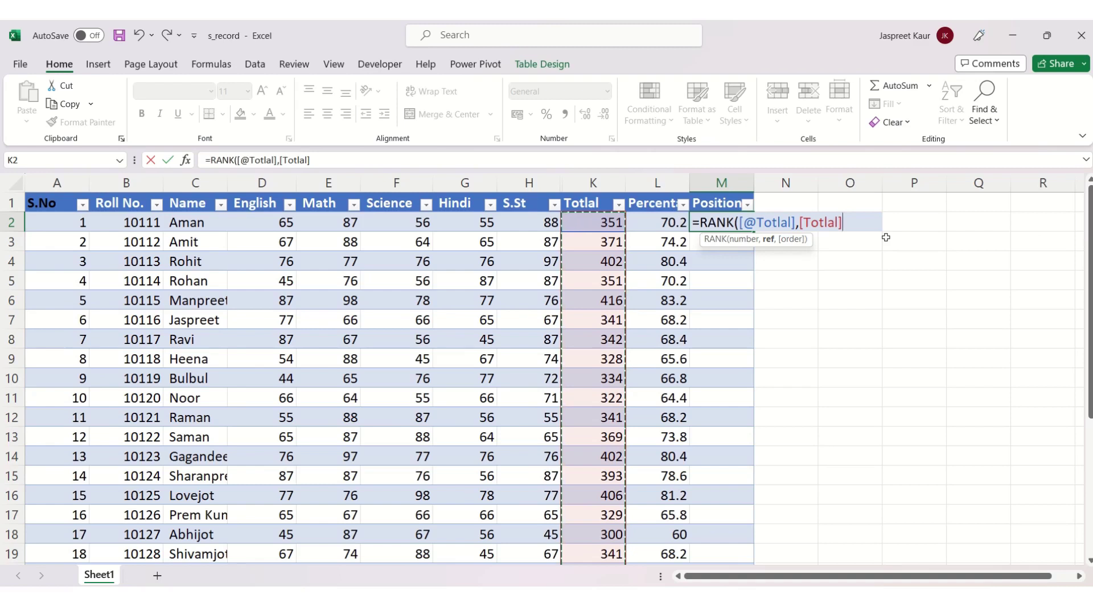
pyautogui.write(',')
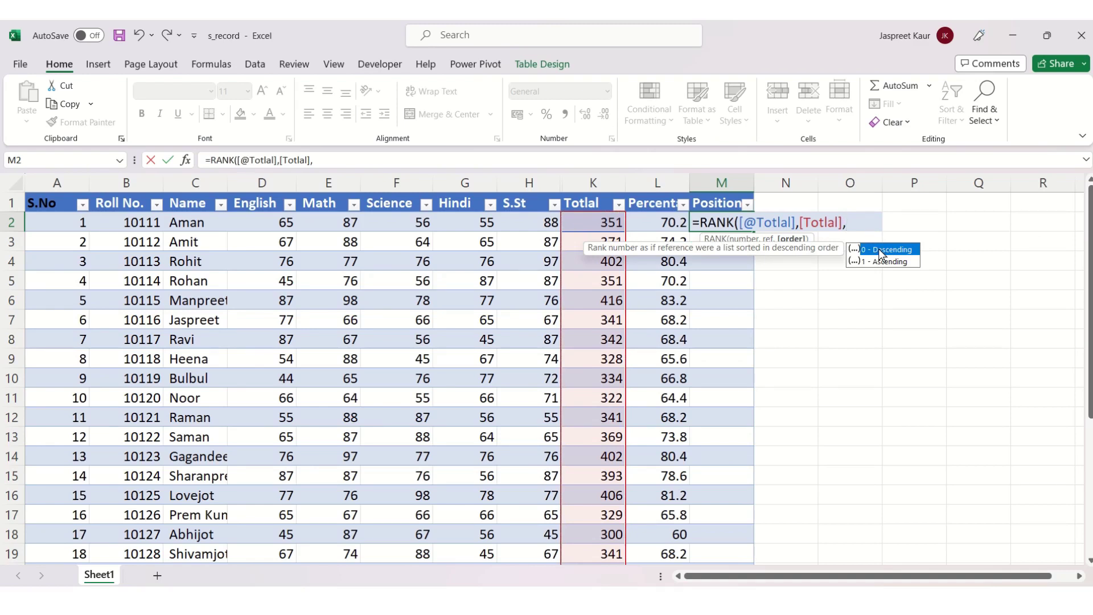
pyautogui.doubleClick(880, 250)
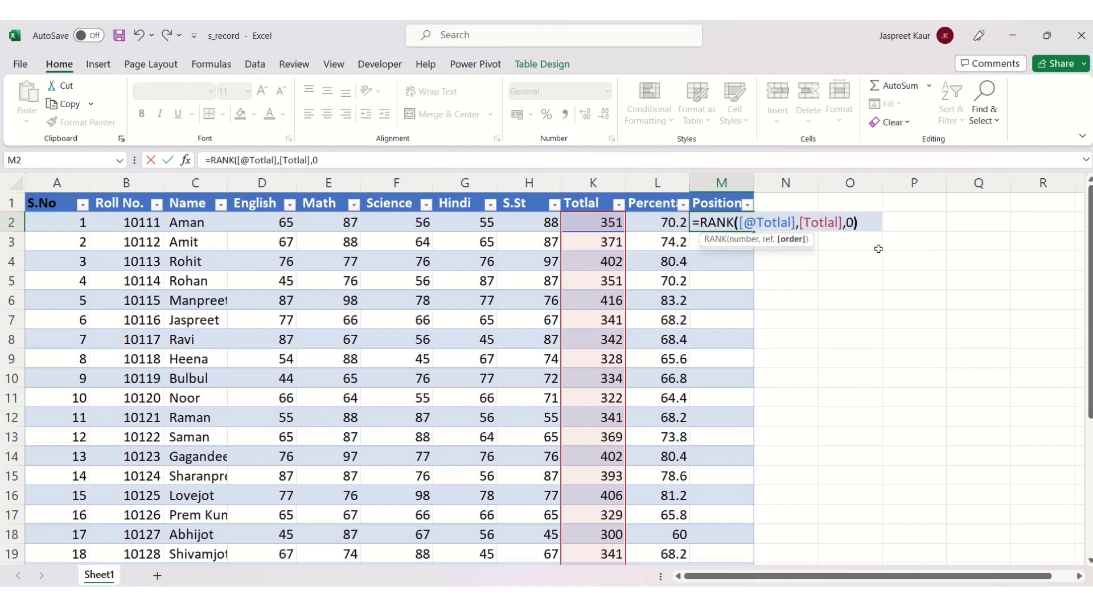
pyautogui.write(')')
pyautogui.press('Return')
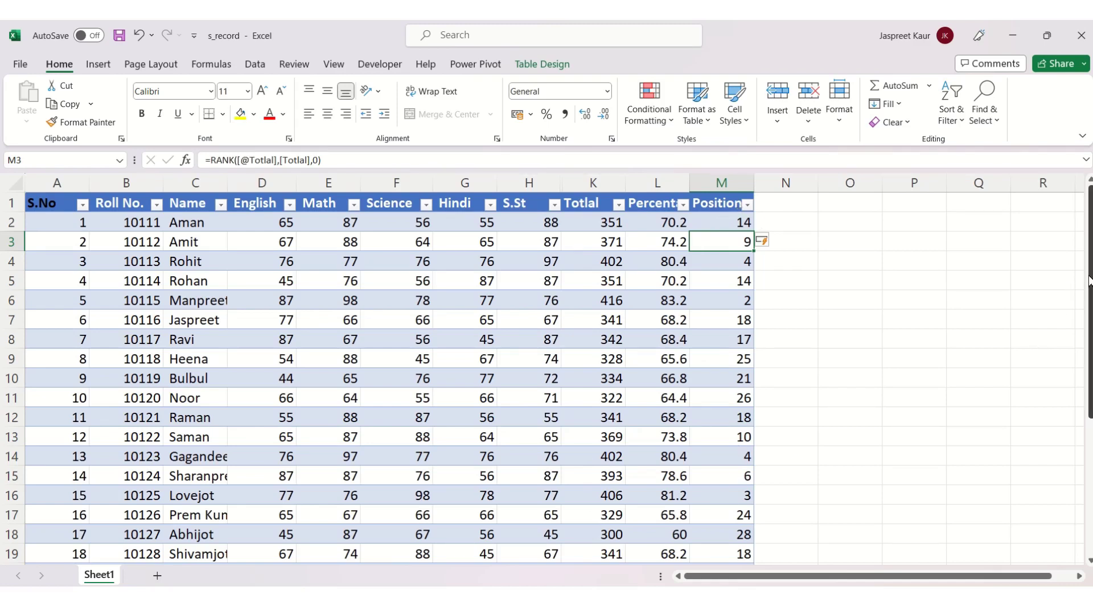
pyautogui.moveTo(1087, 288); pyautogui.dragTo(1077, 424)
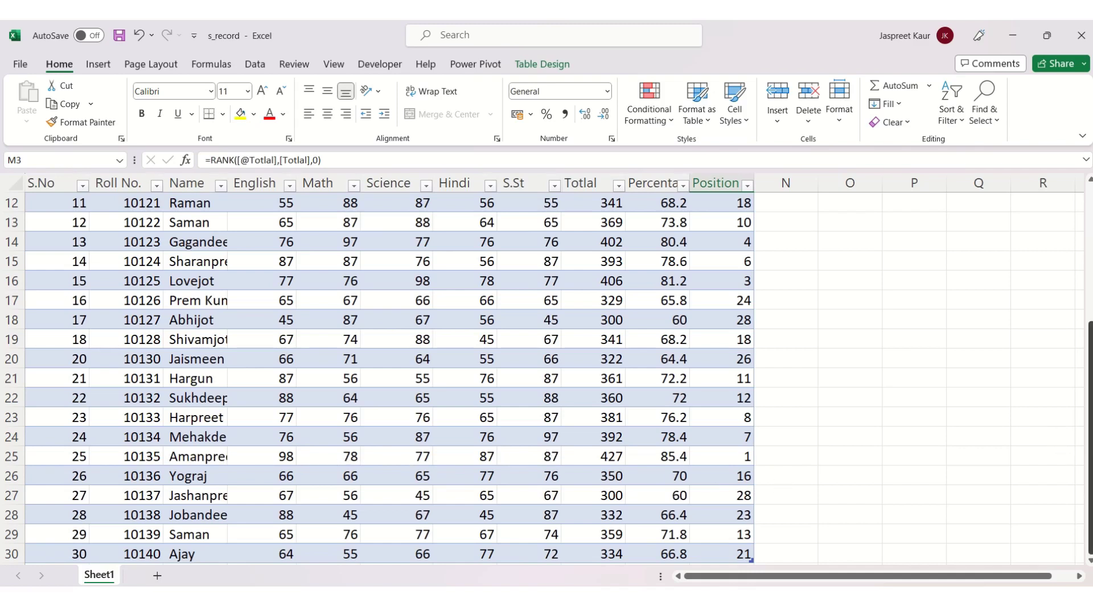
pyautogui.moveTo(1089, 443); pyautogui.dragTo(1090, 443)
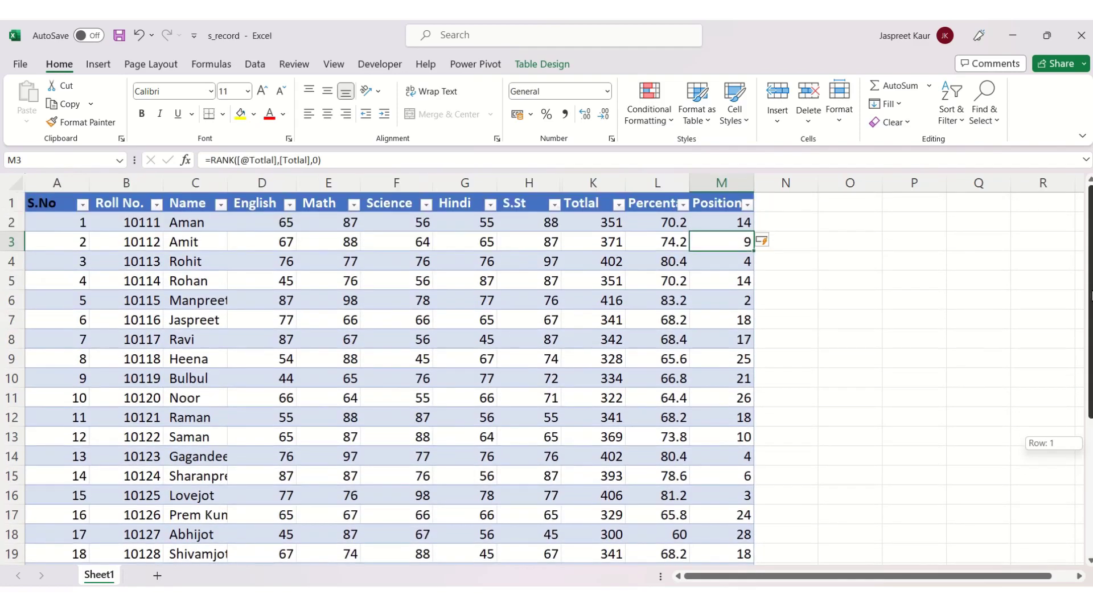
pyautogui.moveTo(1090, 442); pyautogui.dragTo(1090, 307)
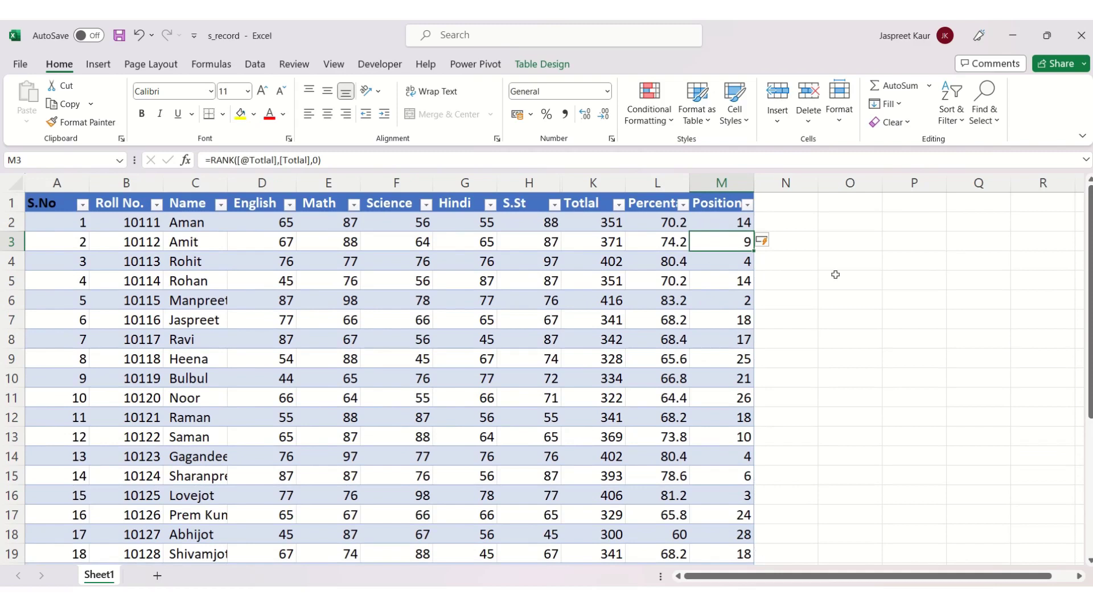
pyautogui.click(783, 206)
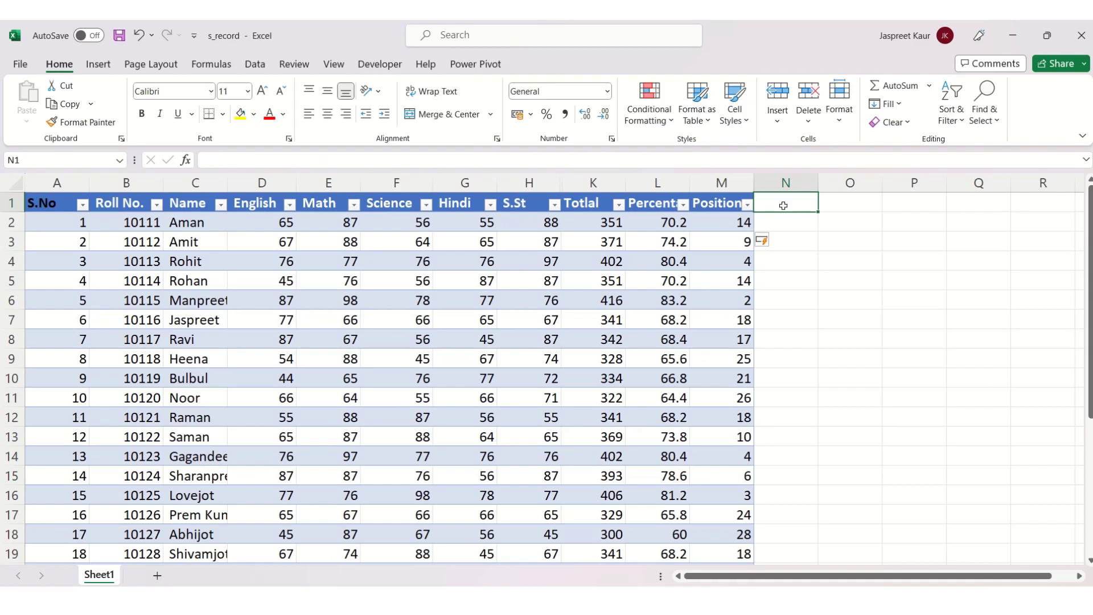
# Step: Head N1 'Max' and fill the column with =MAX(D2:H2), e.g. 88, 88, 97
pyautogui.write('Max')
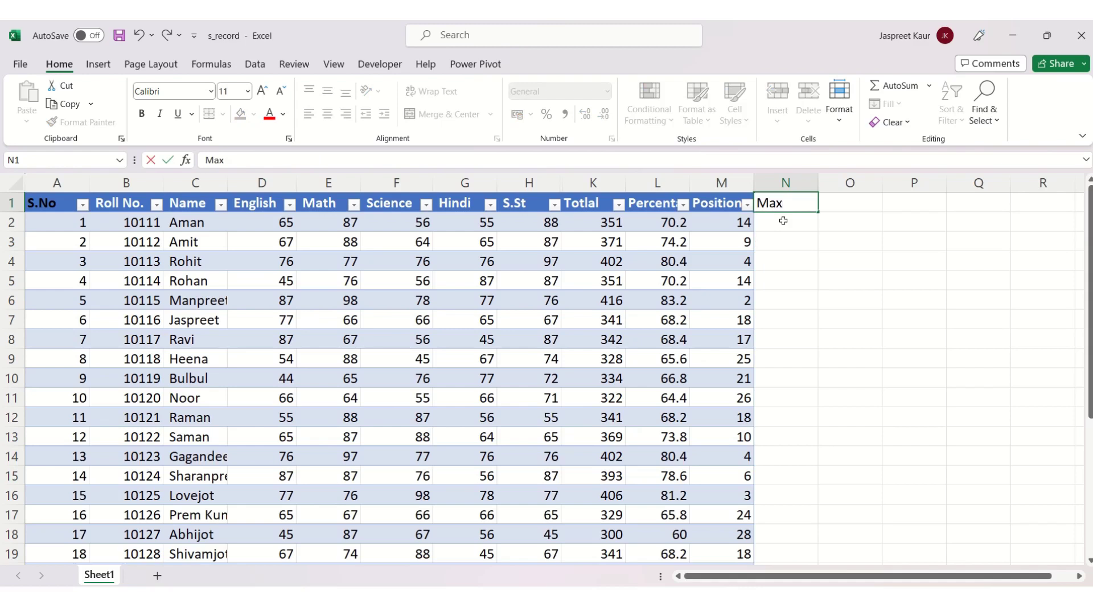
pyautogui.click(783, 220)
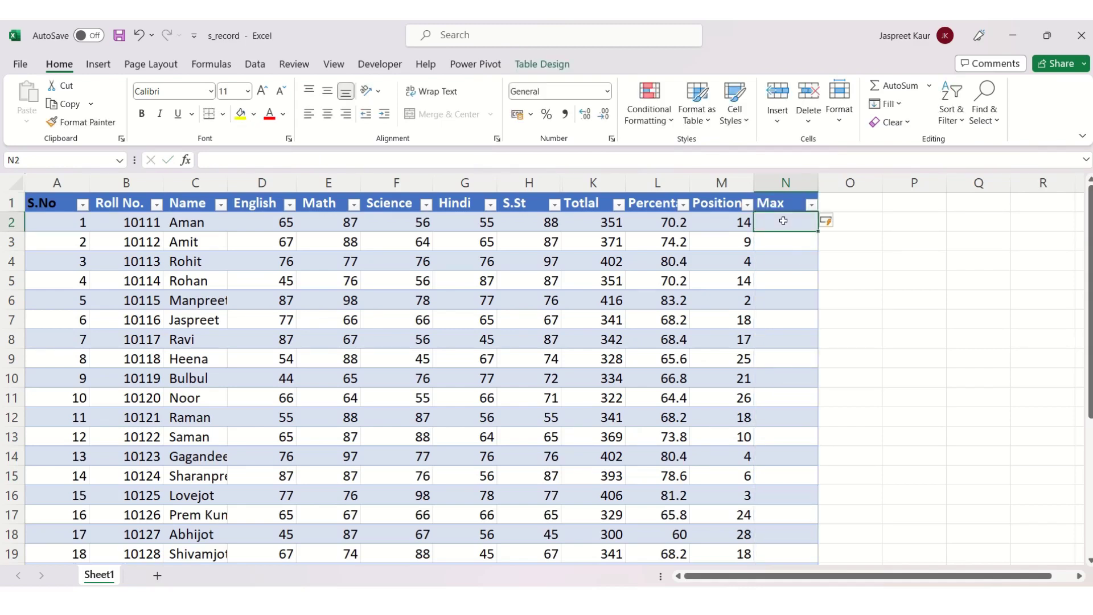
pyautogui.write('=')
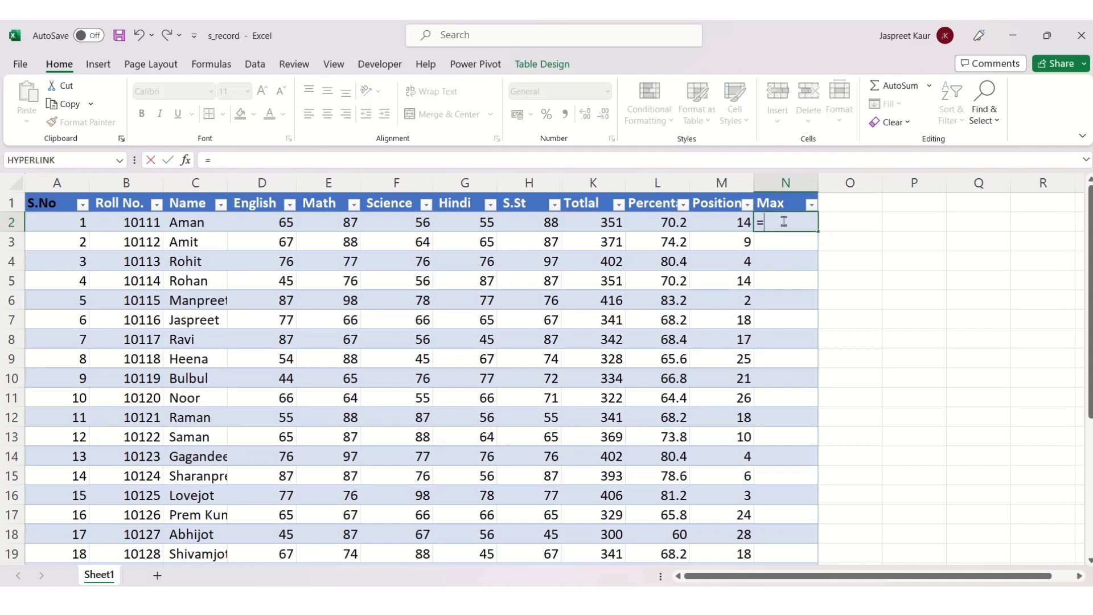
pyautogui.write('max')
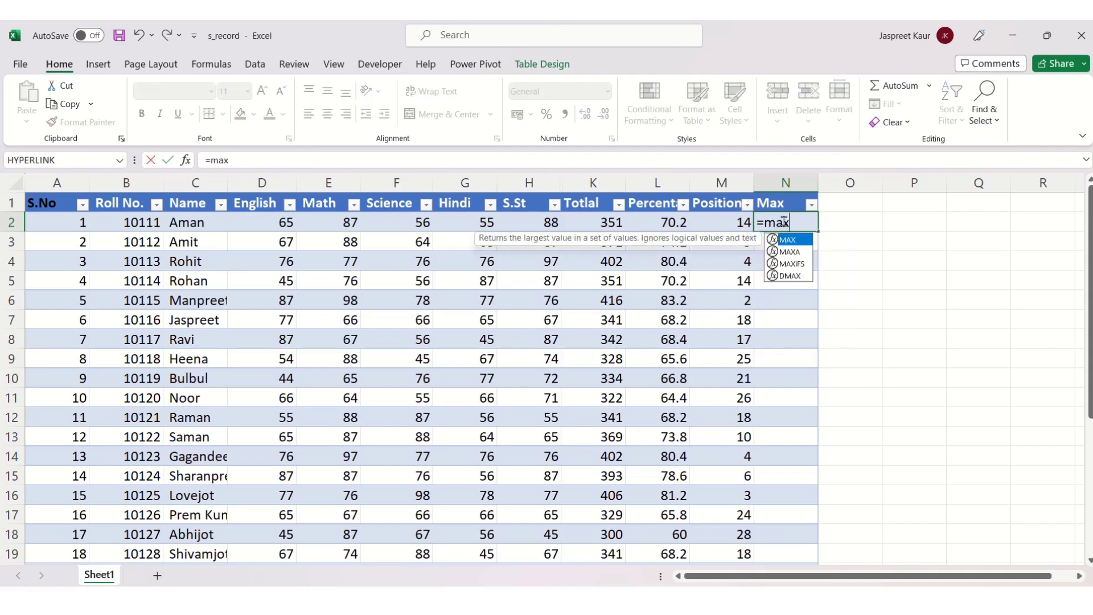
pyautogui.doubleClick(792, 242)
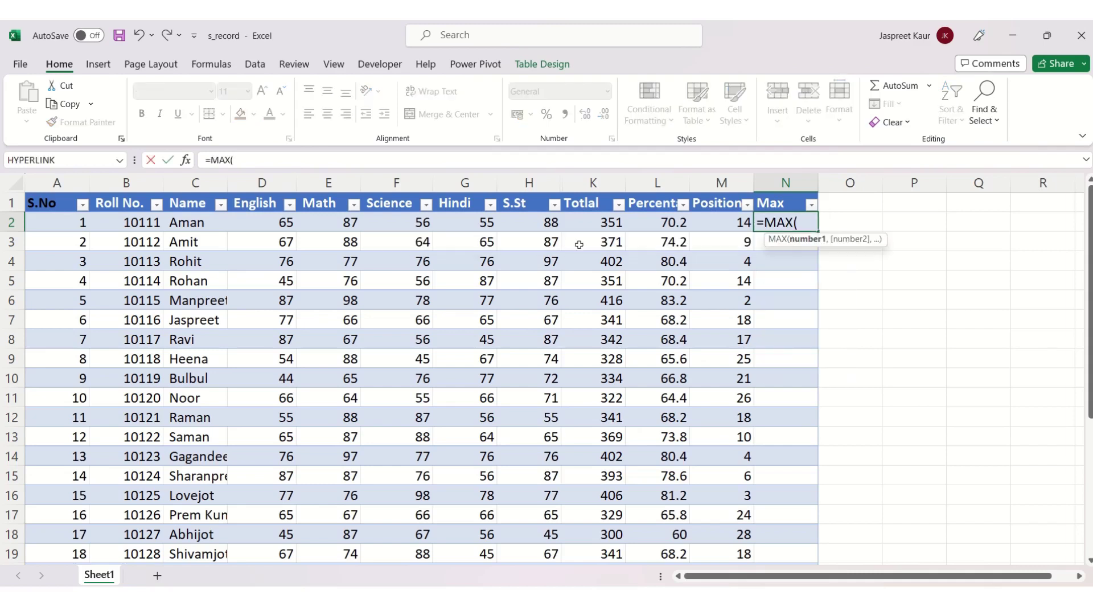
pyautogui.moveTo(281, 222); pyautogui.dragTo(535, 221)
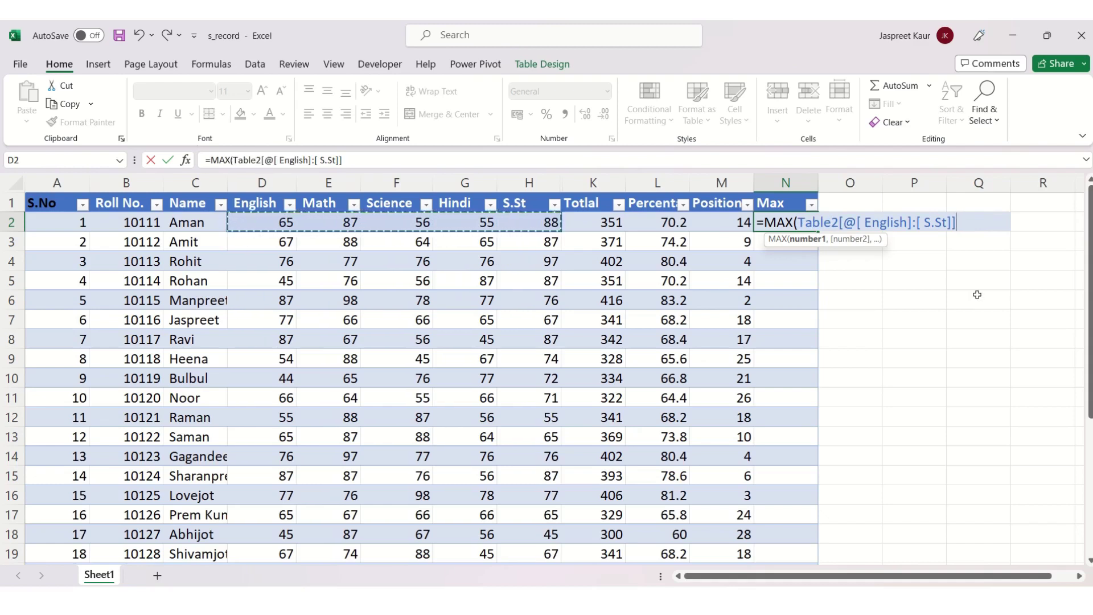
pyautogui.press('Return')
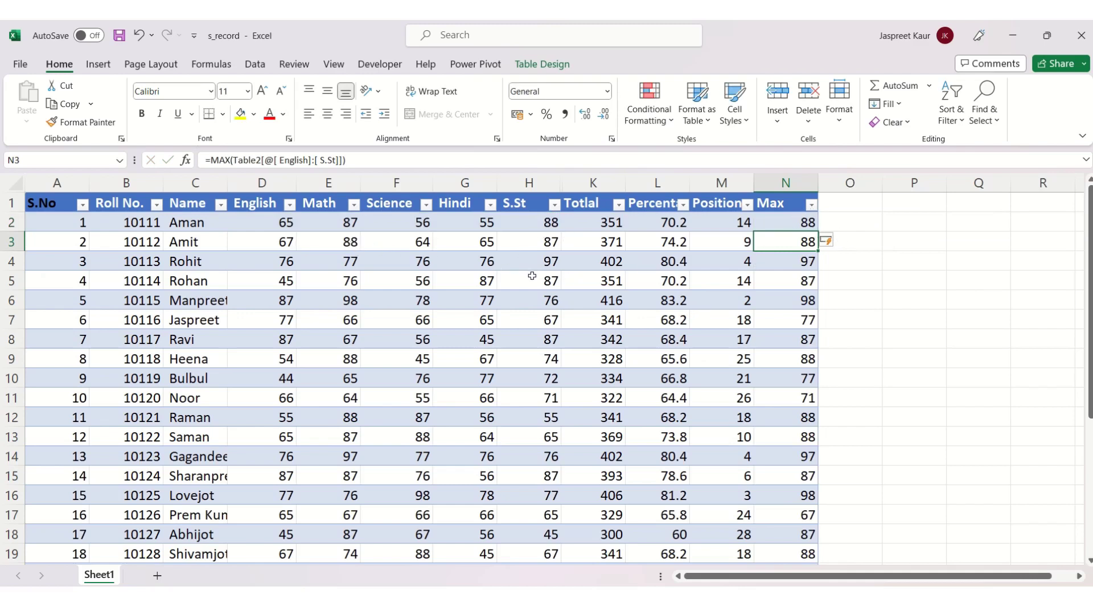
# Step: Head O1 'Min' and fill the column with =MIN over D2:H2, e.g. 55, 64, 76
pyautogui.click(836, 204)
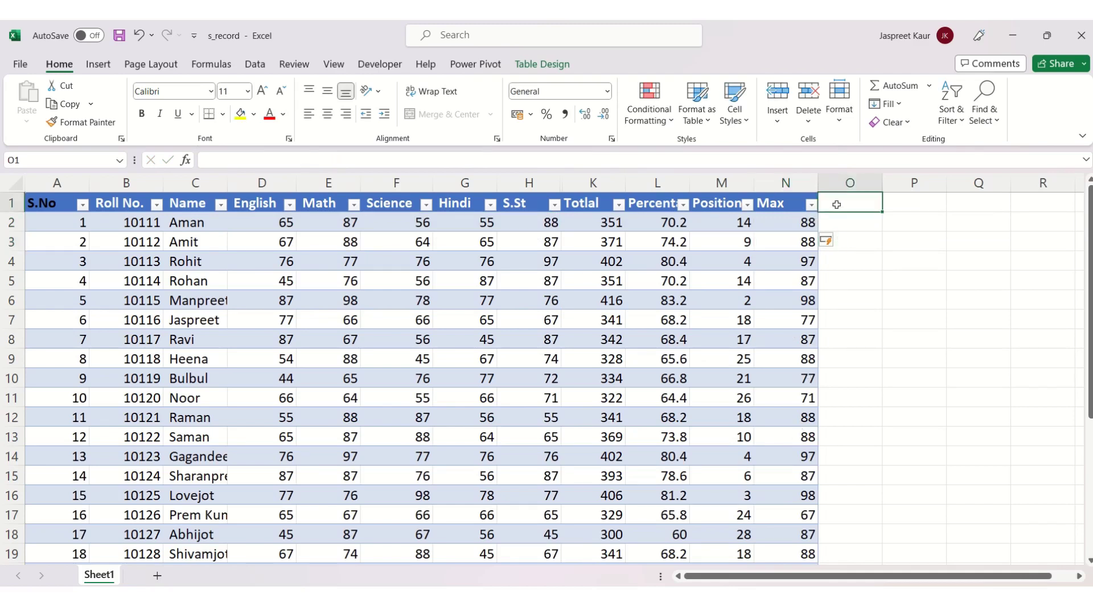
pyautogui.doubleClick(837, 205)
pyautogui.write('M')
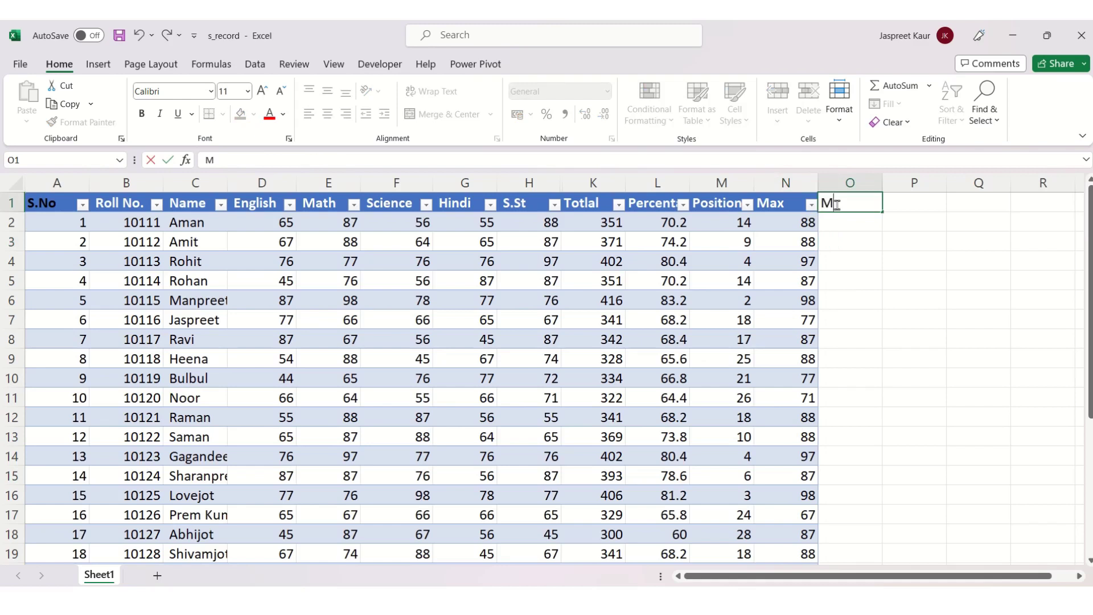
pyautogui.write('in')
pyautogui.press('Return')
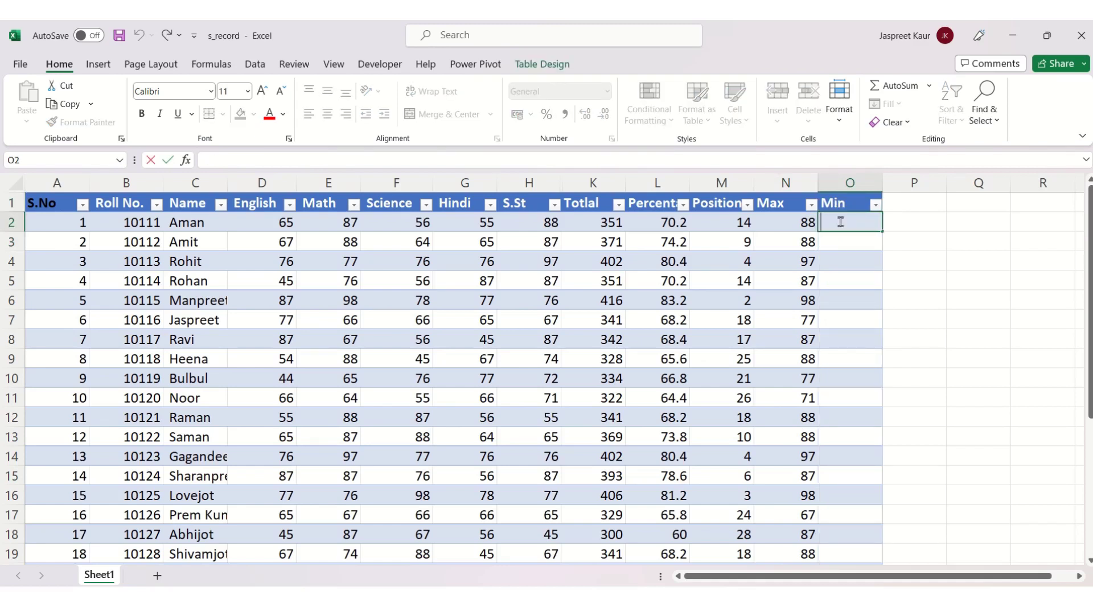
pyautogui.write('=min')
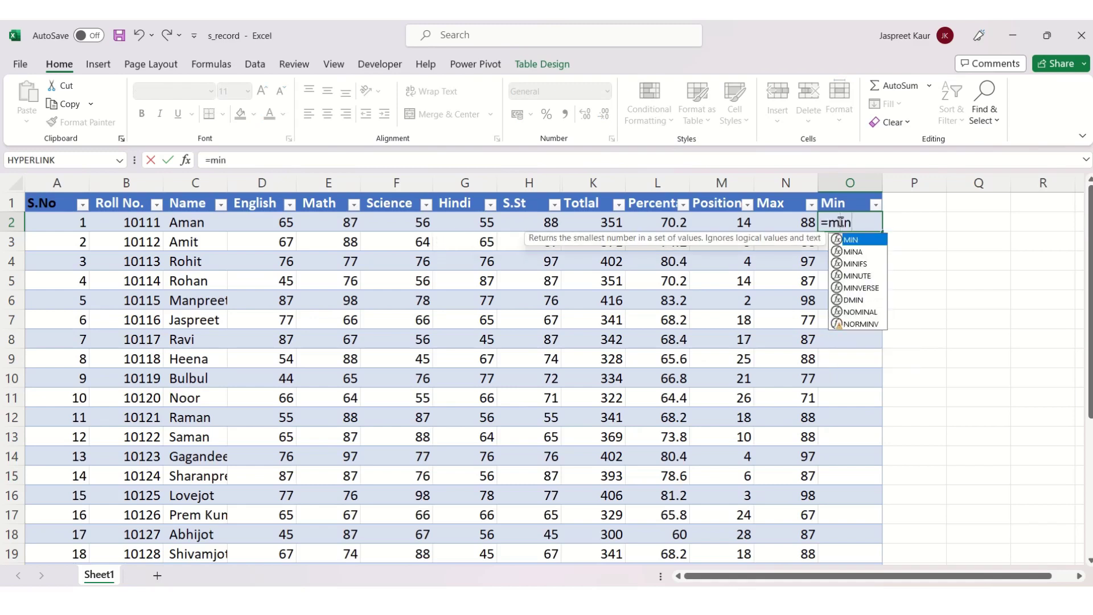
pyautogui.doubleClick(850, 239)
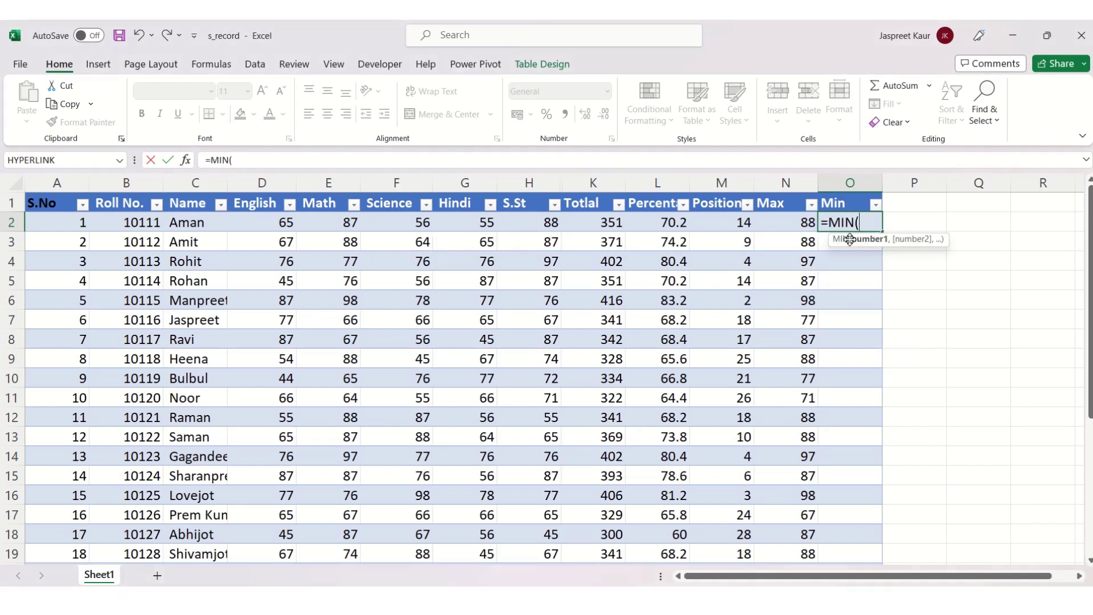
pyautogui.moveTo(269, 224)
pyautogui.mouseDown()
pyautogui.moveTo(461, 234)
pyautogui.moveTo(533, 219)
pyautogui.mouseUp()
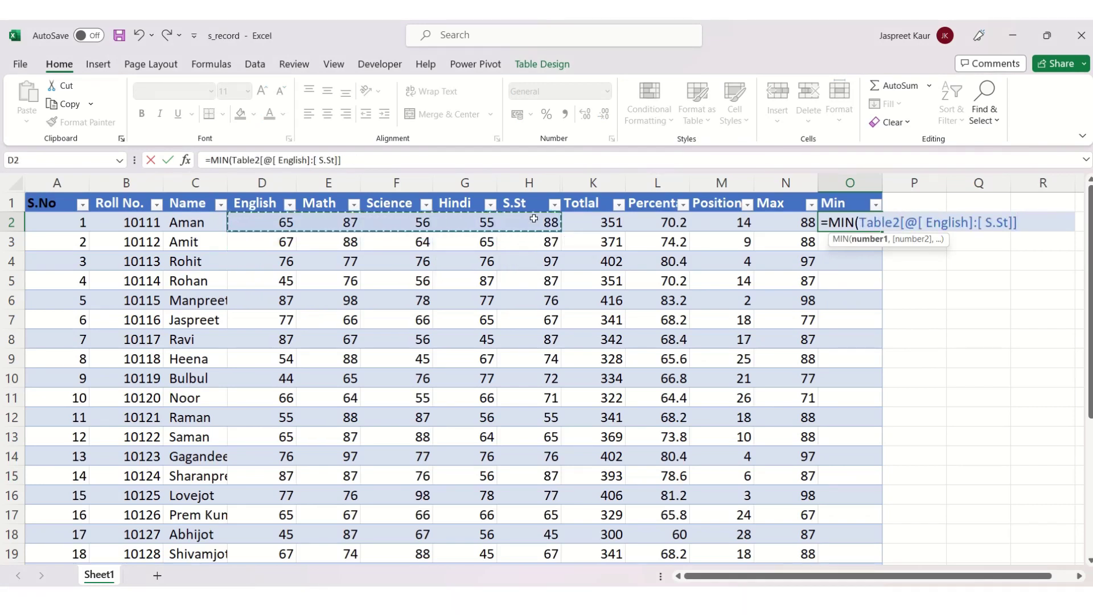
pyautogui.press('Return')
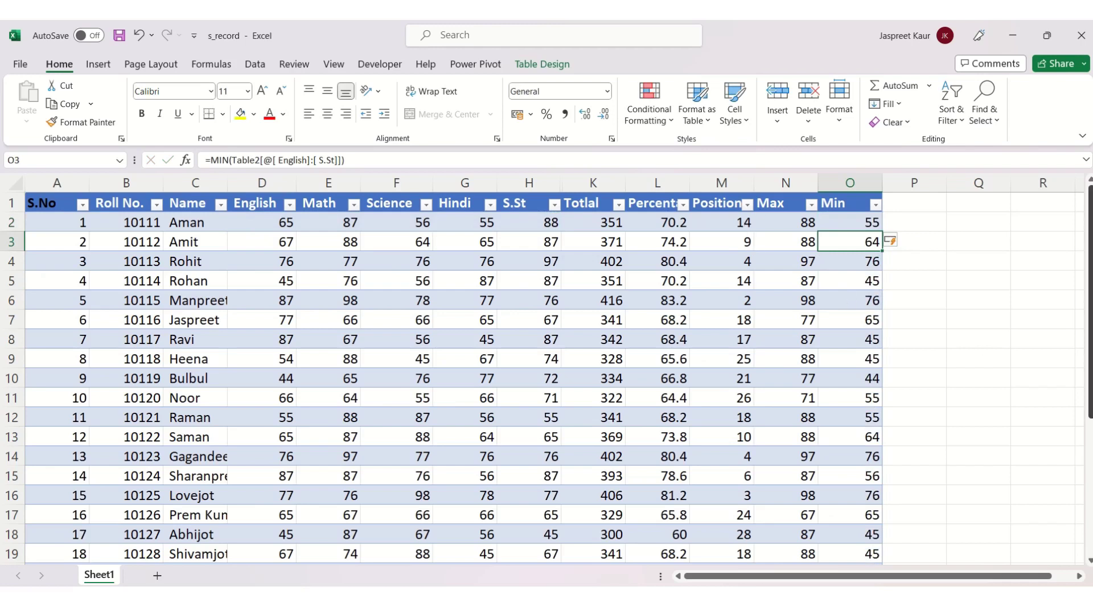
pyautogui.click(987, 301)
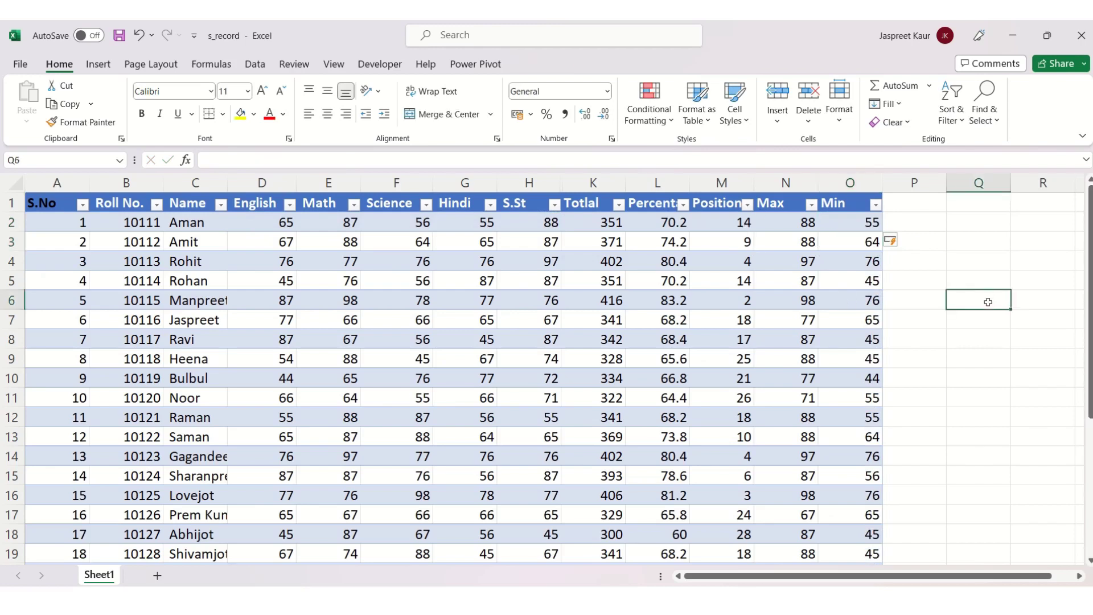
pyautogui.write('=')
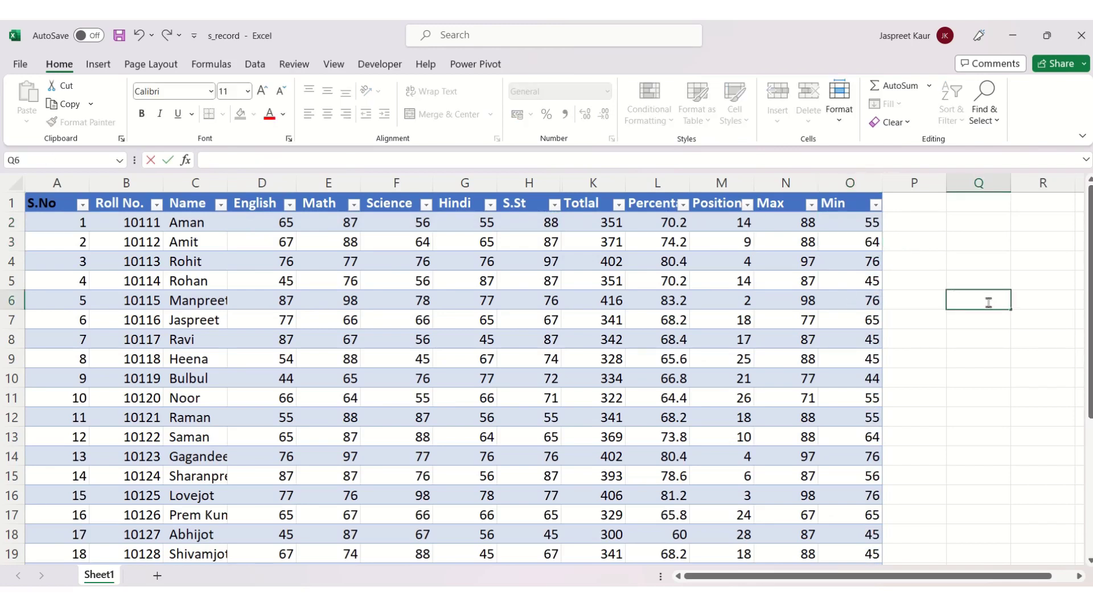
pyautogui.write('max')
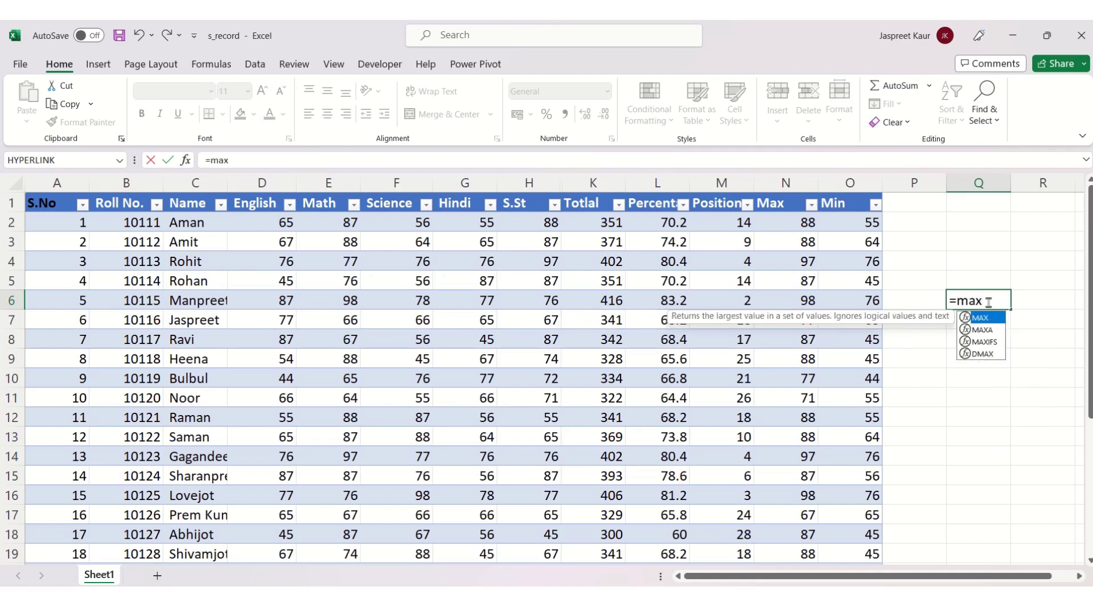
pyautogui.doubleClick(989, 317)
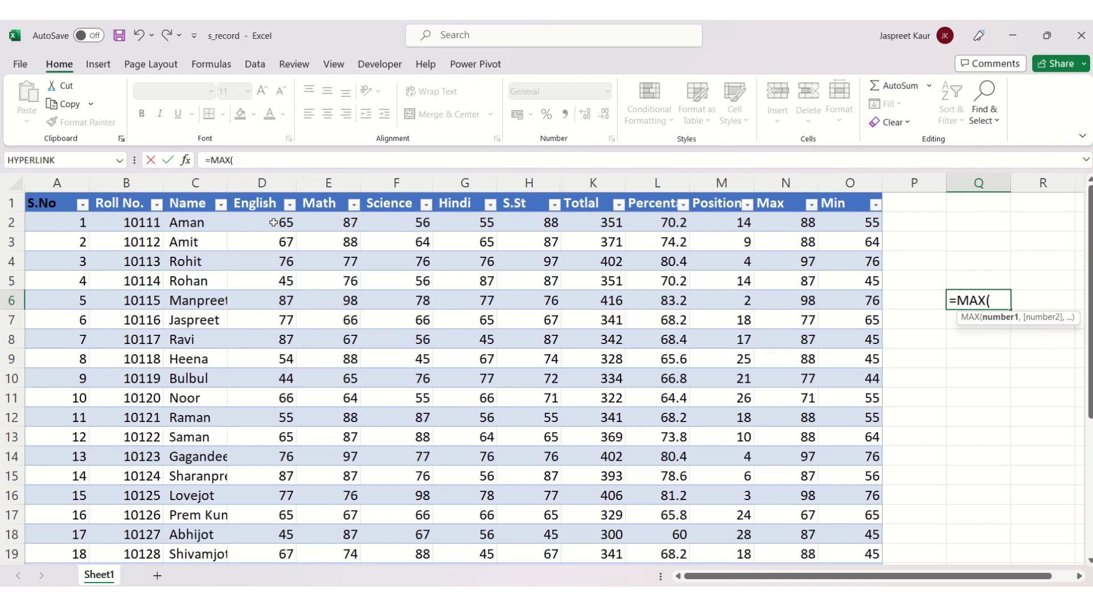
pyautogui.moveTo(268, 223)
pyautogui.mouseDown()
pyautogui.moveTo(699, 421)
pyautogui.moveTo(810, 534)
pyautogui.moveTo(848, 553)
pyautogui.mouseUp()
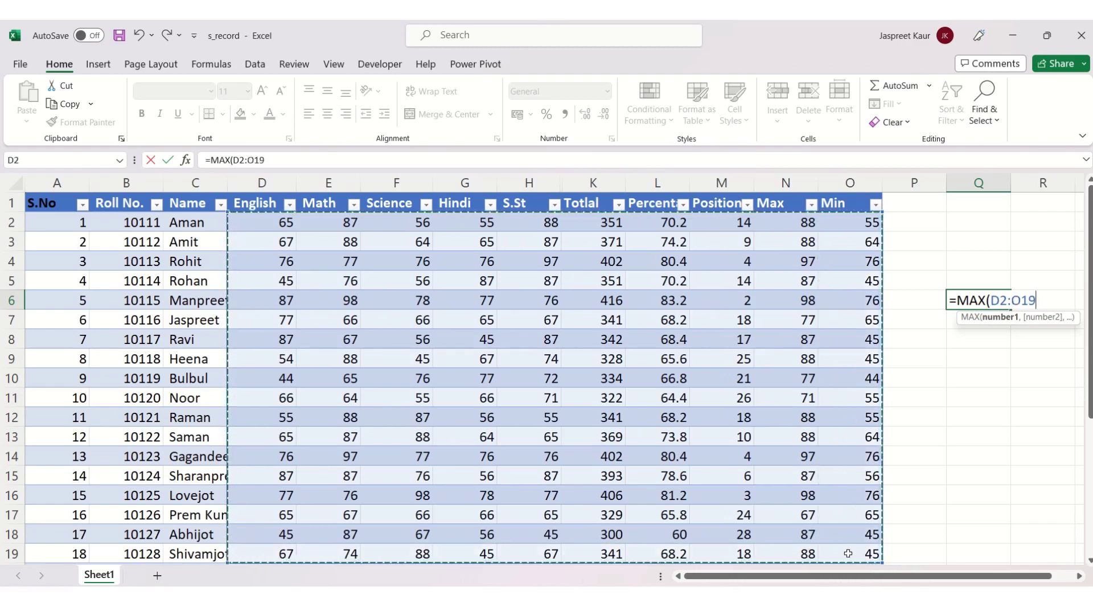
pyautogui.press('Return')
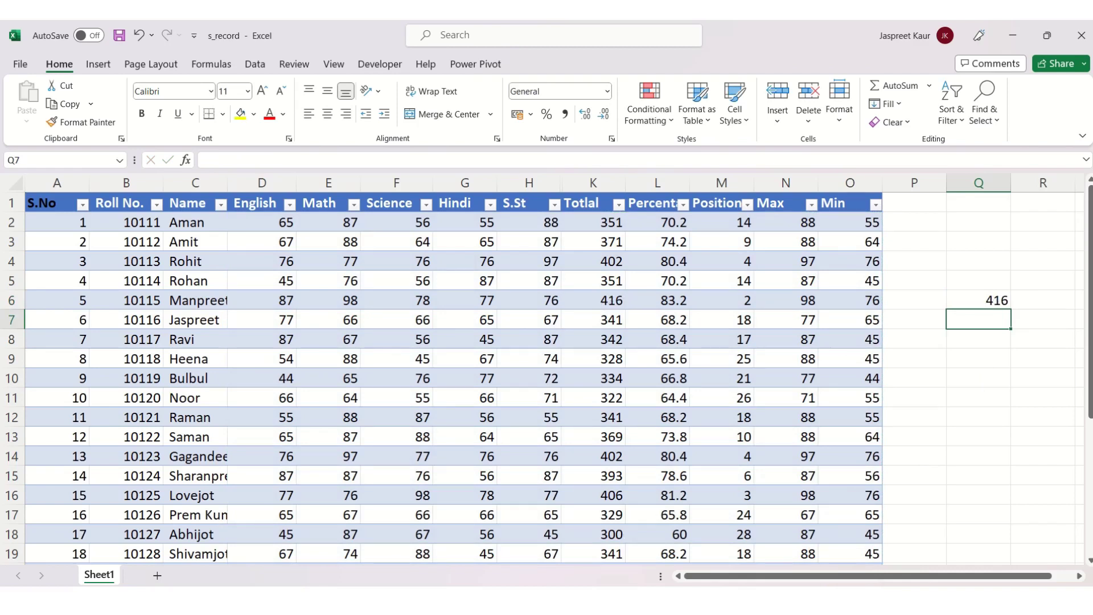
pyautogui.doubleClick(992, 299)
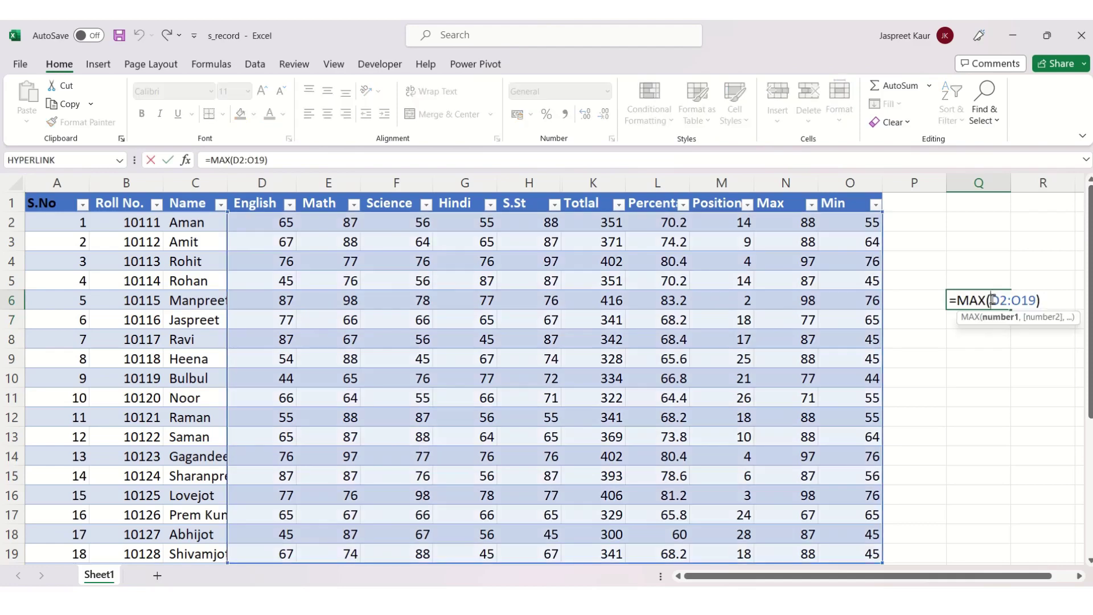
pyautogui.click(1050, 306)
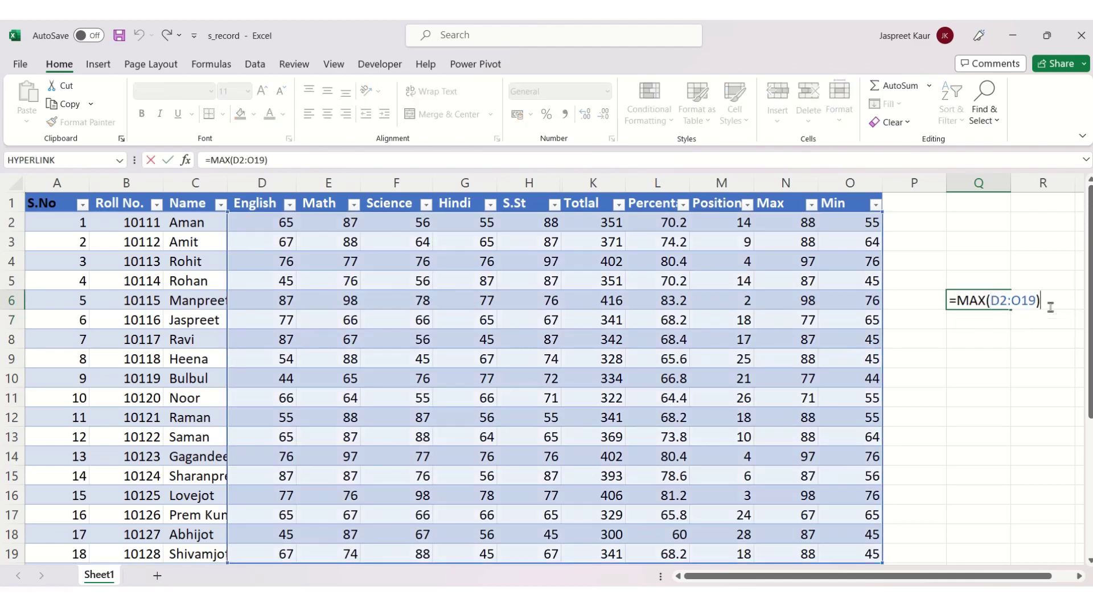
pyautogui.press('BackSpace')
pyautogui.press('BackSpace')
pyautogui.press('BackSpace')
pyautogui.press('BackSpace')
pyautogui.press('BackSpace')
pyautogui.press('BackSpace')
pyautogui.press('BackSpace')
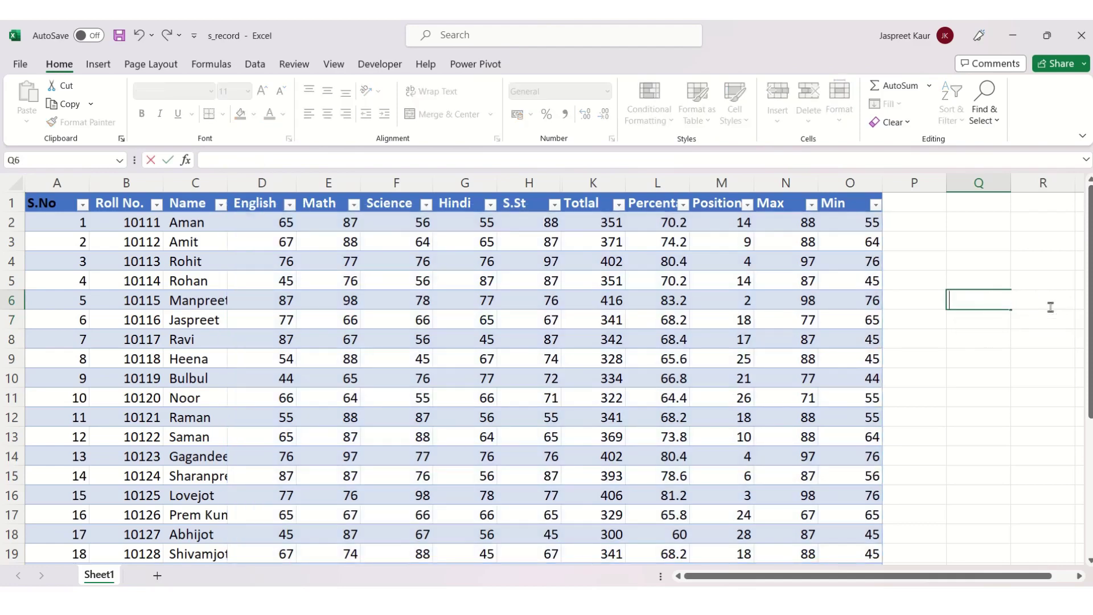
pyautogui.press('Escape')
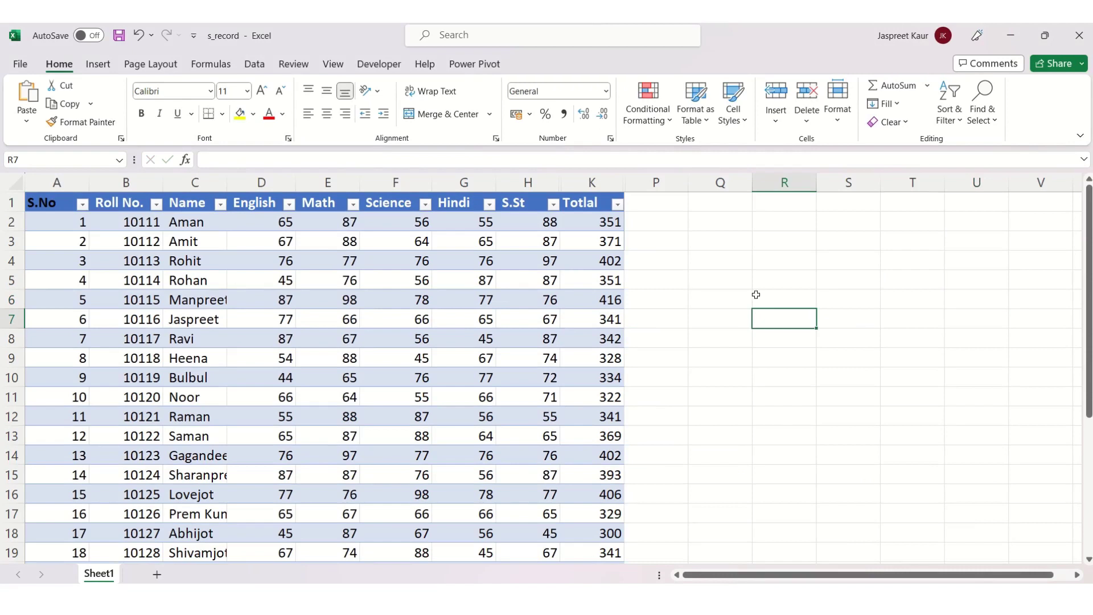
# Step: Type the labels count, counta and countblank into Q5, Q6 and Q7
pyautogui.click(735, 285)
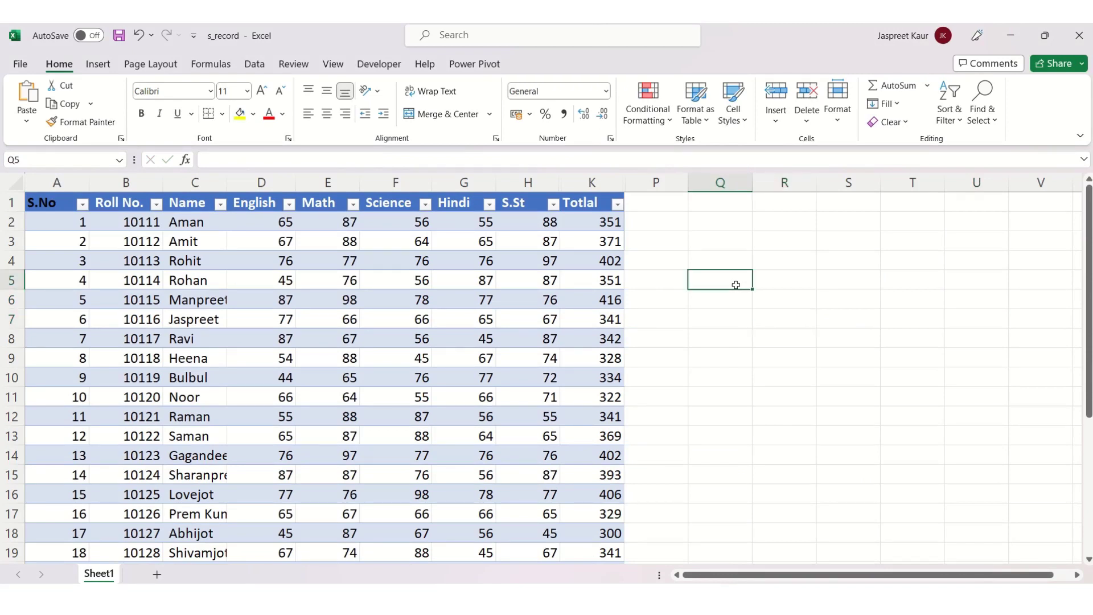
pyautogui.write('count')
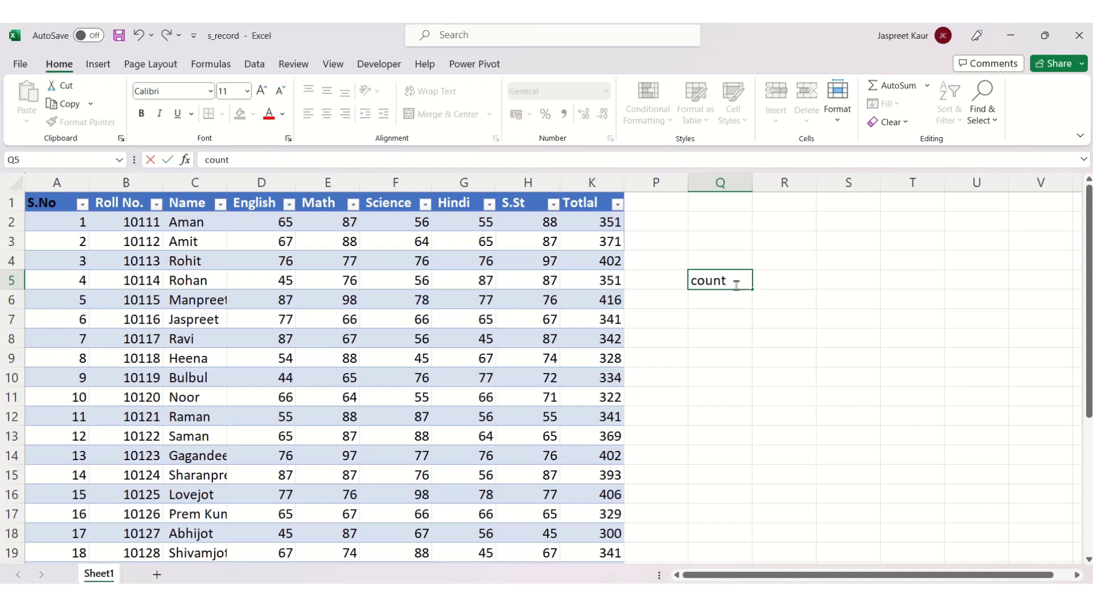
pyautogui.press('Return')
pyautogui.write('c')
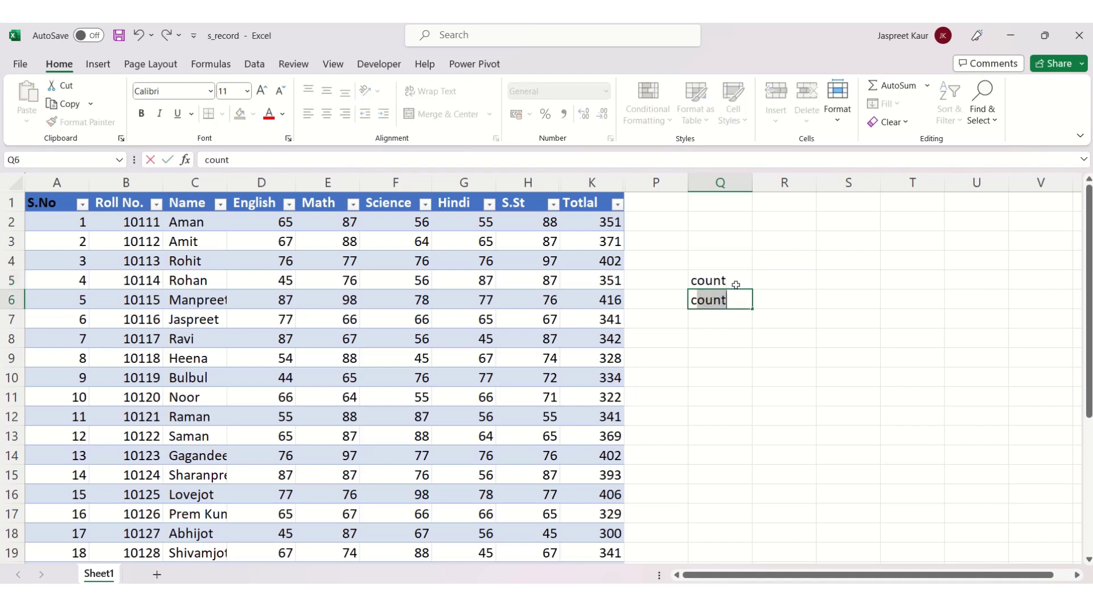
pyautogui.write('ounta')
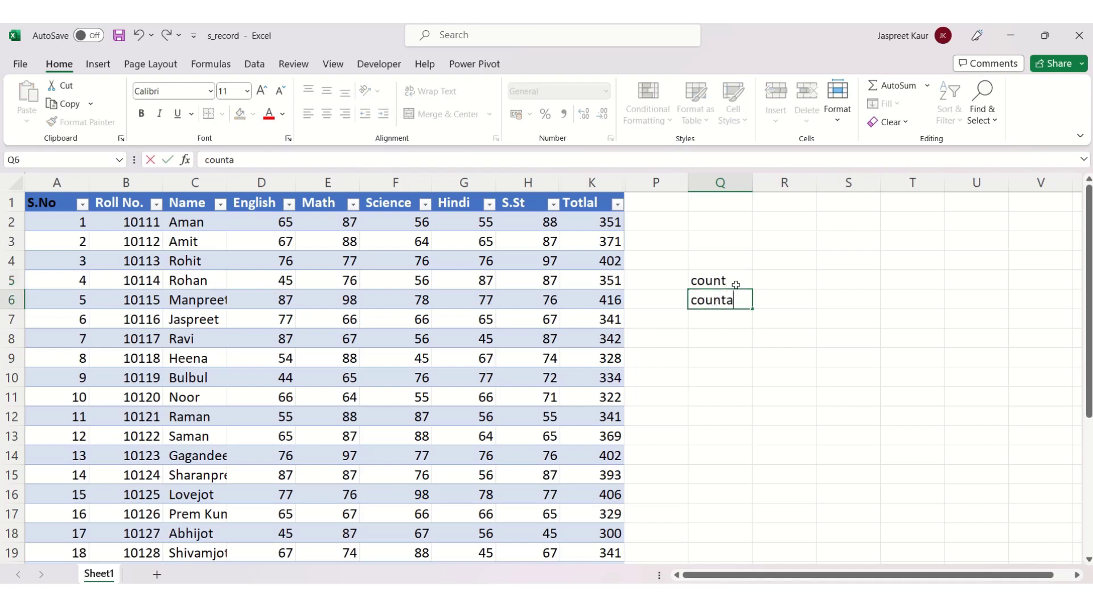
pyautogui.press('Return')
pyautogui.write('cou')
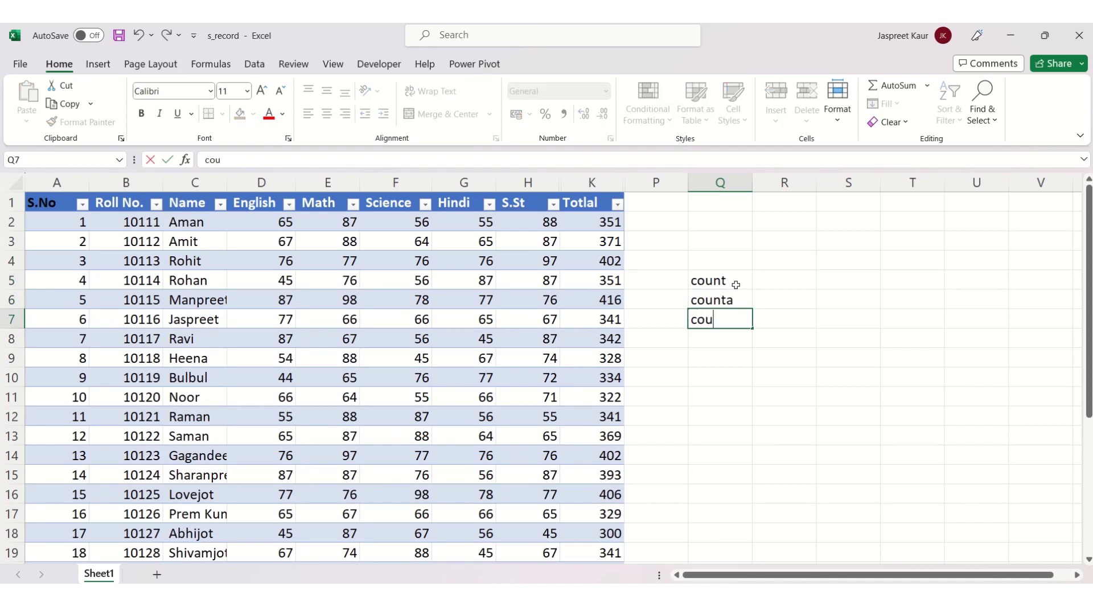
pyautogui.write('ntbla')
pyautogui.write('nk')
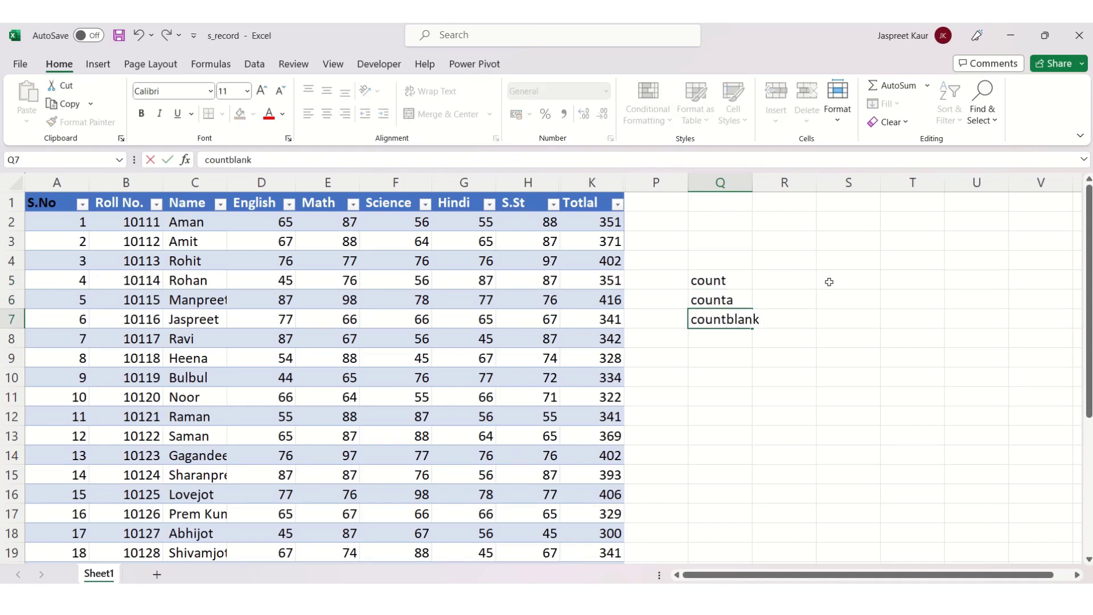
pyautogui.click(825, 280)
pyautogui.click(761, 285)
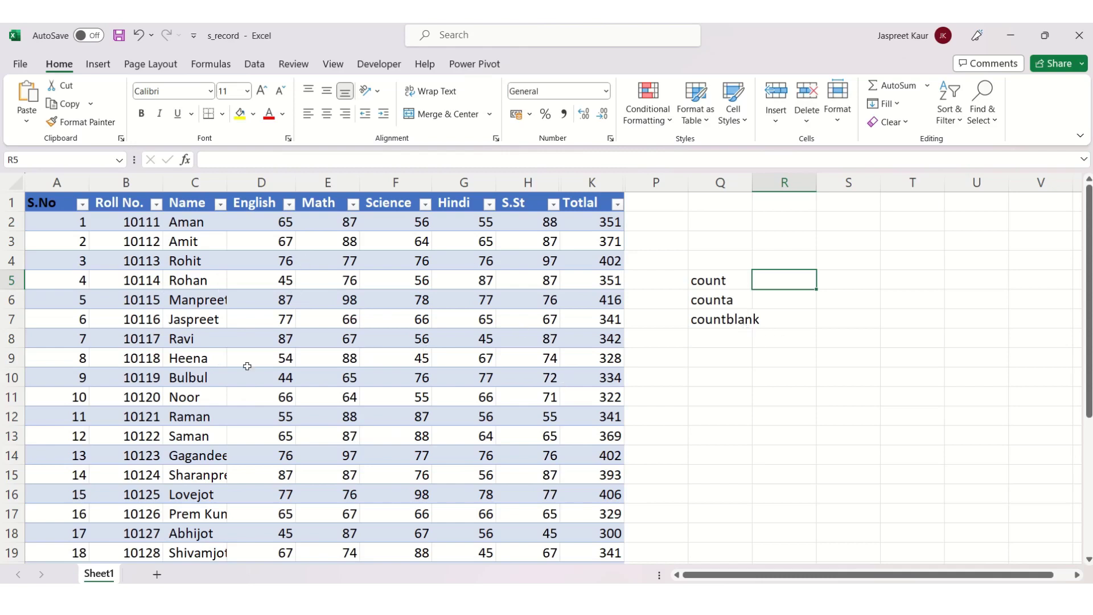
# Step: Enter =COUNT(A1:G11) in R5, returning 60
pyautogui.doubleClick(784, 281)
pyautogui.write('=')
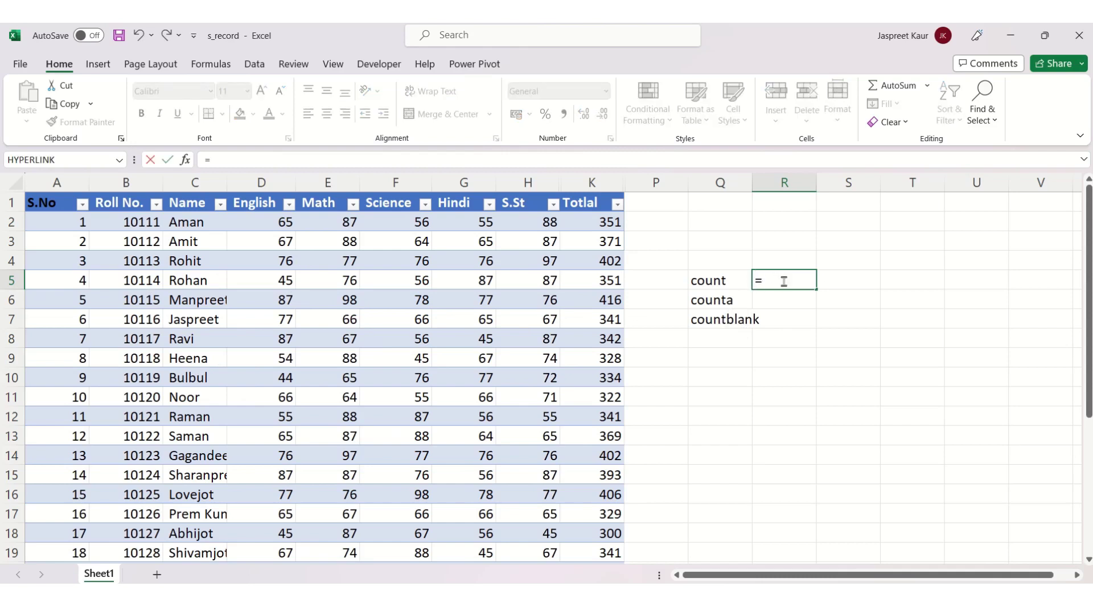
pyautogui.write('count')
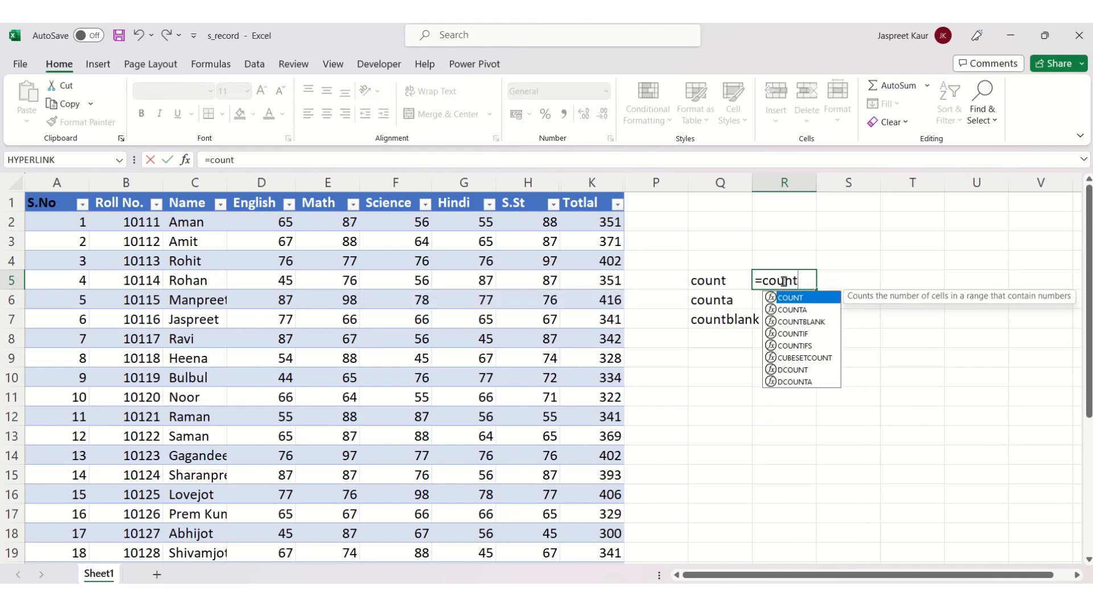
pyautogui.doubleClick(799, 299)
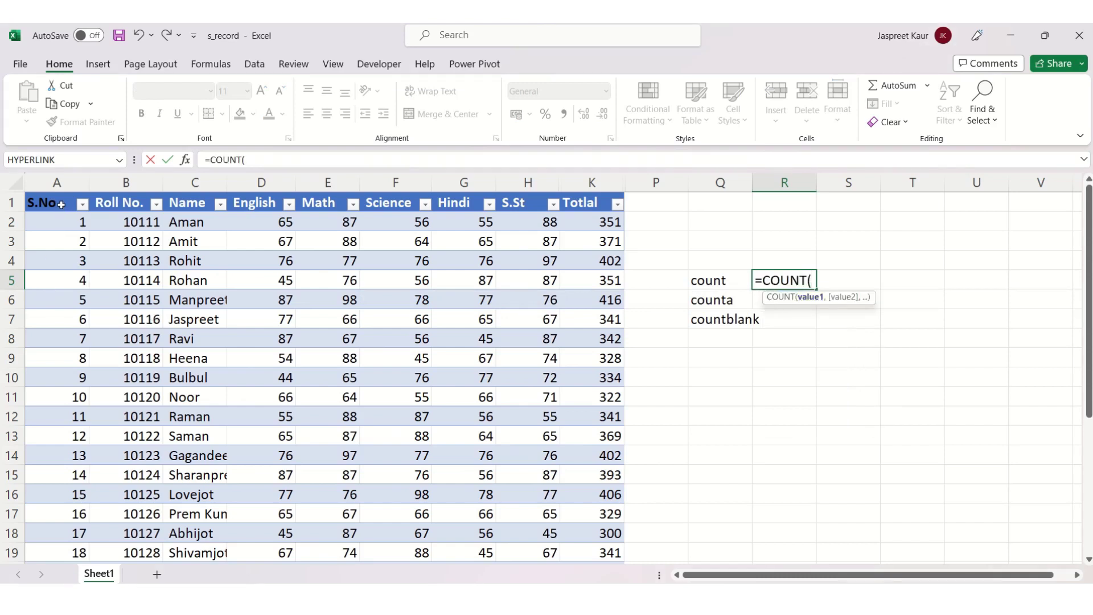
pyautogui.moveTo(60, 204); pyautogui.dragTo(245, 266)
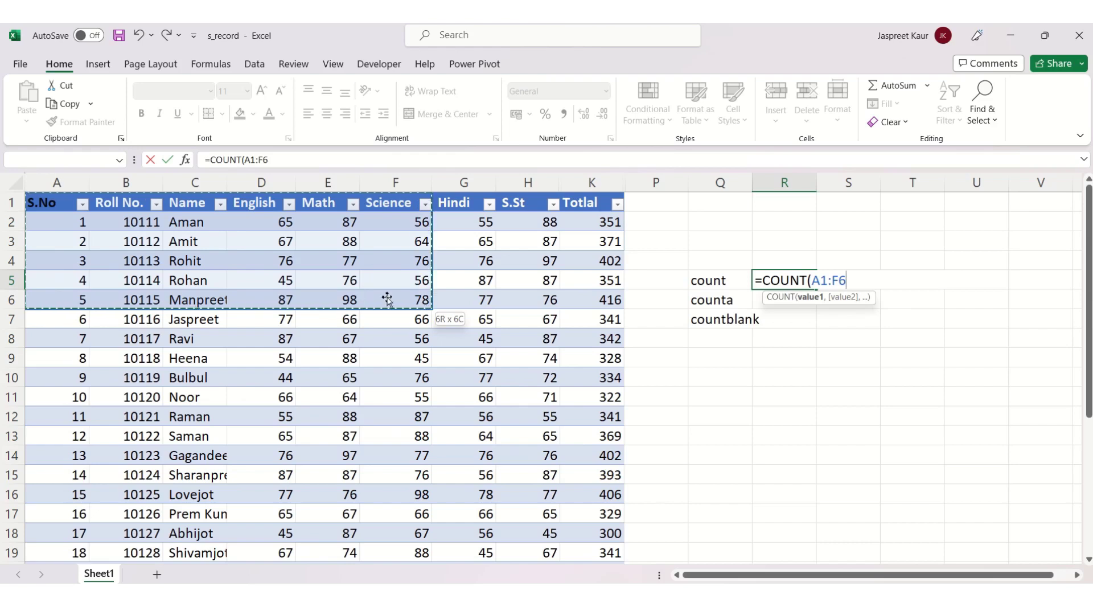
pyautogui.moveTo(368, 300)
pyautogui.mouseDown()
pyautogui.moveTo(451, 317)
pyautogui.moveTo(442, 400)
pyautogui.mouseUp()
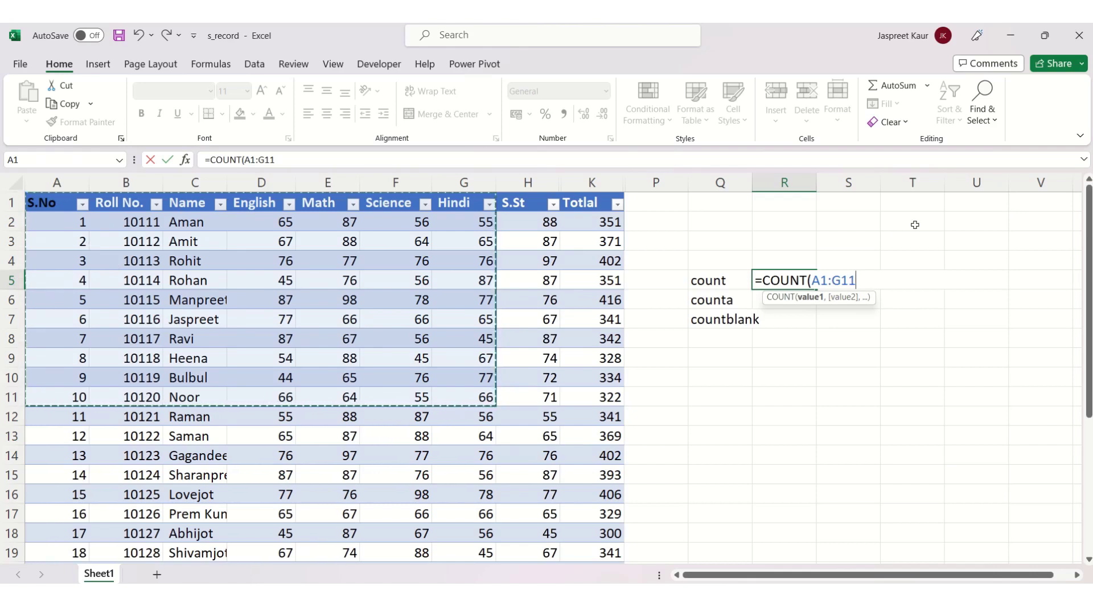
pyautogui.press('Return')
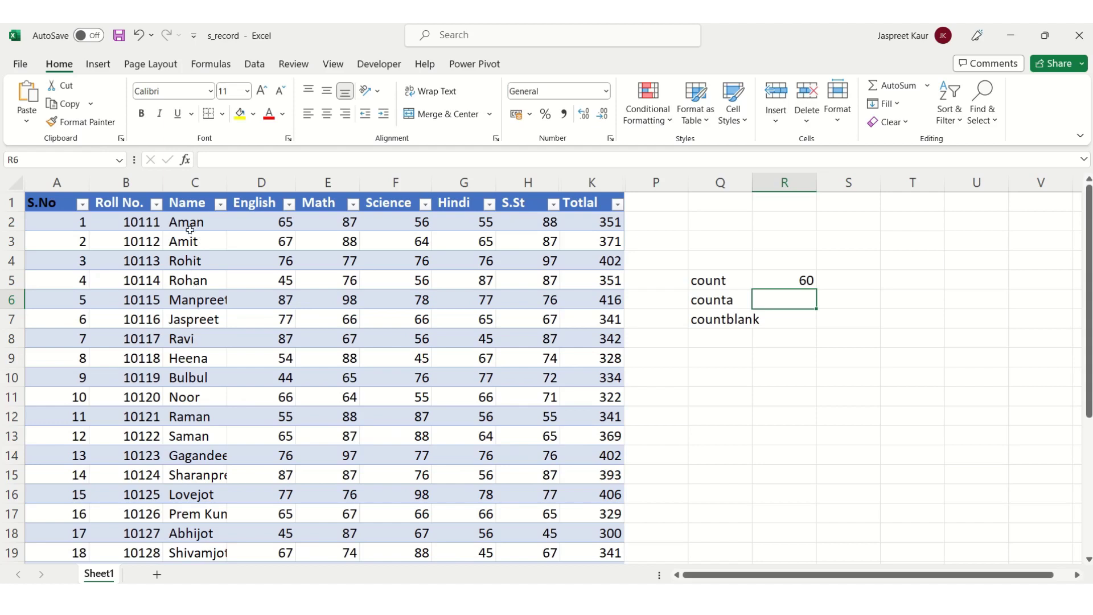
# Step: Enter =COUNTA(A1:G12) in R6, returning 84, and compare it with the COUNT formula
pyautogui.click(786, 281)
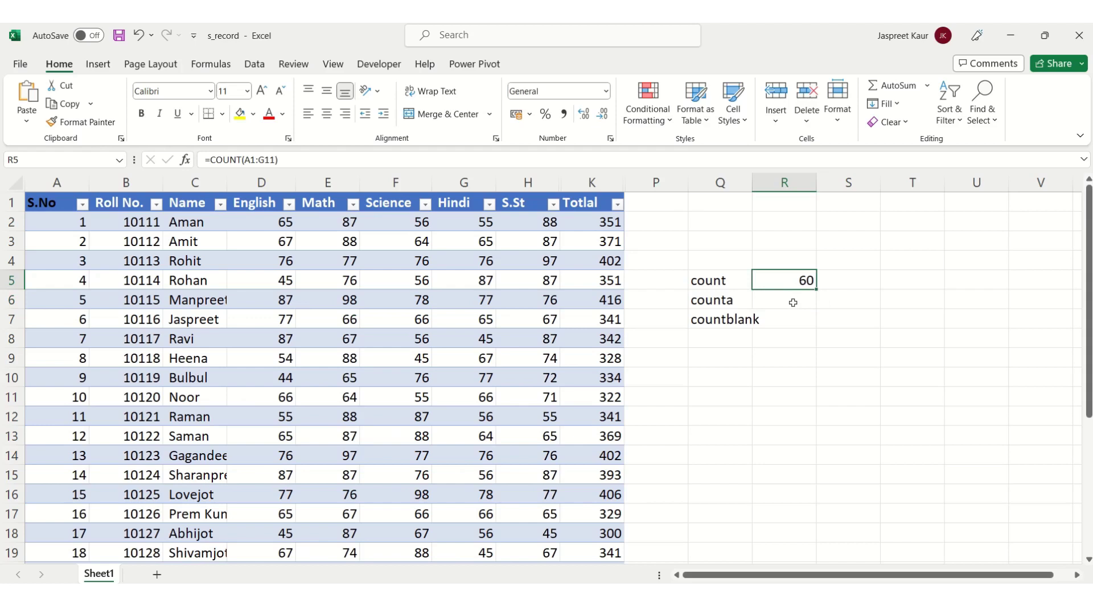
pyautogui.click(793, 302)
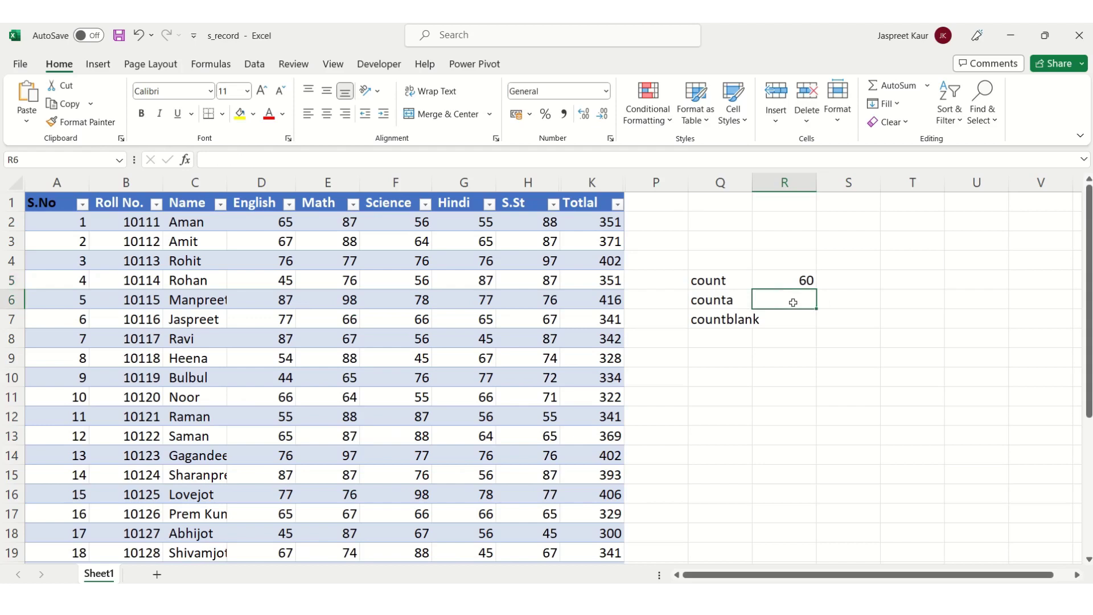
pyautogui.write('=c')
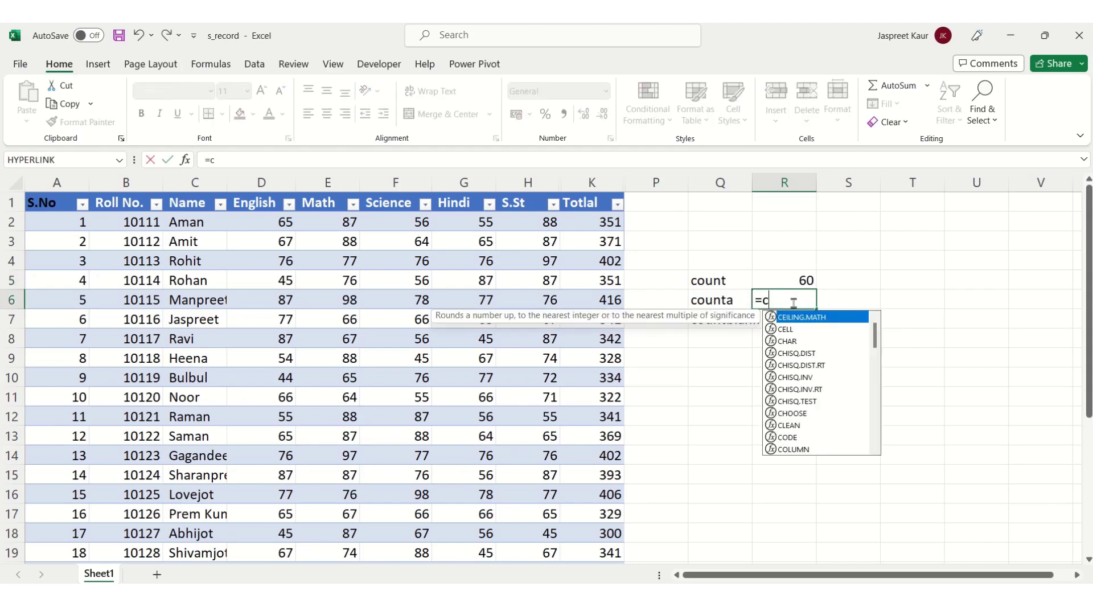
pyautogui.write('ounta')
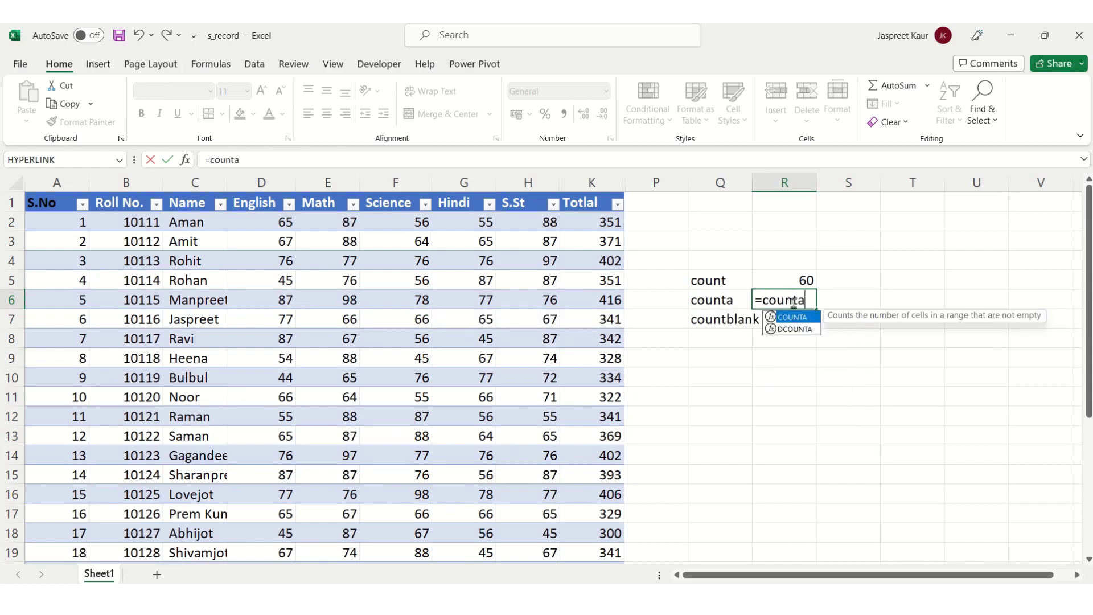
pyautogui.doubleClick(798, 317)
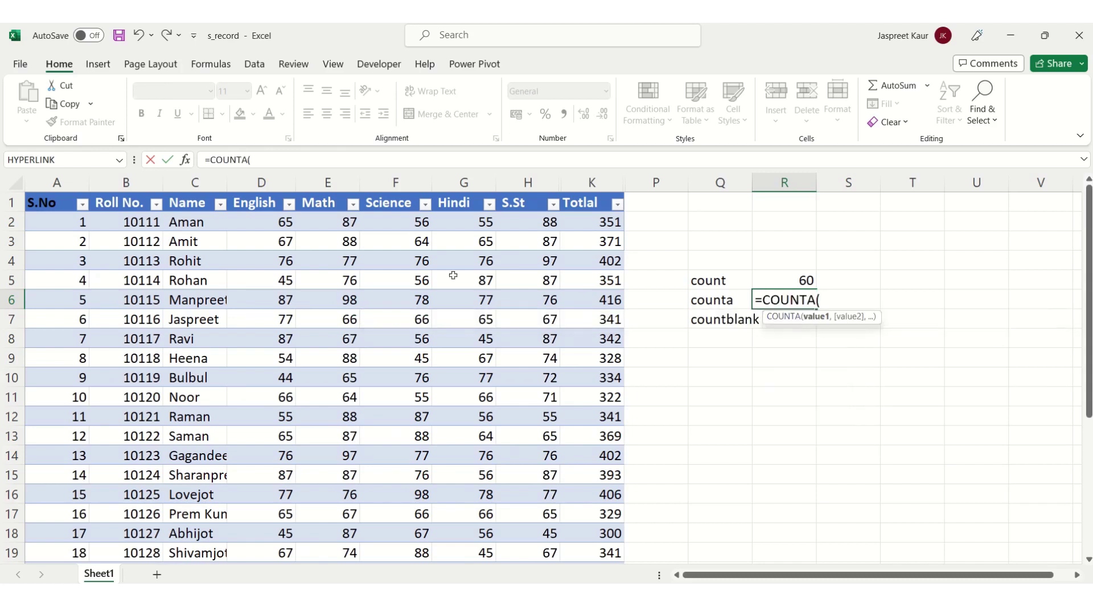
pyautogui.moveTo(59, 203)
pyautogui.mouseDown()
pyautogui.moveTo(297, 414)
pyautogui.moveTo(449, 419)
pyautogui.mouseUp()
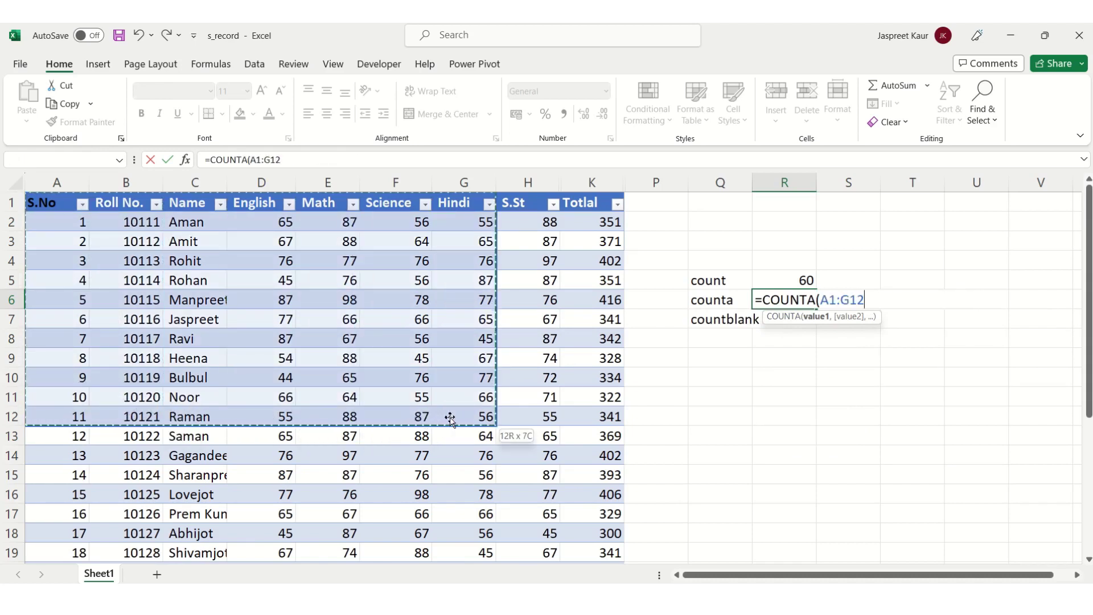
pyautogui.moveTo(450, 420); pyautogui.dragTo(489, 422)
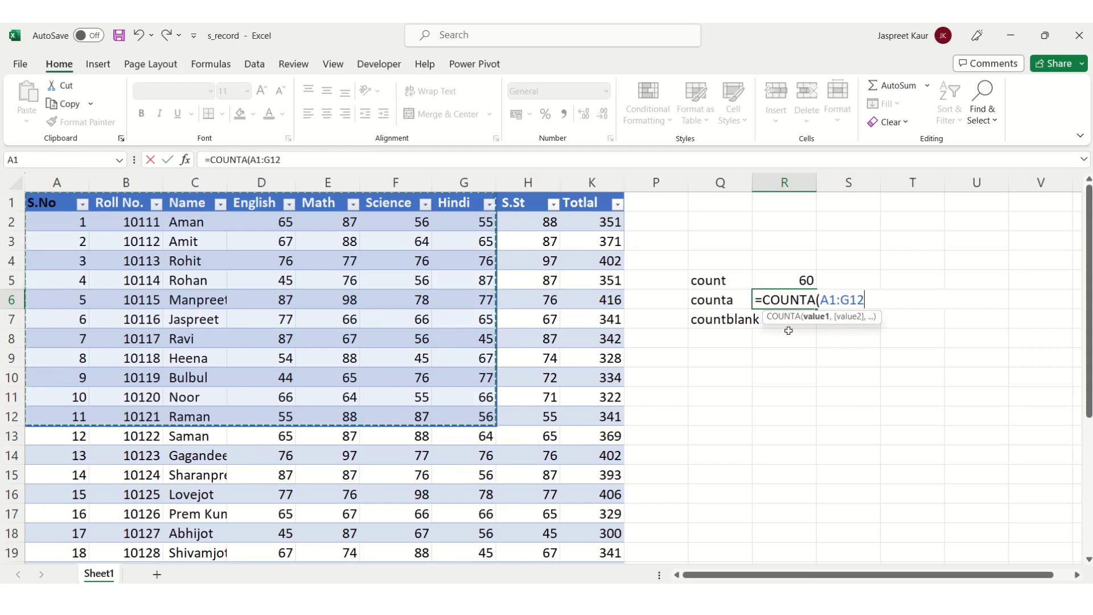
pyautogui.press('Return')
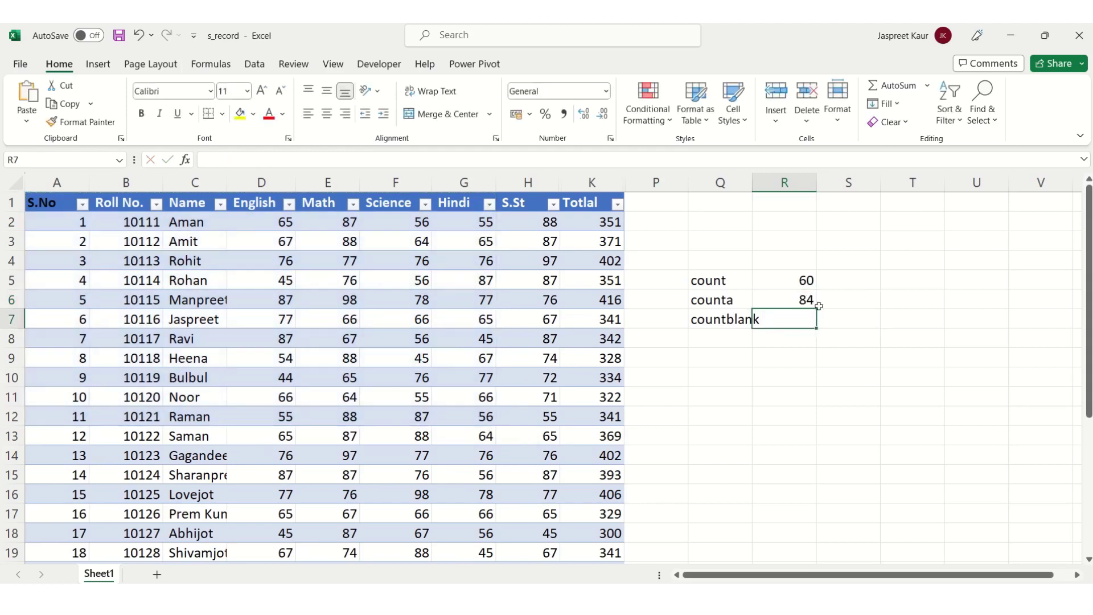
pyautogui.click(790, 276)
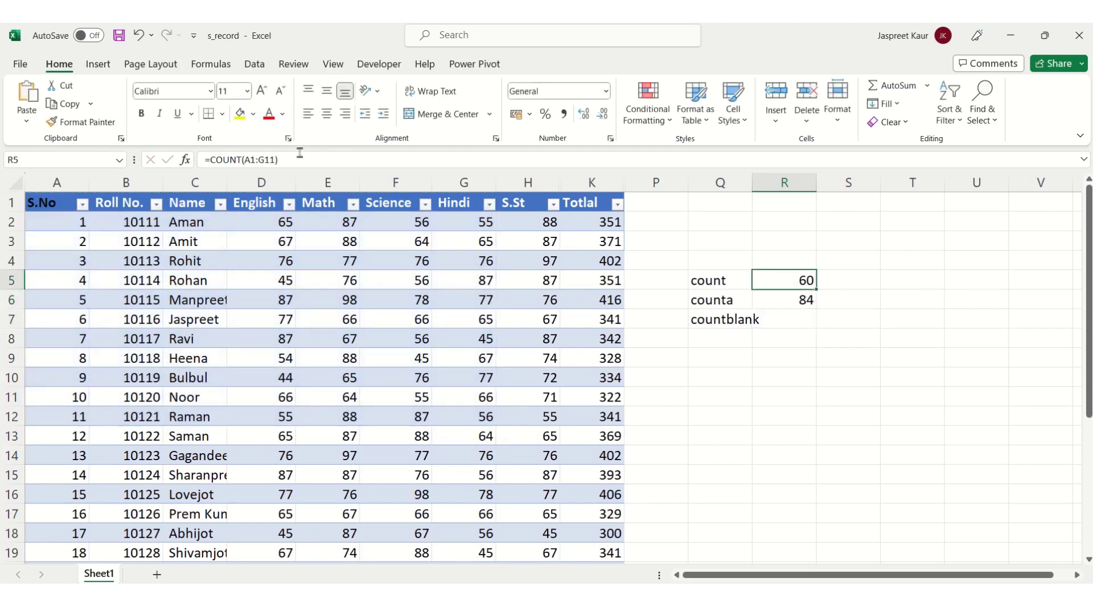
pyautogui.click(787, 303)
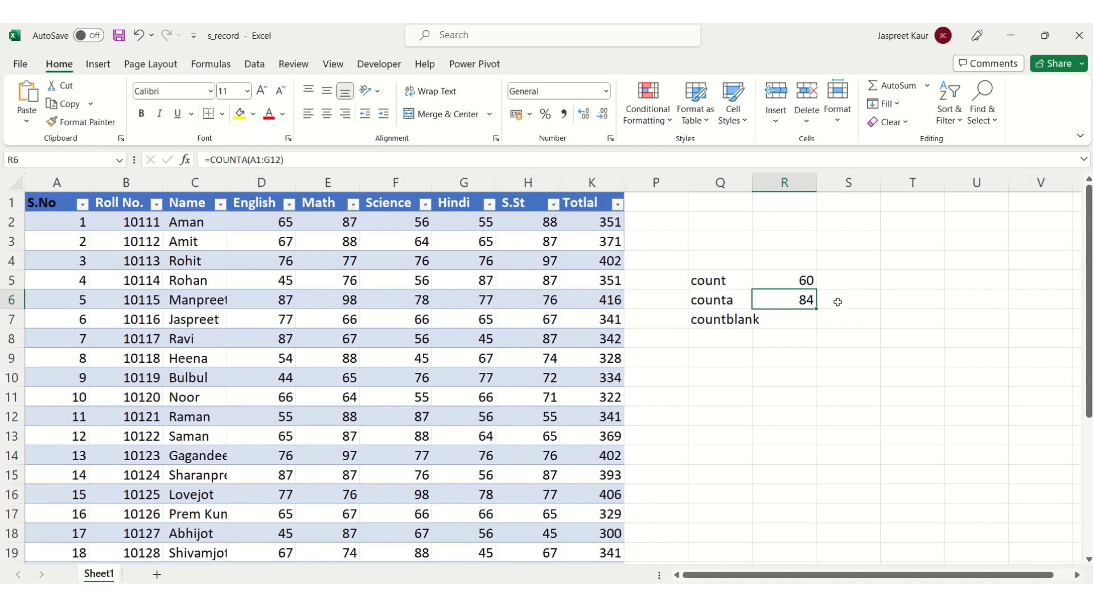
pyautogui.click(773, 281)
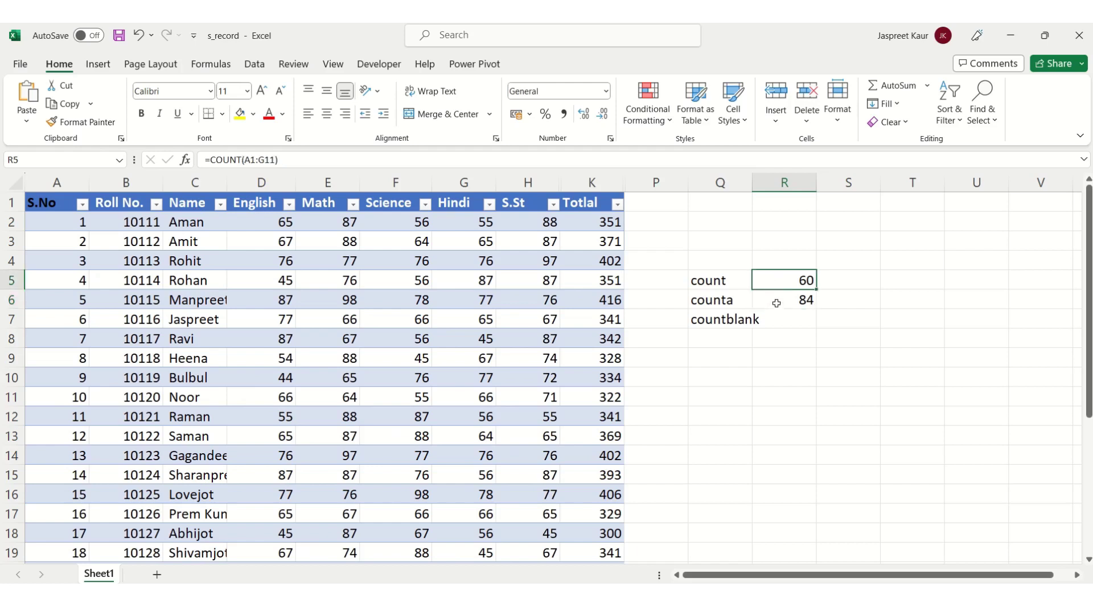
# Step: Enter =COUNTBLANK(A1:P10) in R7 beside the countblank label
pyautogui.click(776, 303)
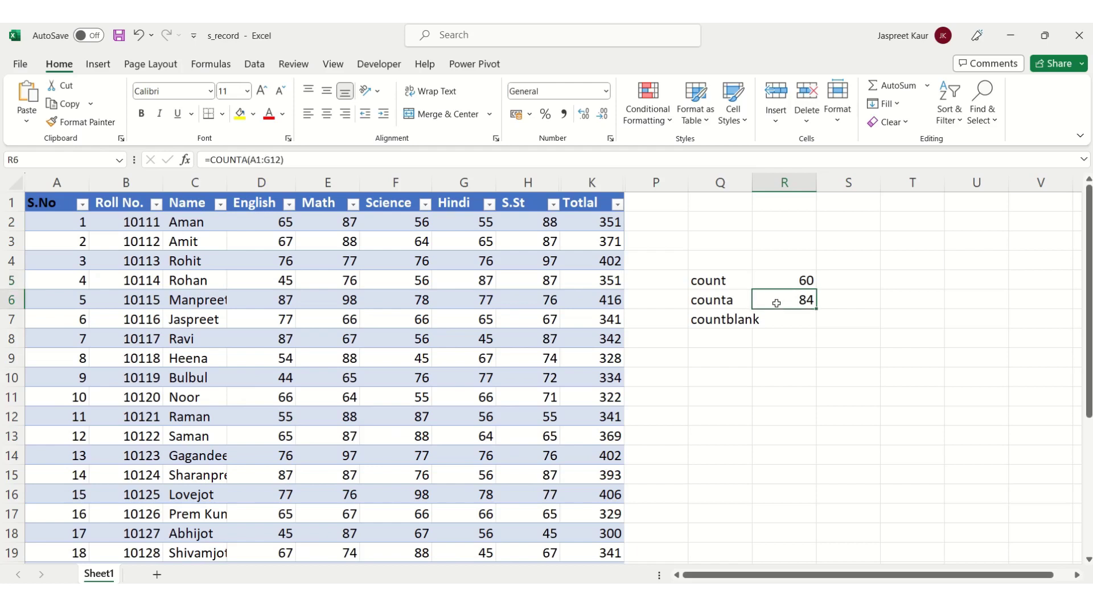
pyautogui.click(786, 318)
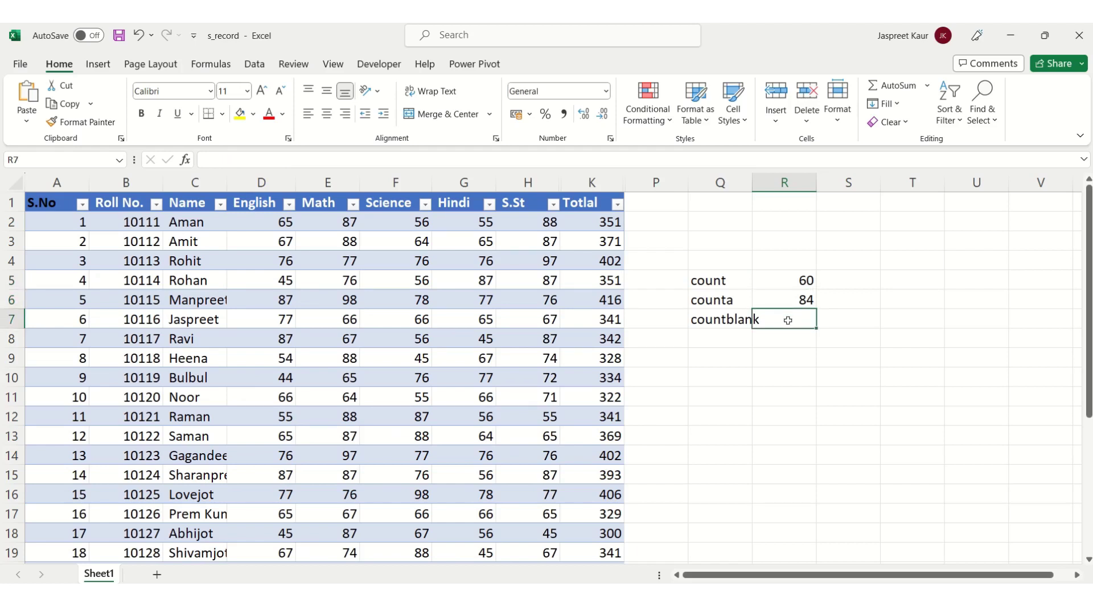
pyautogui.doubleClick(788, 320)
pyautogui.write('=')
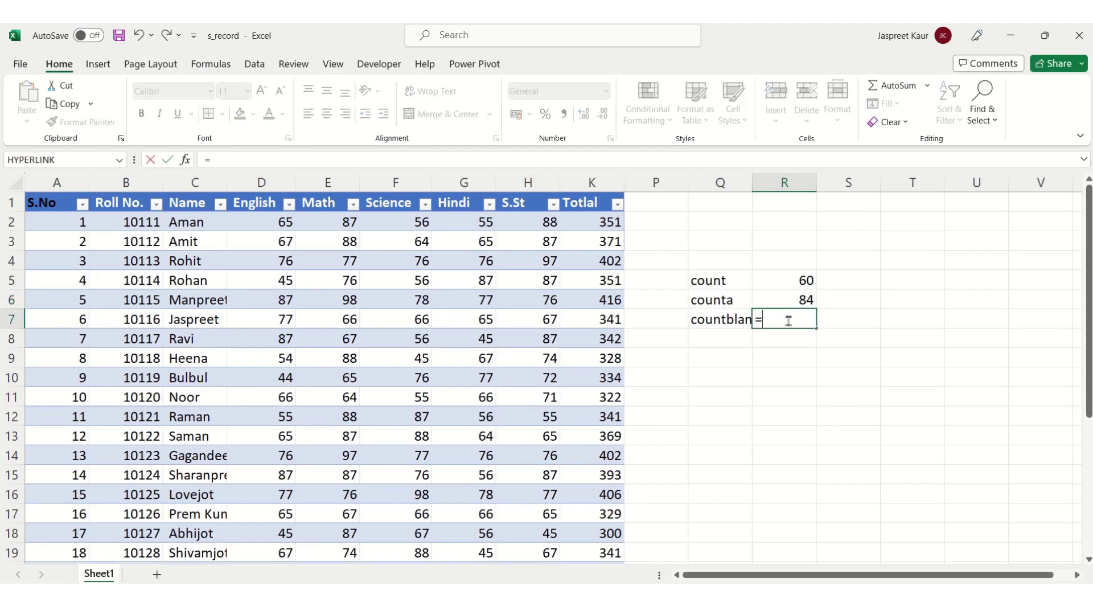
pyautogui.write('count')
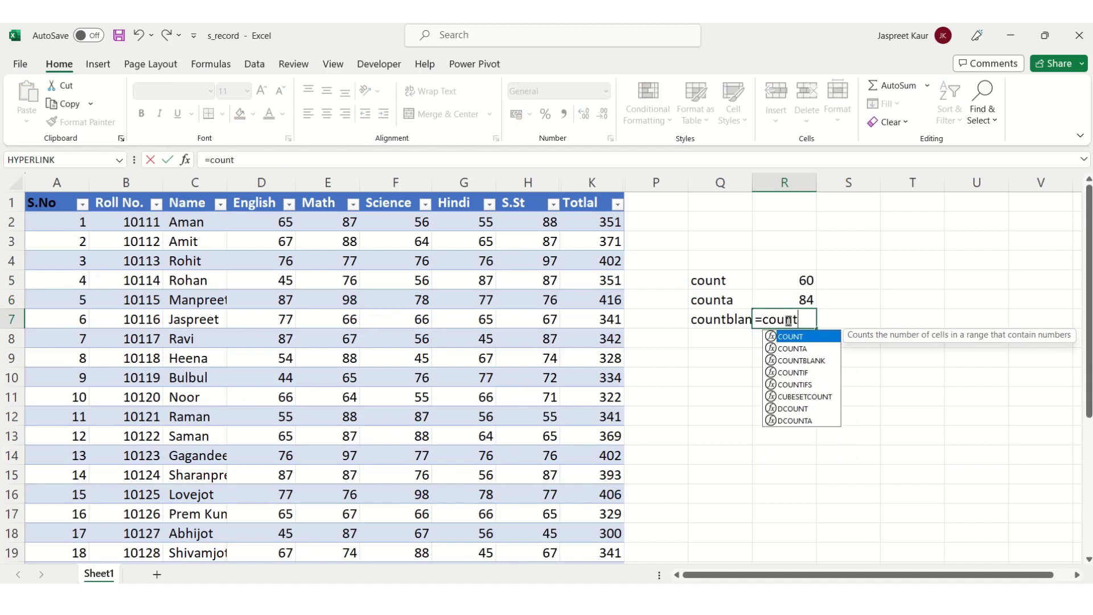
pyautogui.doubleClick(797, 360)
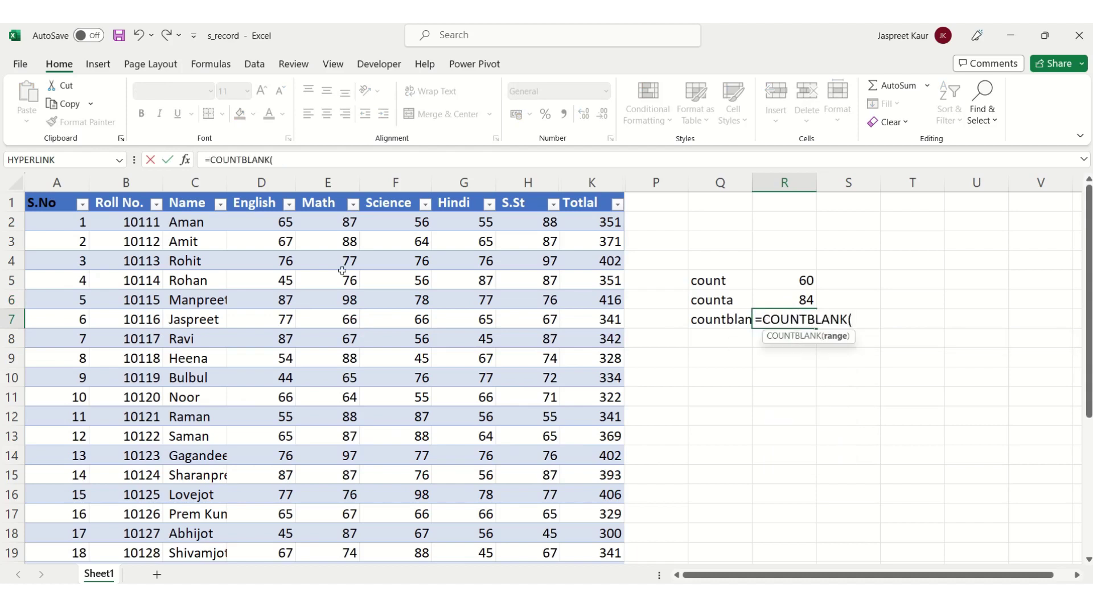
pyautogui.click(54, 201)
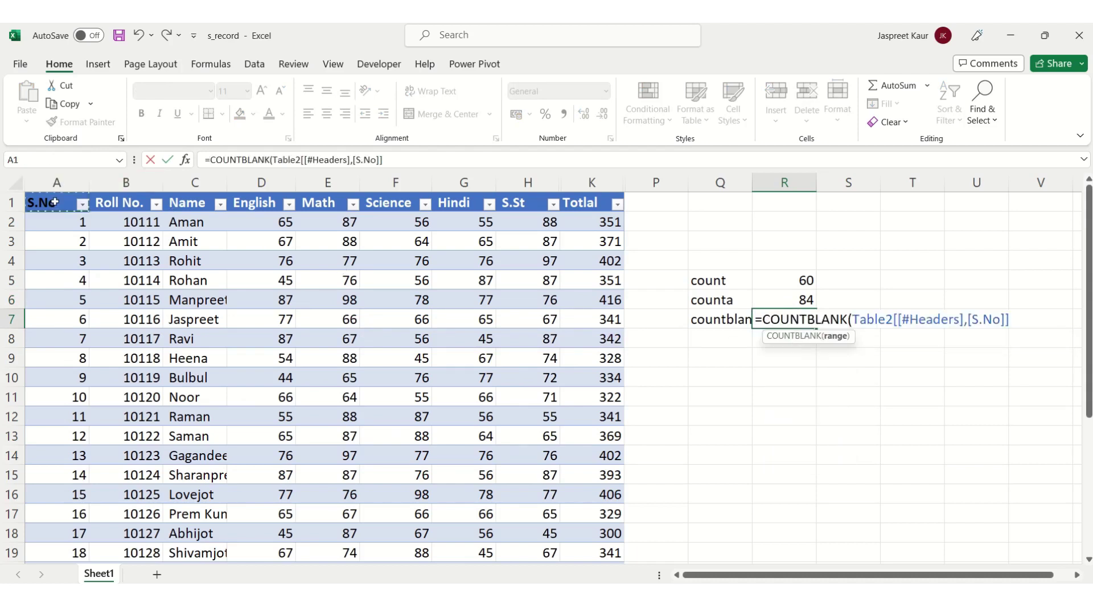
pyautogui.moveTo(54, 201)
pyautogui.mouseDown()
pyautogui.moveTo(618, 344)
pyautogui.moveTo(656, 380)
pyautogui.mouseUp()
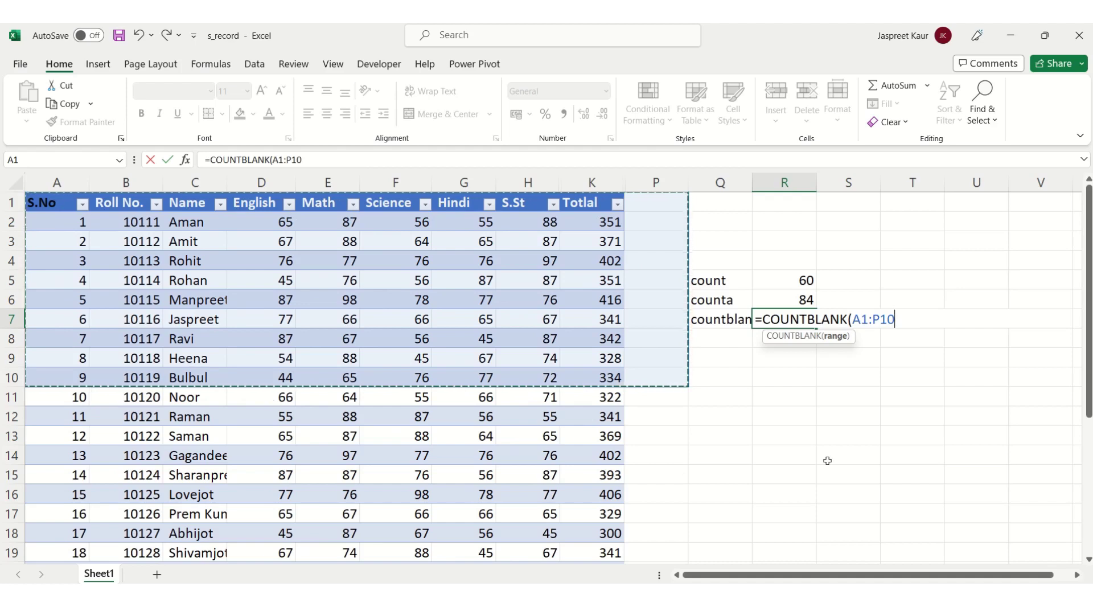
pyautogui.press('Return')
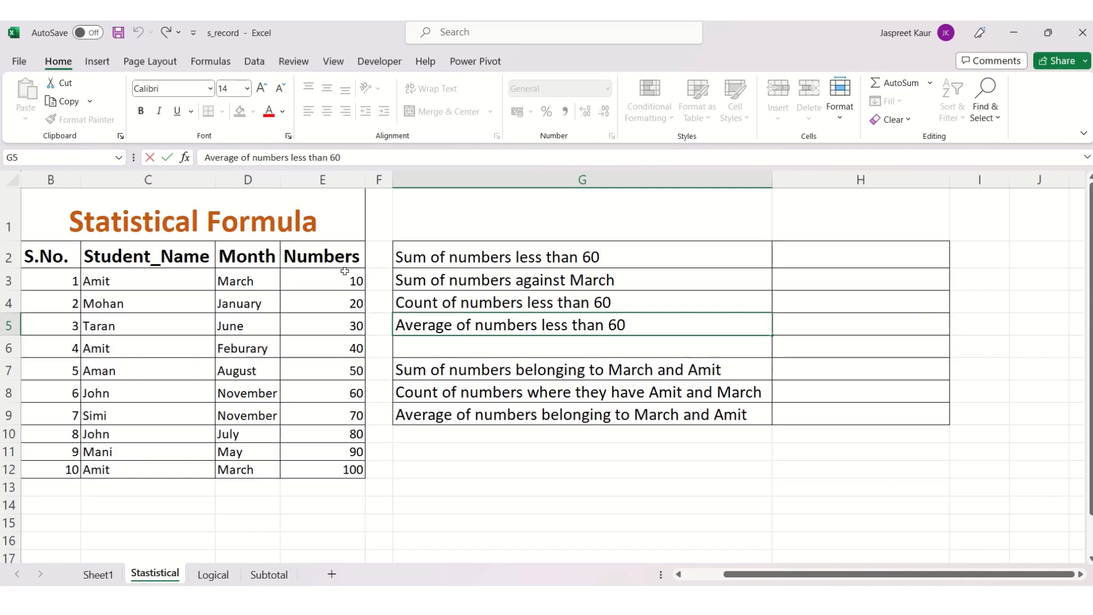
# Step: Enter =SUM(E3:E12) in G11, returning 550
pyautogui.click(661, 451)
pyautogui.write('=')
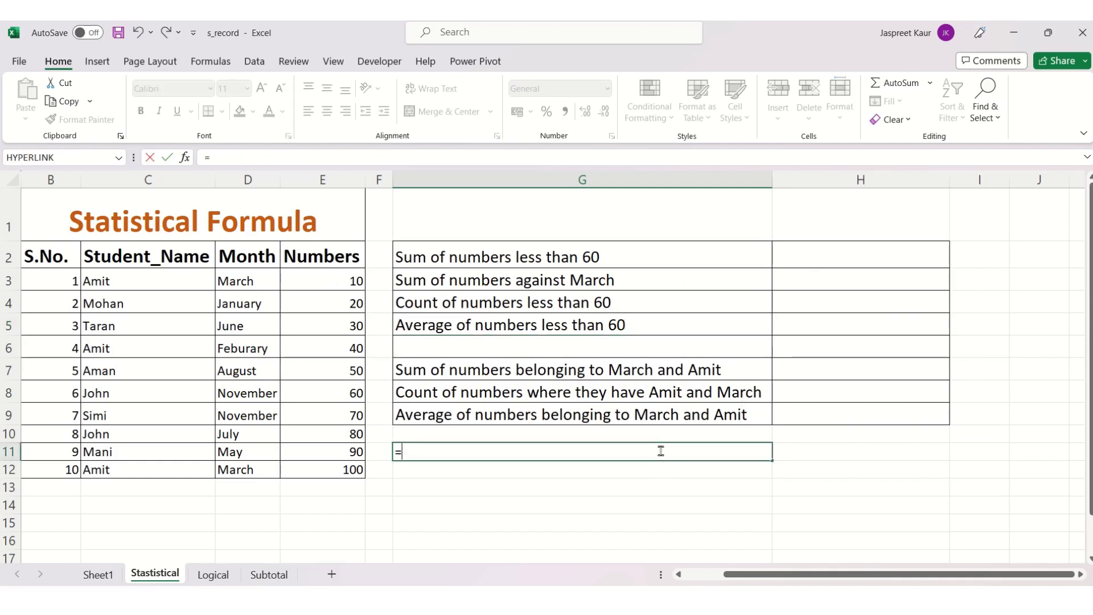
pyautogui.write('sum')
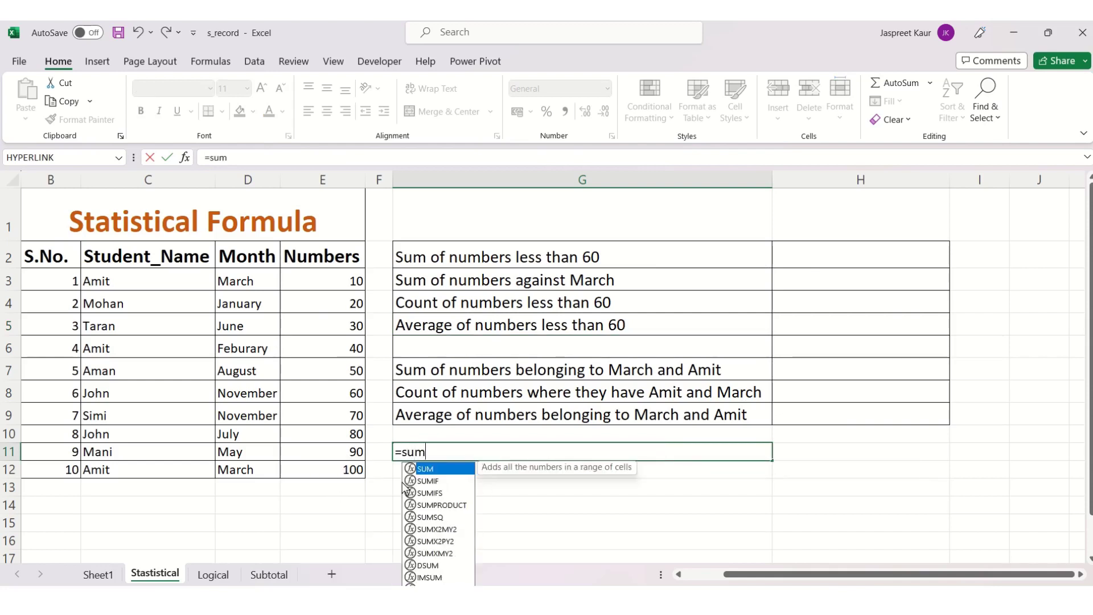
pyautogui.doubleClick(434, 470)
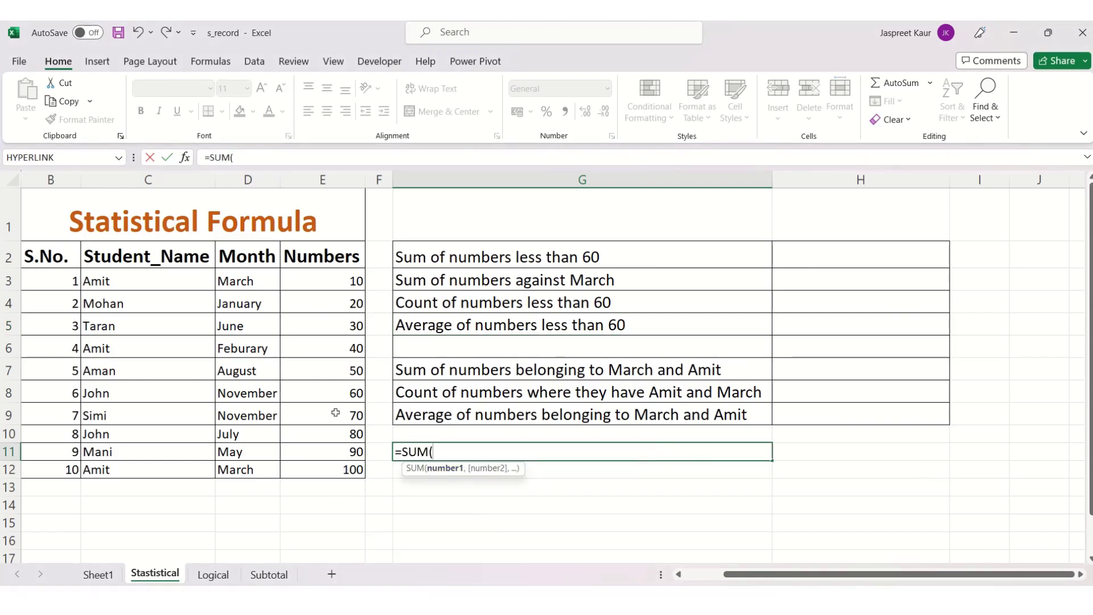
pyautogui.moveTo(333, 283); pyautogui.dragTo(328, 469)
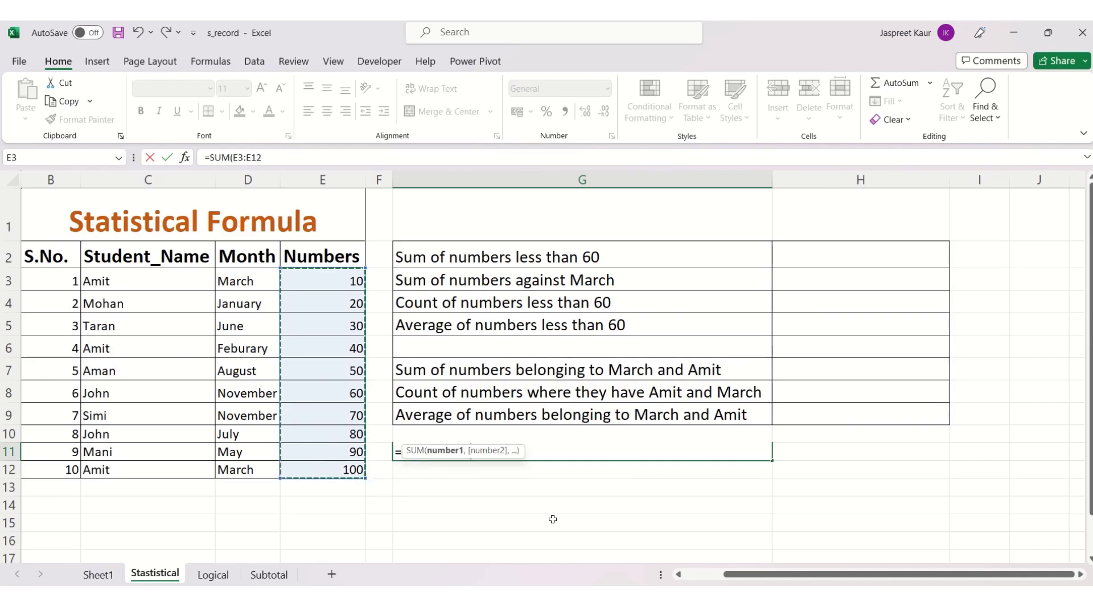
pyautogui.press('Return')
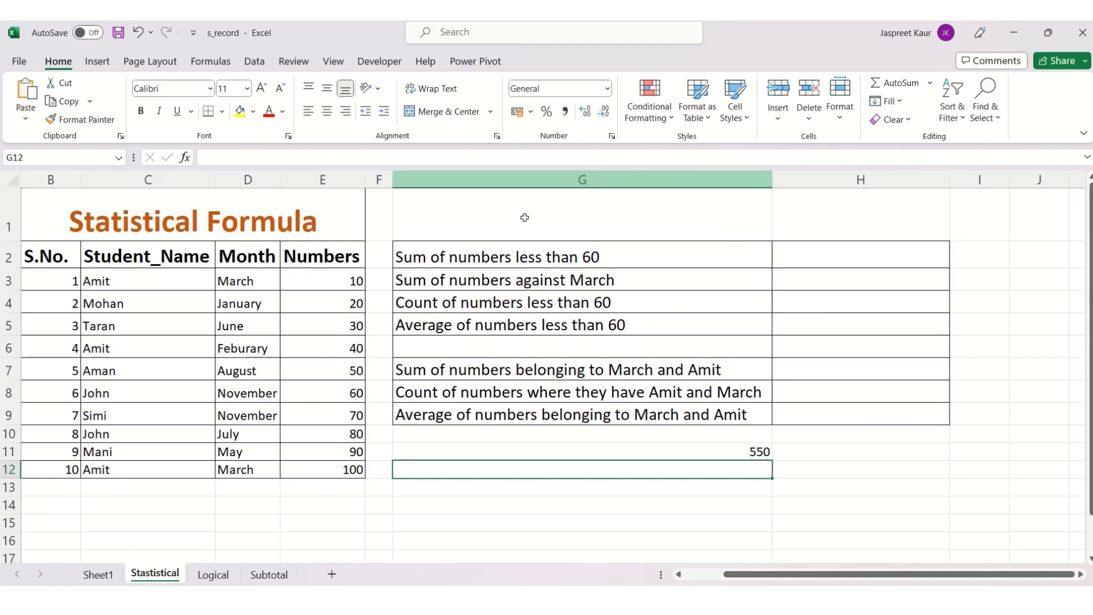
# Step: Enter =SUMIF(E3:E12,"<60") in H2 to sum the numbers below 60, returning 150
pyautogui.click(798, 260)
pyautogui.write('=')
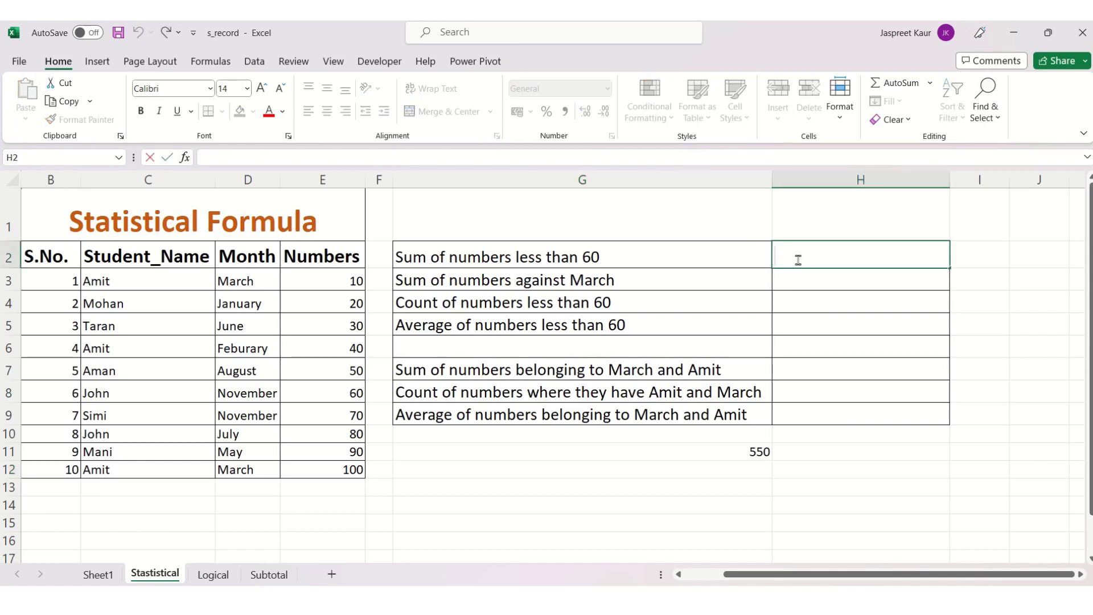
pyautogui.write('s')
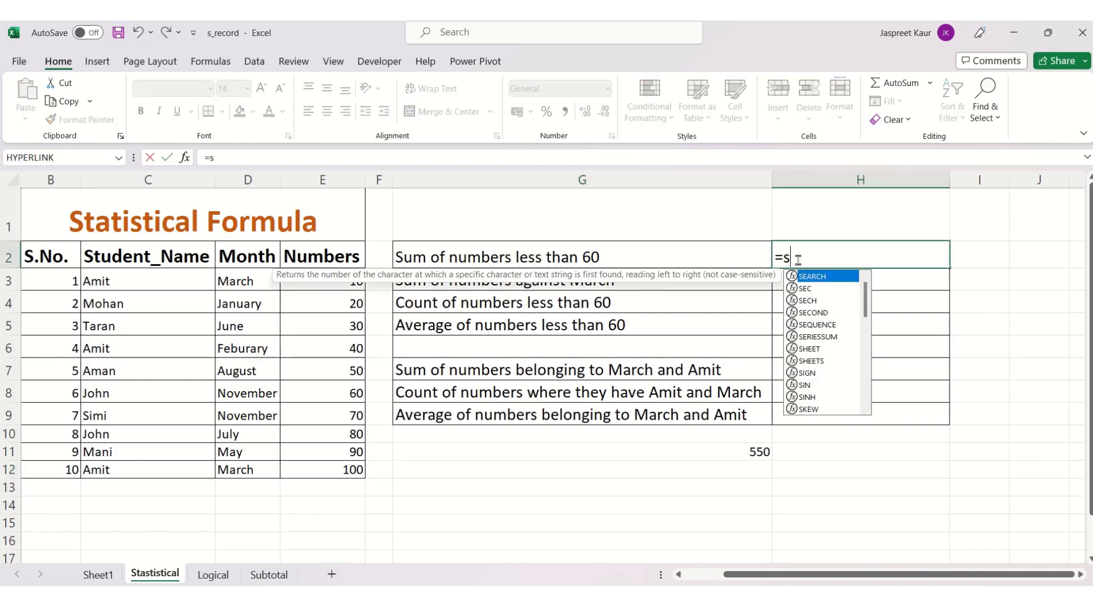
pyautogui.write('umif')
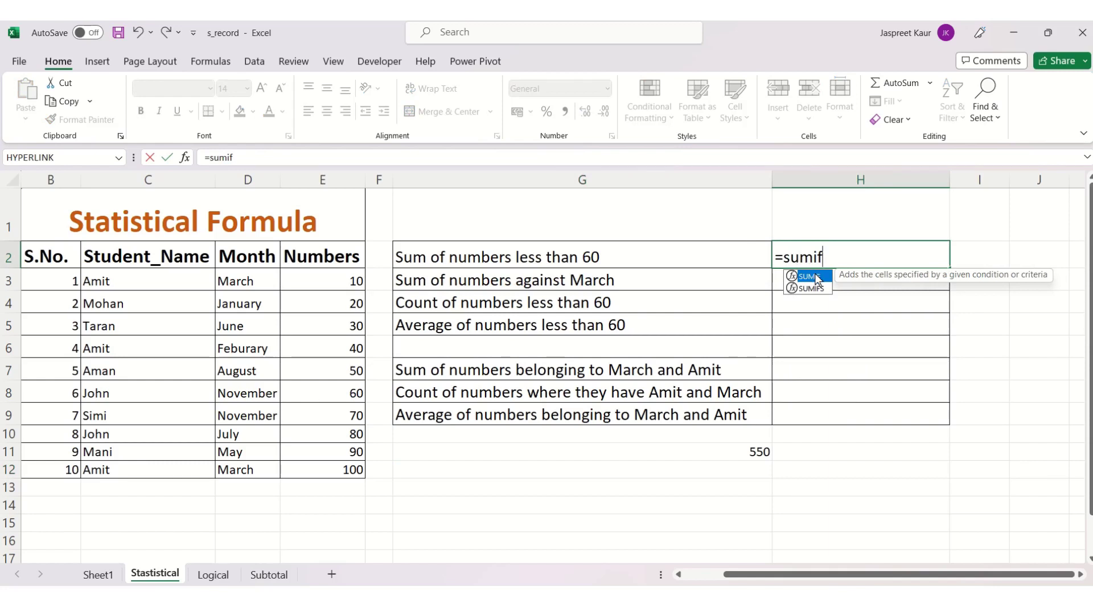
pyautogui.doubleClick(816, 276)
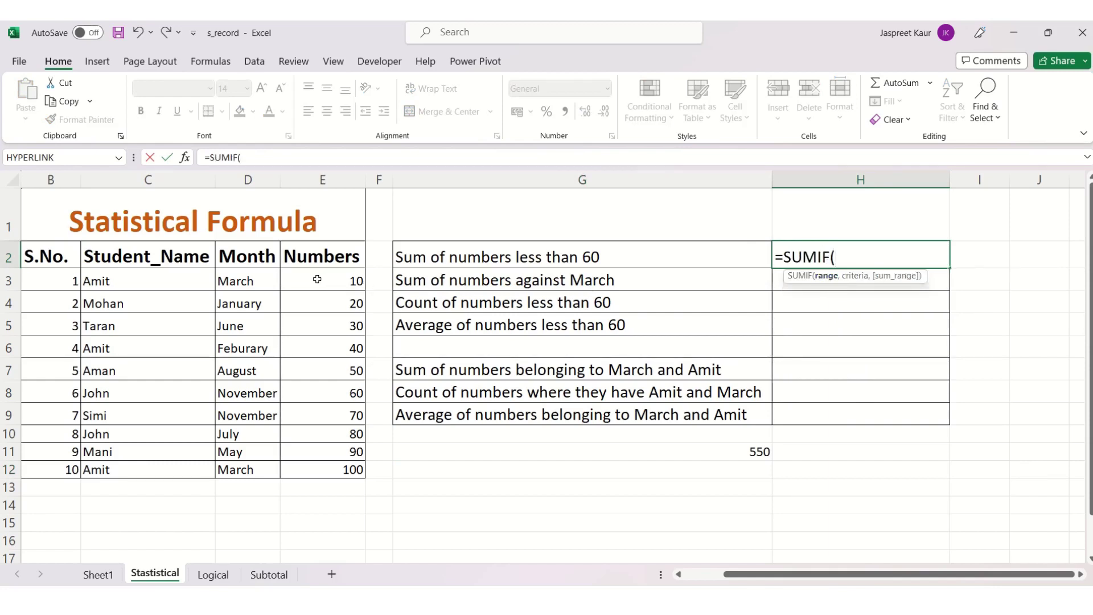
pyautogui.moveTo(317, 278); pyautogui.dragTo(333, 462)
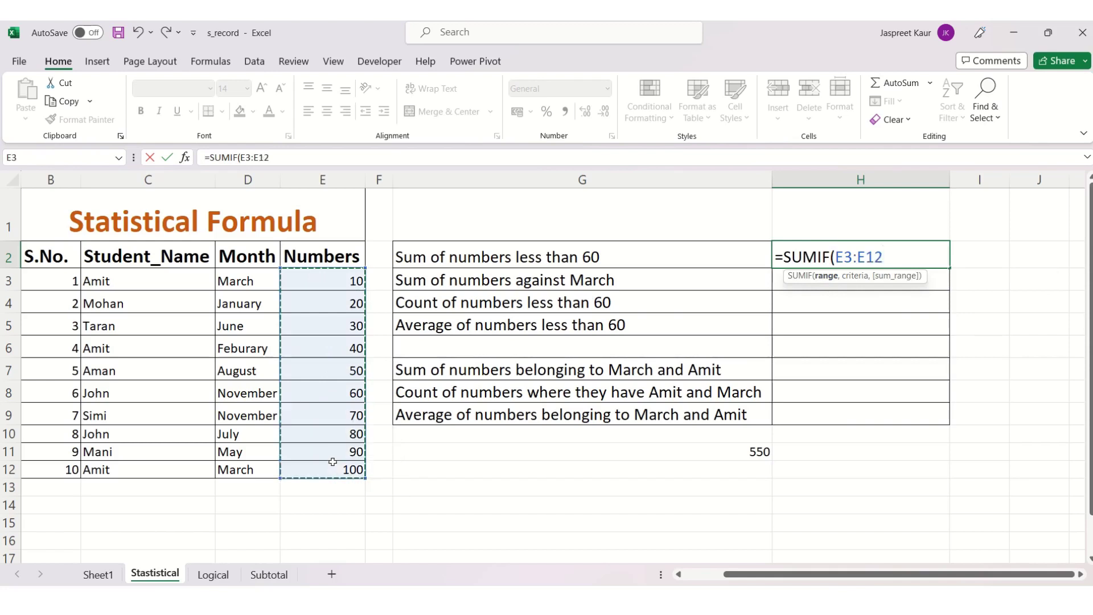
pyautogui.write(',')
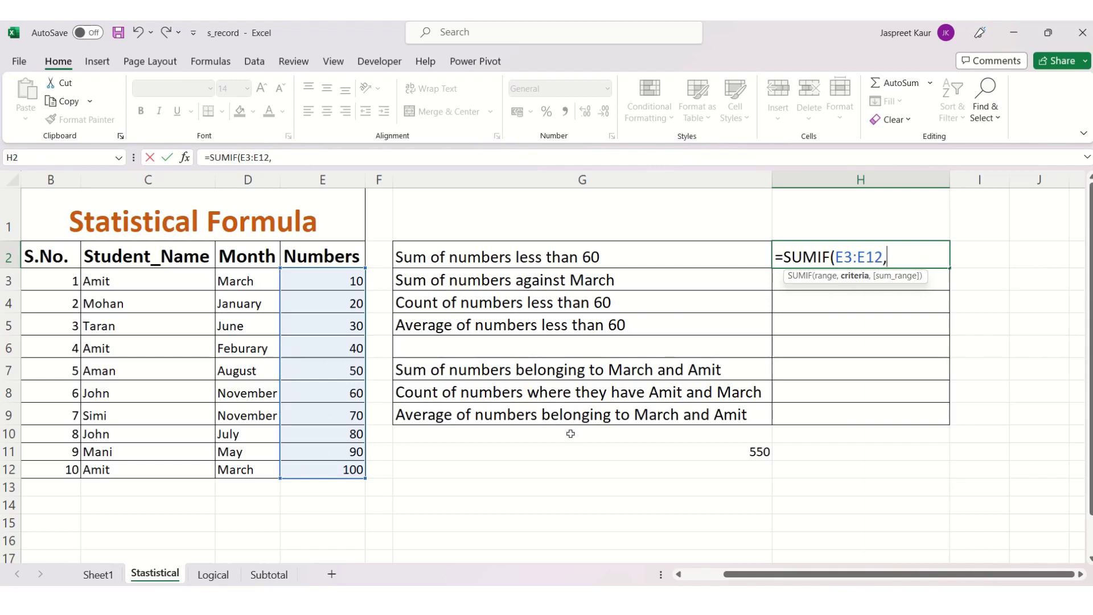
pyautogui.write('"<')
pyautogui.write('60"')
pyautogui.write(')')
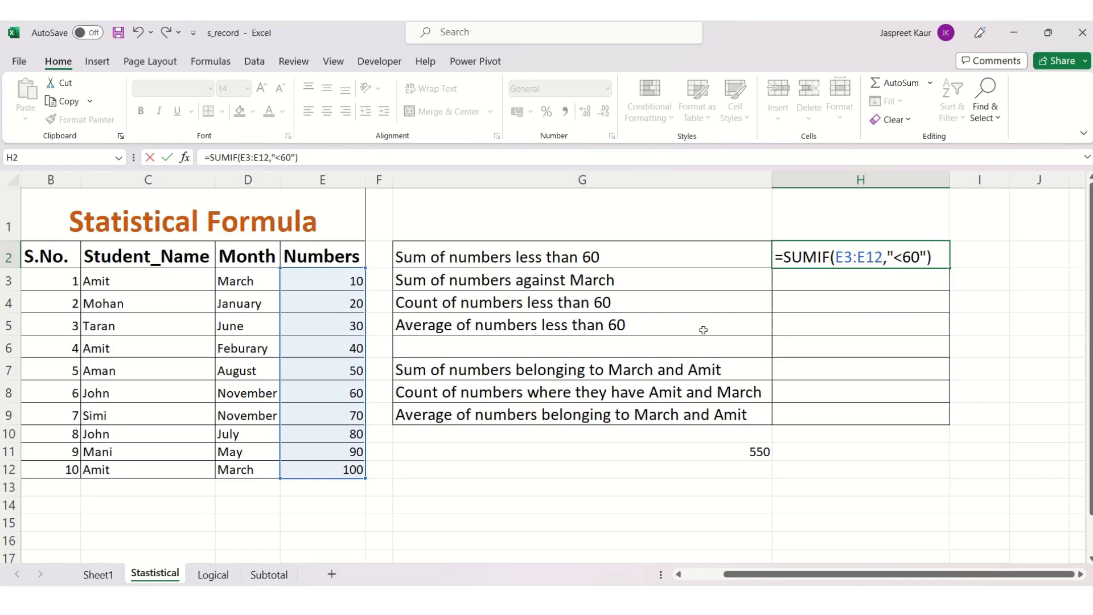
pyautogui.press('Return')
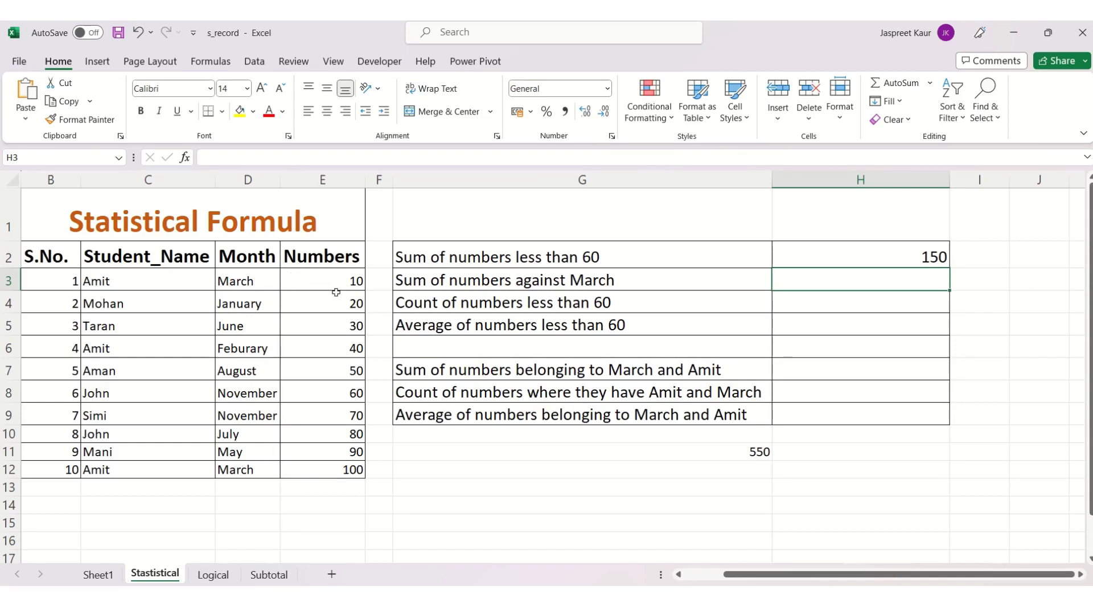
# Step: Enter =SUMIF(D3:D12,"March",E3:E12) in H3 to total March's numbers (110) and check the formula
pyautogui.doubleClick(823, 280)
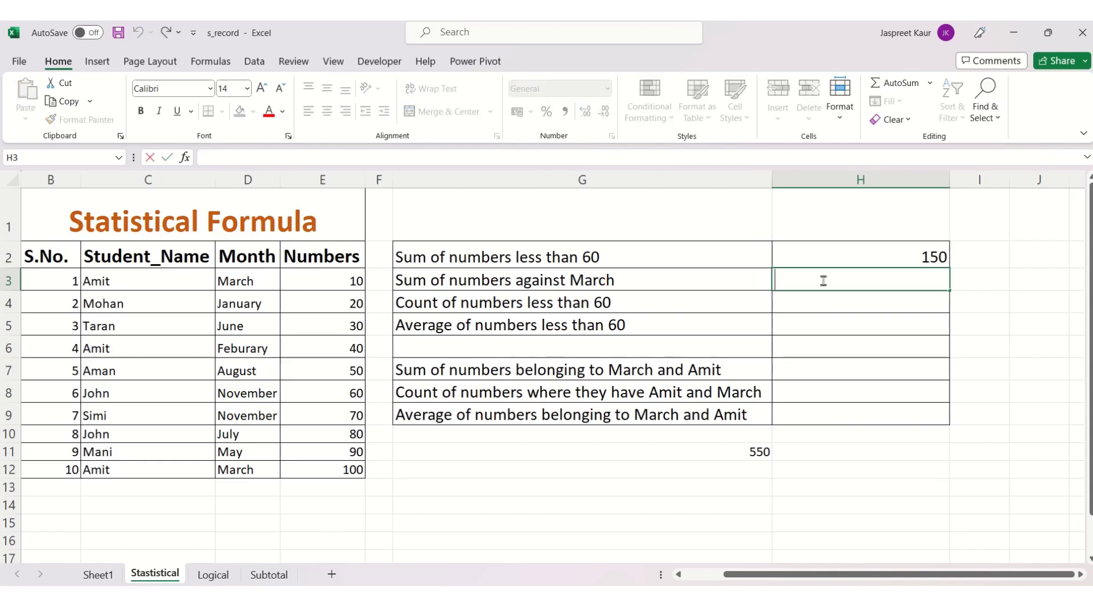
pyautogui.write('=sumi')
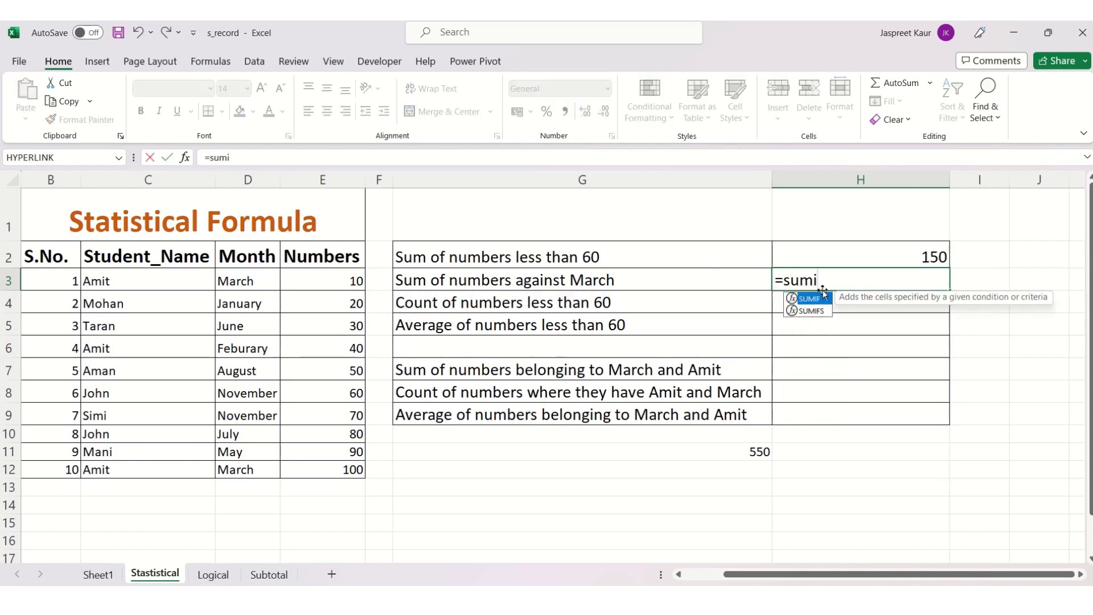
pyautogui.doubleClick(822, 299)
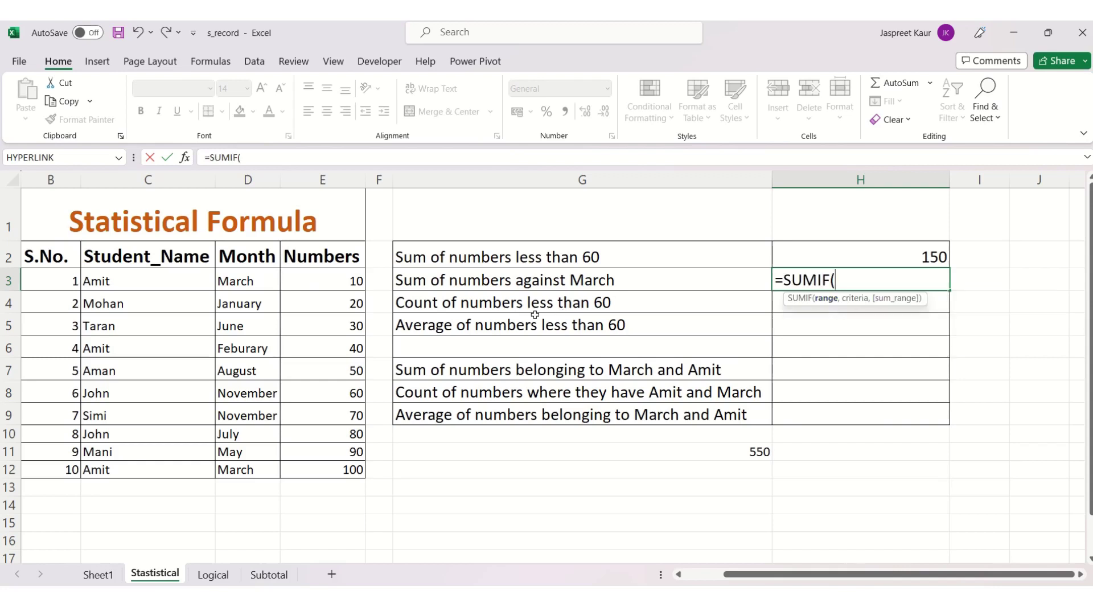
pyautogui.moveTo(245, 283)
pyautogui.mouseDown()
pyautogui.moveTo(236, 519)
pyautogui.moveTo(238, 472)
pyautogui.mouseUp()
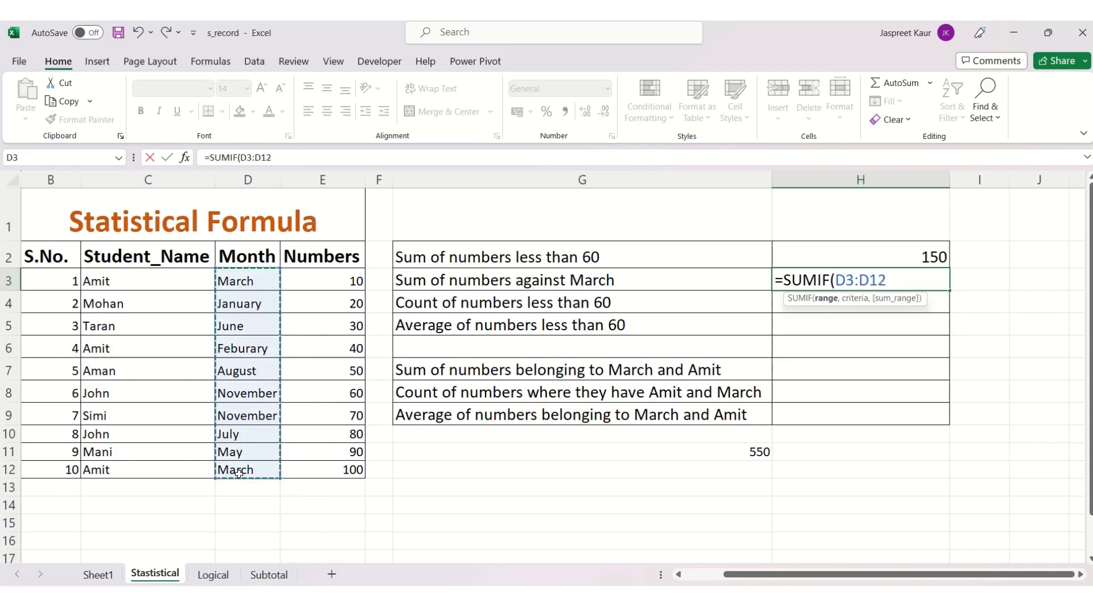
pyautogui.write(',')
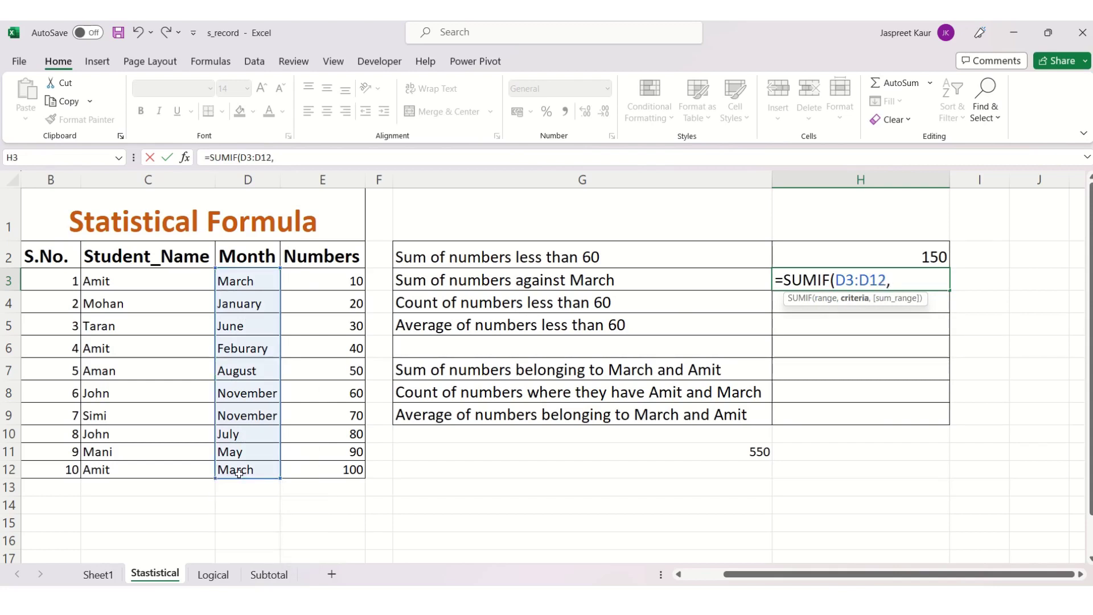
pyautogui.write('"Ma')
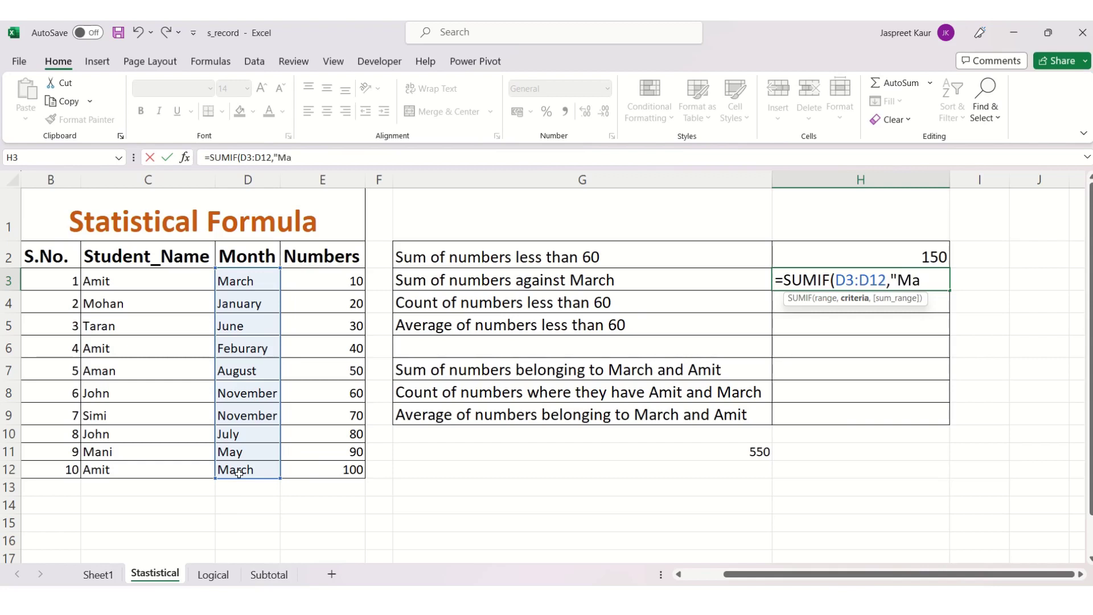
pyautogui.write('rch"')
pyautogui.write(',')
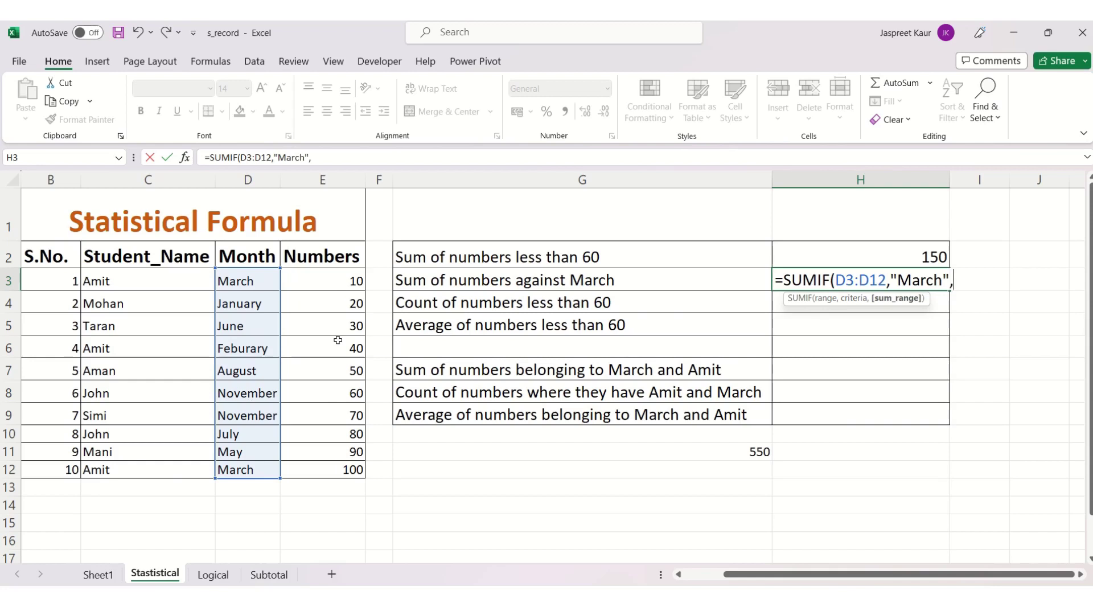
pyautogui.moveTo(328, 281); pyautogui.dragTo(330, 462)
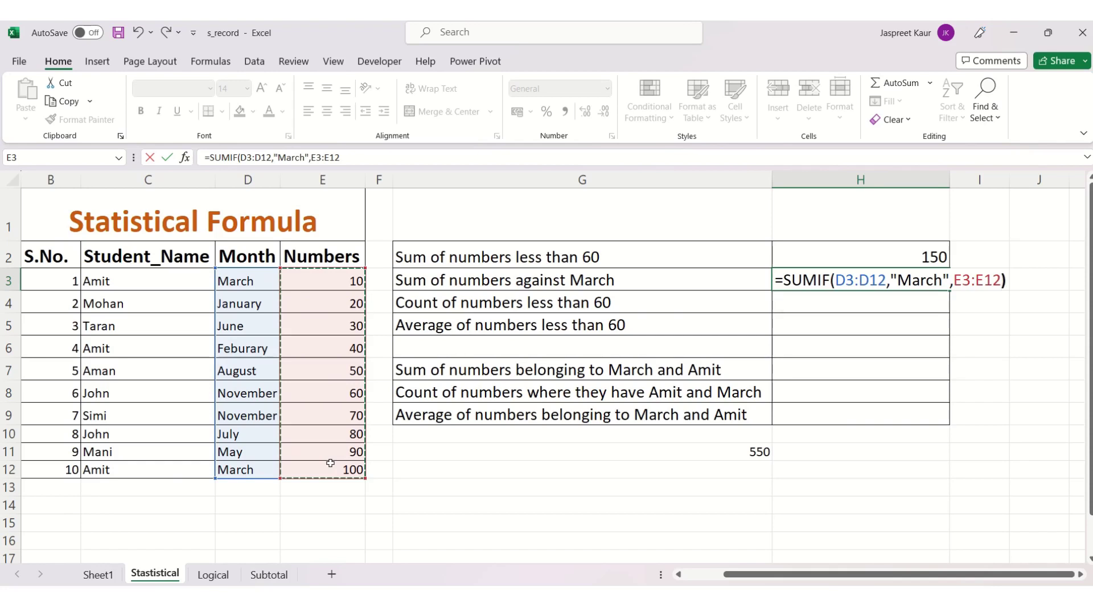
pyautogui.press('Return')
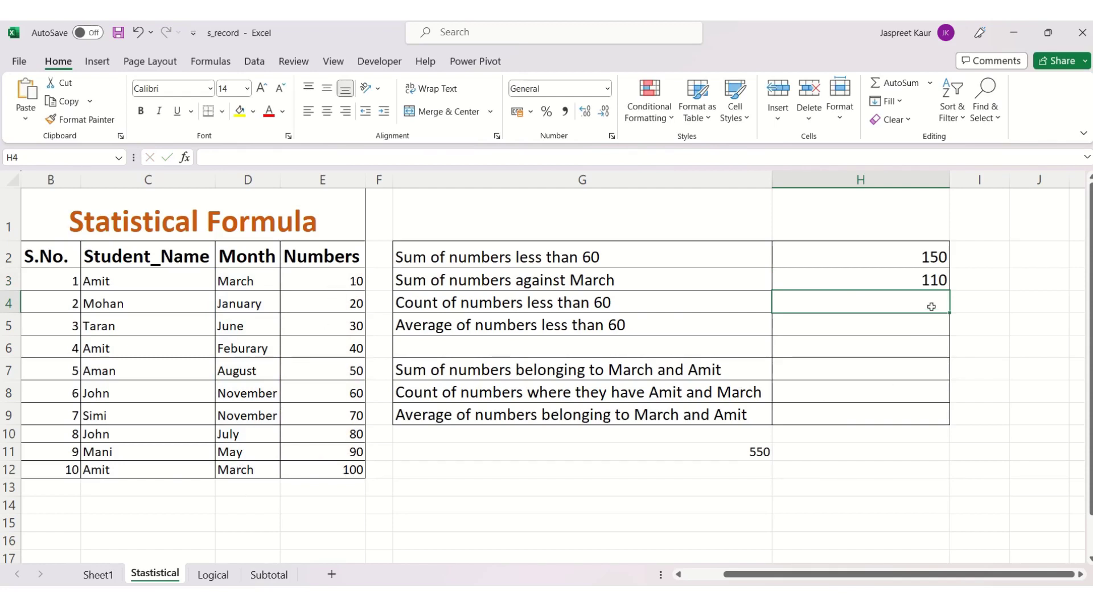
pyautogui.click(905, 280)
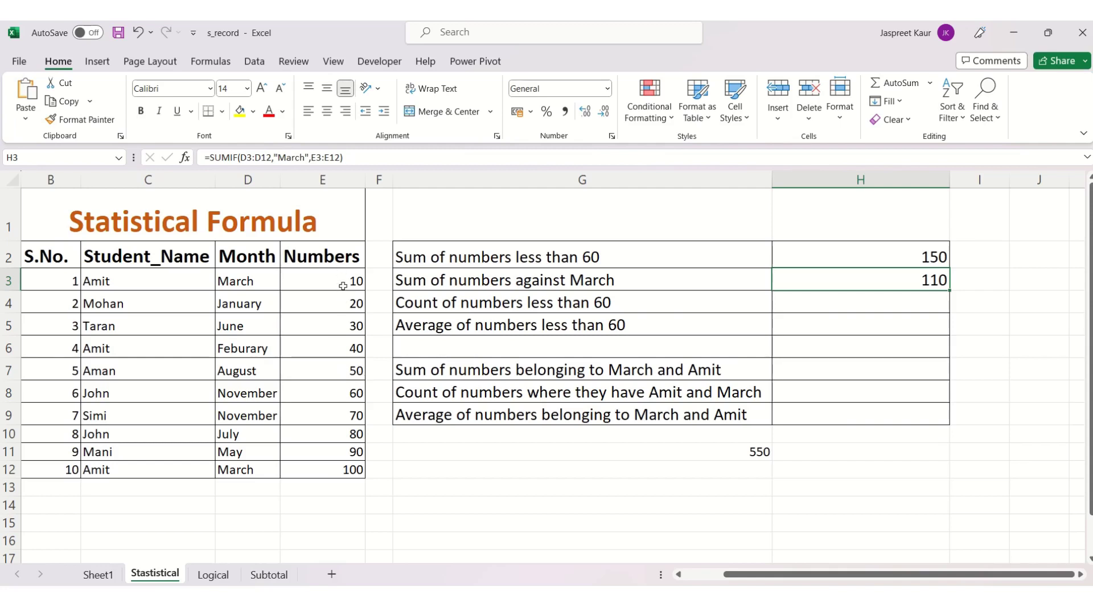
# Step: Enter =COUNTIF(E3:E12,"<60") in H4 to count numbers below 60, returning 5
pyautogui.click(899, 300)
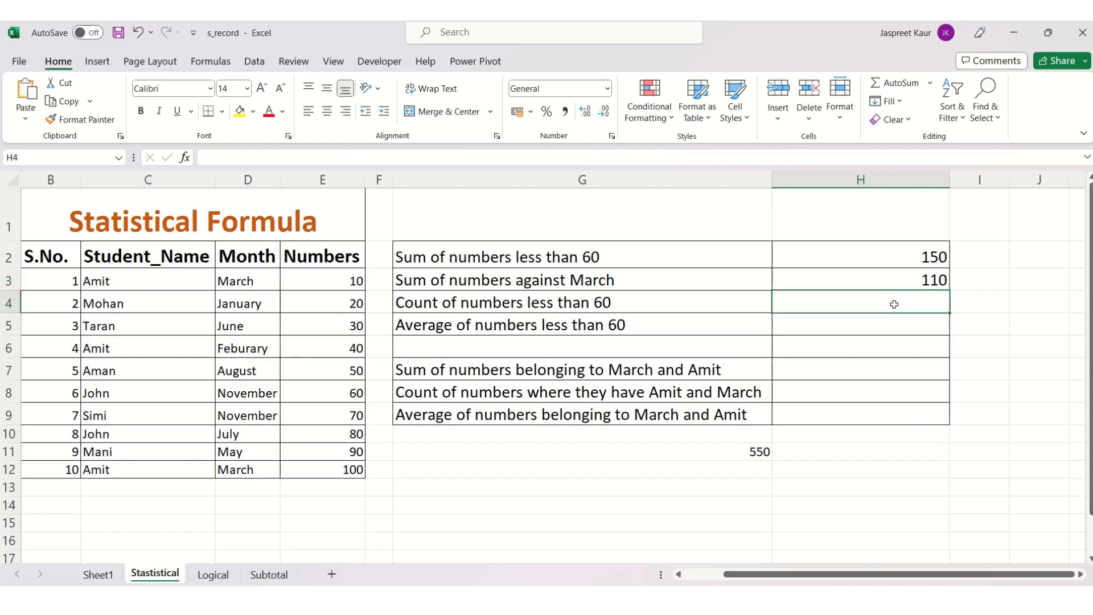
pyautogui.write('=')
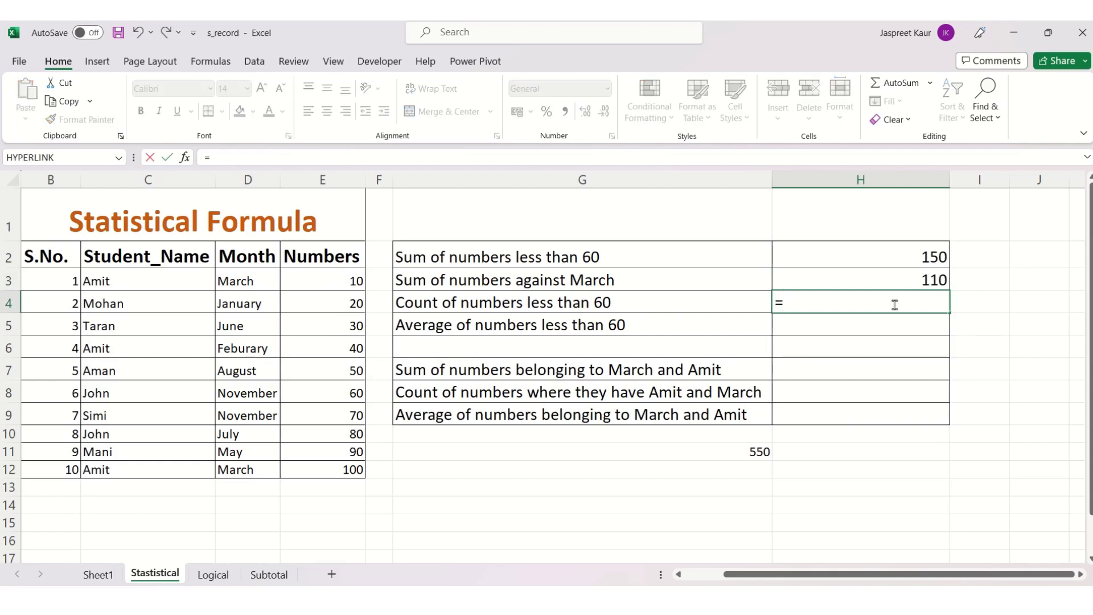
pyautogui.write('coun')
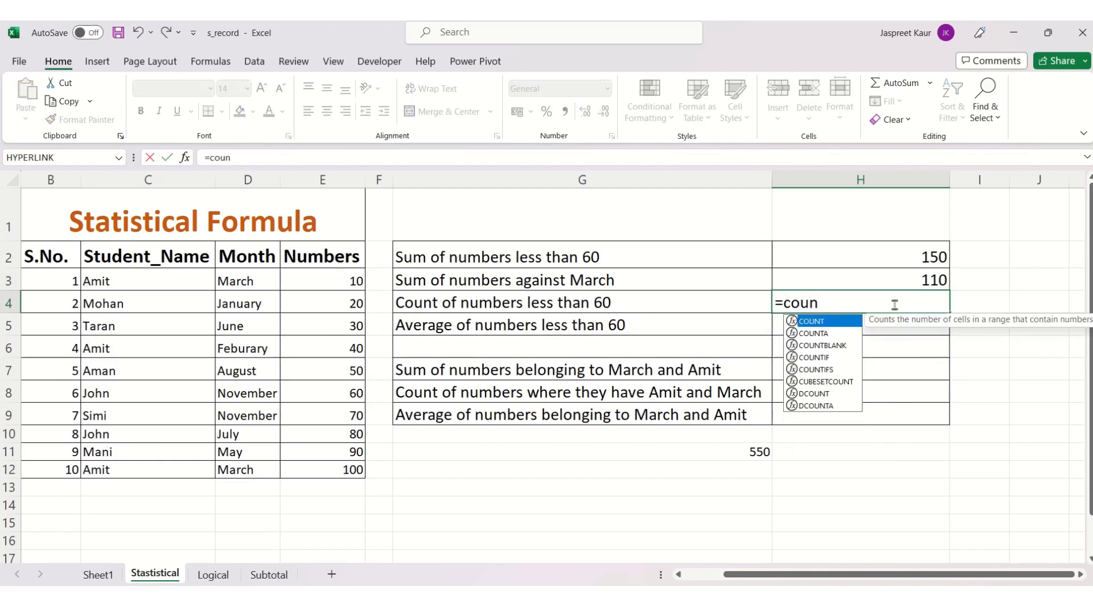
pyautogui.doubleClick(821, 357)
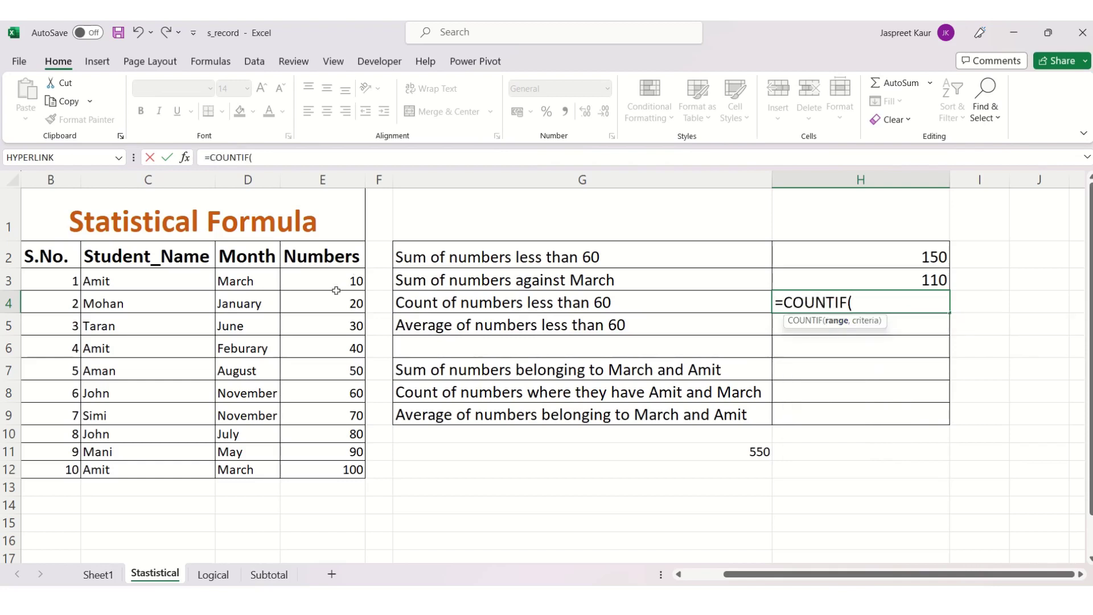
pyautogui.moveTo(336, 281); pyautogui.dragTo(328, 465)
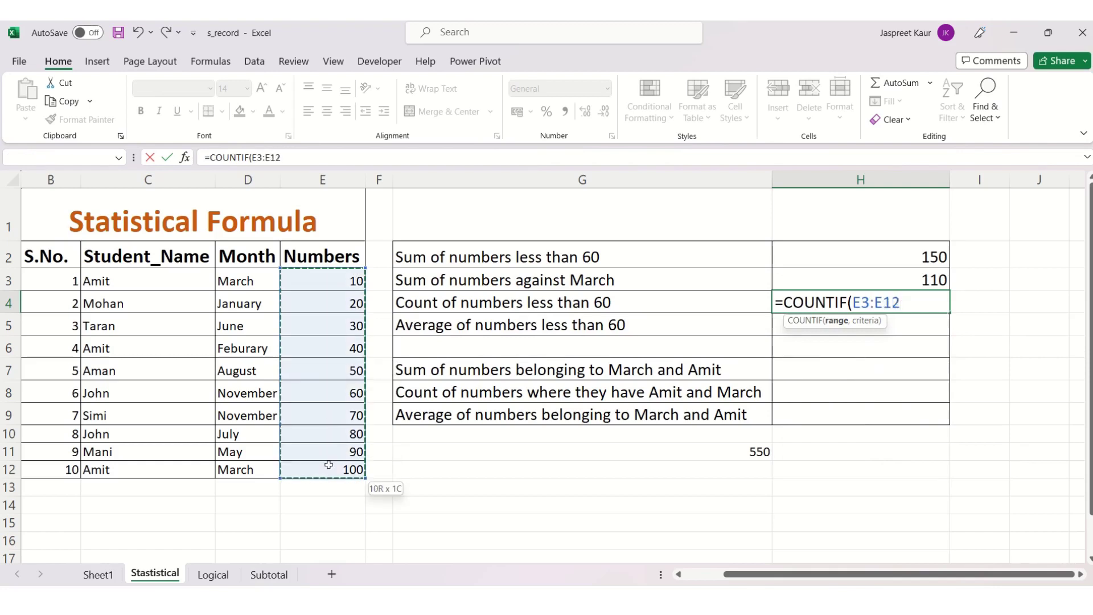
pyautogui.write(',"<')
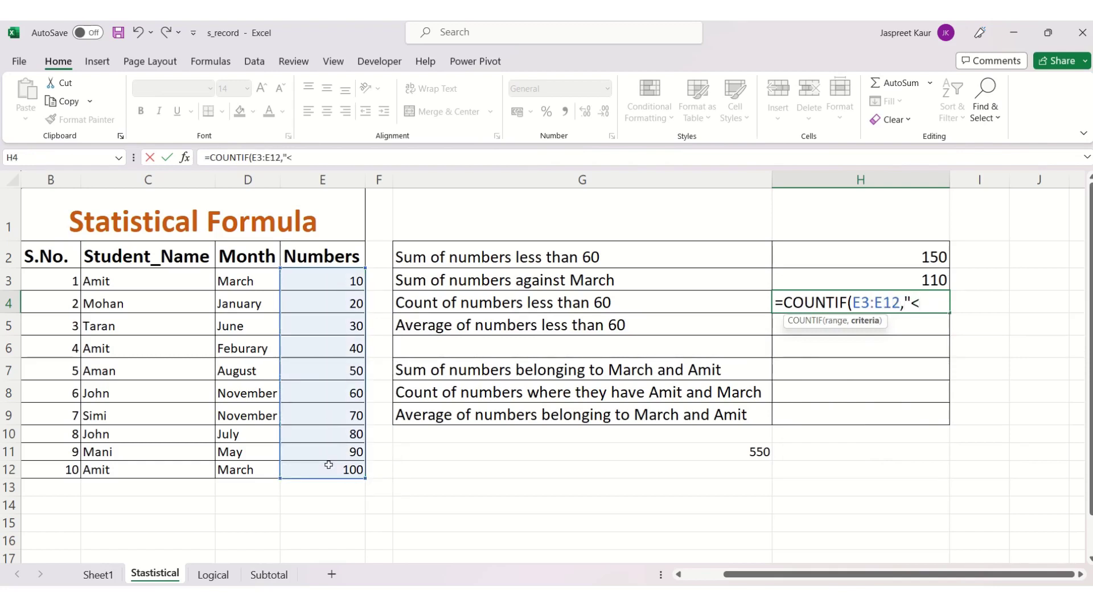
pyautogui.write('60"')
pyautogui.press('Return')
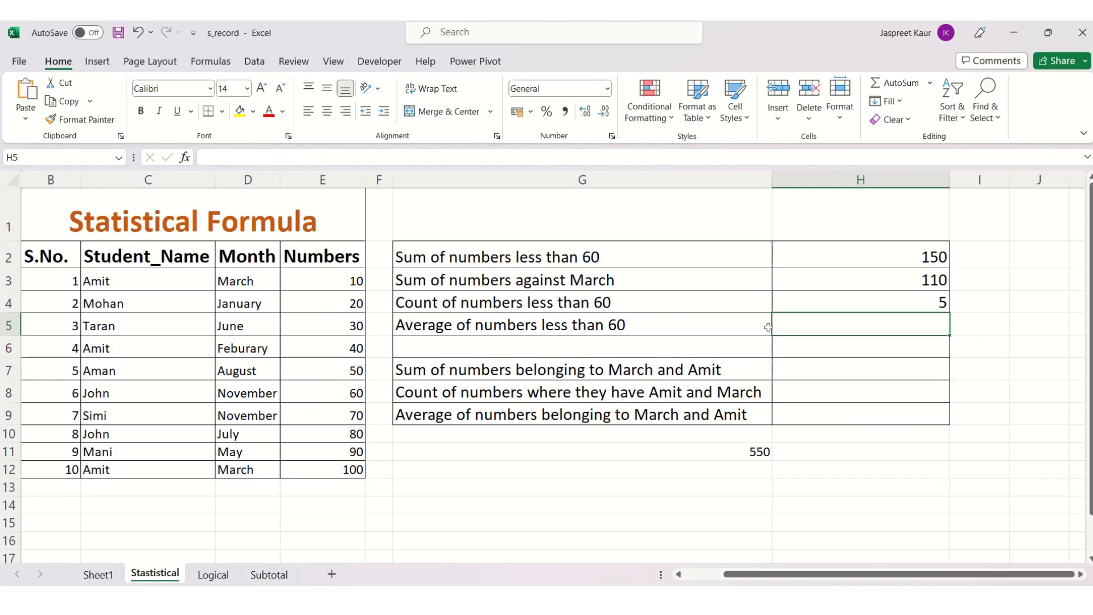
# Step: Enter =AVERAGEIF(E3:E12,"<60") in H5 to average numbers below 60, returning 30
pyautogui.doubleClick(826, 327)
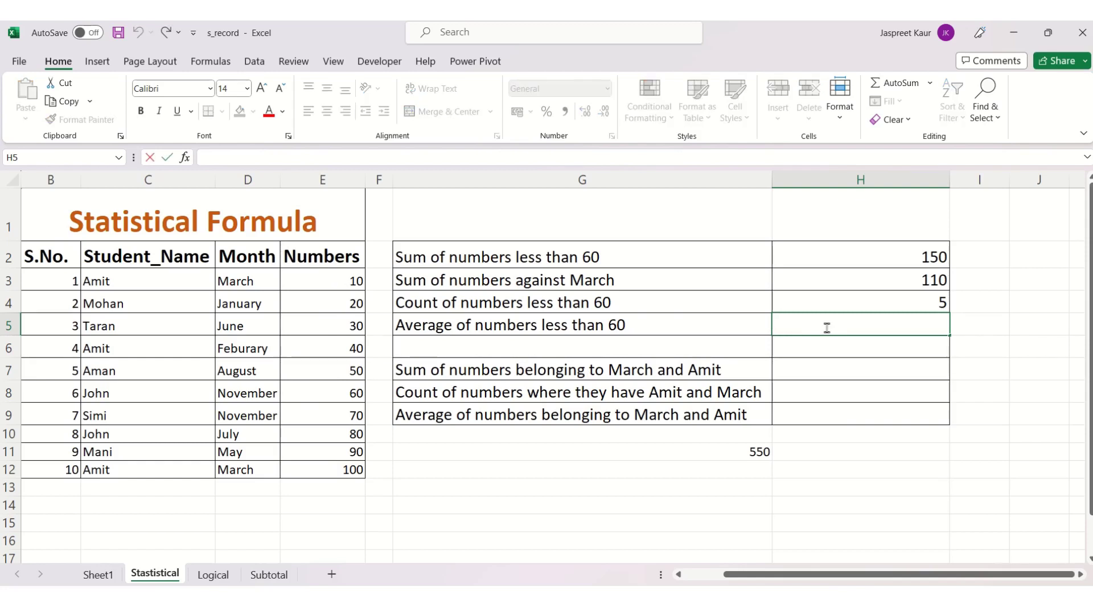
pyautogui.write('=a')
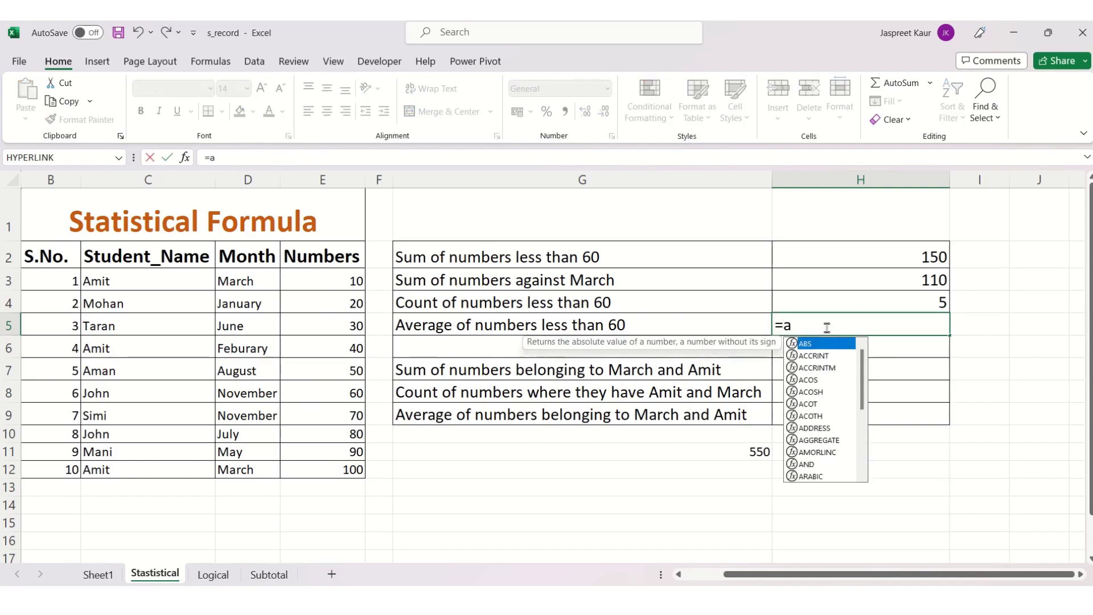
pyautogui.write('verag')
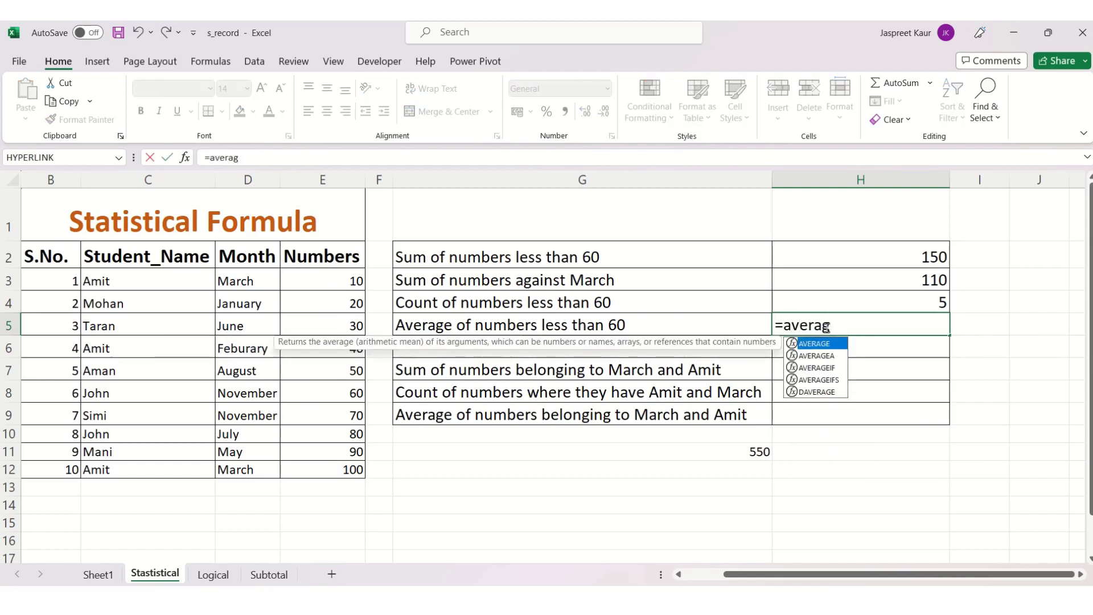
pyautogui.write('e')
pyautogui.doubleClick(824, 367)
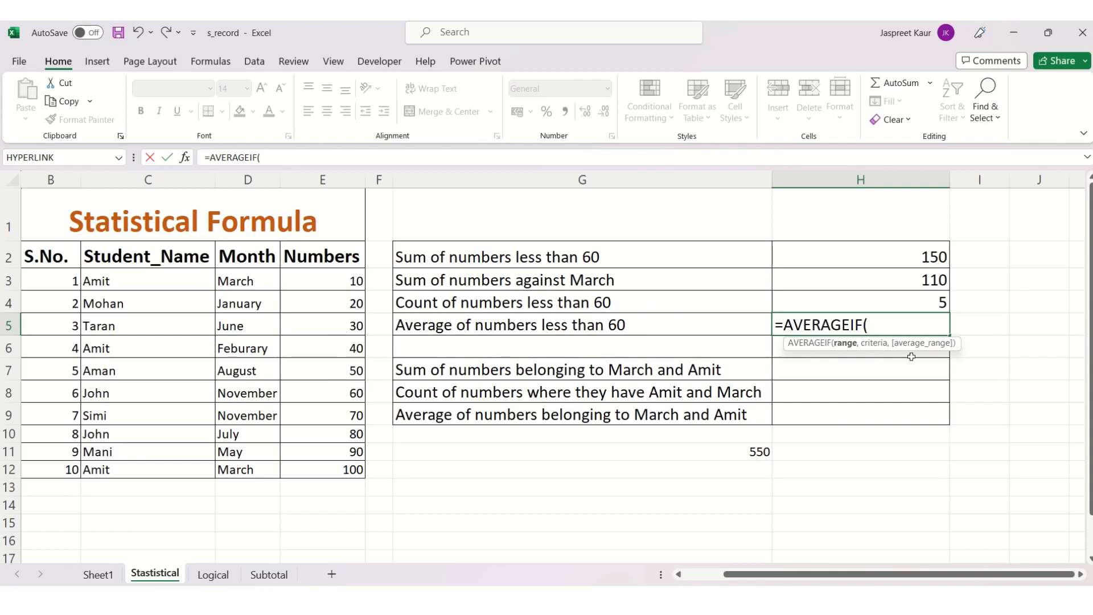
pyautogui.moveTo(328, 281); pyautogui.dragTo(322, 469)
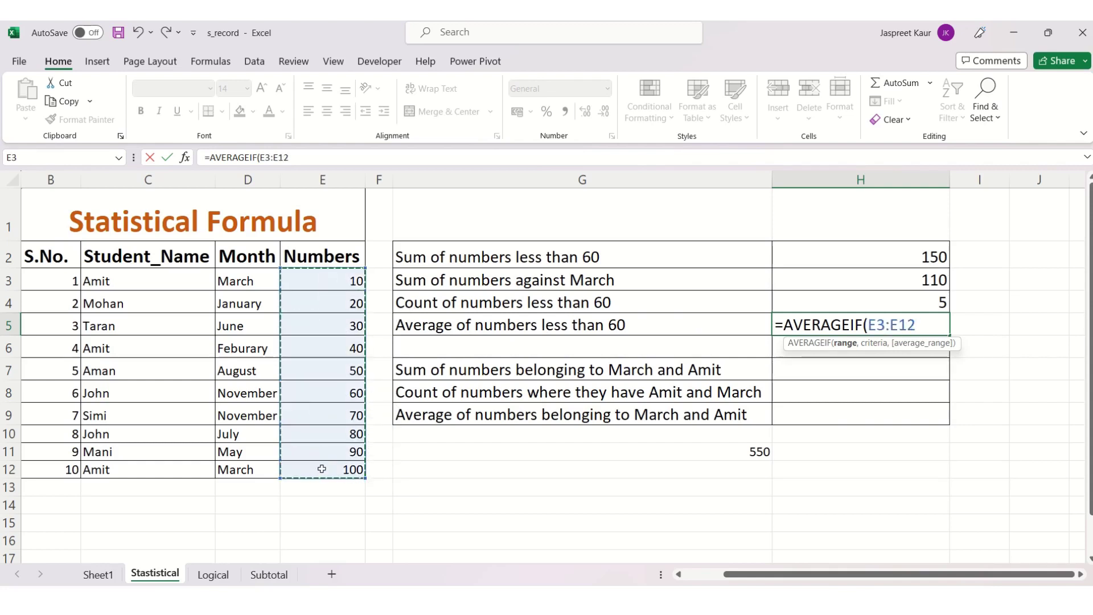
pyautogui.write(',"')
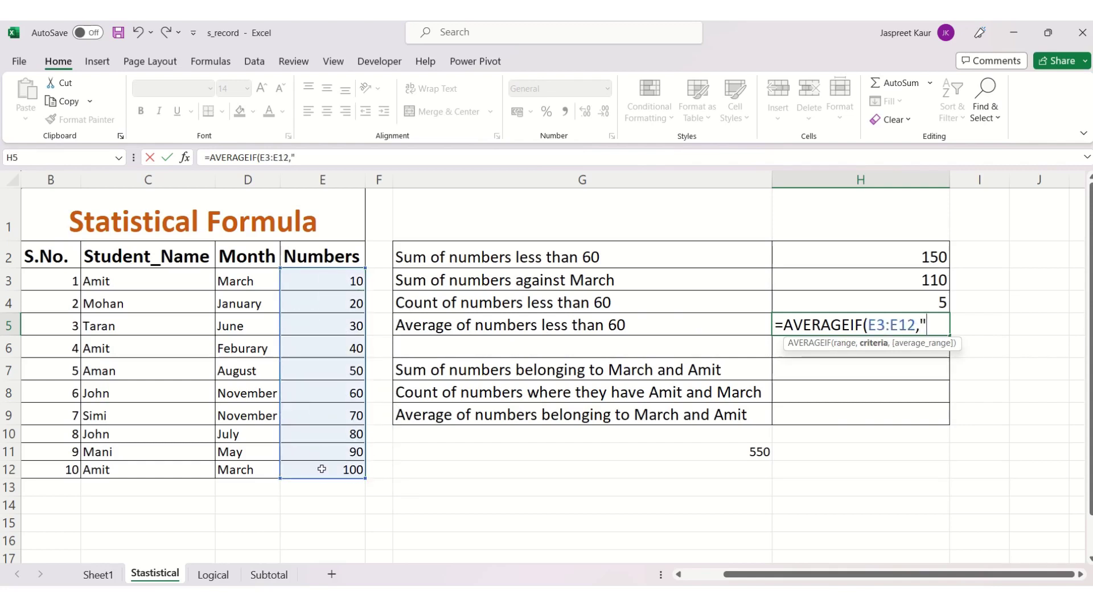
pyautogui.write('<60')
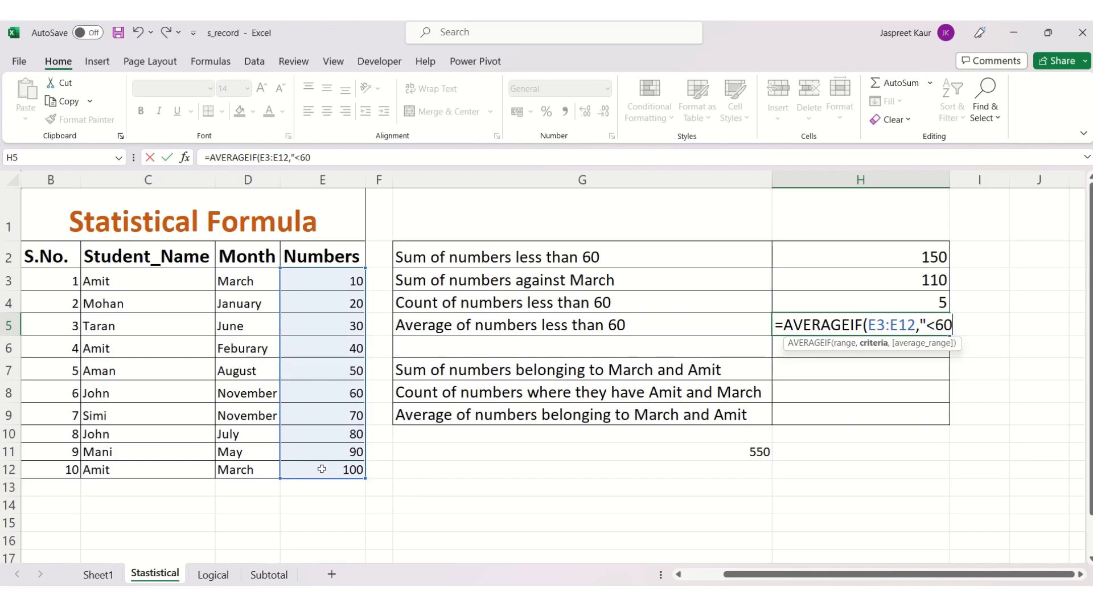
pyautogui.press('Return')
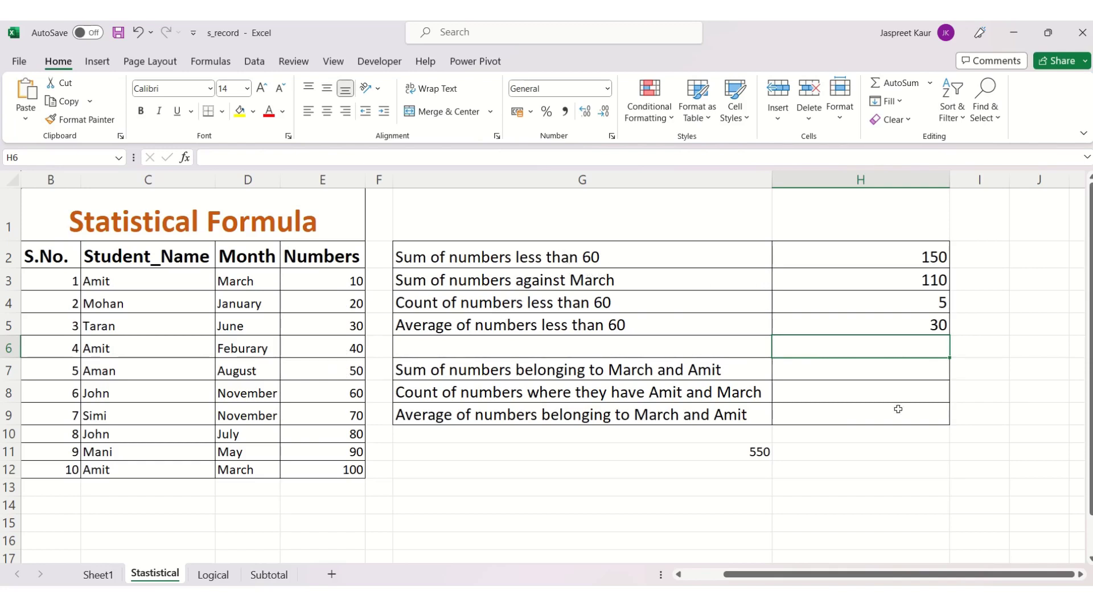
pyautogui.click(870, 371)
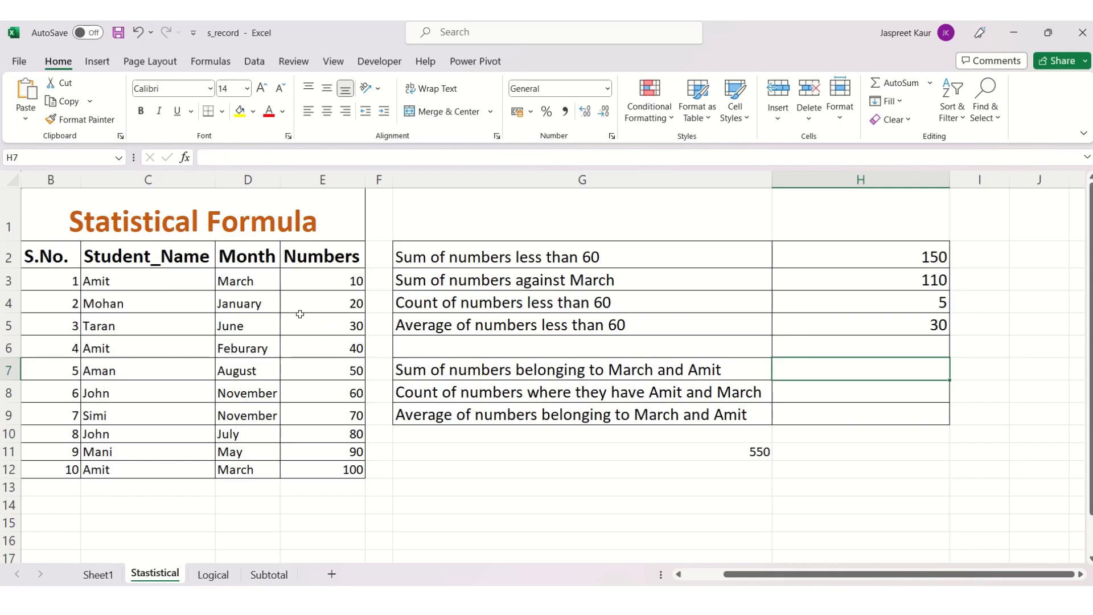
# Step: Enter =SUMIFS(E3:E12,D3:D12,"March",C3:C12,"Amit") in H7, returning 110
pyautogui.doubleClick(870, 370)
pyautogui.write('=')
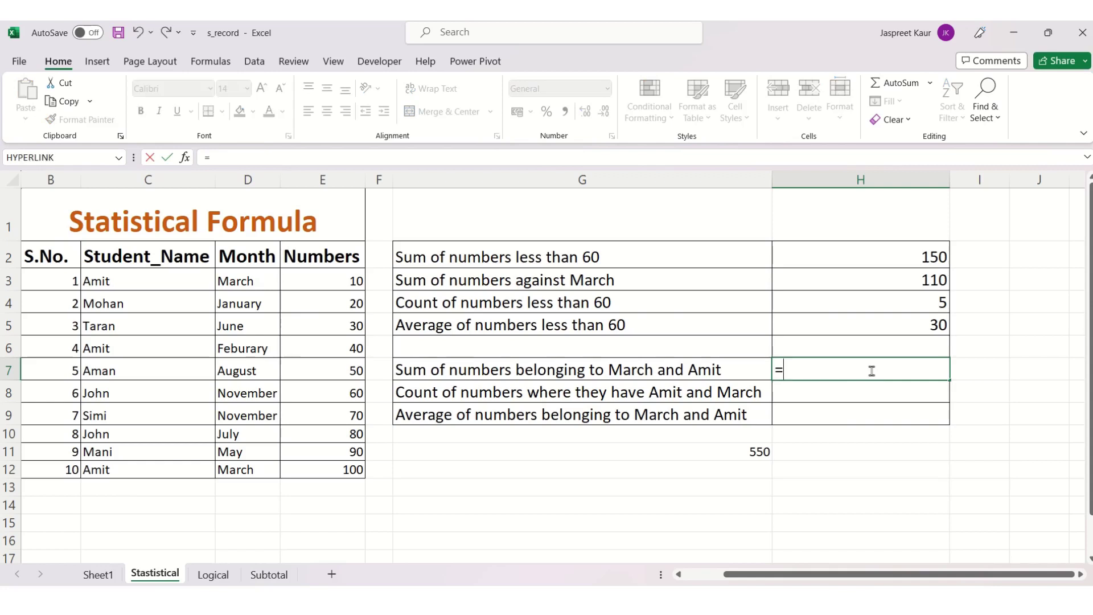
pyautogui.write('sumif')
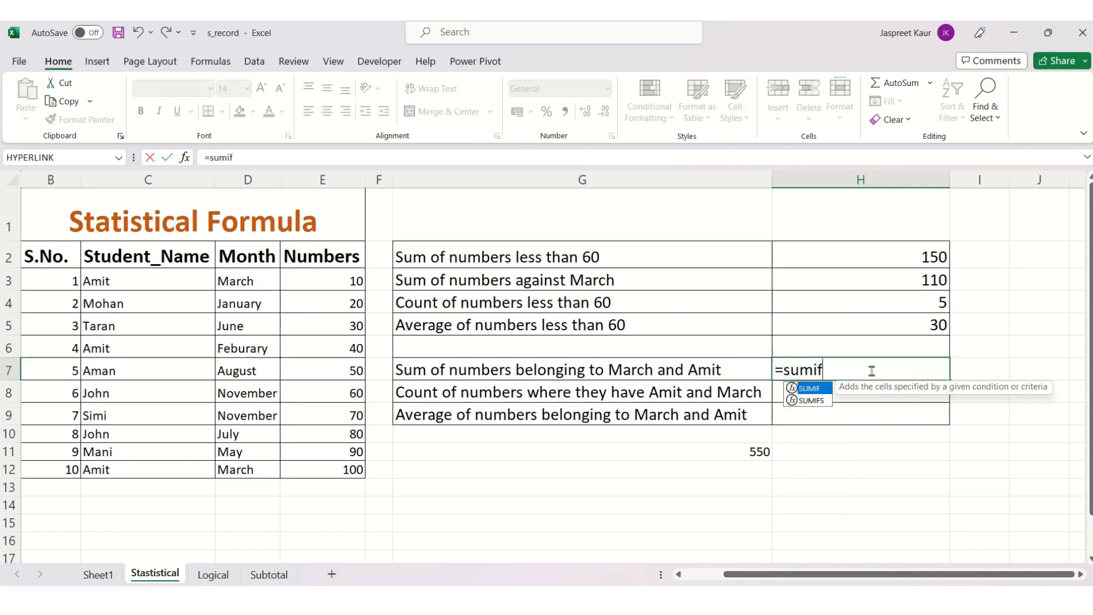
pyautogui.write('s')
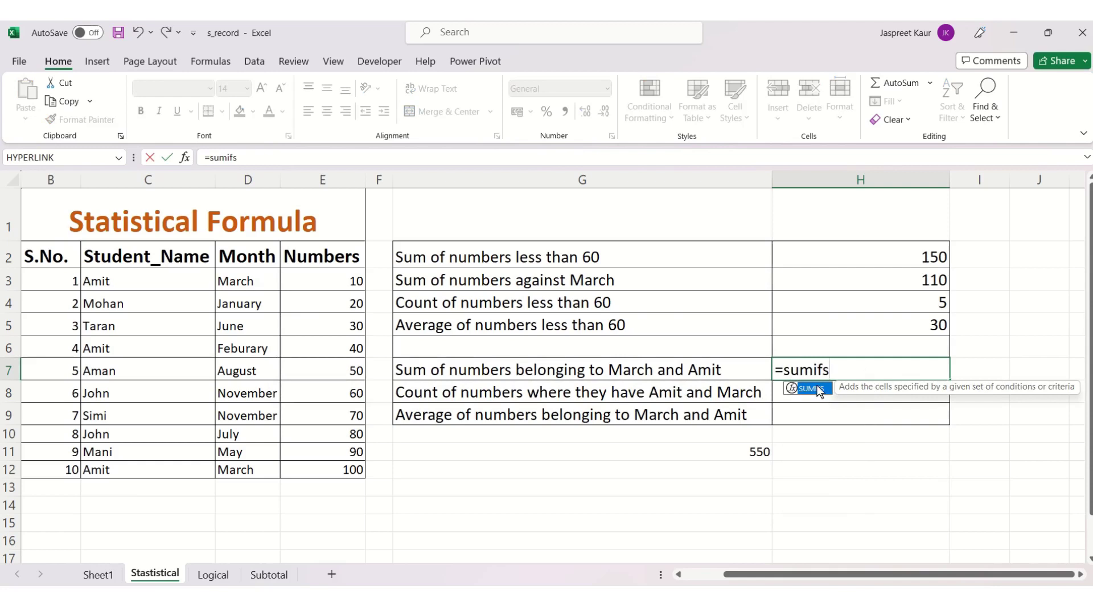
pyautogui.doubleClick(817, 387)
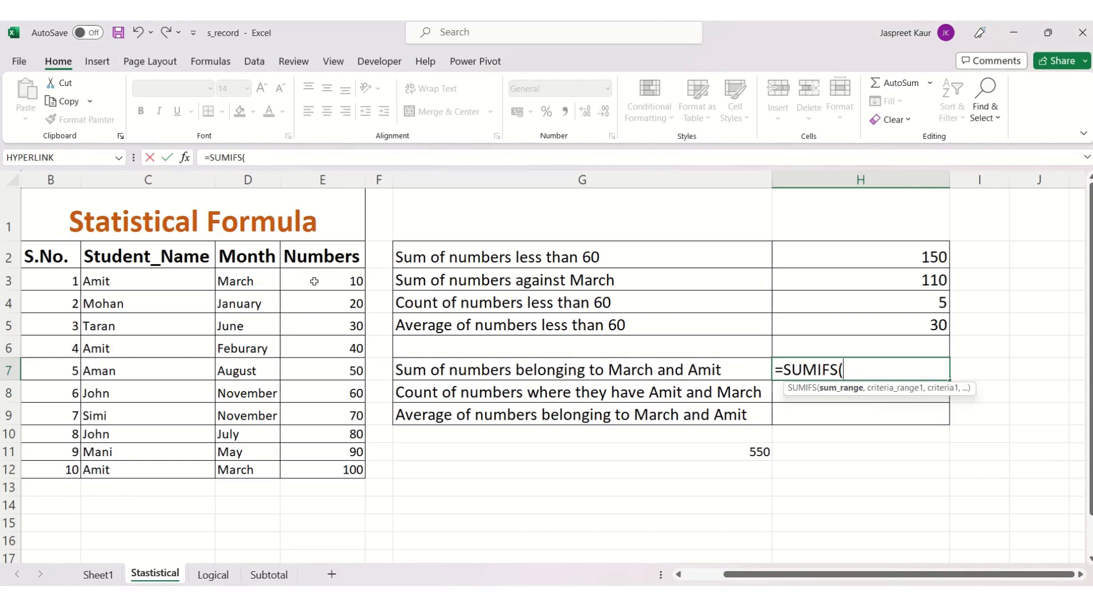
pyautogui.moveTo(314, 282); pyautogui.dragTo(307, 461)
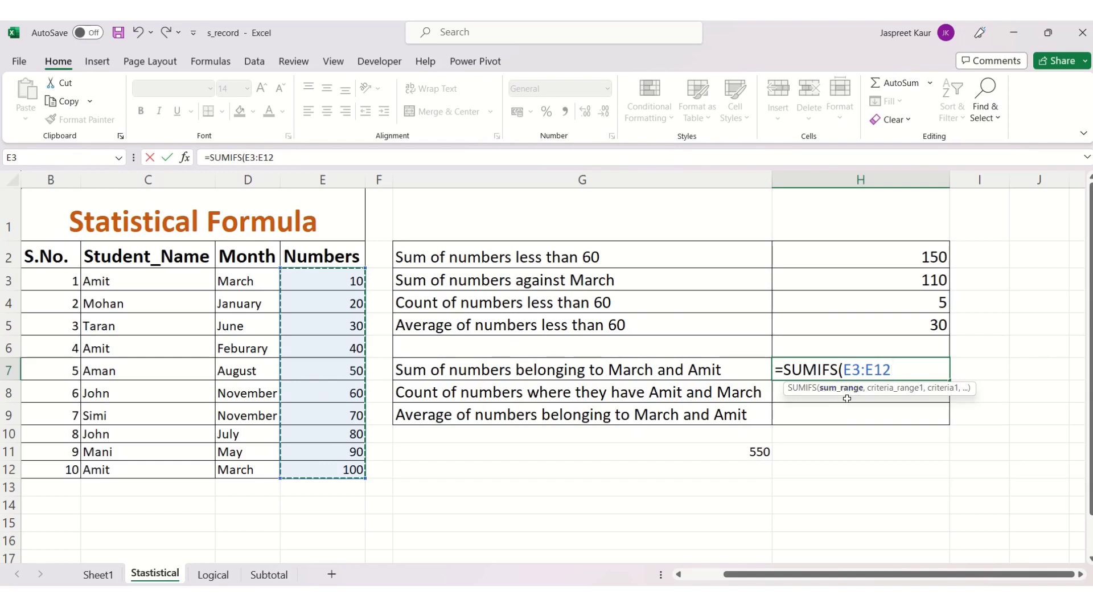
pyautogui.write(',')
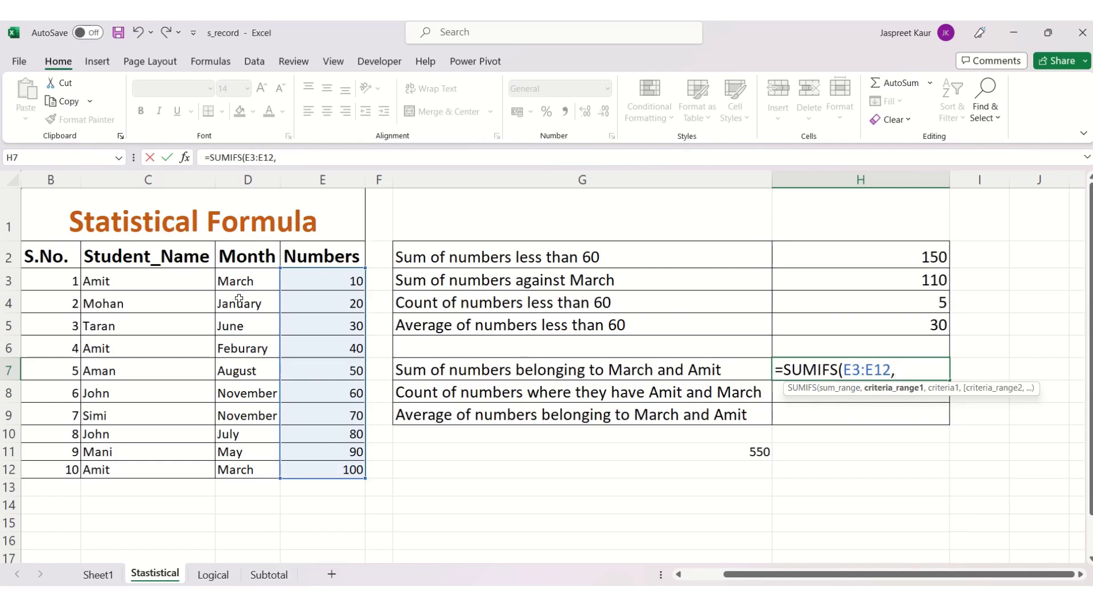
pyautogui.moveTo(250, 280); pyautogui.dragTo(243, 463)
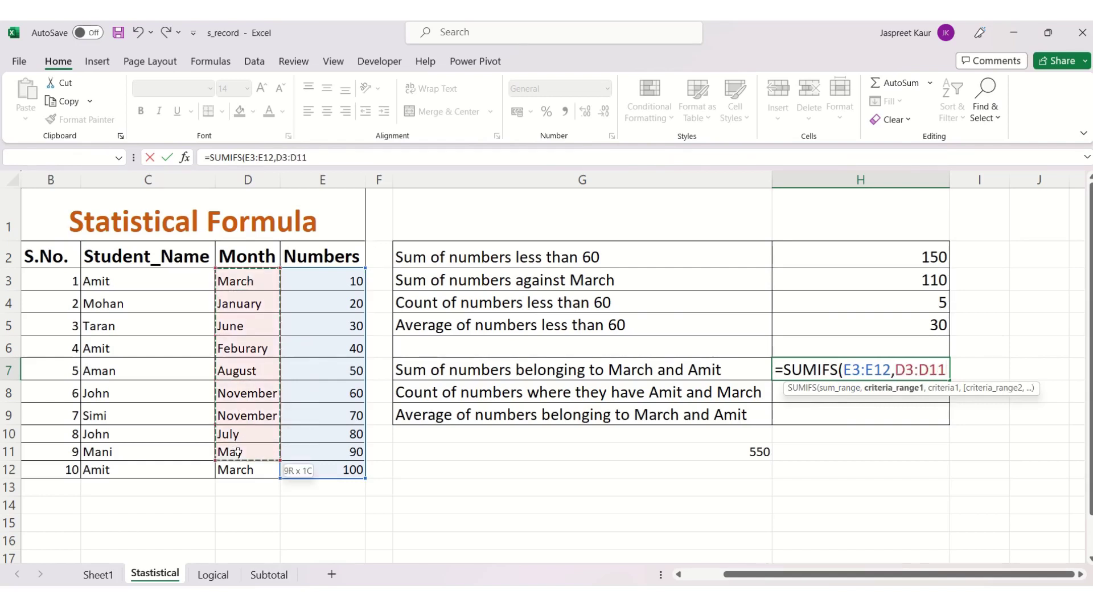
pyautogui.write(',')
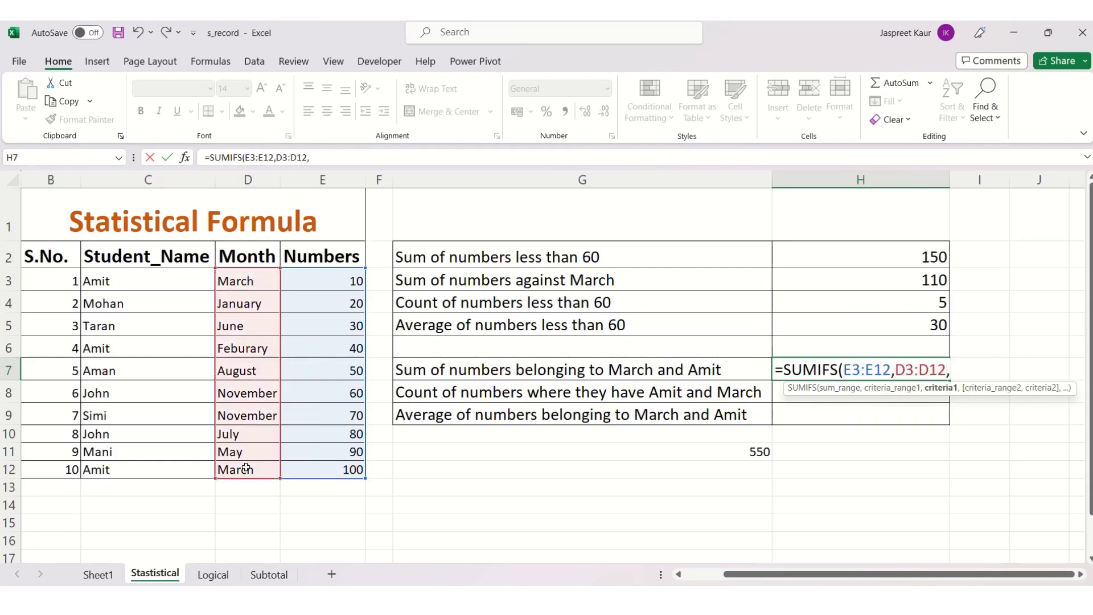
pyautogui.write('"')
pyautogui.write('March')
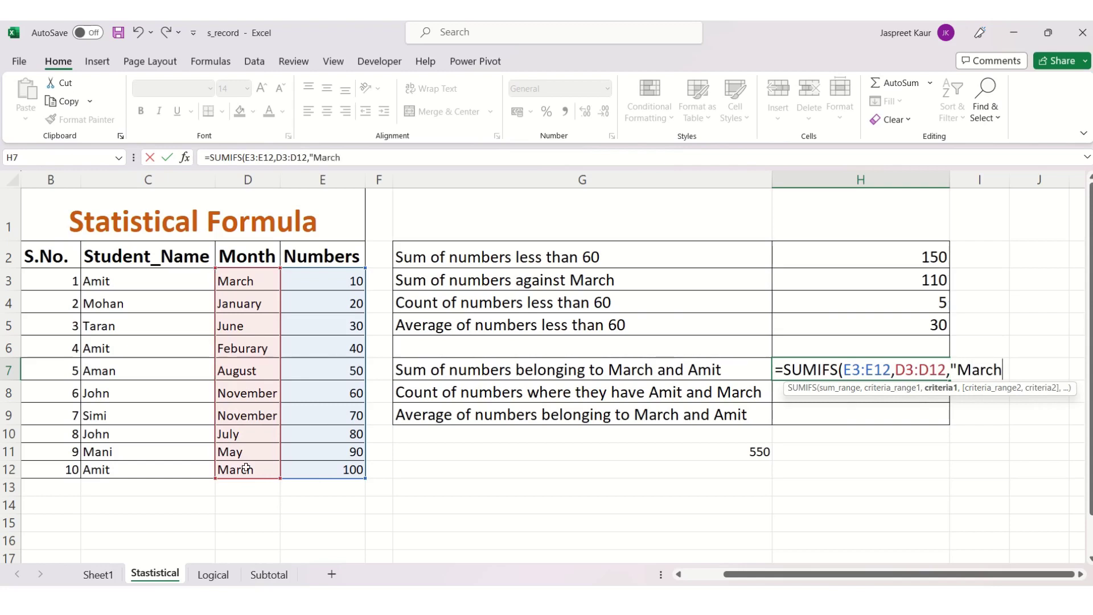
pyautogui.write('",')
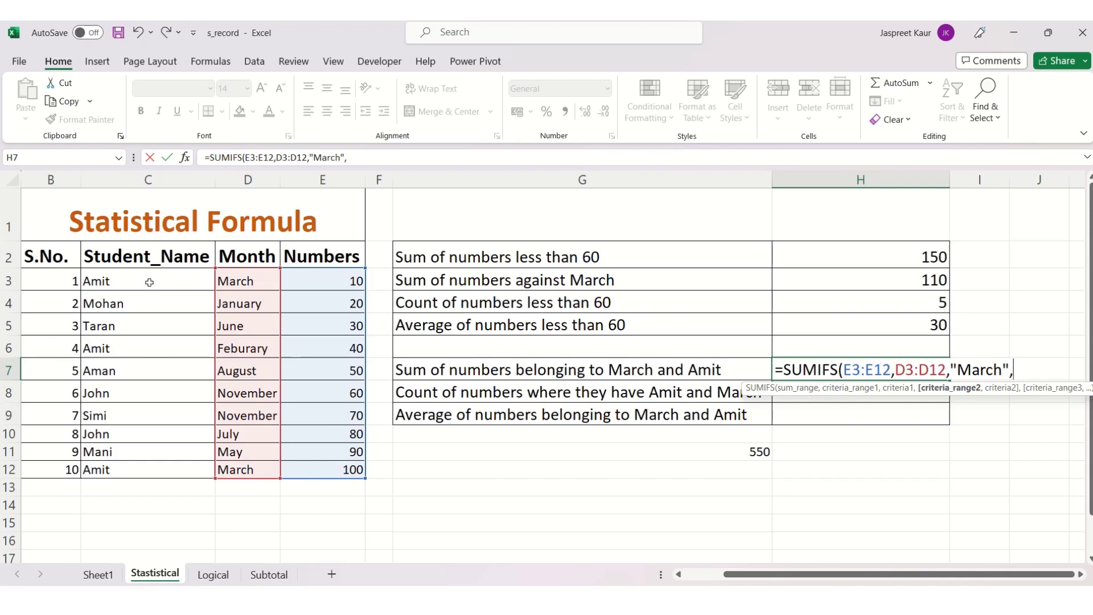
pyautogui.moveTo(149, 282); pyautogui.dragTo(132, 475)
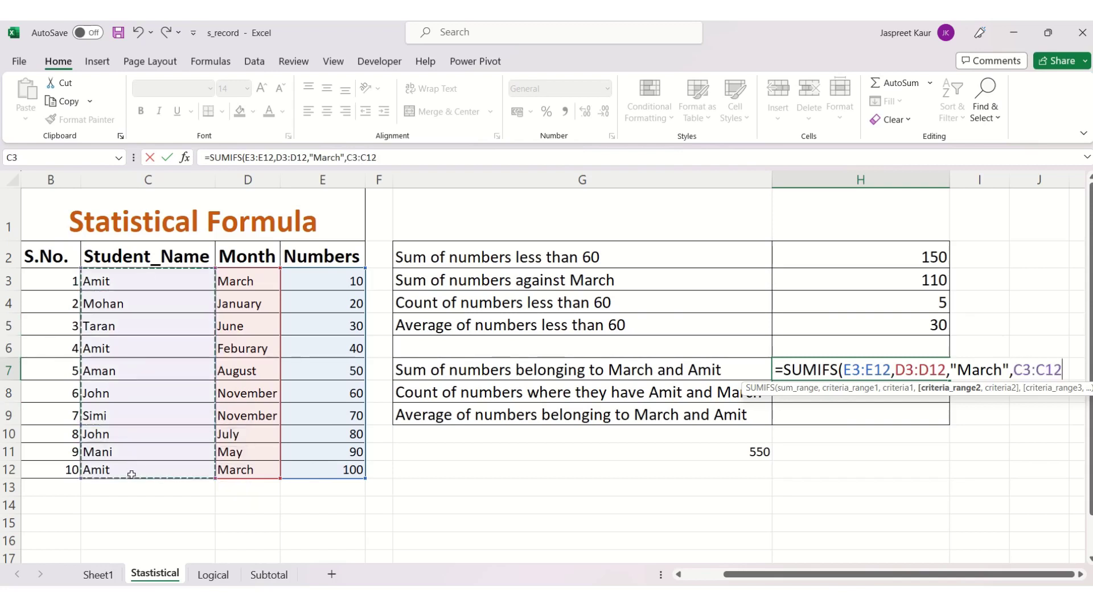
pyautogui.write(',"')
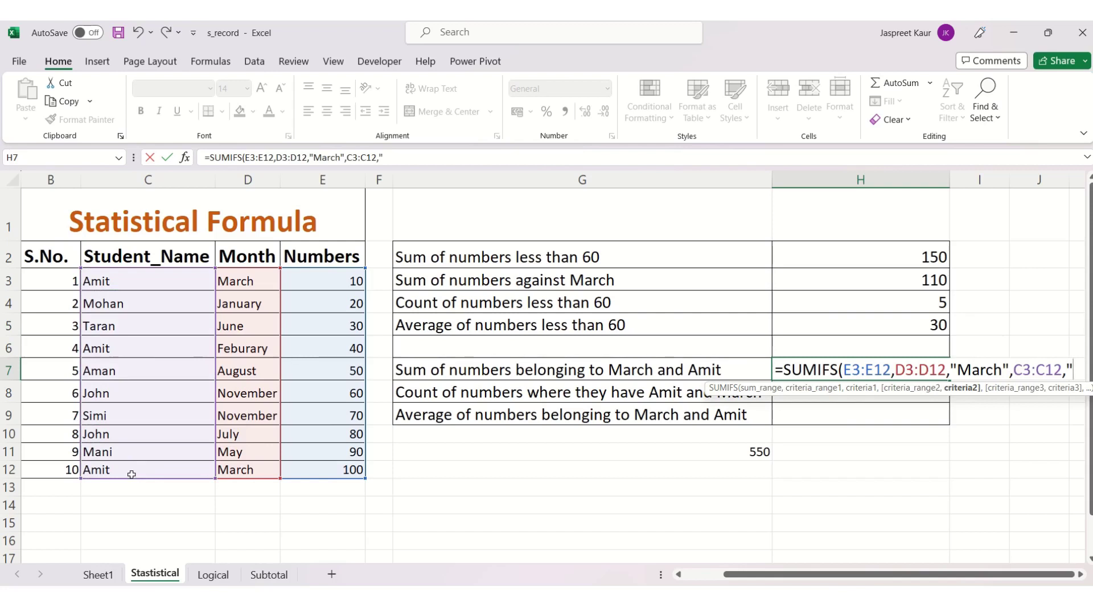
pyautogui.write('Amit"')
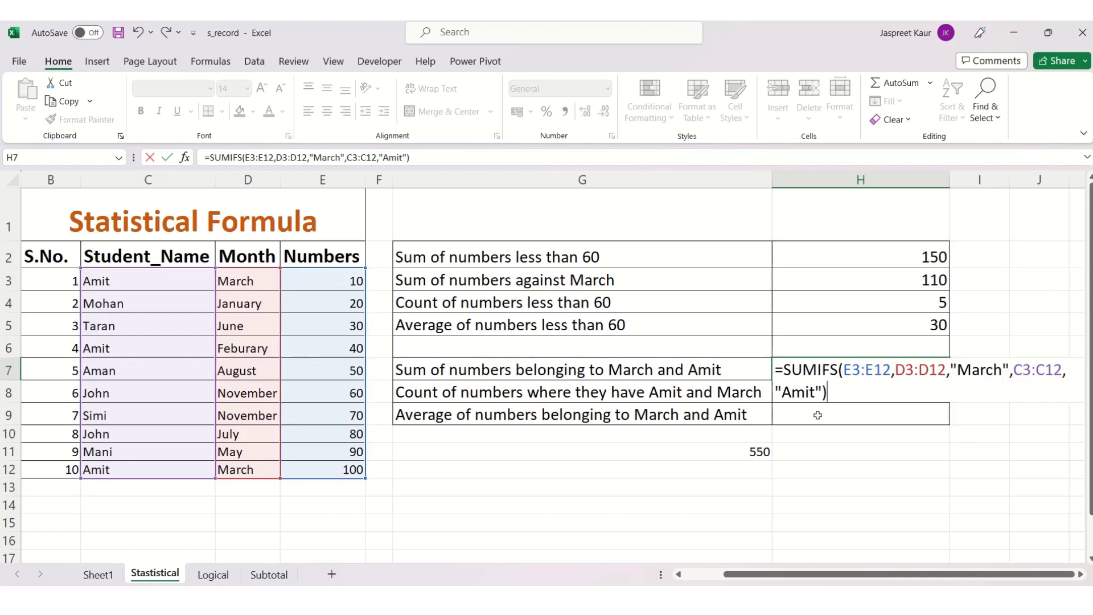
pyautogui.press('Return')
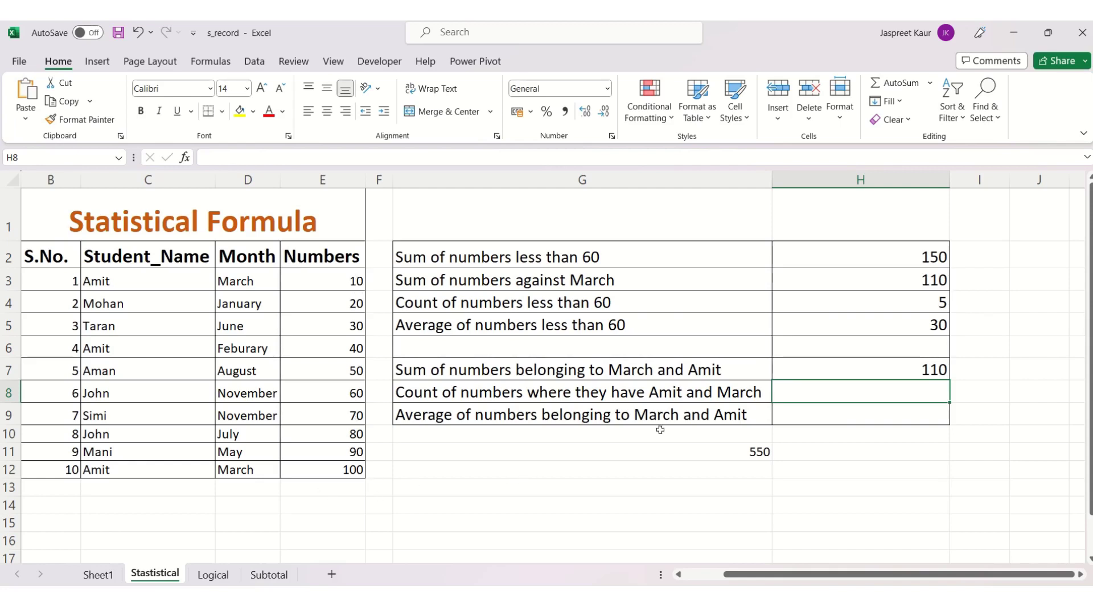
# Step: Enter =COUNTIFS(D3:D12,"March",C3:C12,"Amit") in H8, returning 2
pyautogui.doubleClick(870, 394)
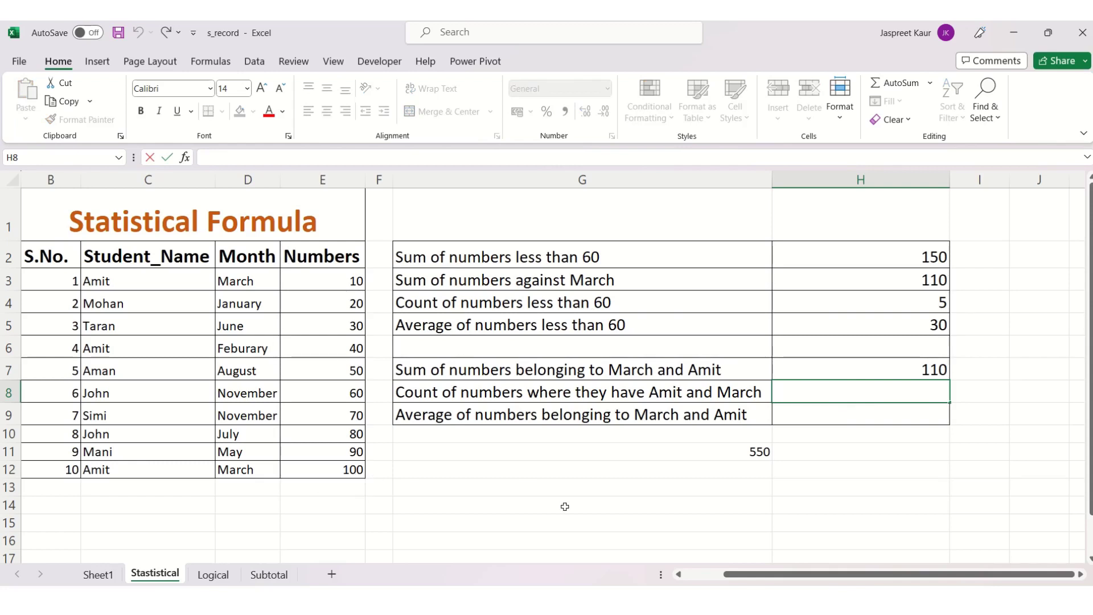
pyautogui.write('=')
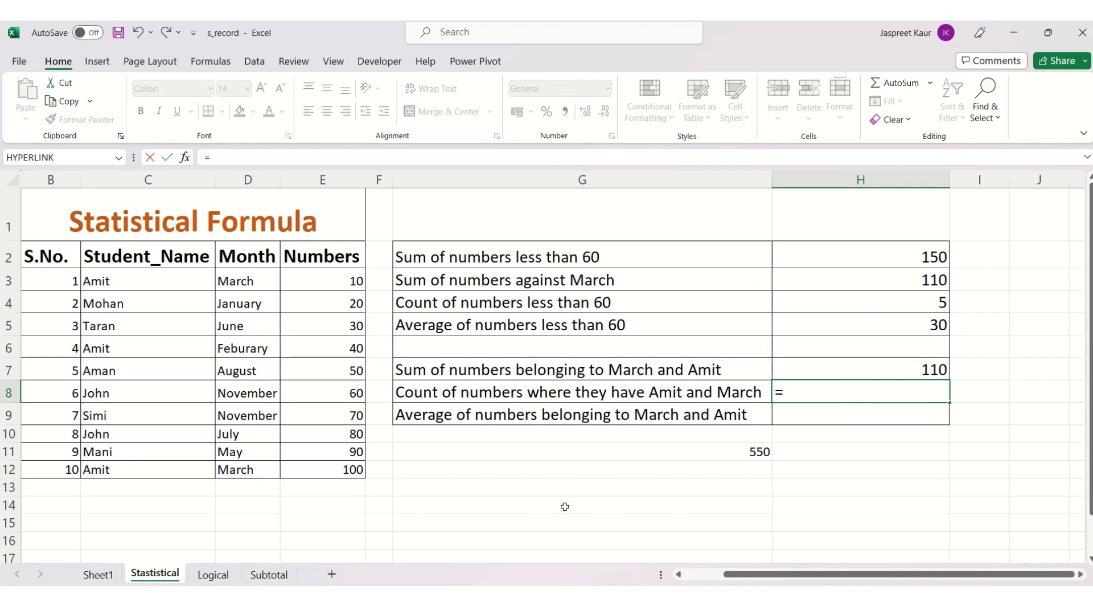
pyautogui.write('count')
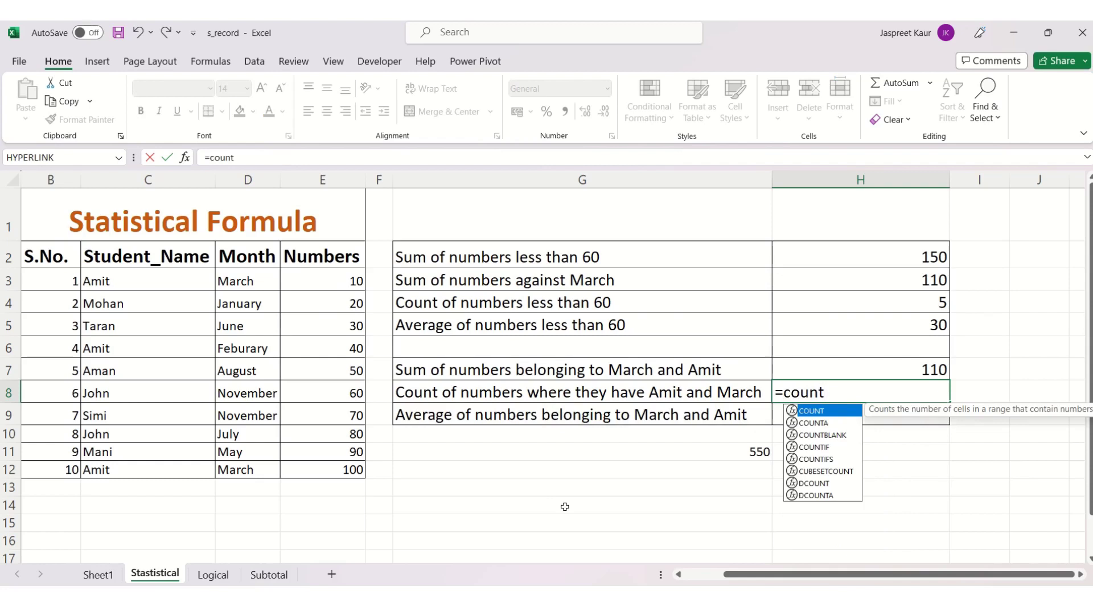
pyautogui.doubleClick(817, 458)
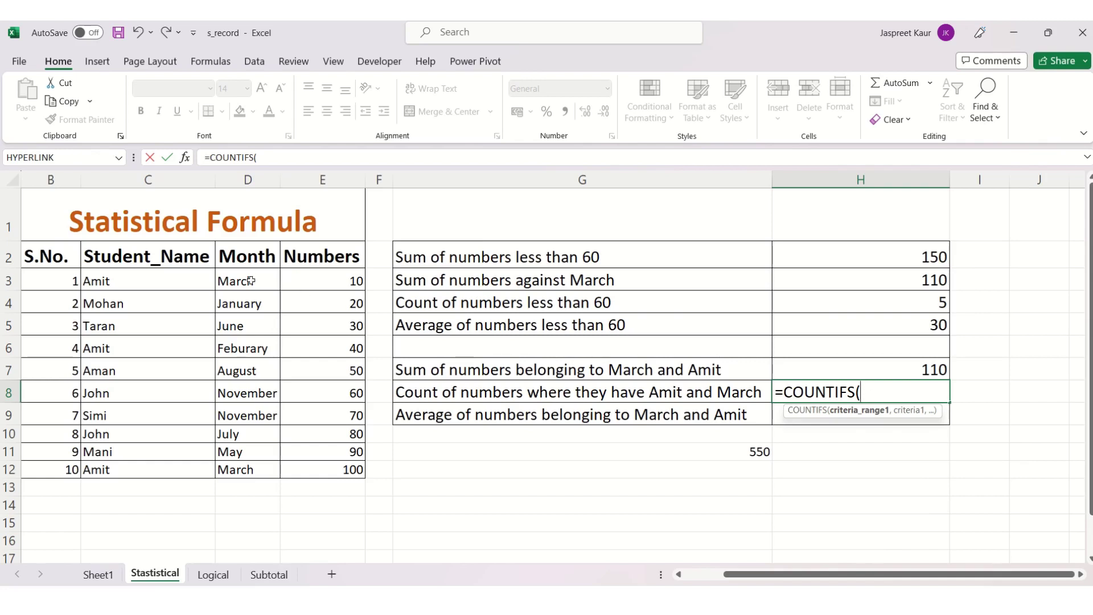
pyautogui.moveTo(258, 280); pyautogui.dragTo(245, 466)
pyautogui.write(',')
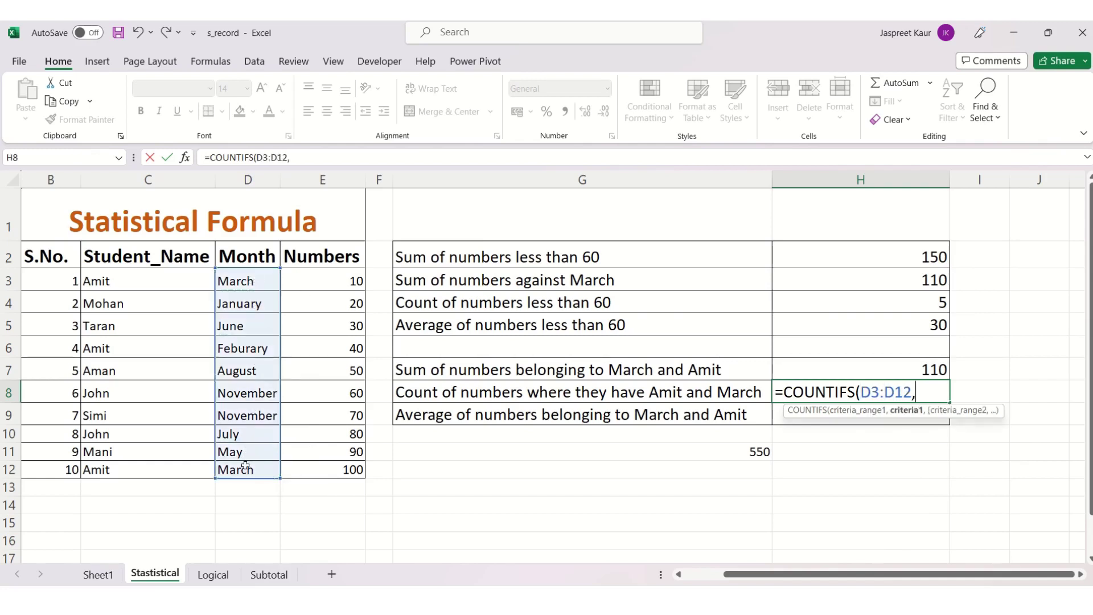
pyautogui.write('"Ma')
pyautogui.write('rcg')
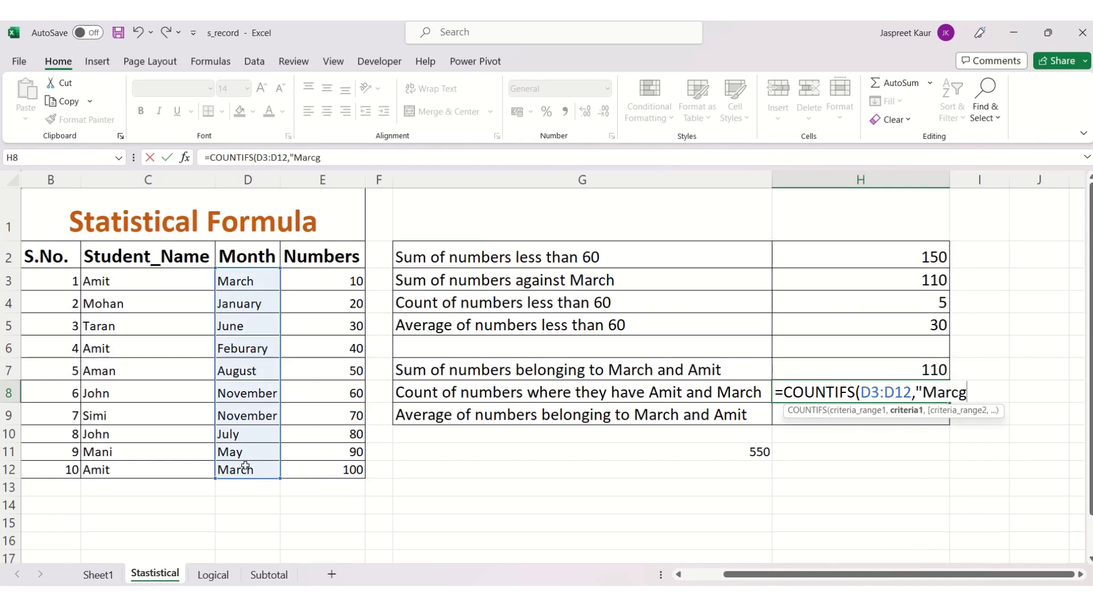
pyautogui.press('BackSpace')
pyautogui.write('h"')
pyautogui.write(',')
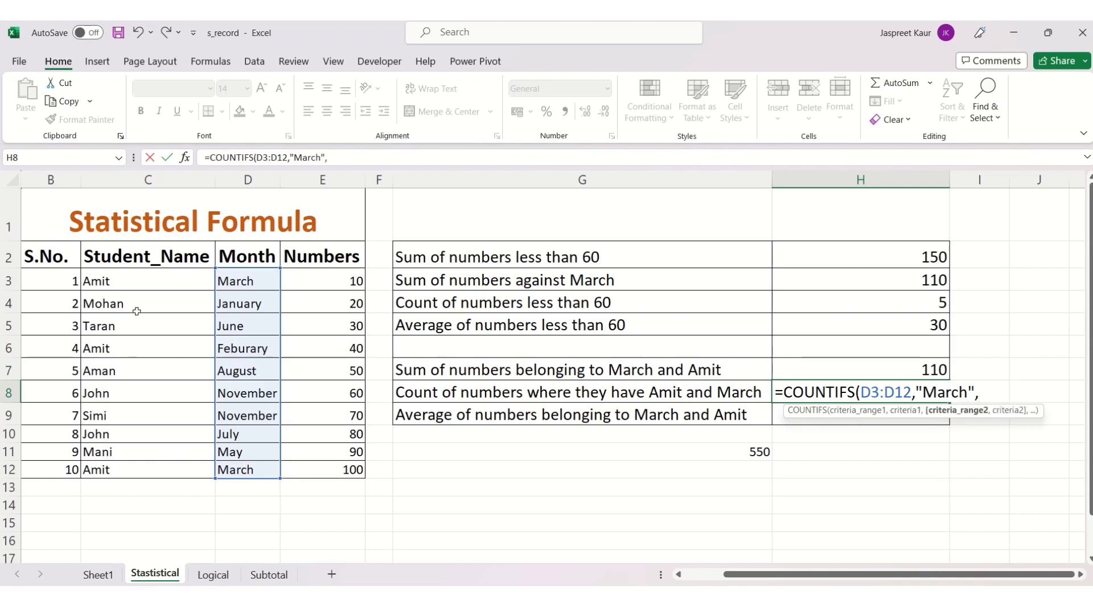
pyautogui.click(136, 282)
pyautogui.moveTo(136, 281); pyautogui.dragTo(132, 465)
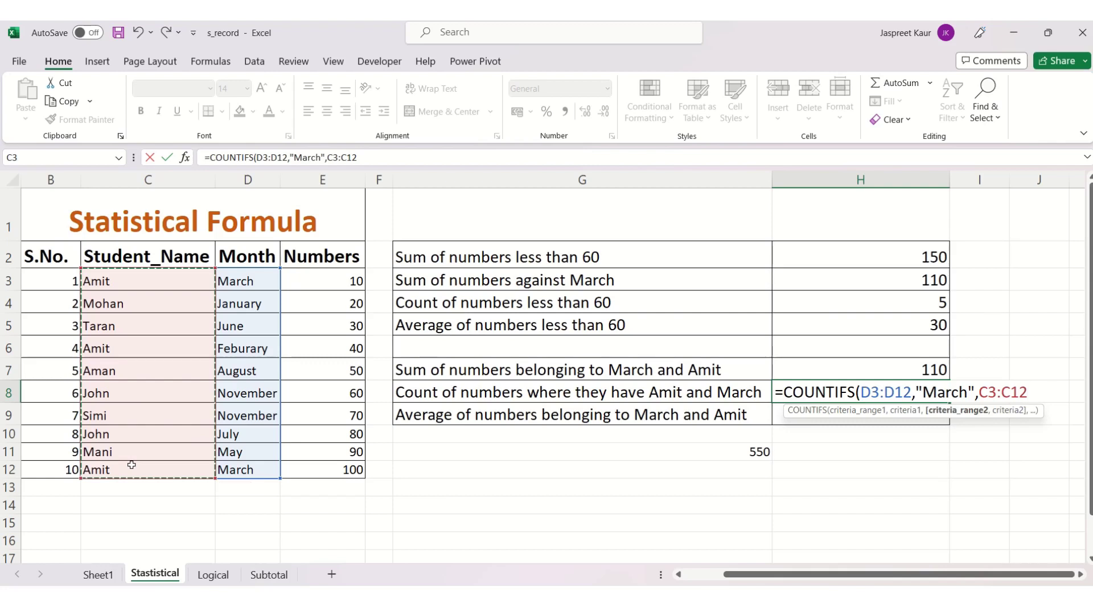
pyautogui.write(',"')
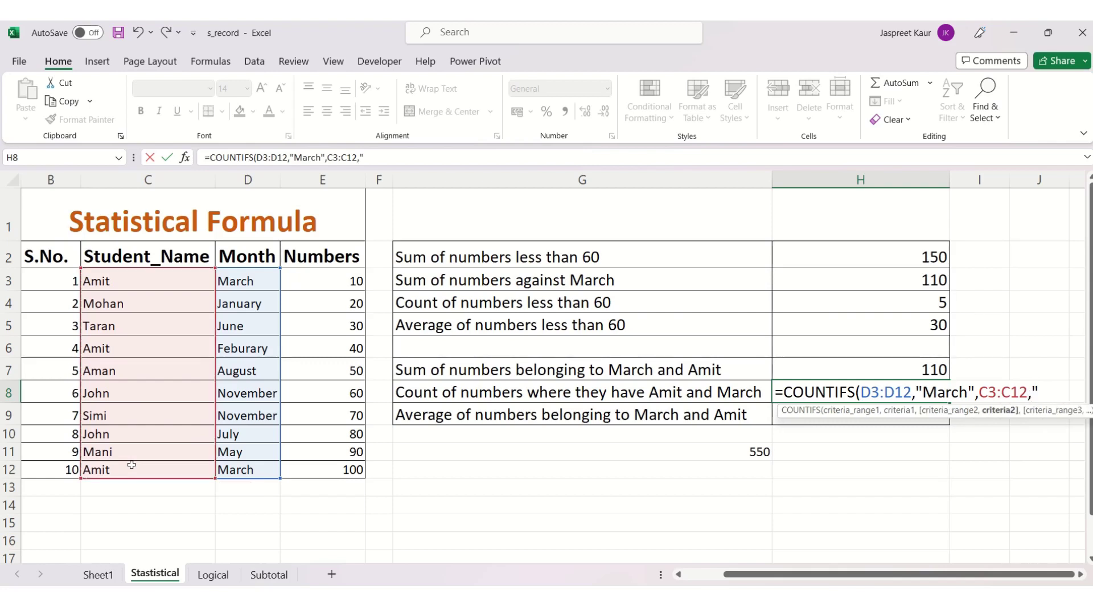
pyautogui.write('Amit"')
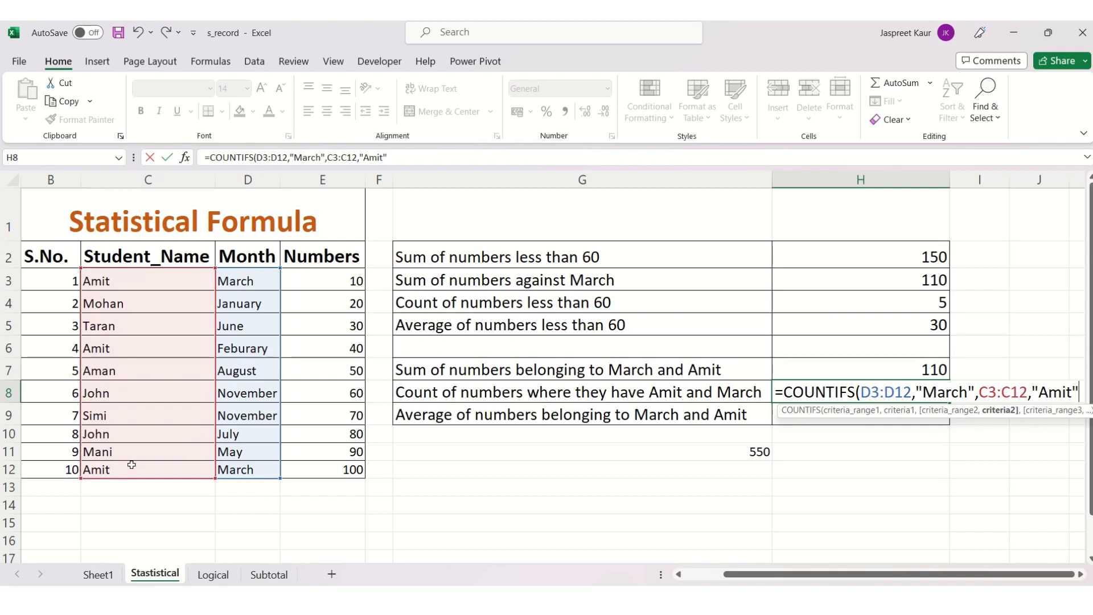
pyautogui.press('Return')
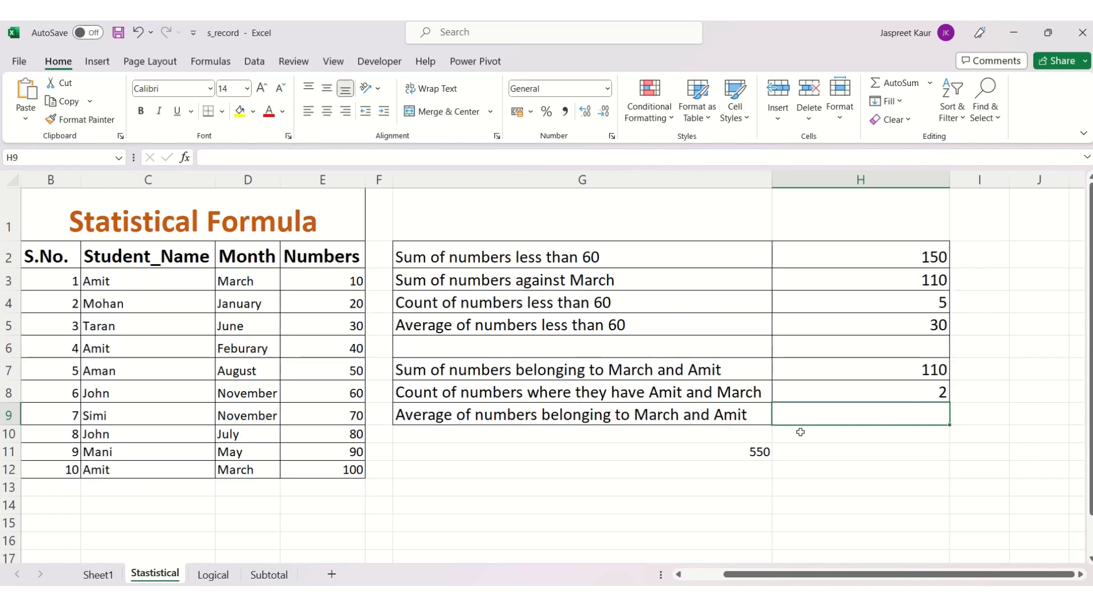
# Step: Enter =AVERAGEIFS(E3:E12,D3:D12,"March",C3:C12,"Amit") in H9, returning 55
pyautogui.doubleClick(832, 416)
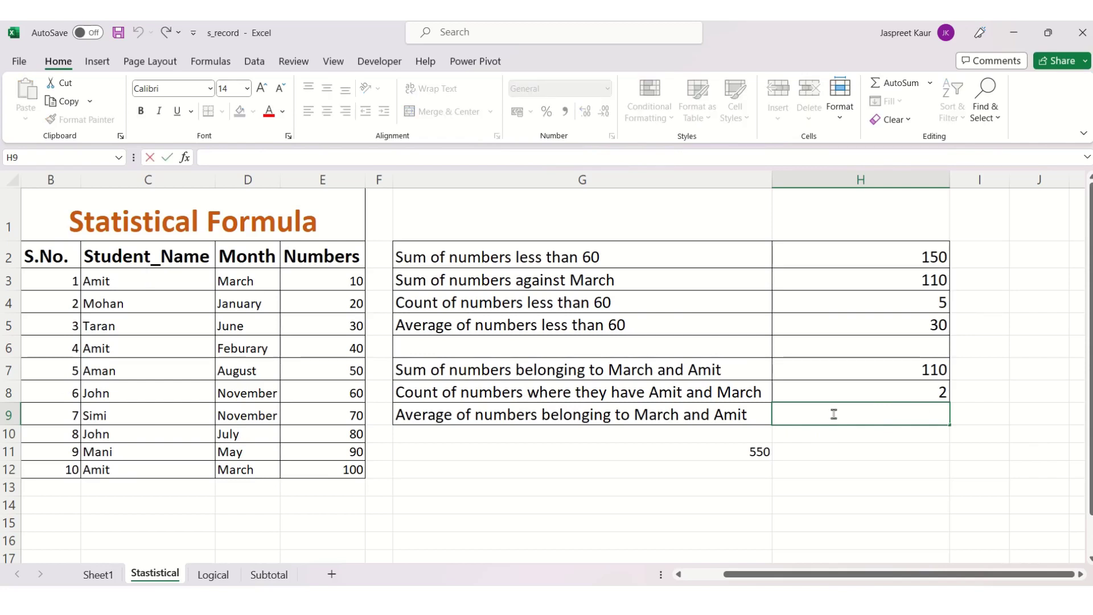
pyautogui.write('=')
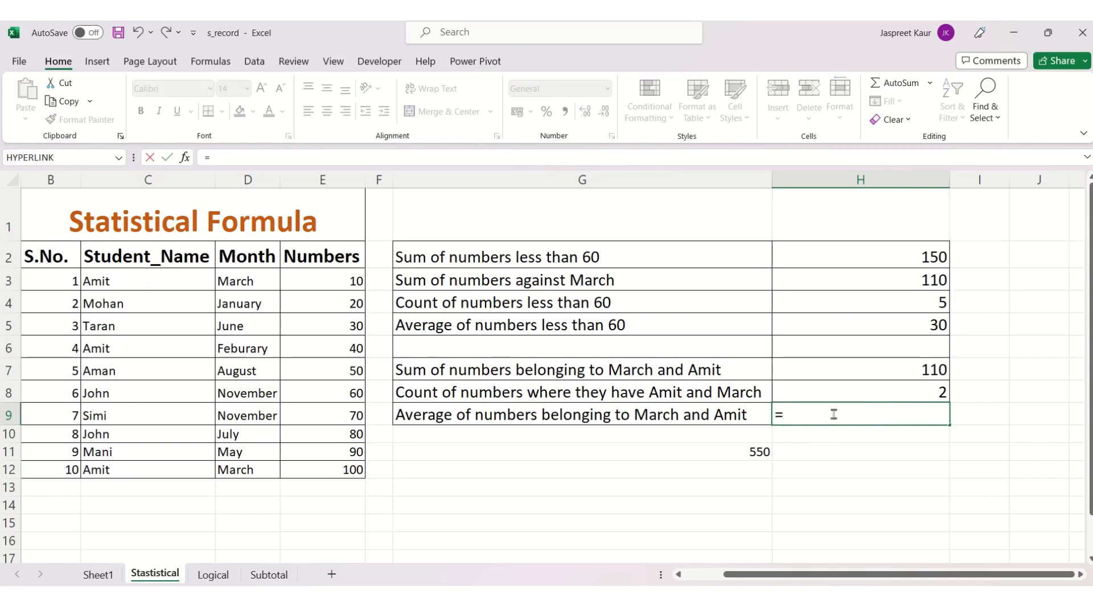
pyautogui.write('aver')
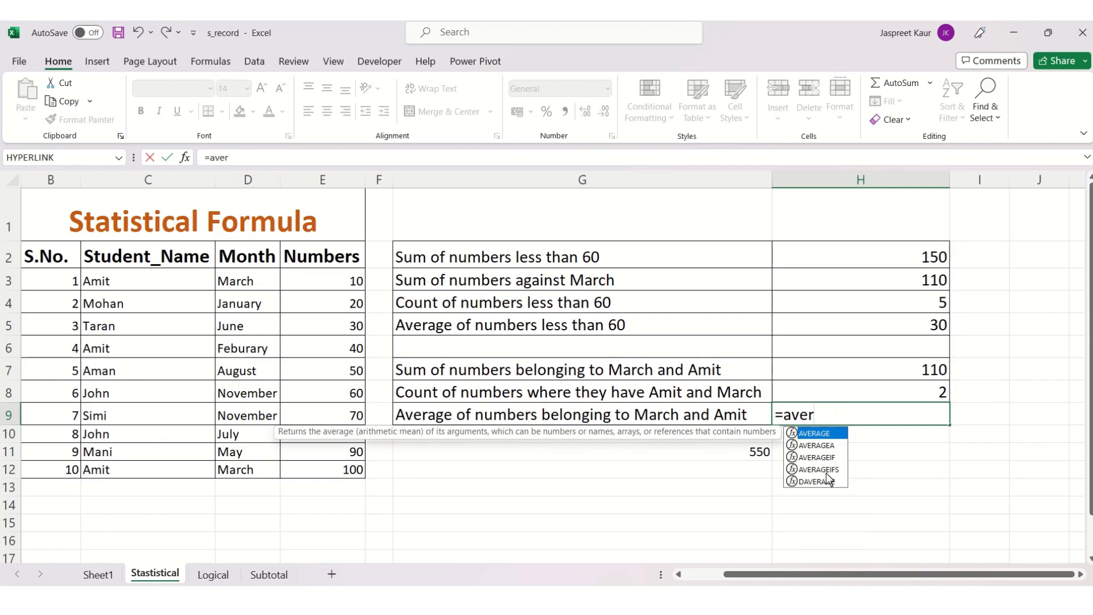
pyautogui.doubleClick(825, 469)
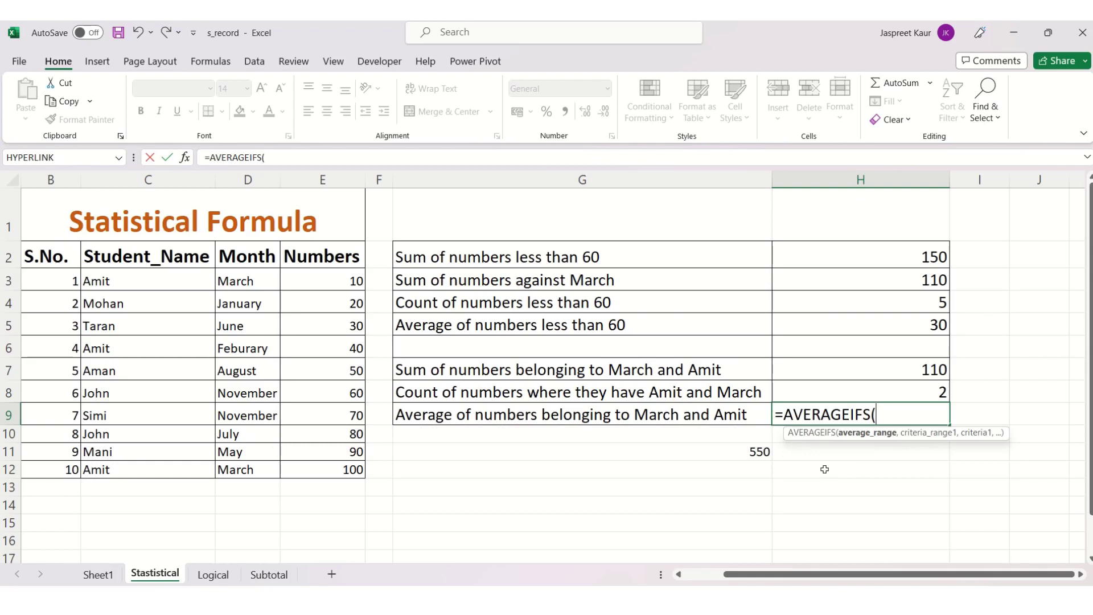
pyautogui.click(332, 281)
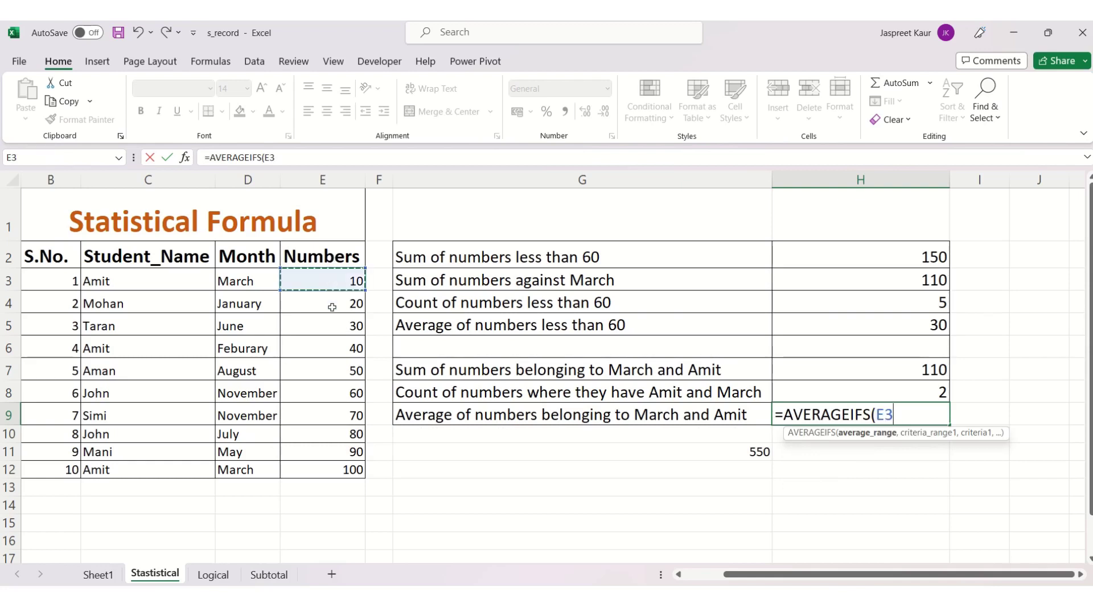
pyautogui.moveTo(332, 307); pyautogui.dragTo(328, 464)
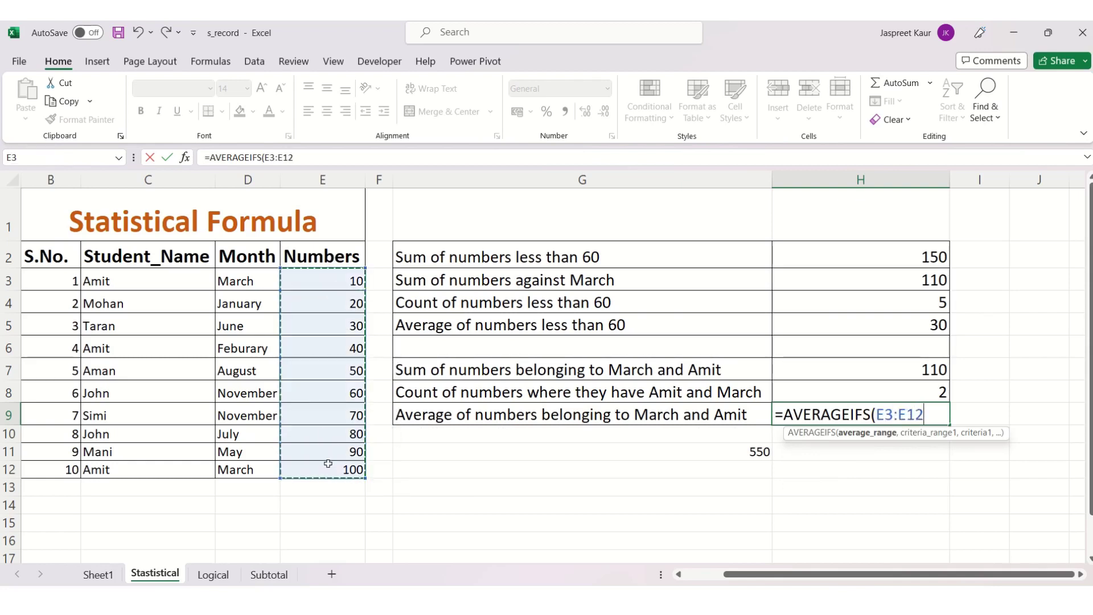
pyautogui.write(',')
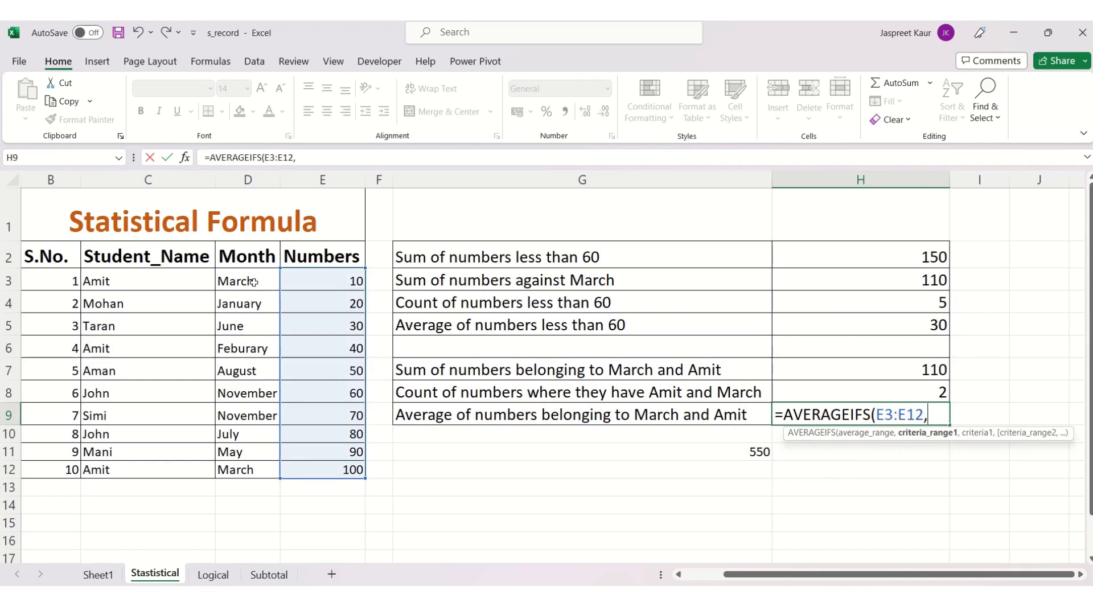
pyautogui.moveTo(253, 282); pyautogui.dragTo(246, 468)
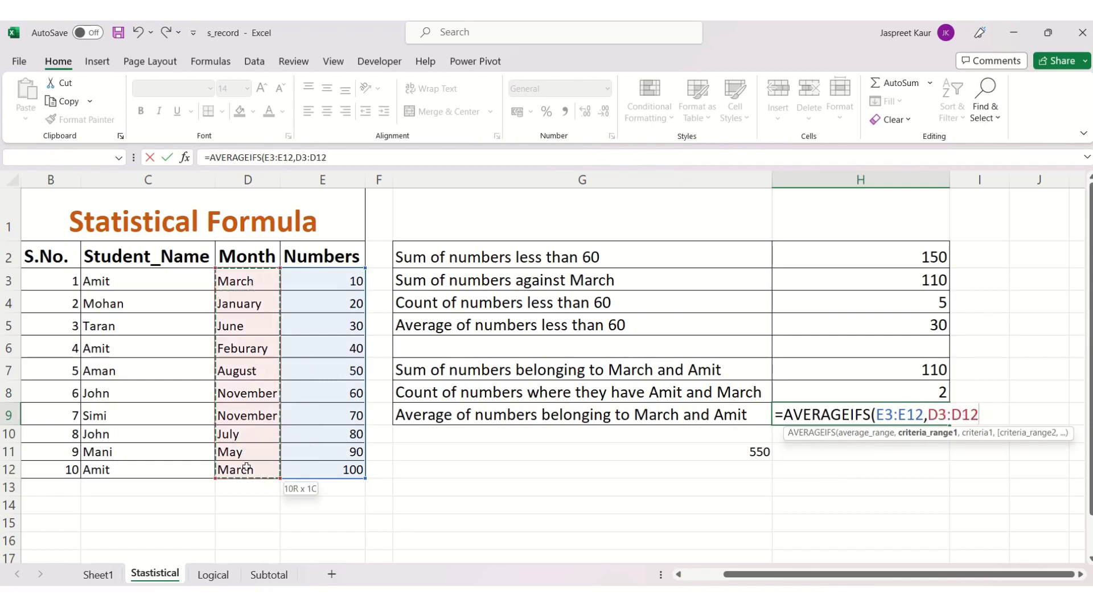
pyautogui.write(',"')
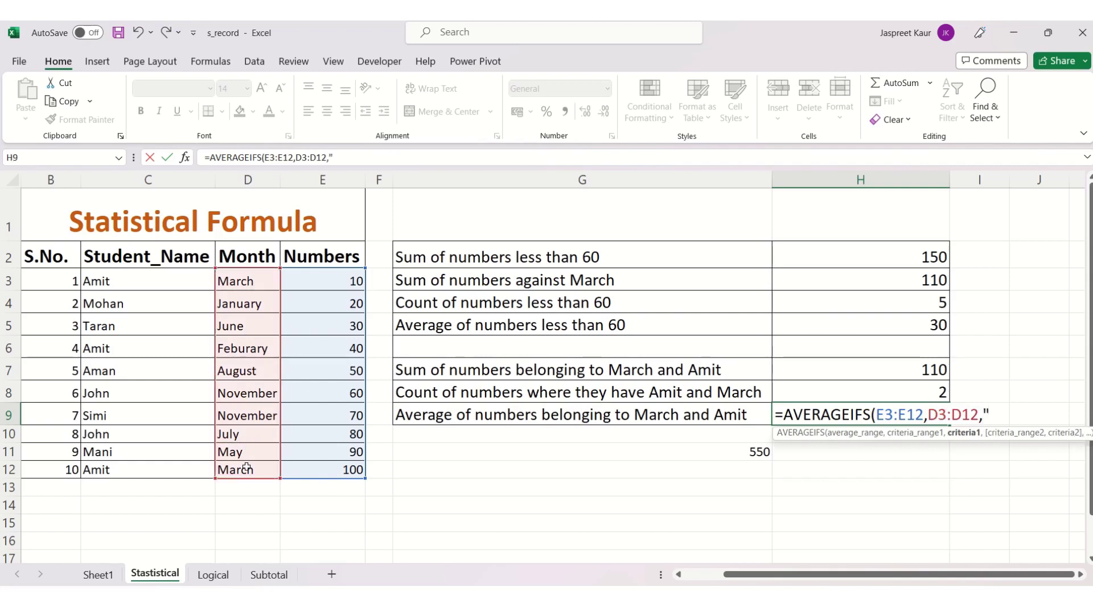
pyautogui.write('March"')
pyautogui.write(',')
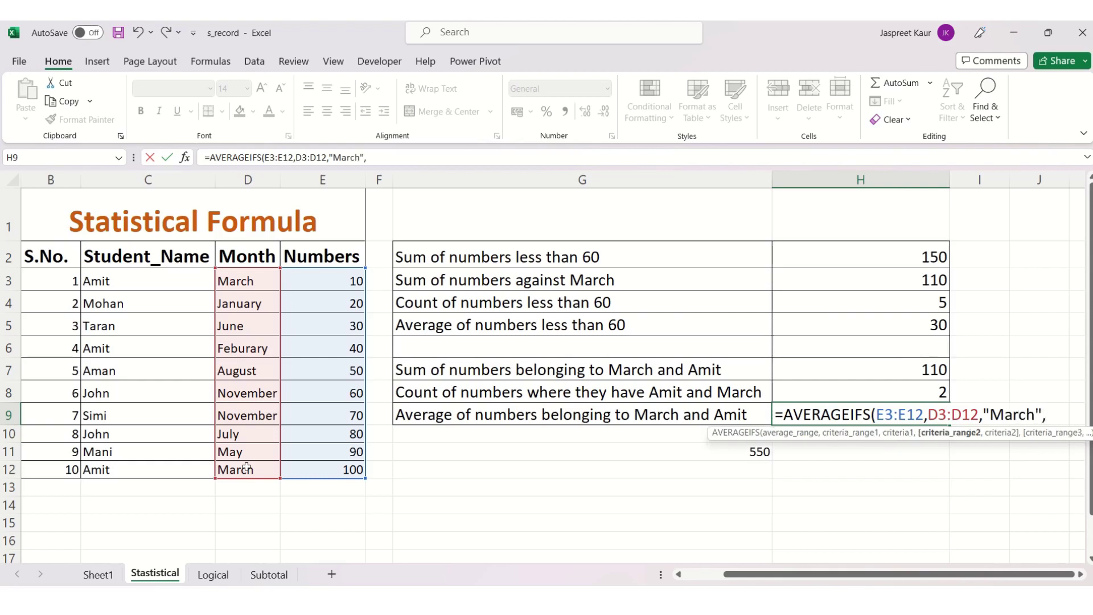
pyautogui.moveTo(123, 281); pyautogui.dragTo(116, 471)
pyautogui.write(',')
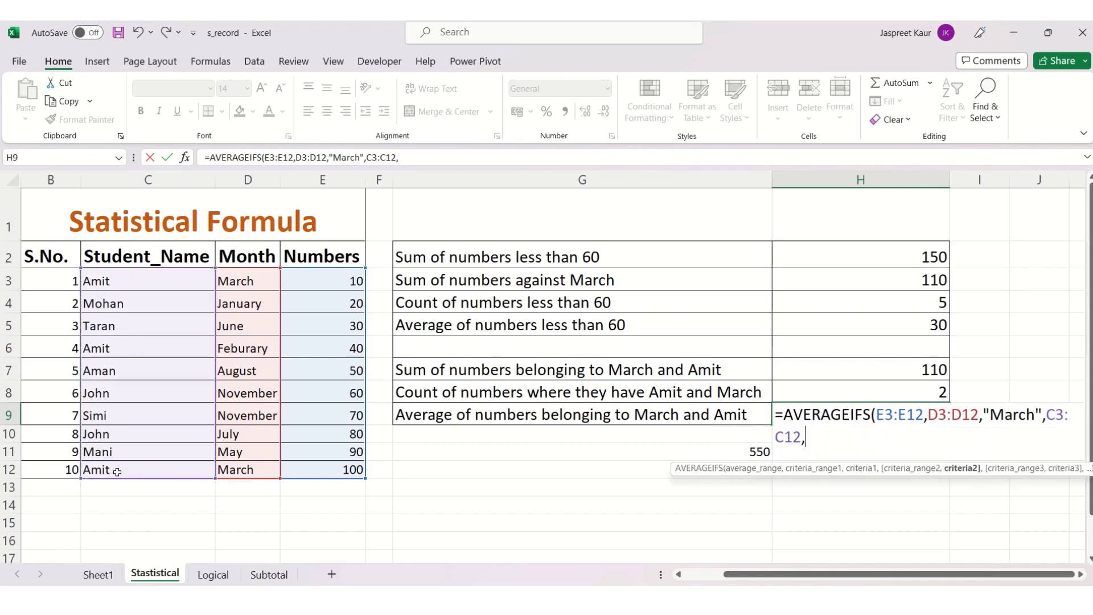
pyautogui.write('"')
pyautogui.write('A')
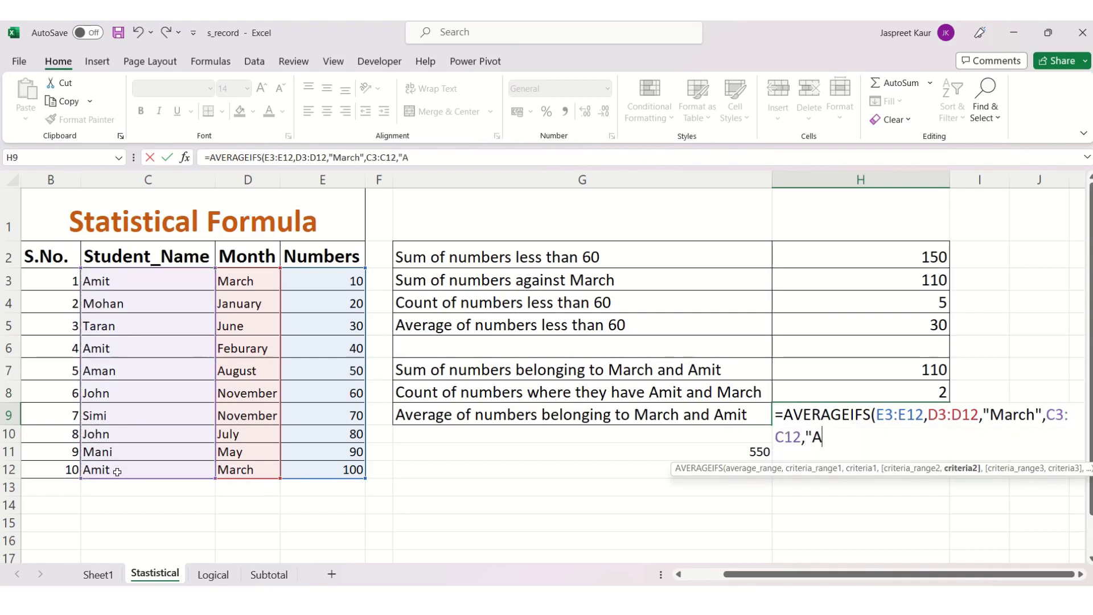
pyautogui.write('mit')
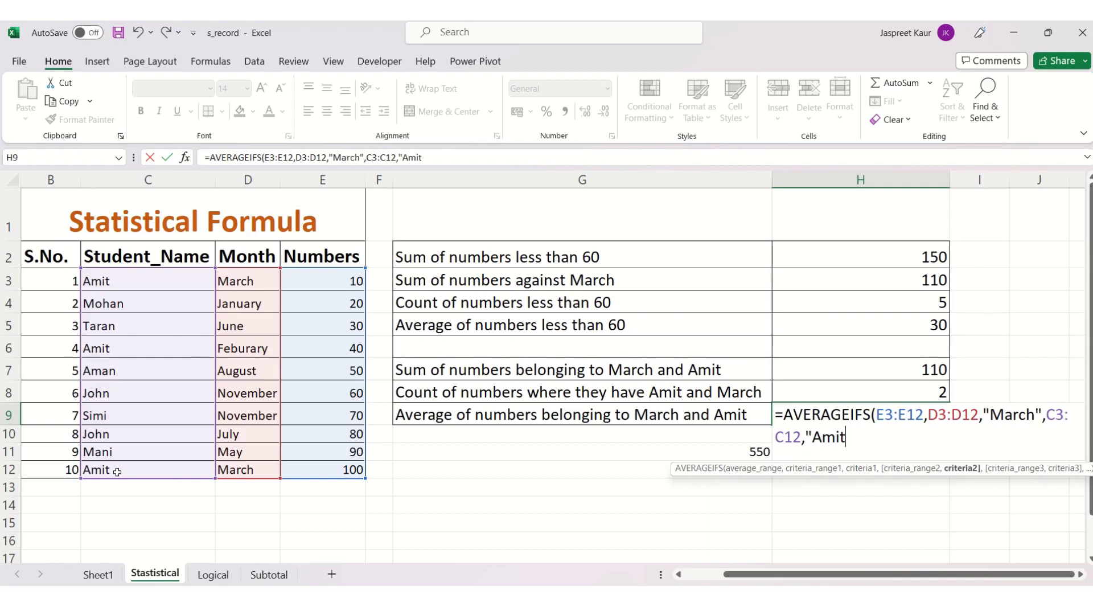
pyautogui.write('"')
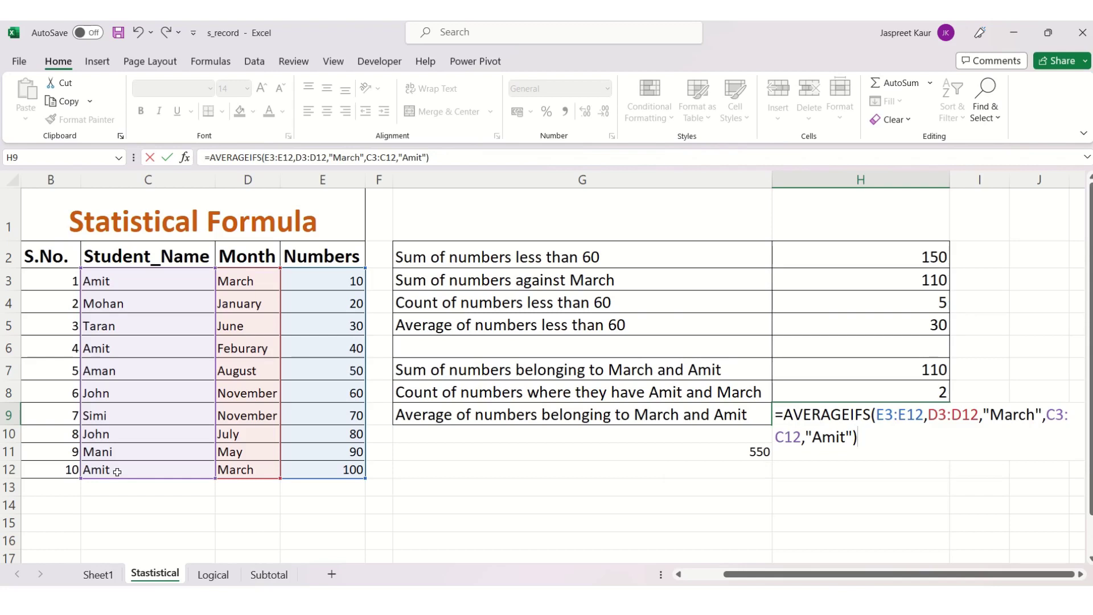
pyautogui.press('Return')
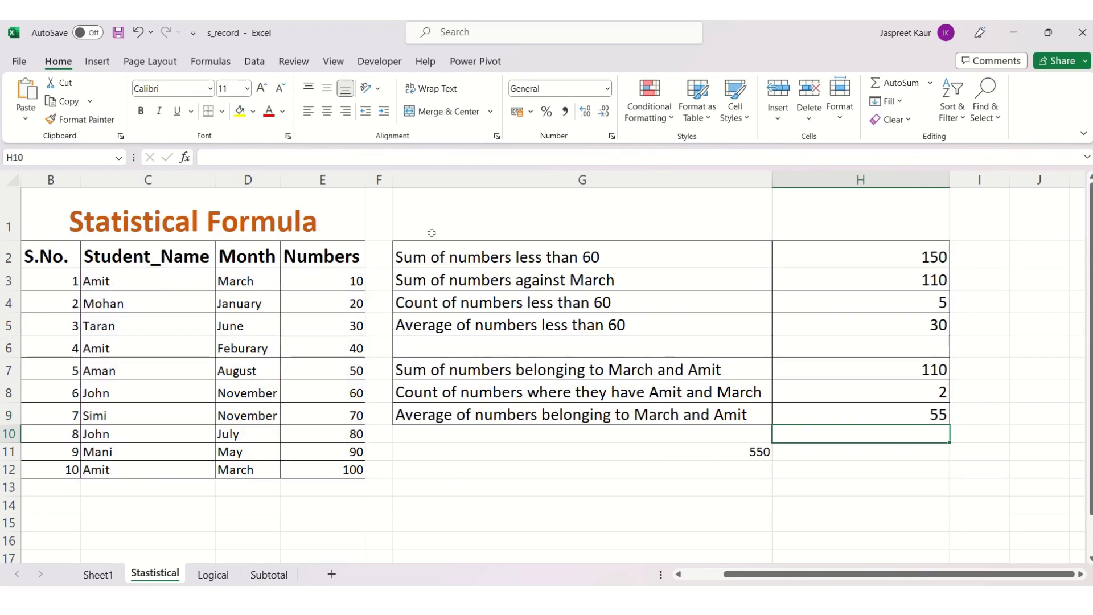
# Step: Switch to the Logical sheet with Ctrl+PageDown
pyautogui.hotkey('ctrl', 'pagedown')
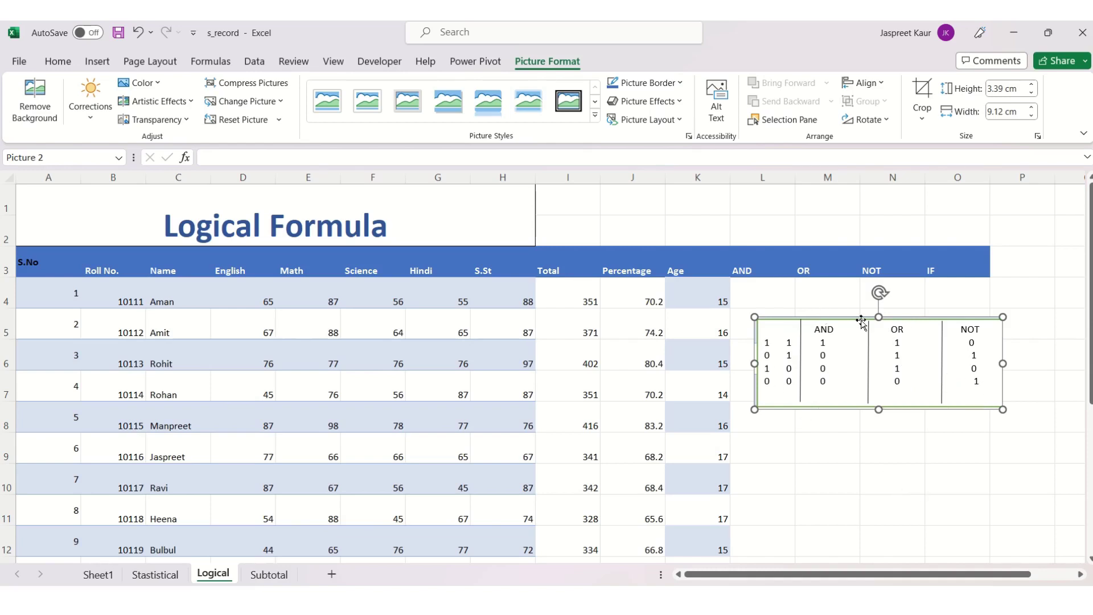
# Step: Move the truth-table picture from columns L–O onto columns B–E around rows 7–9, then select L4
pyautogui.moveTo(860, 320); pyautogui.dragTo(227, 383)
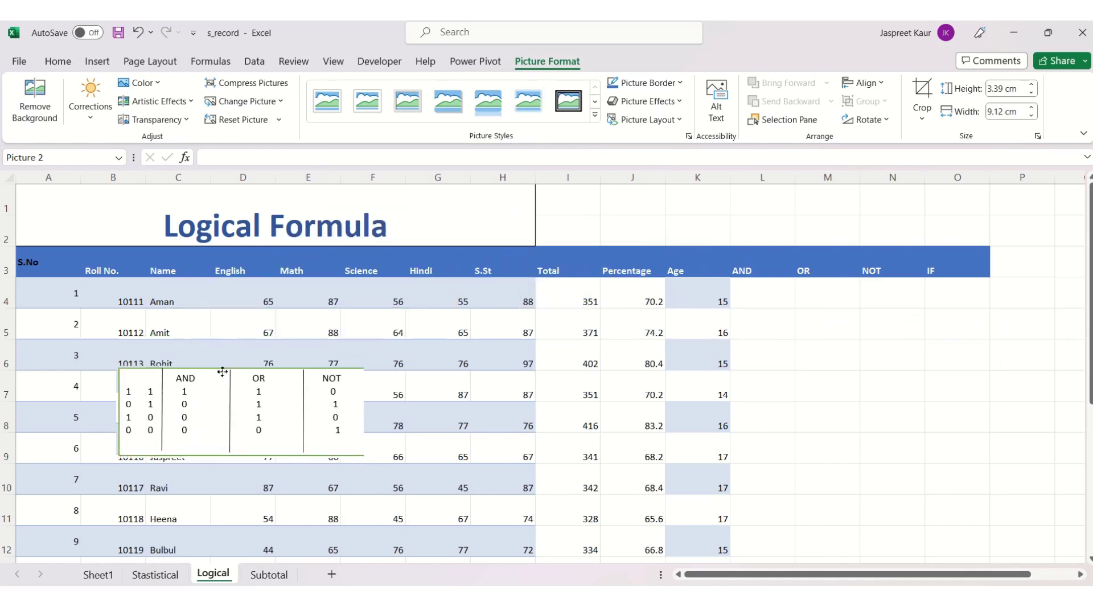
pyautogui.click(761, 298)
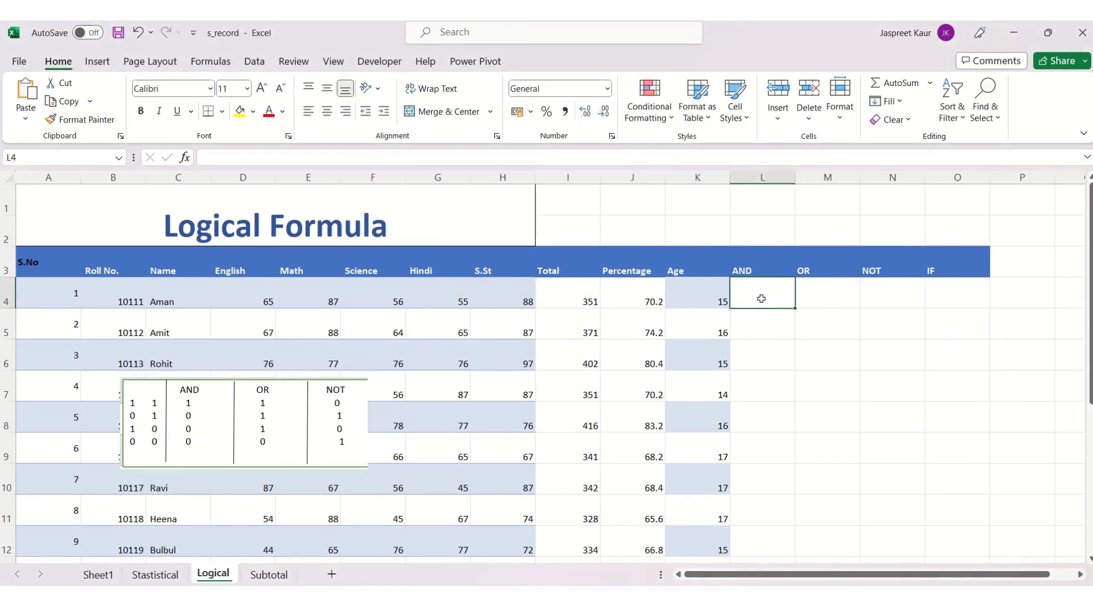
# Step: Enter =AND(I4>350,K4>15) in L4, returning FALSE for the first student
pyautogui.write('=')
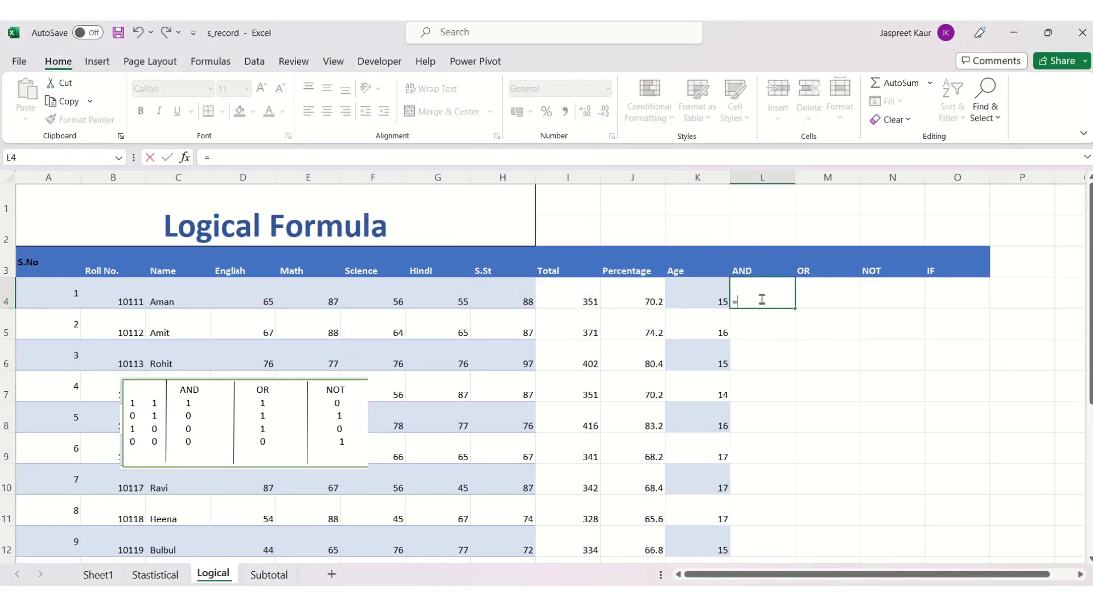
pyautogui.write('and')
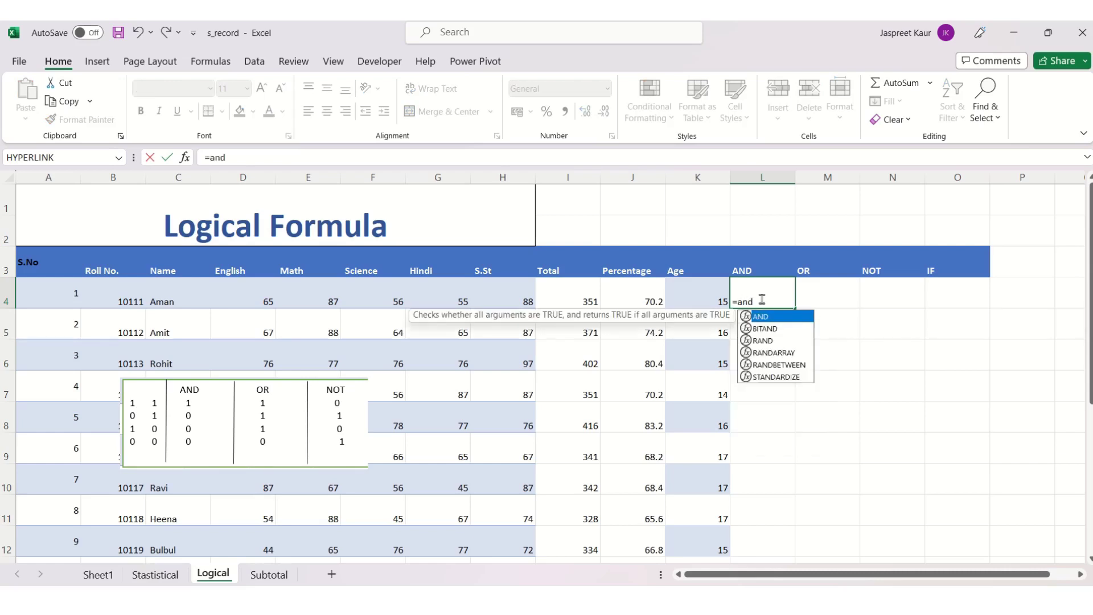
pyautogui.doubleClick(781, 317)
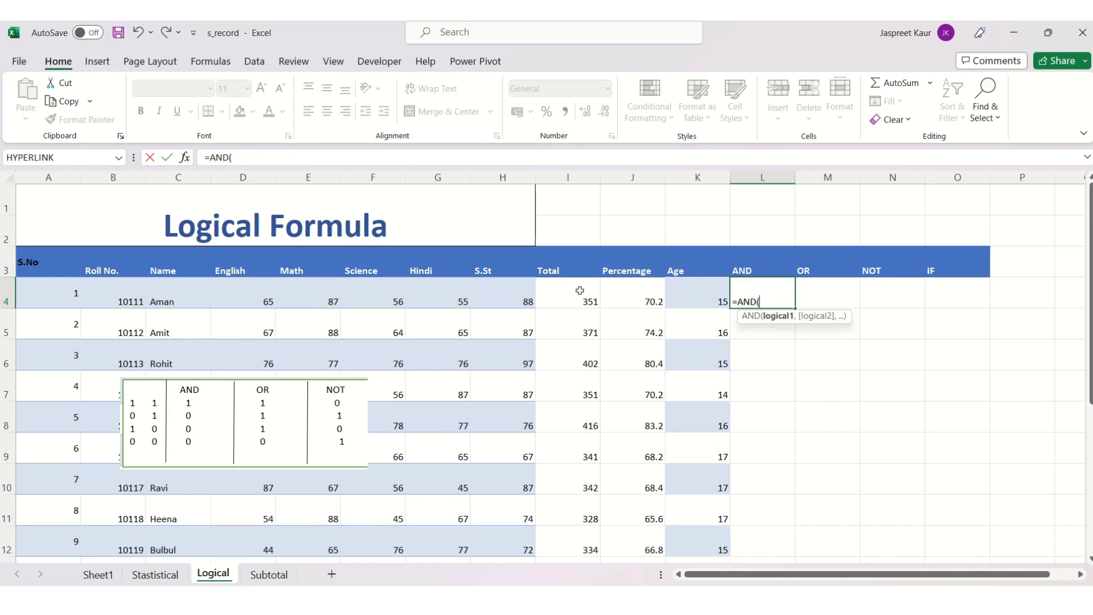
pyautogui.click(579, 296)
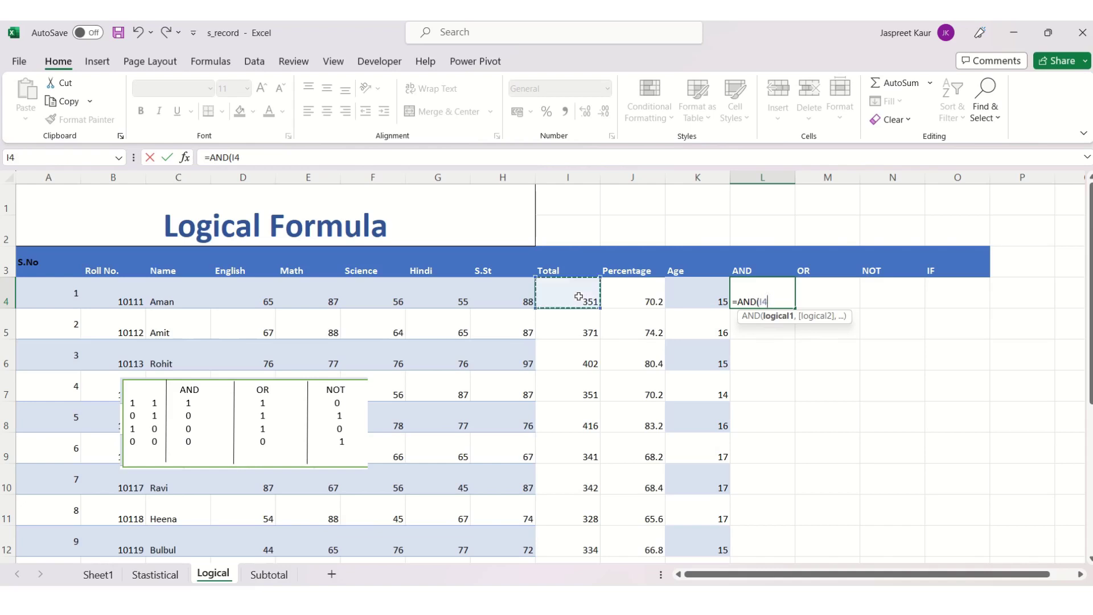
pyautogui.write('>350')
pyautogui.write(',')
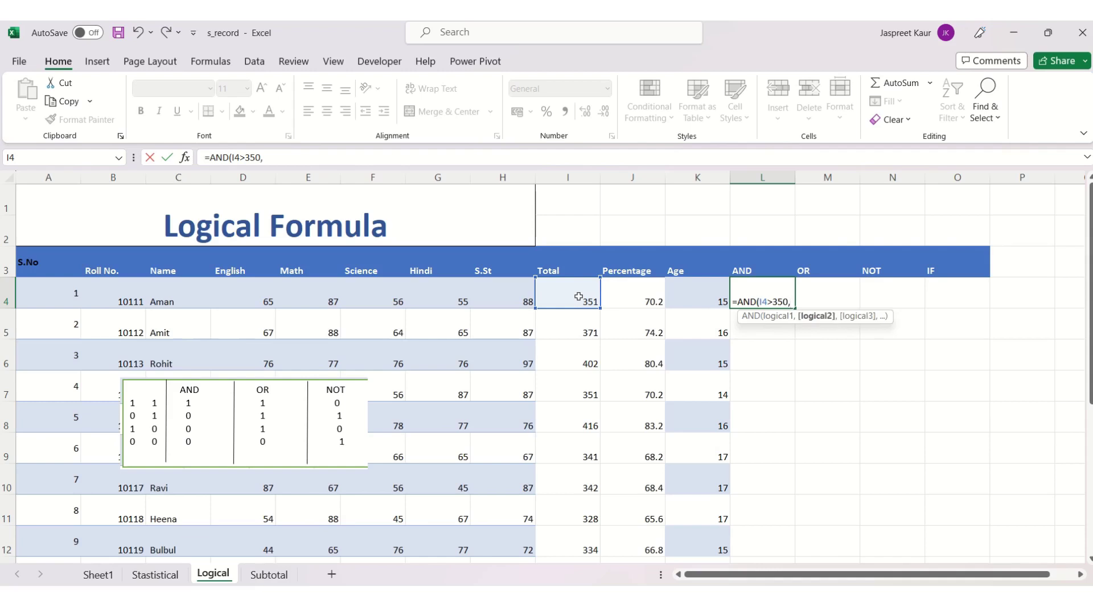
pyautogui.click(709, 294)
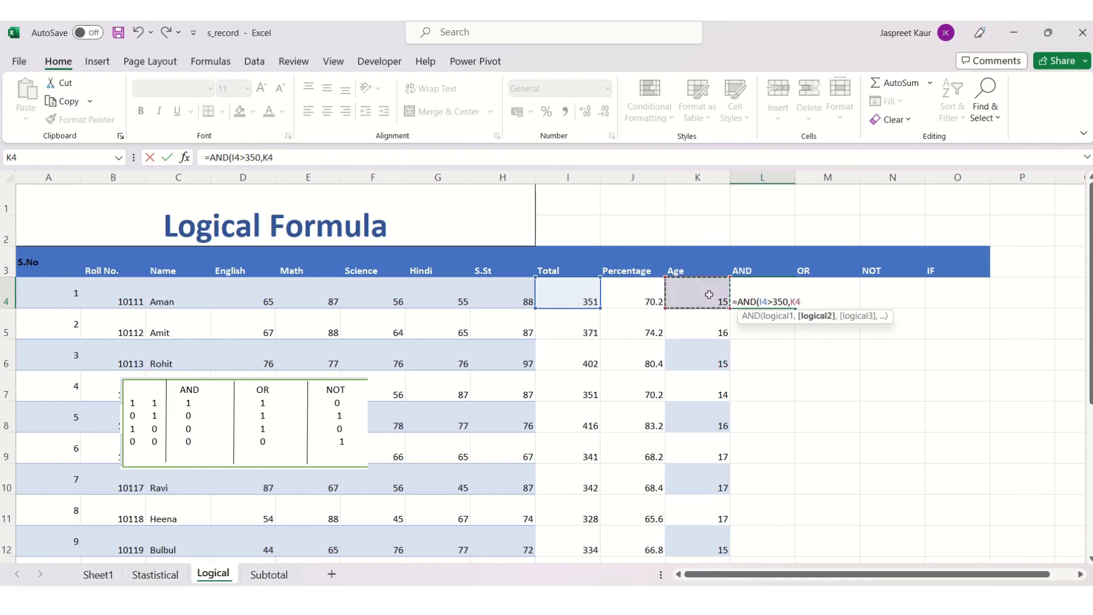
pyautogui.write('>15')
pyautogui.press('Return')
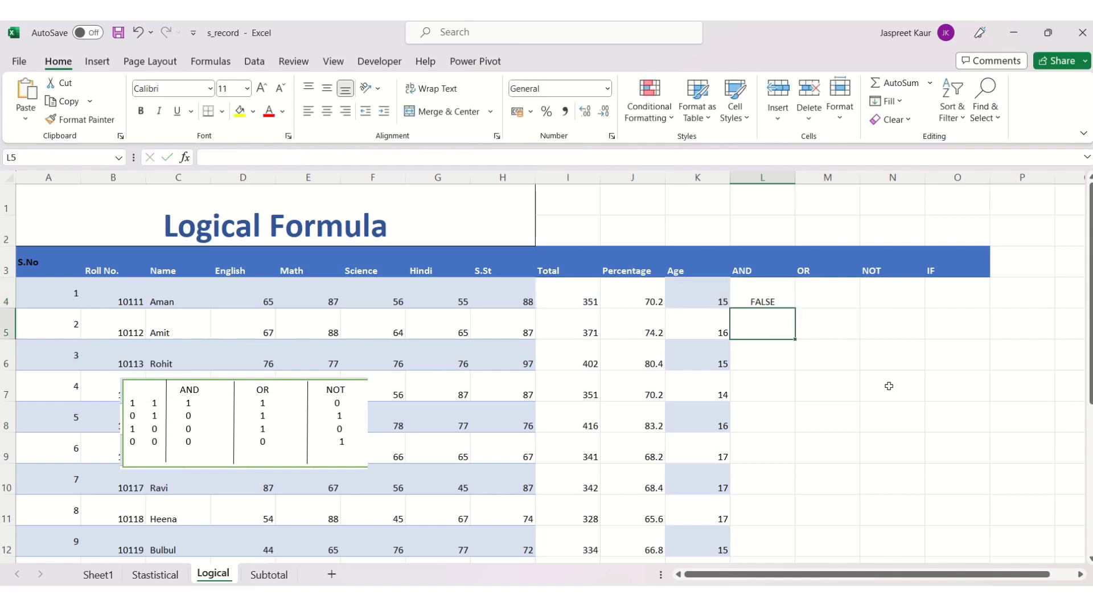
pyautogui.click(775, 292)
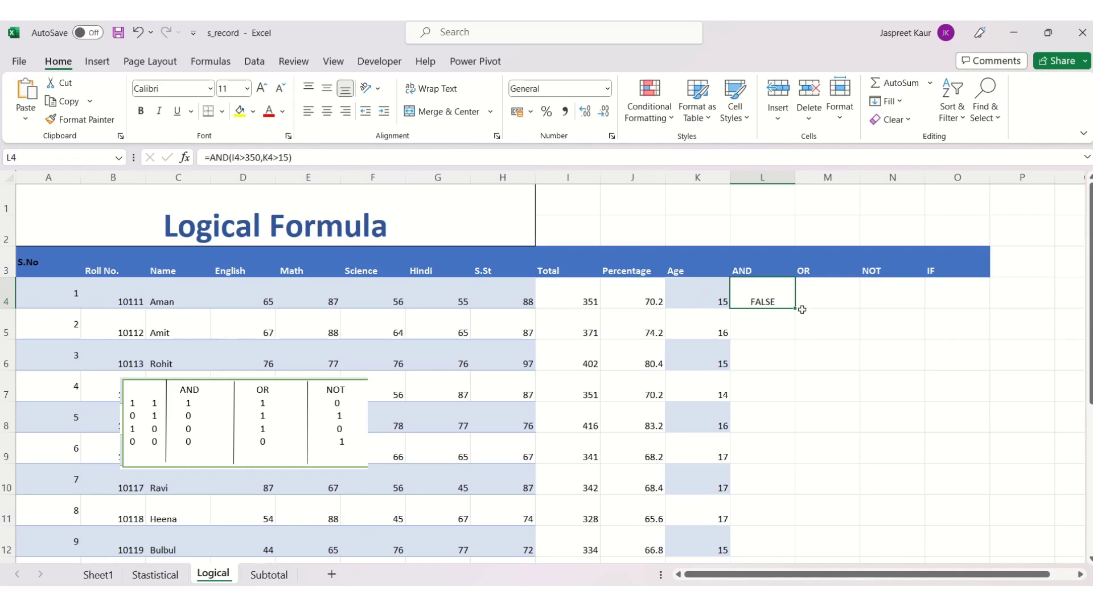
# Step: Copy the AND formula from L4 down to L13, then check the values in I5 and K5
pyautogui.moveTo(795, 309); pyautogui.dragTo(786, 552)
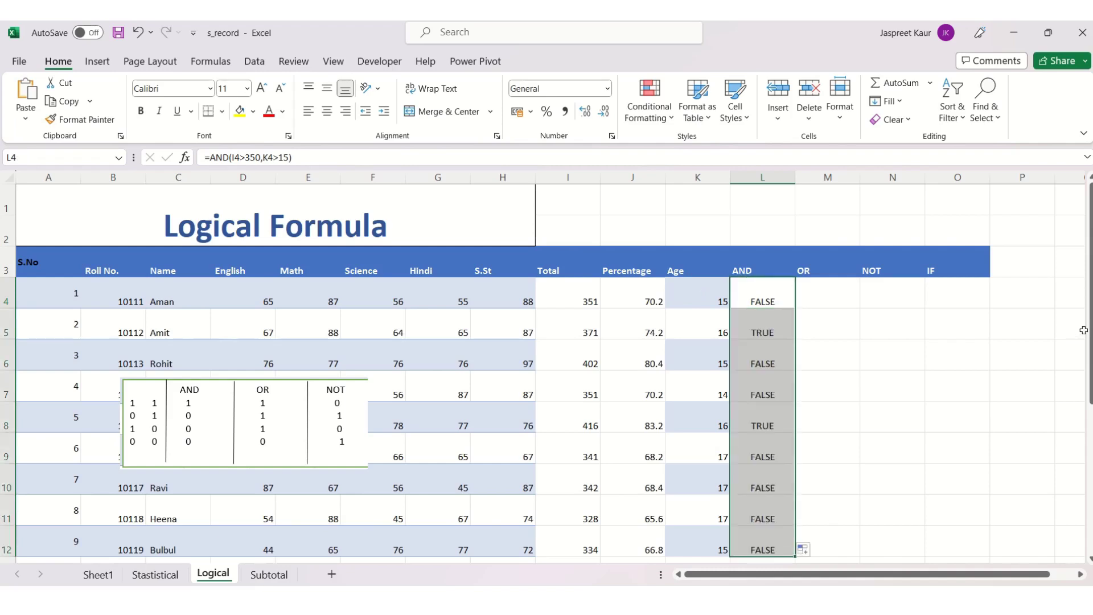
pyautogui.moveTo(1089, 330); pyautogui.dragTo(1089, 404)
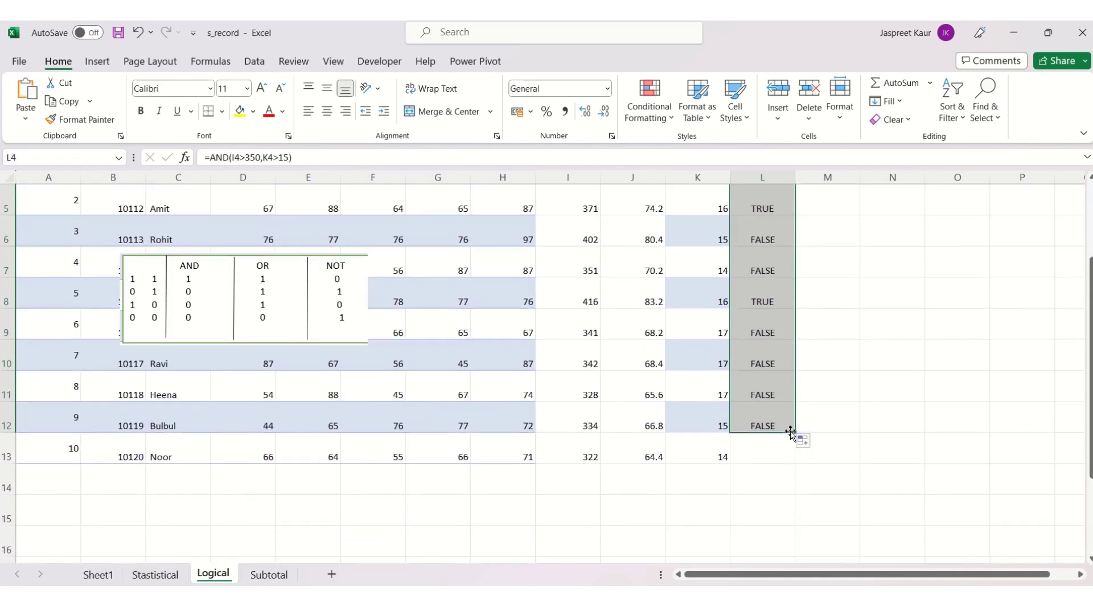
pyautogui.moveTo(795, 433); pyautogui.dragTo(793, 457)
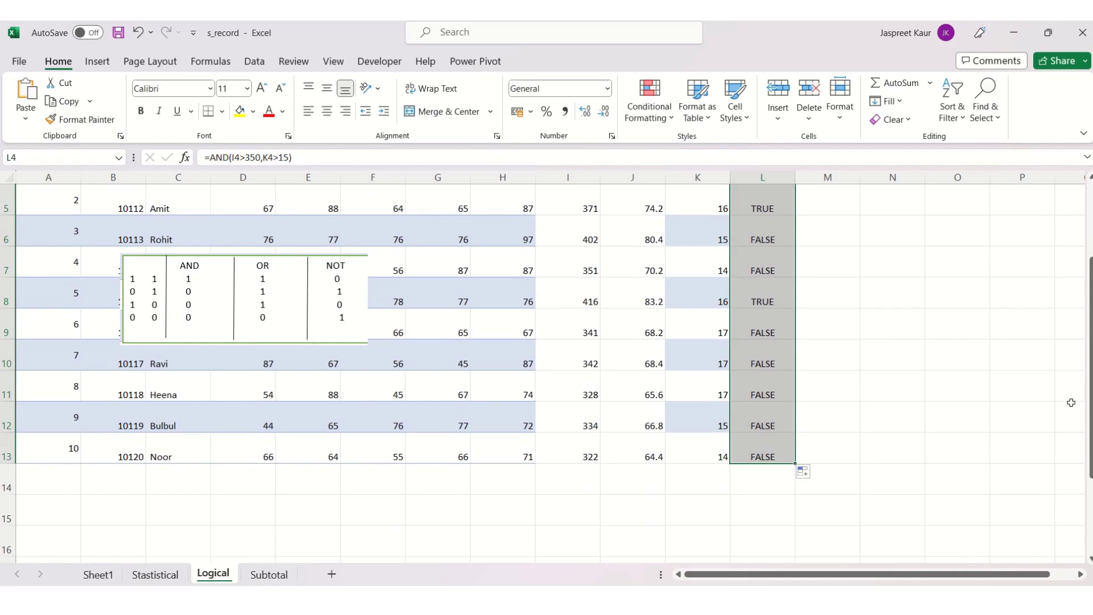
pyautogui.moveTo(1090, 405); pyautogui.dragTo(1090, 369)
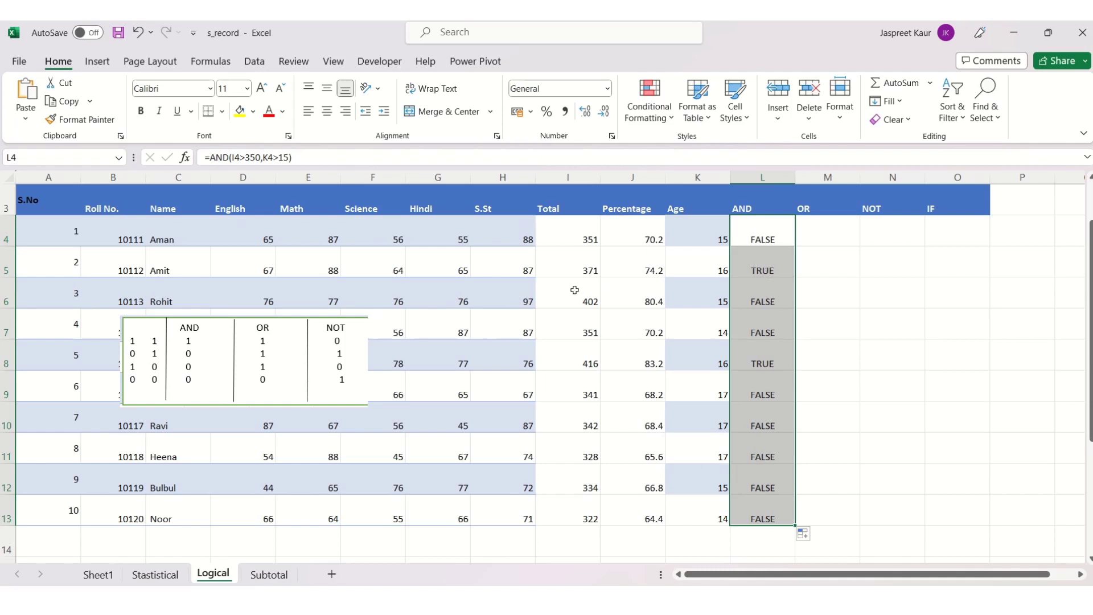
pyautogui.click(573, 271)
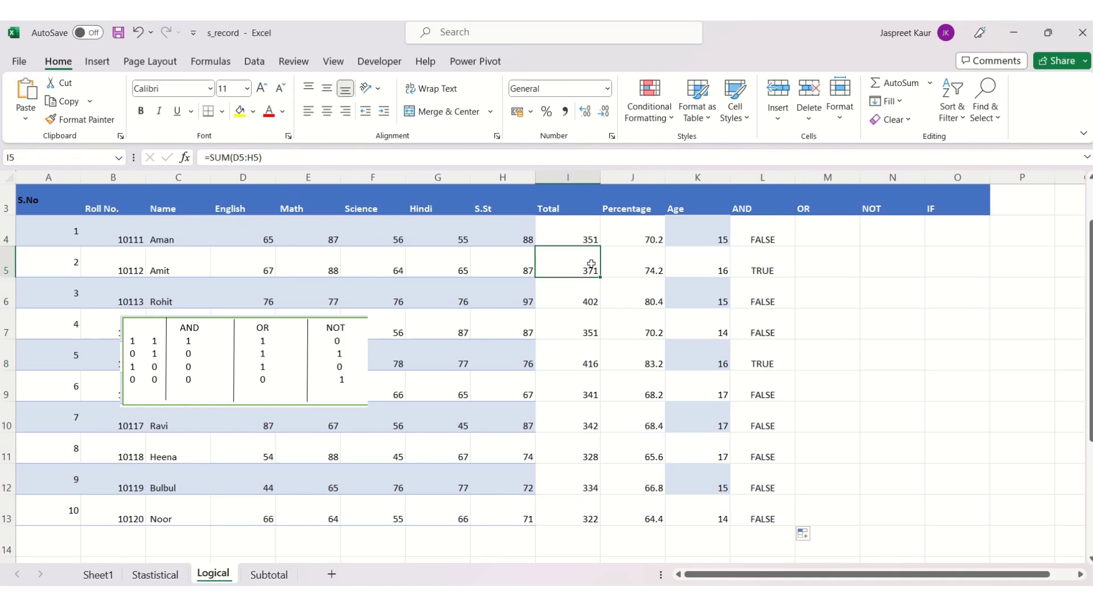
pyautogui.click(698, 270)
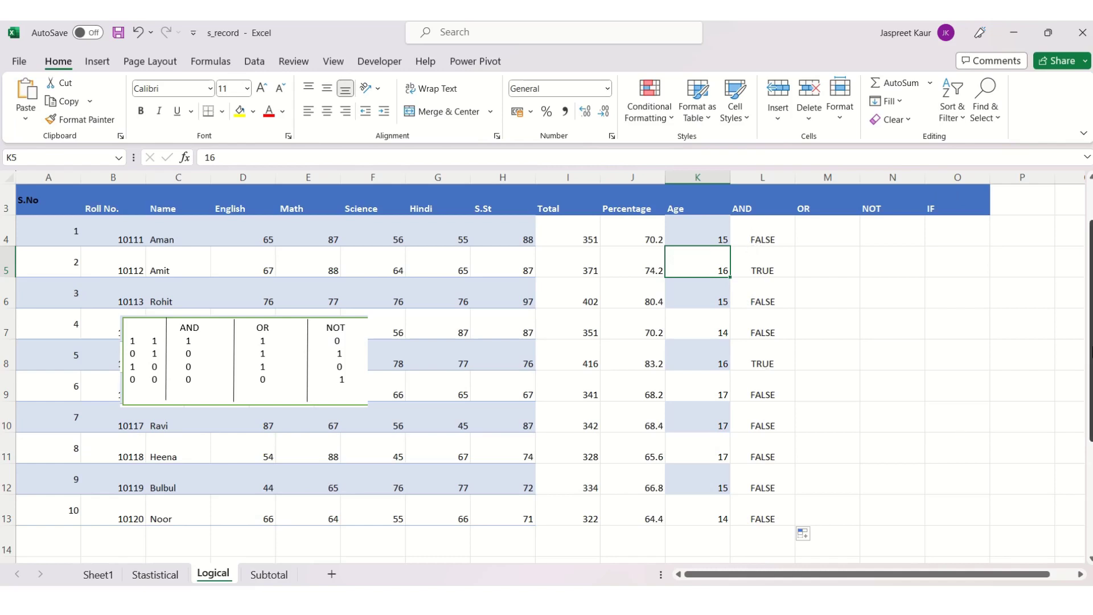
pyautogui.moveTo(1090, 348); pyautogui.dragTo(1090, 336)
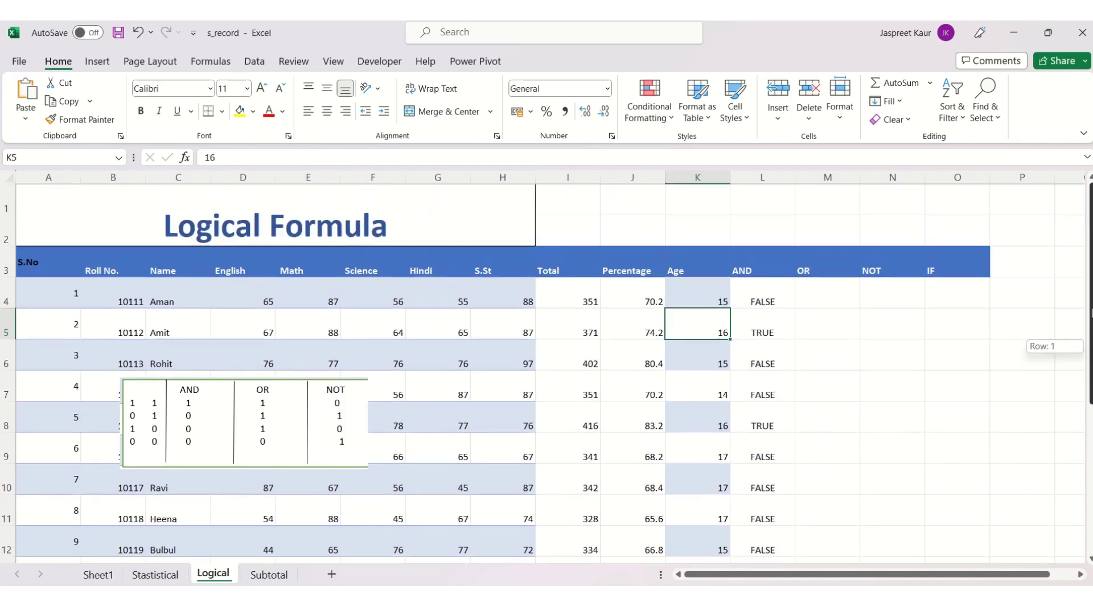
# Step: Start an OR function in cell M4, correcting a mistyped letter
pyautogui.click(826, 298)
pyautogui.doubleClick(826, 298)
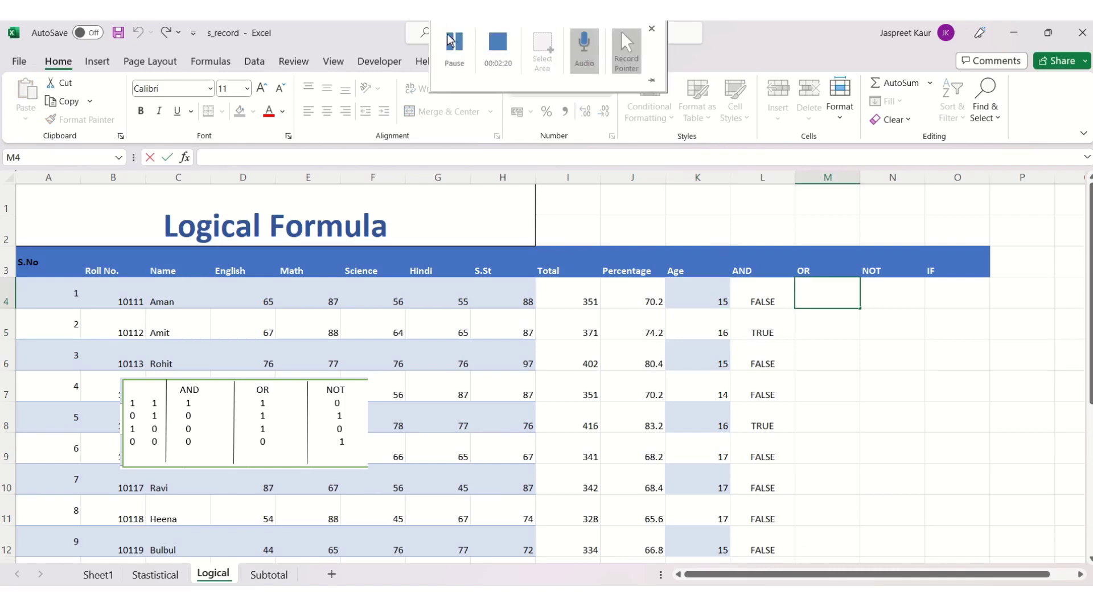
pyautogui.click(819, 297)
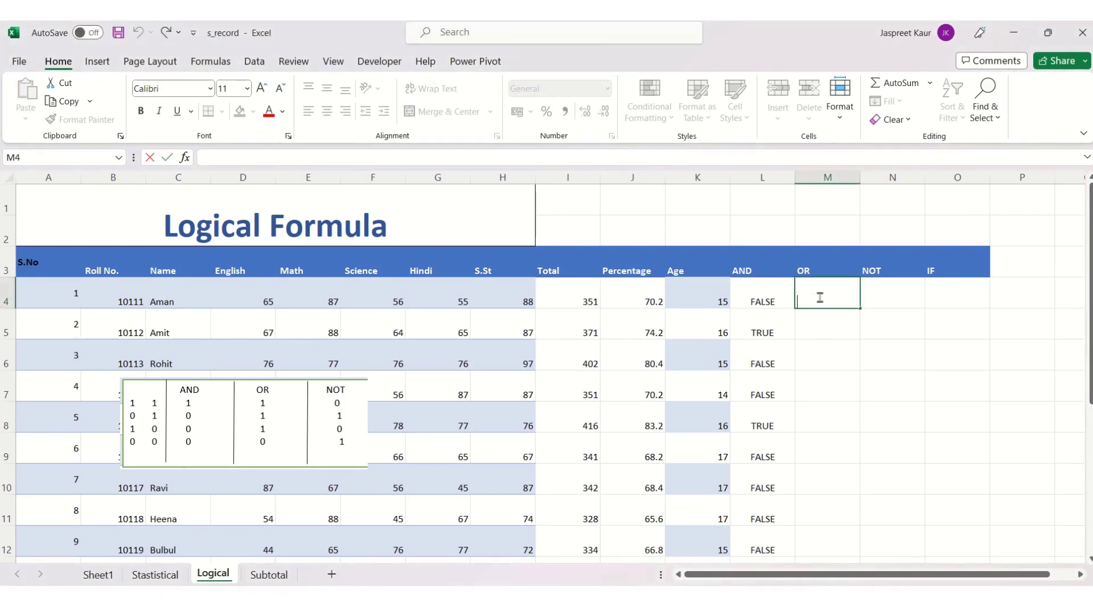
pyautogui.write('=')
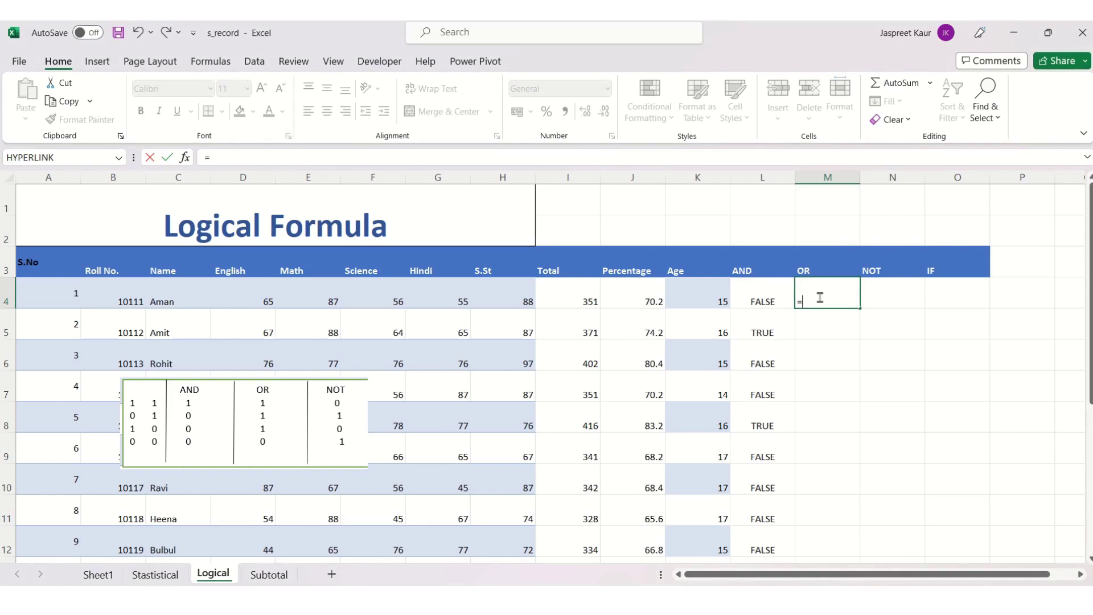
pyautogui.write('a')
pyautogui.press('BackSpace')
pyautogui.write('or')
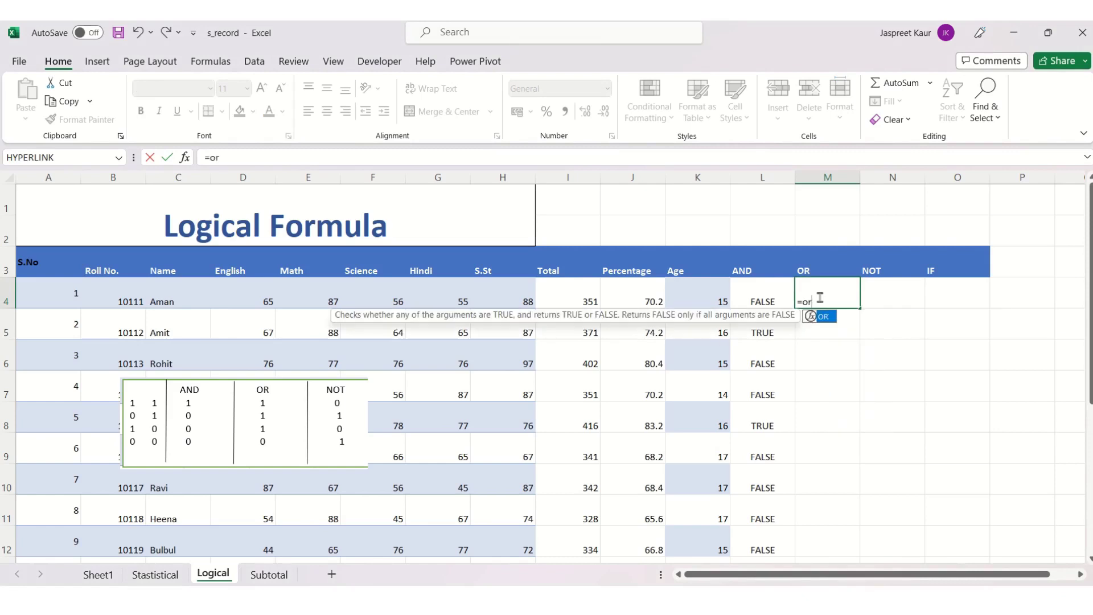
# Step: Complete M4 as =OR(I4>350,K4>15) so the first student shows TRUE
pyautogui.doubleClick(824, 318)
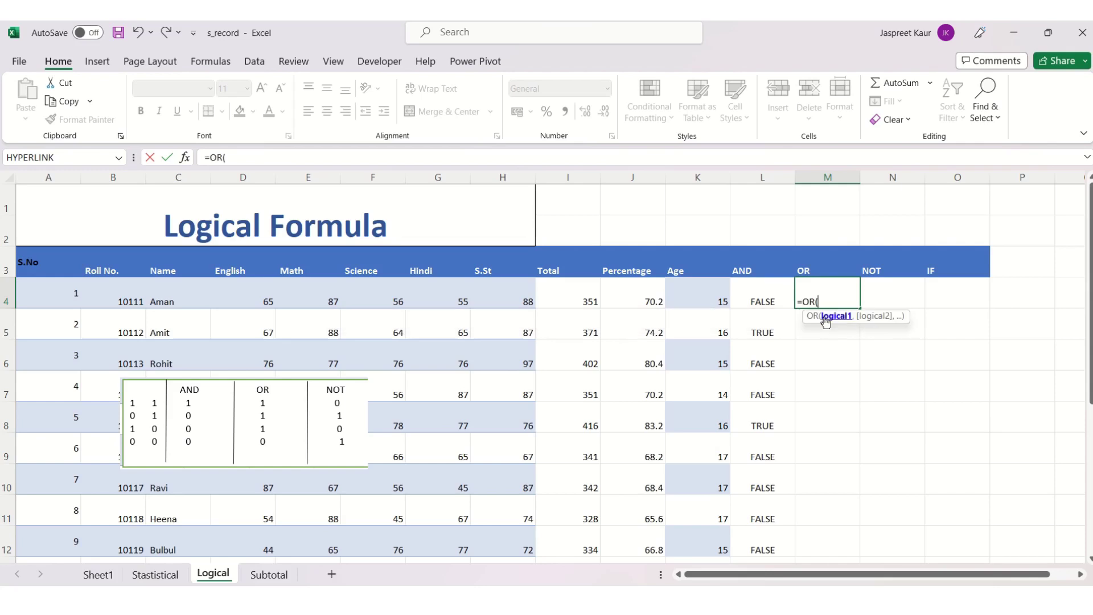
pyautogui.click(574, 301)
pyautogui.write('>')
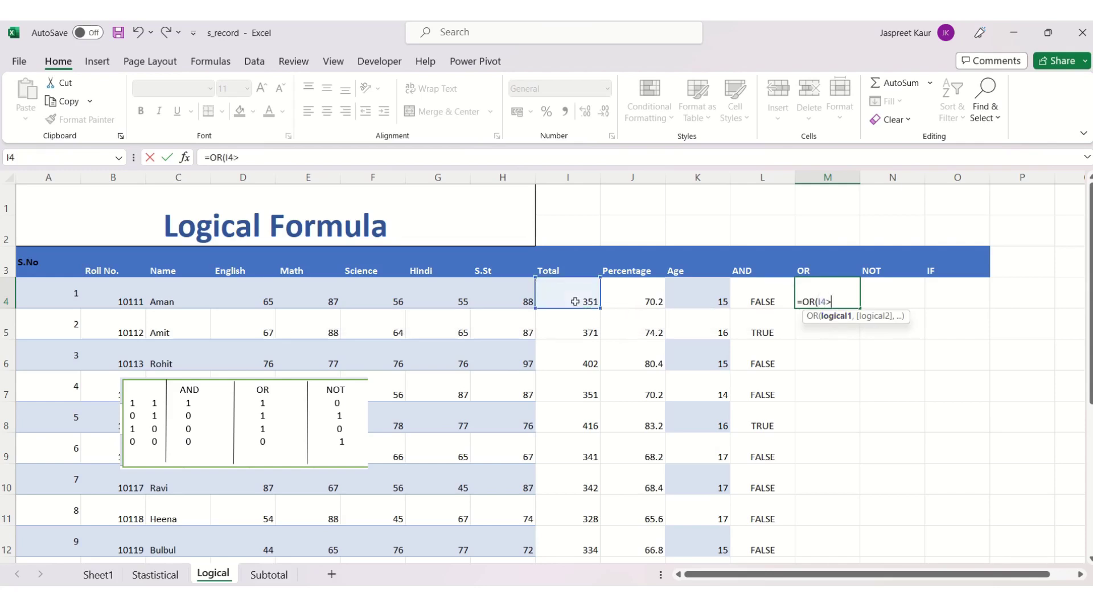
pyautogui.write('35')
pyautogui.write('0,')
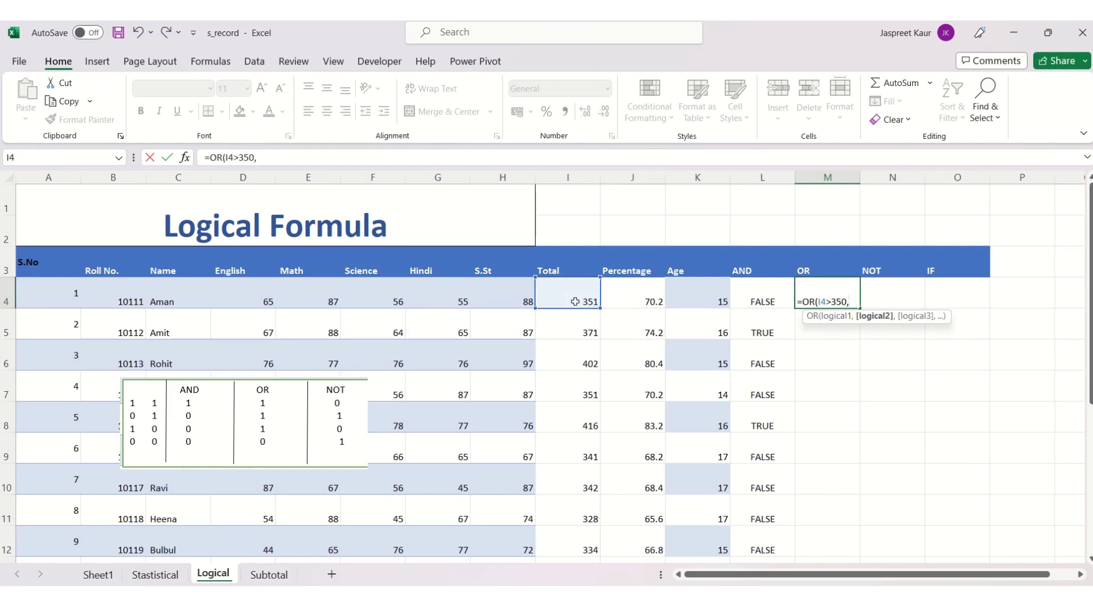
pyautogui.click(699, 304)
pyautogui.write('>')
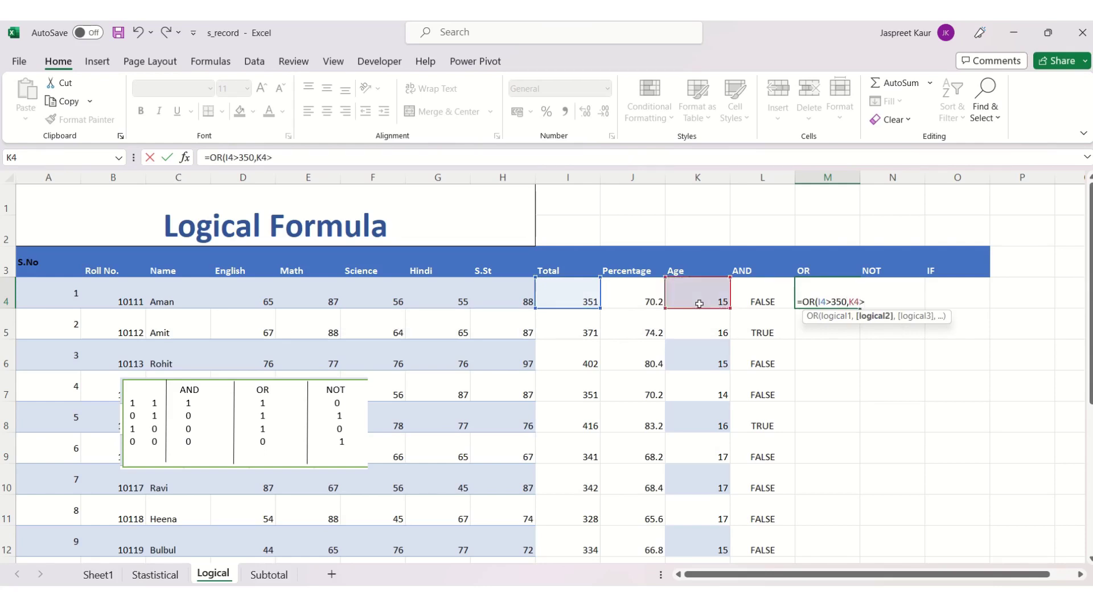
pyautogui.write('14')
pyautogui.write('5')
pyautogui.press('Return')
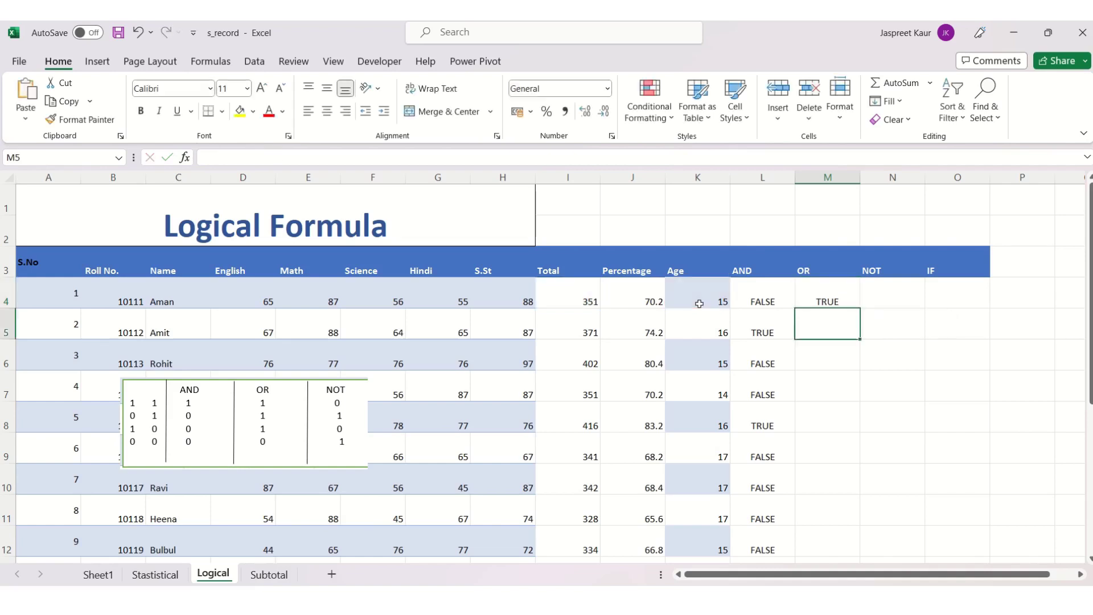
pyautogui.click(824, 295)
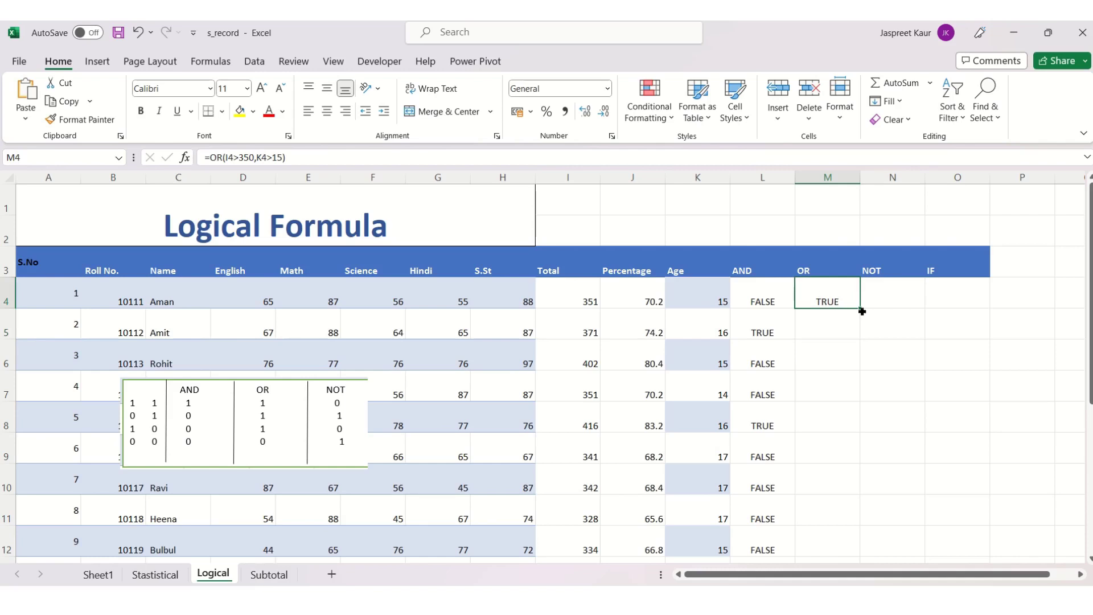
# Step: Copy the OR formula from M4 down through M13 for every student
pyautogui.moveTo(861, 309); pyautogui.dragTo(835, 518)
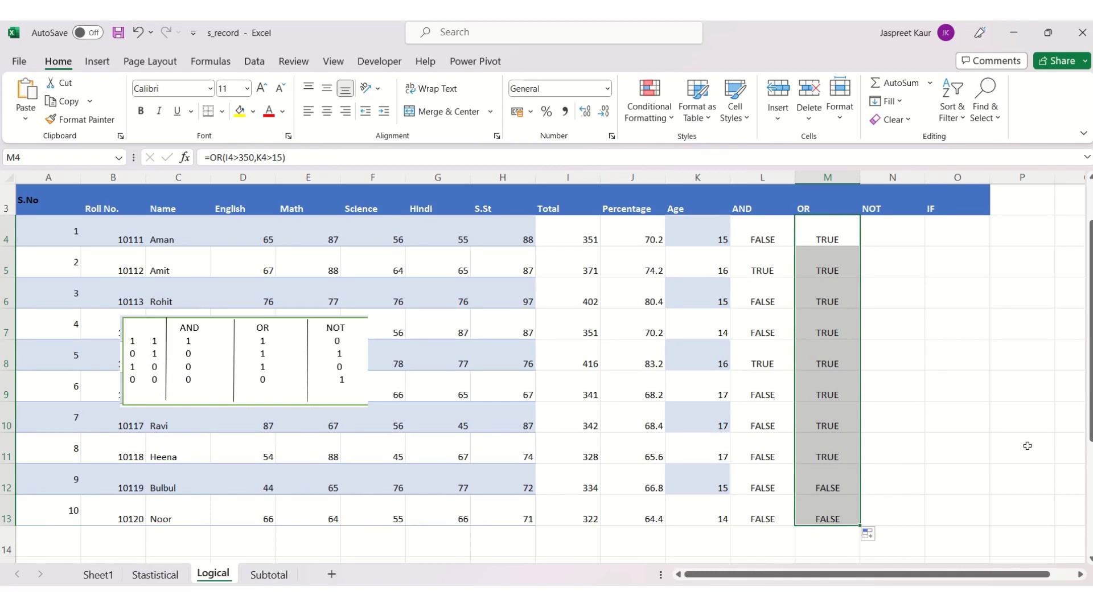
pyautogui.moveTo(1089, 402); pyautogui.dragTo(1088, 364)
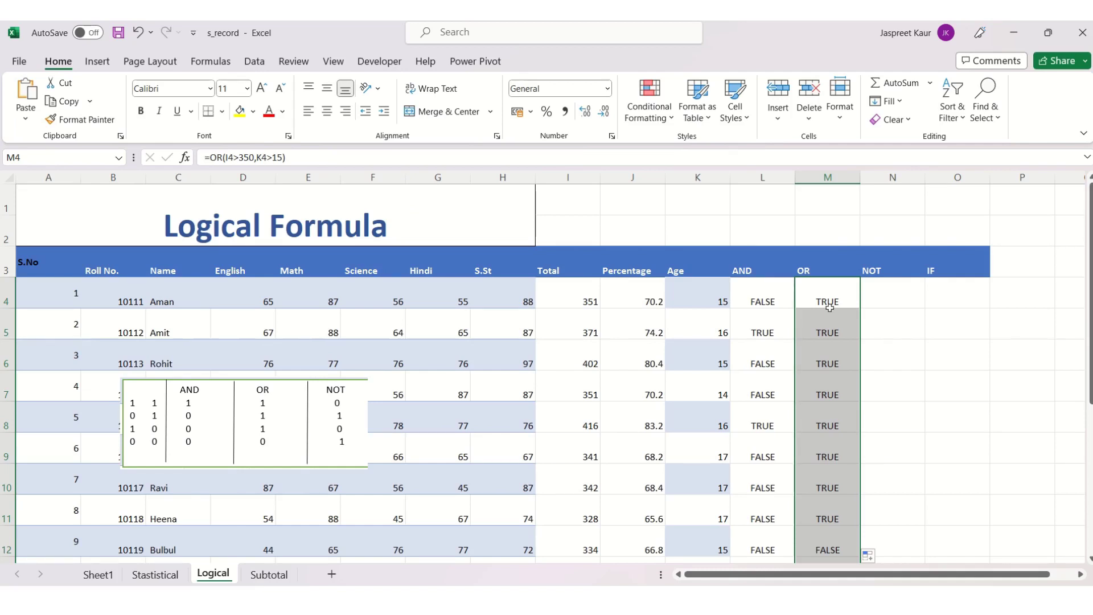
pyautogui.click(895, 295)
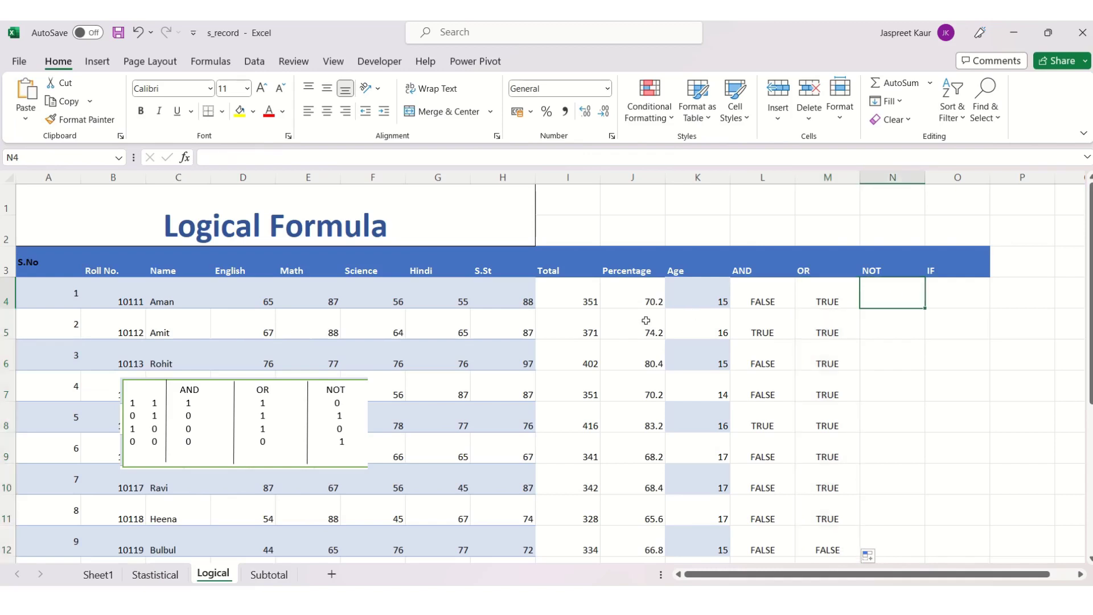
# Step: Enter =NOT(L4) in N4 to invert the first student's AND result
pyautogui.doubleClick(887, 291)
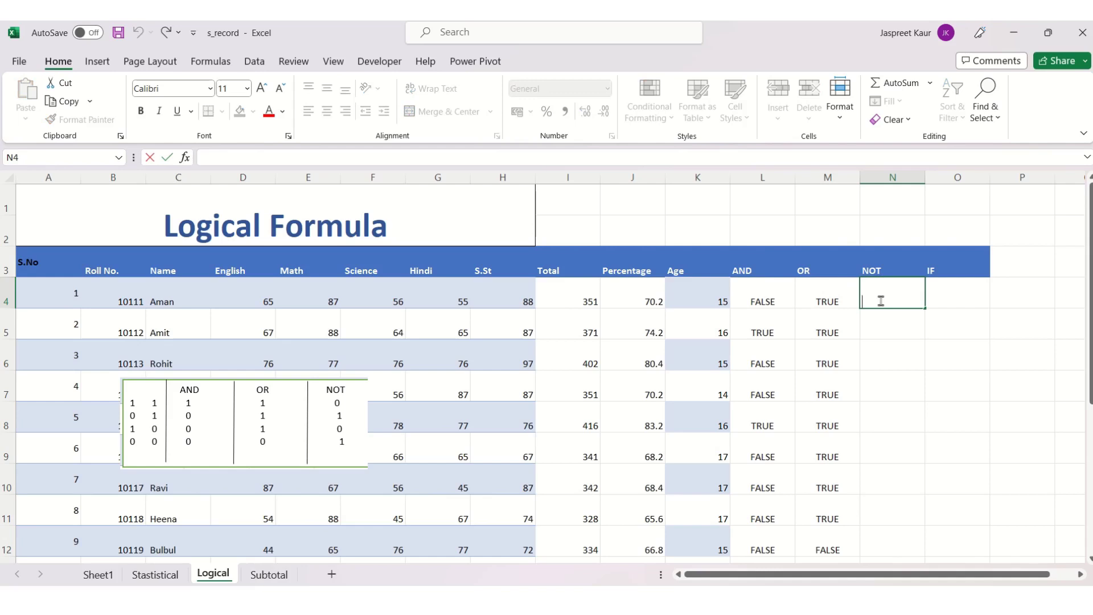
pyautogui.write('=not')
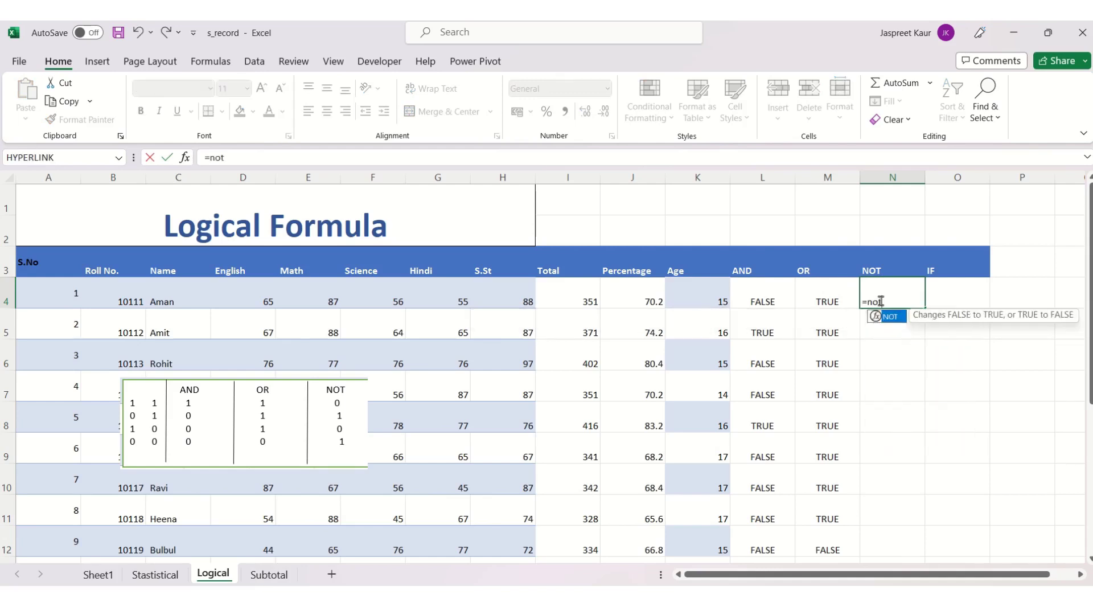
pyautogui.doubleClick(894, 317)
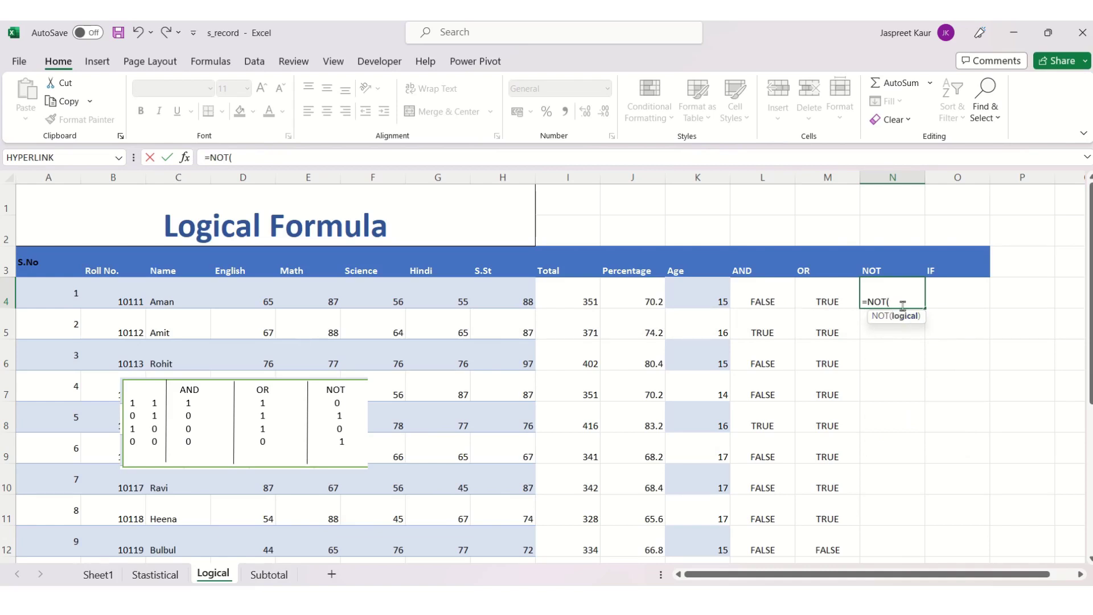
pyautogui.click(758, 295)
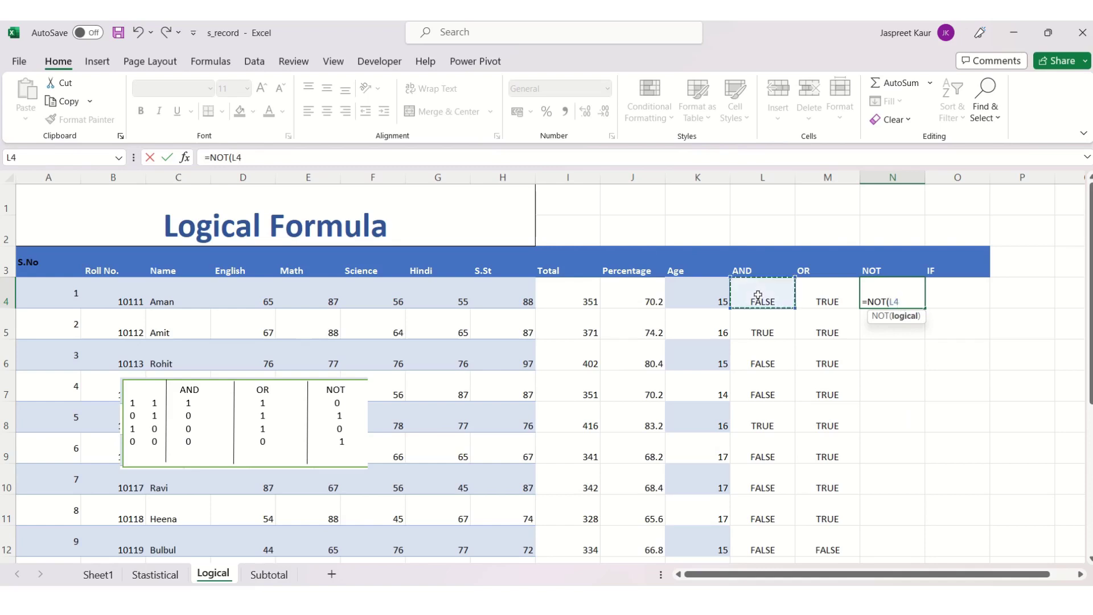
pyautogui.write('=')
pyautogui.press('Return')
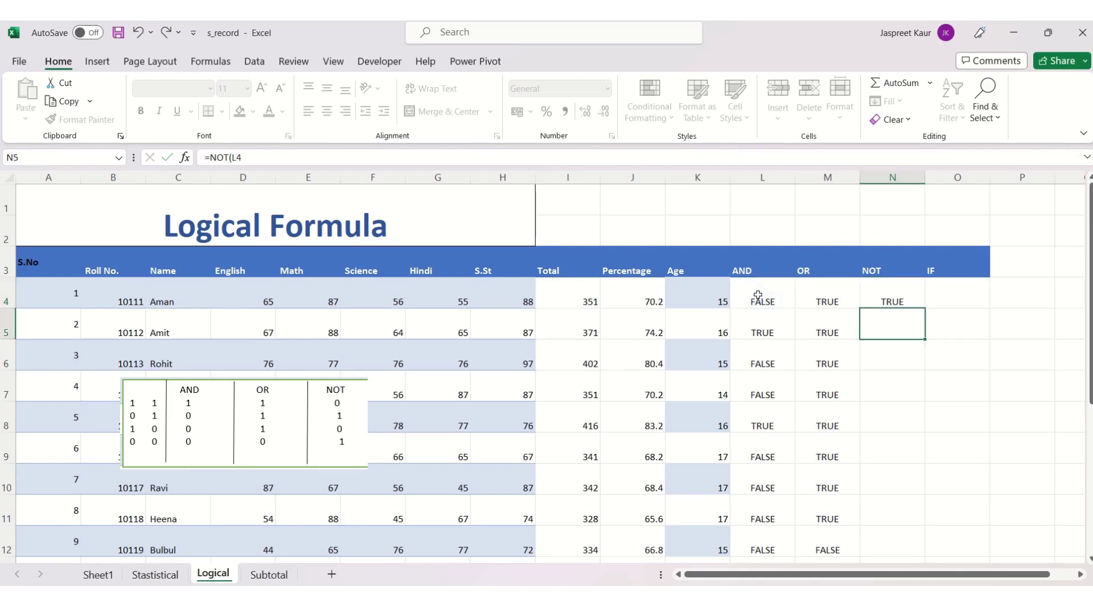
# Step: Copy the NOT formula from N4 down to N13 for all ten students
pyautogui.click(893, 299)
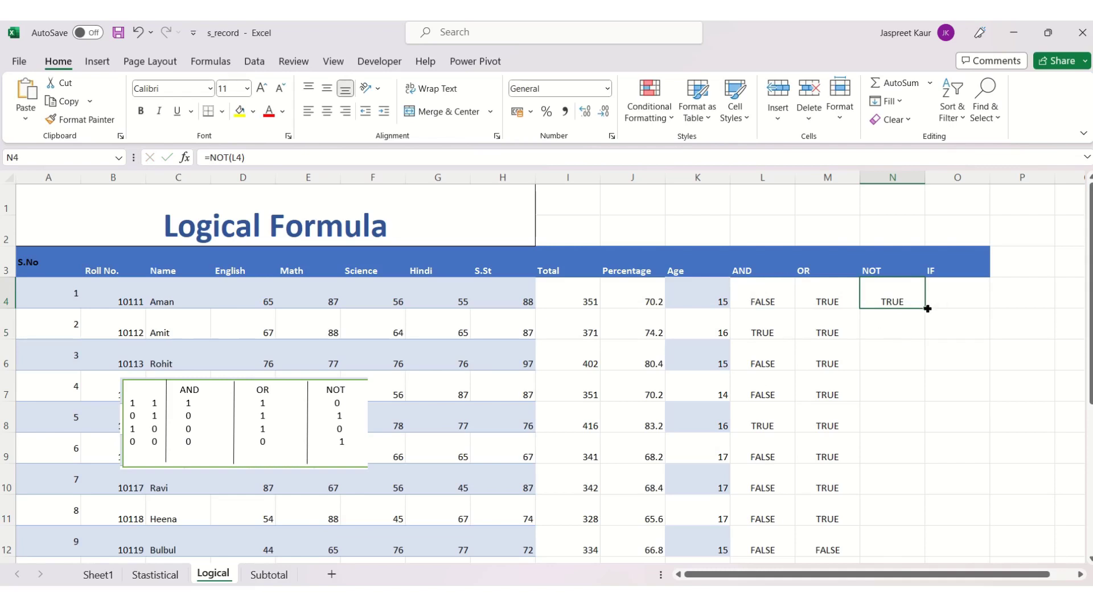
pyautogui.moveTo(927, 308); pyautogui.dragTo(883, 525)
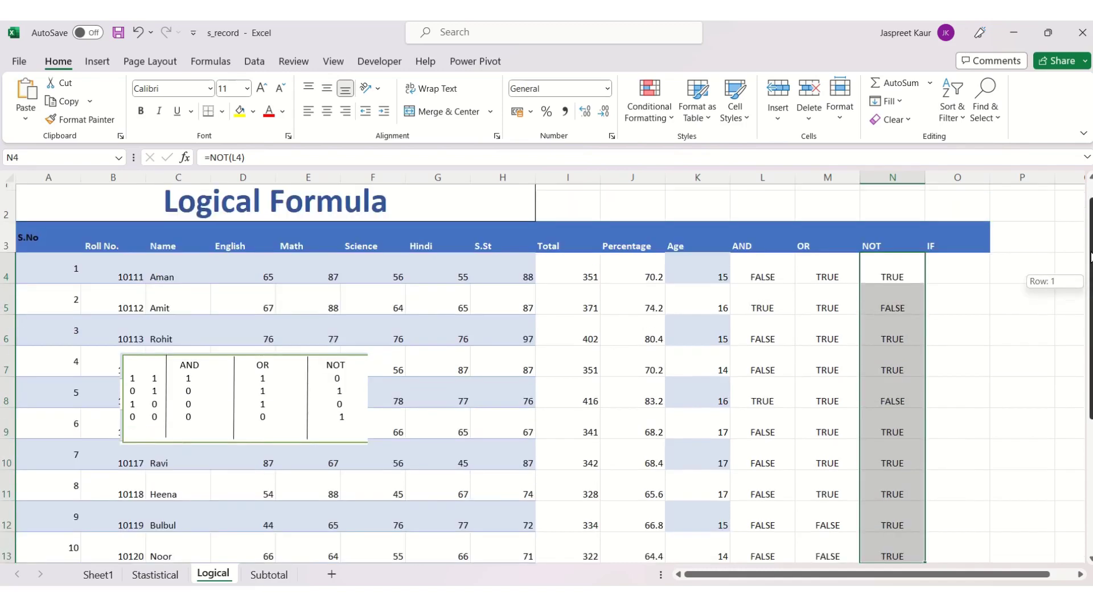
pyautogui.moveTo(1088, 287); pyautogui.dragTo(1088, 251)
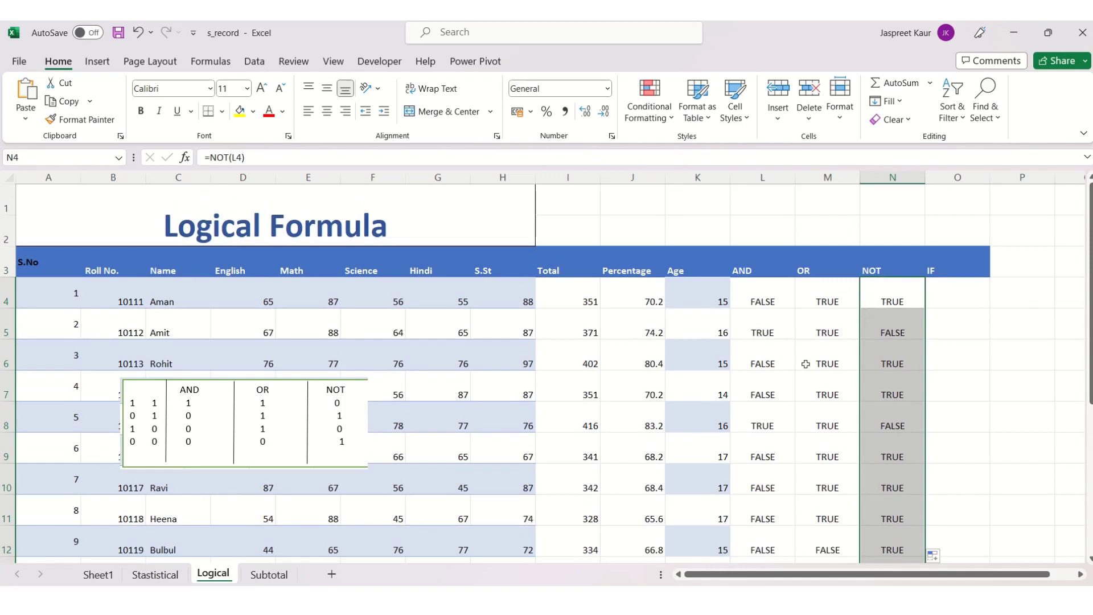
pyautogui.click(961, 300)
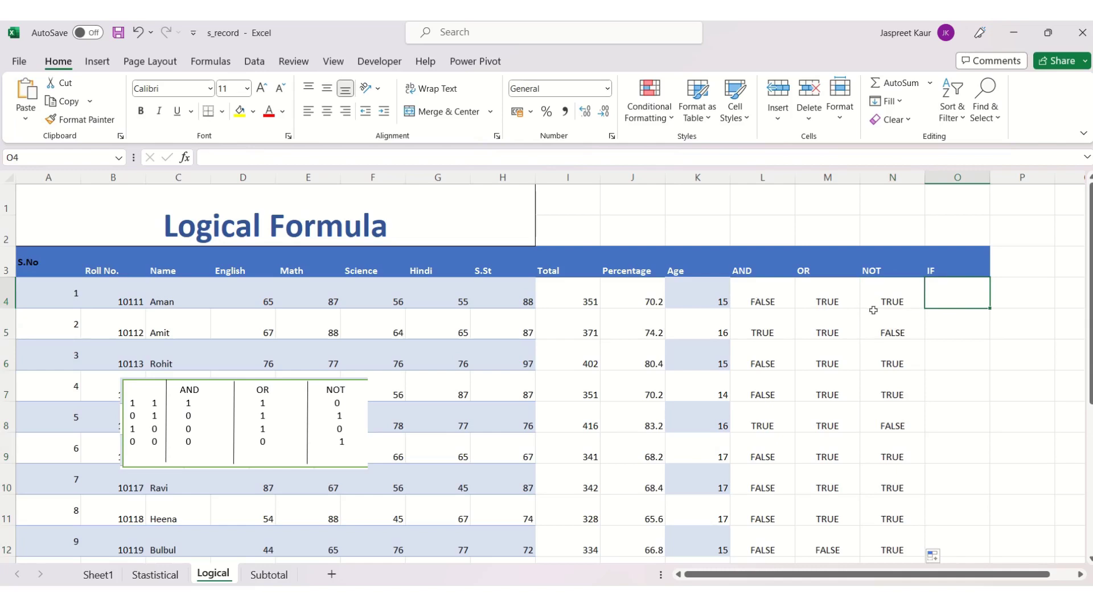
# Step: Start O4's IF formula with the condition I4>350
pyautogui.doubleClick(955, 298)
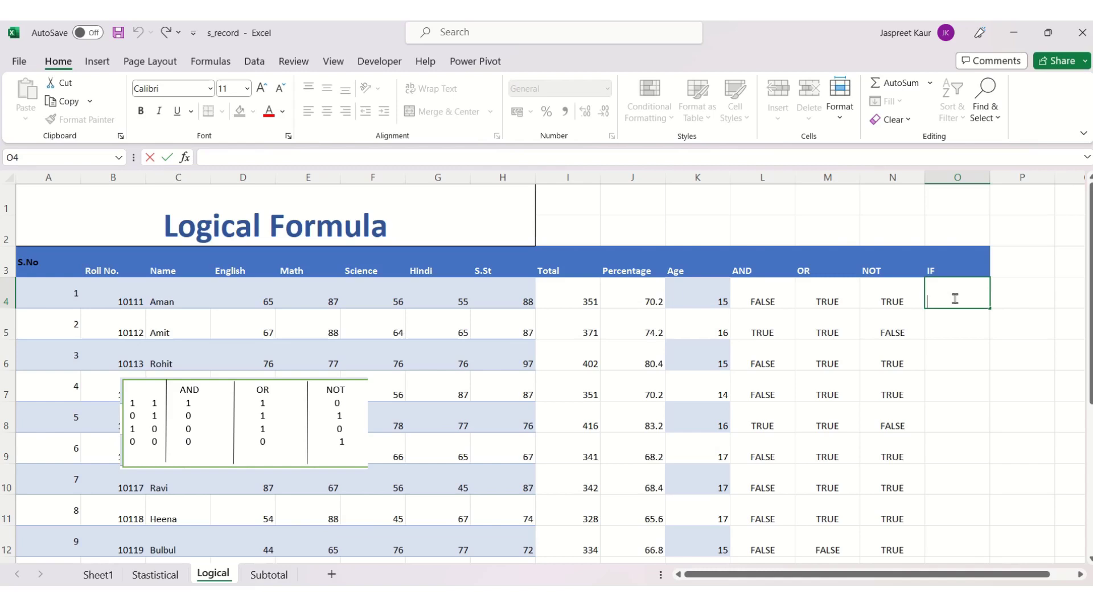
pyautogui.write('=')
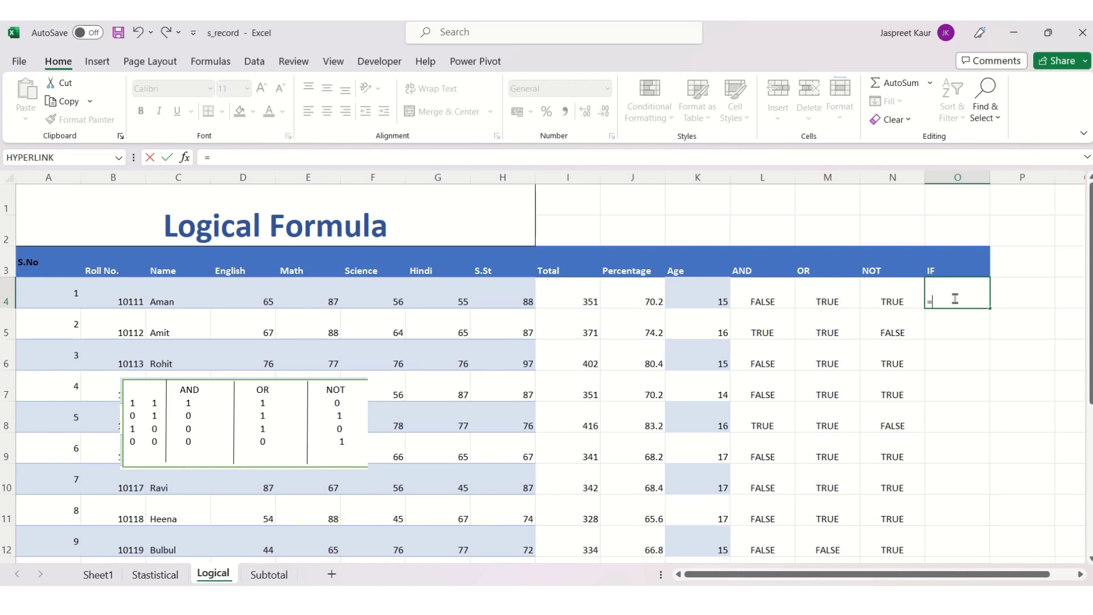
pyautogui.write('if')
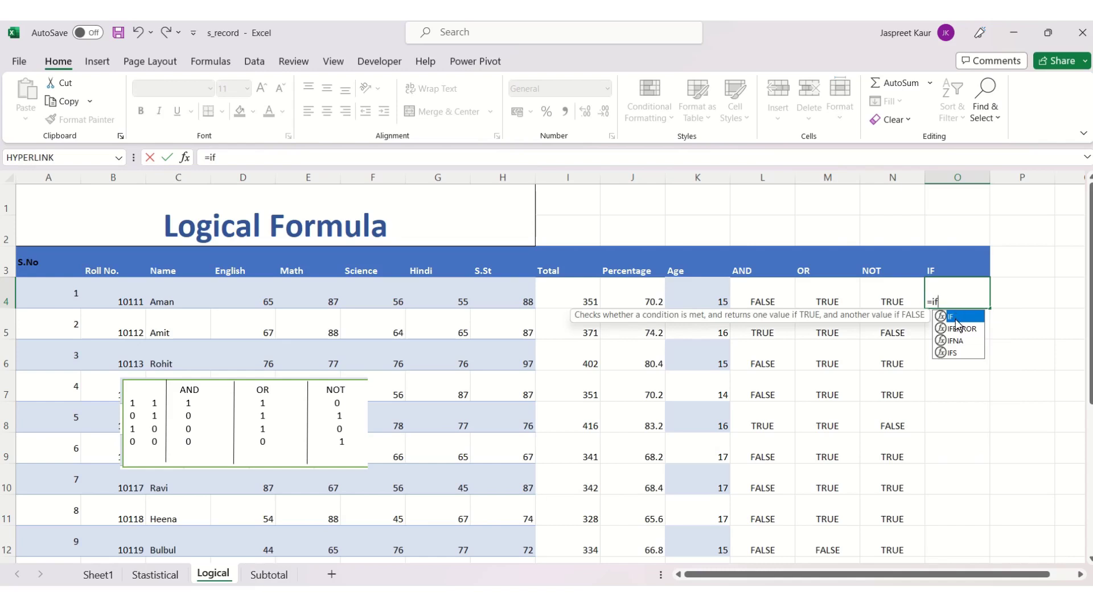
pyautogui.doubleClick(955, 319)
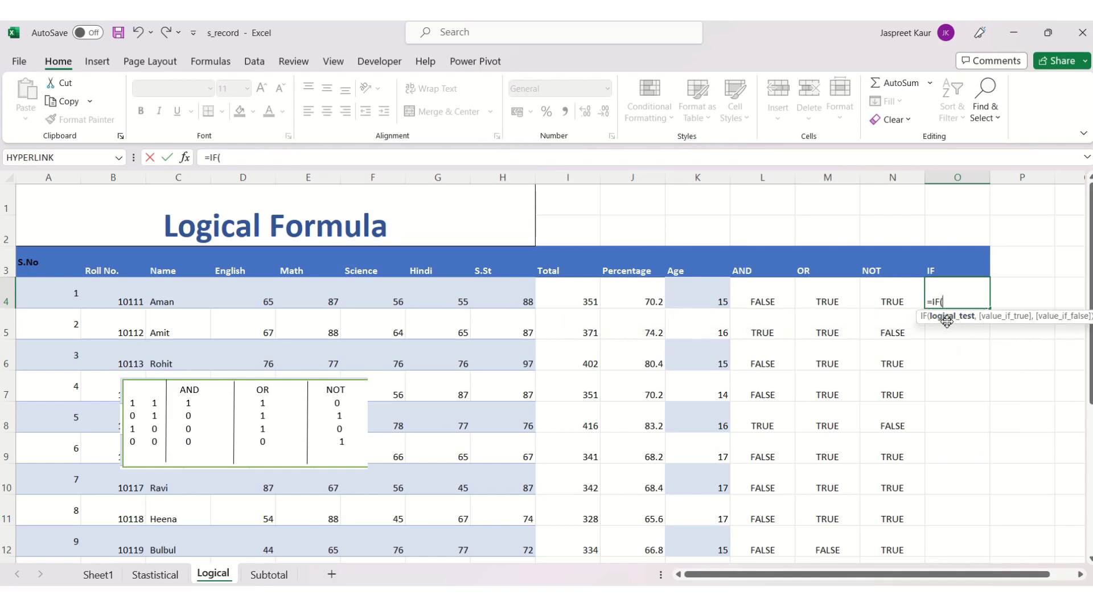
pyautogui.click(762, 296)
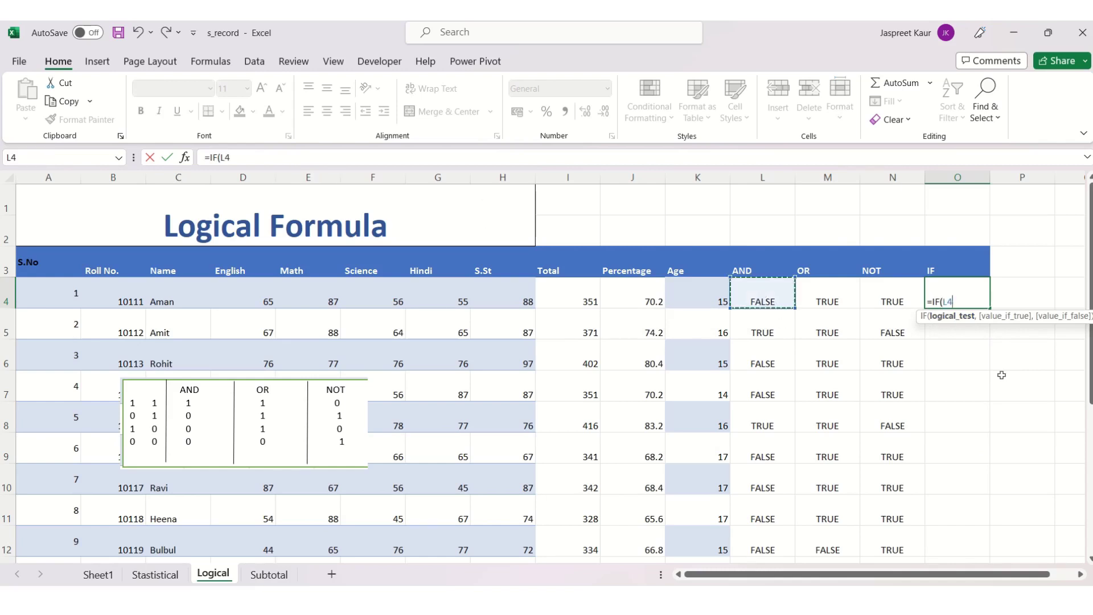
pyautogui.press('BackSpace')
pyautogui.press('BackSpace')
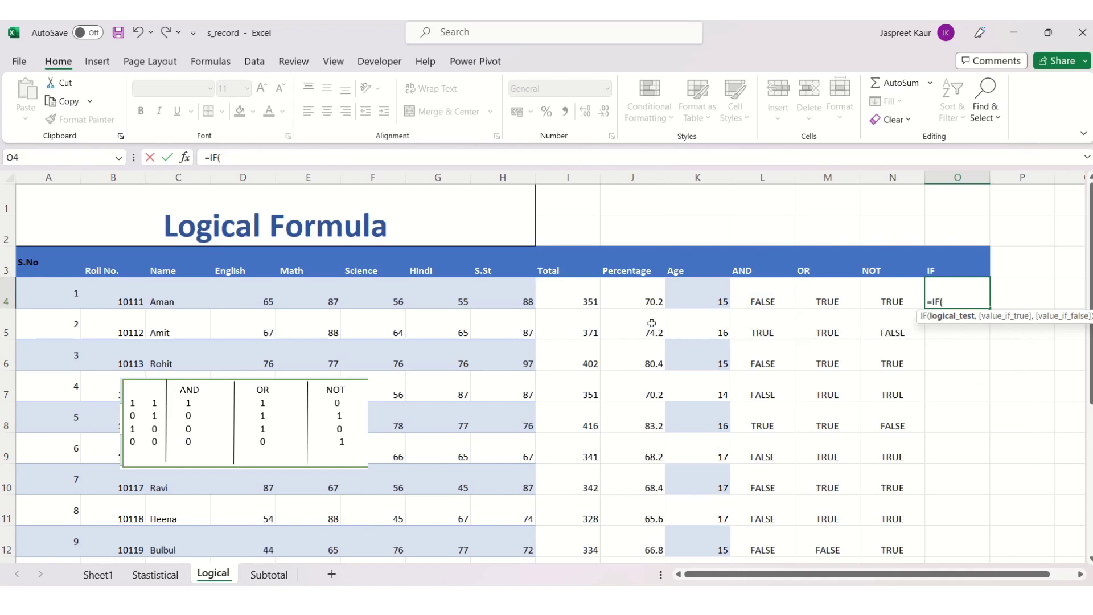
pyautogui.click(587, 301)
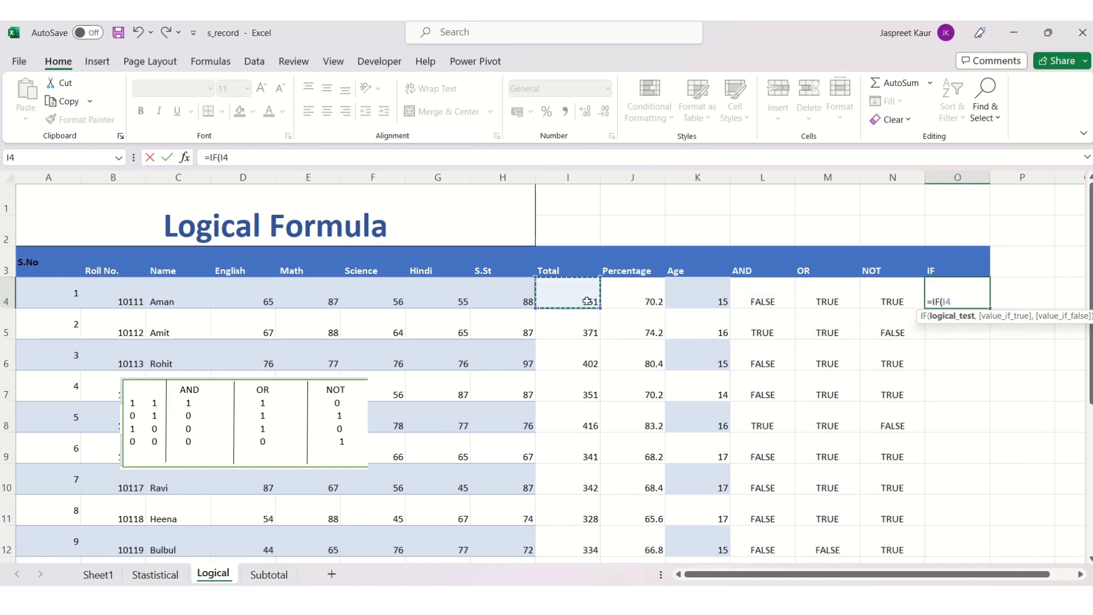
pyautogui.write('>3')
pyautogui.write('50,')
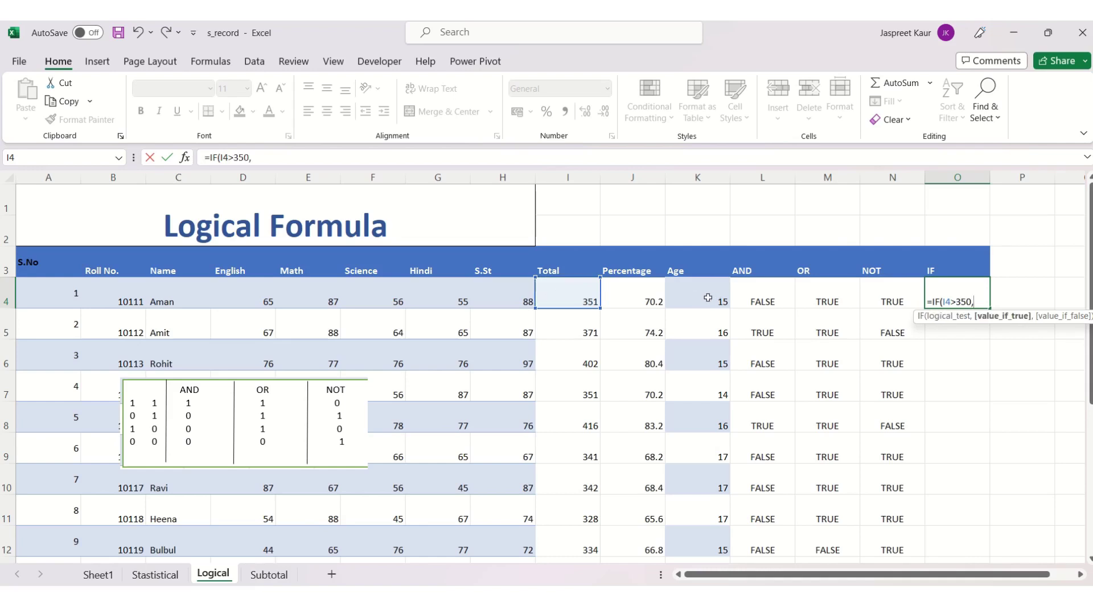
# Step: Drop the age condition and add the 'Allowed for Tour' and 'Not Allowed' results
pyautogui.click(707, 297)
pyautogui.write('>')
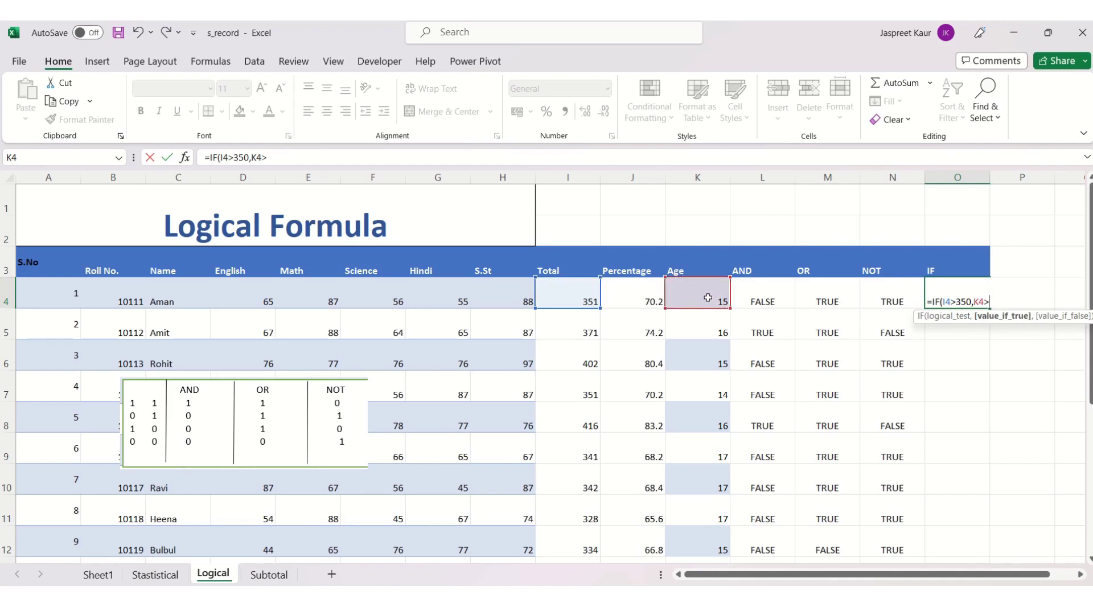
pyautogui.write('15')
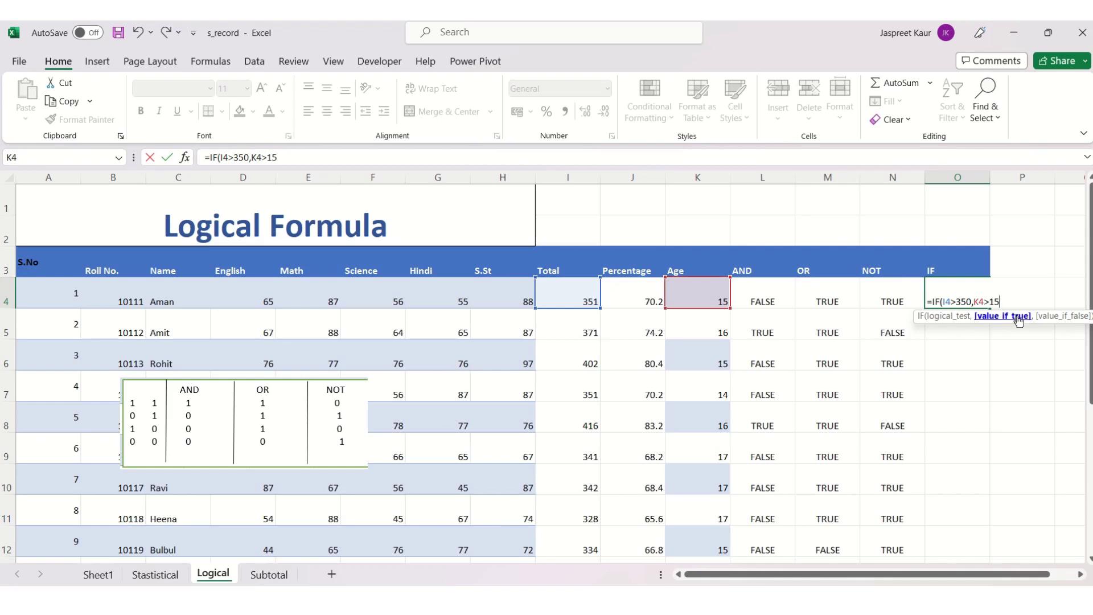
pyautogui.write(',')
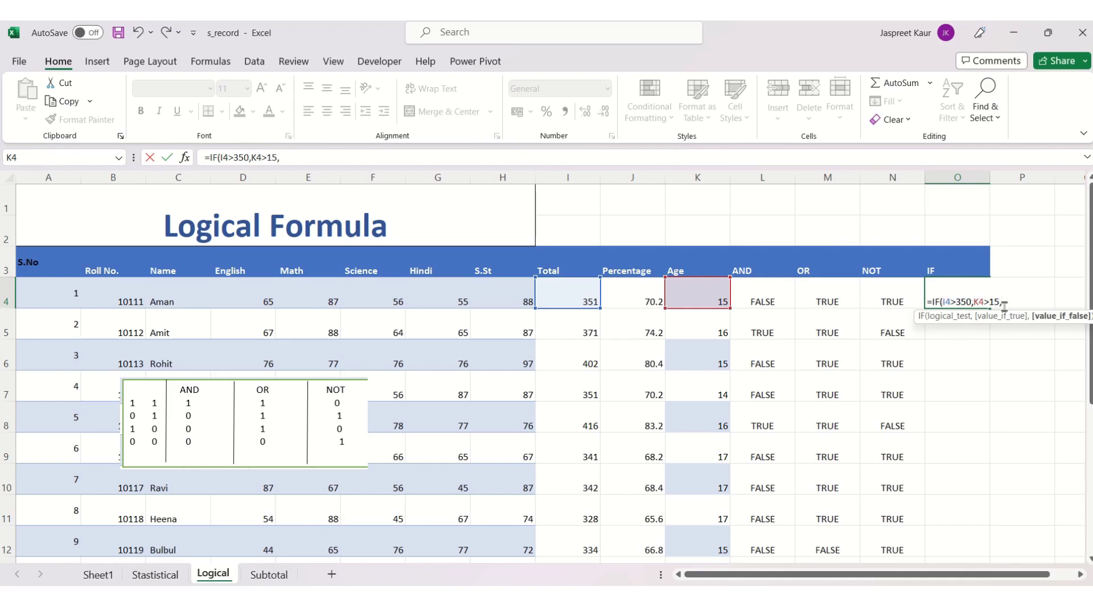
pyautogui.press('BackSpace')
pyautogui.press('BackSpace')
pyautogui.press('BackSpace')
pyautogui.press('BackSpace')
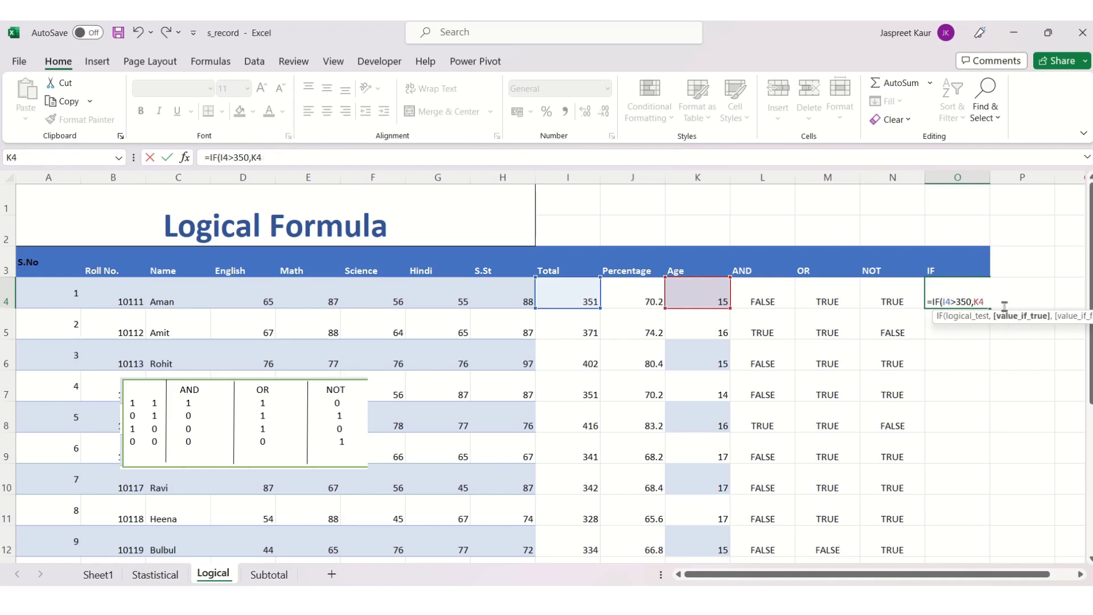
pyautogui.press('BackSpace')
pyautogui.press('BackSpace')
pyautogui.press('BackSpace')
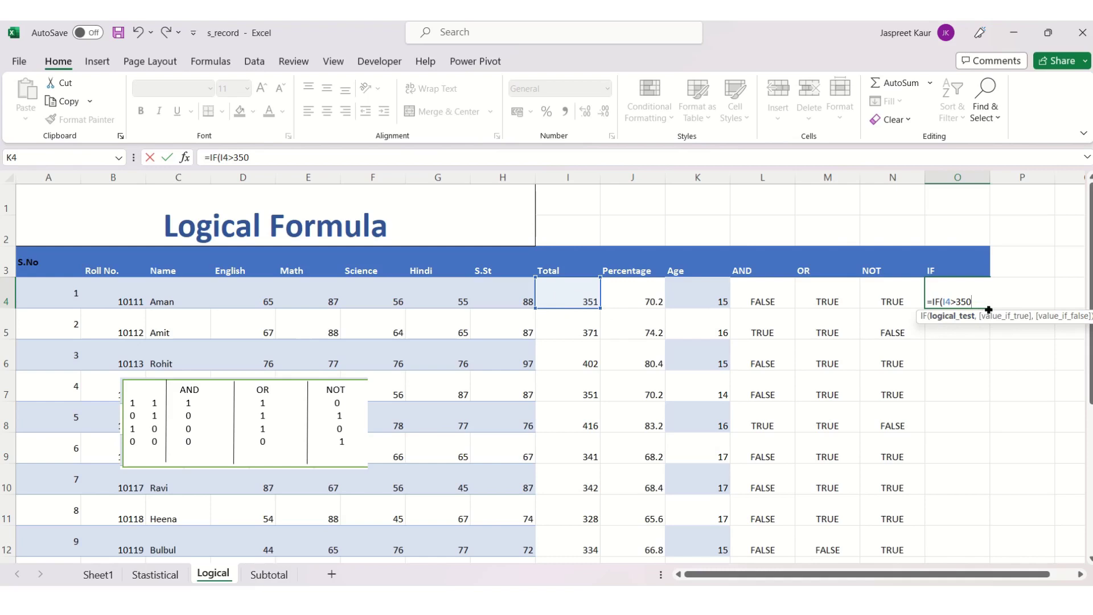
pyautogui.write(',')
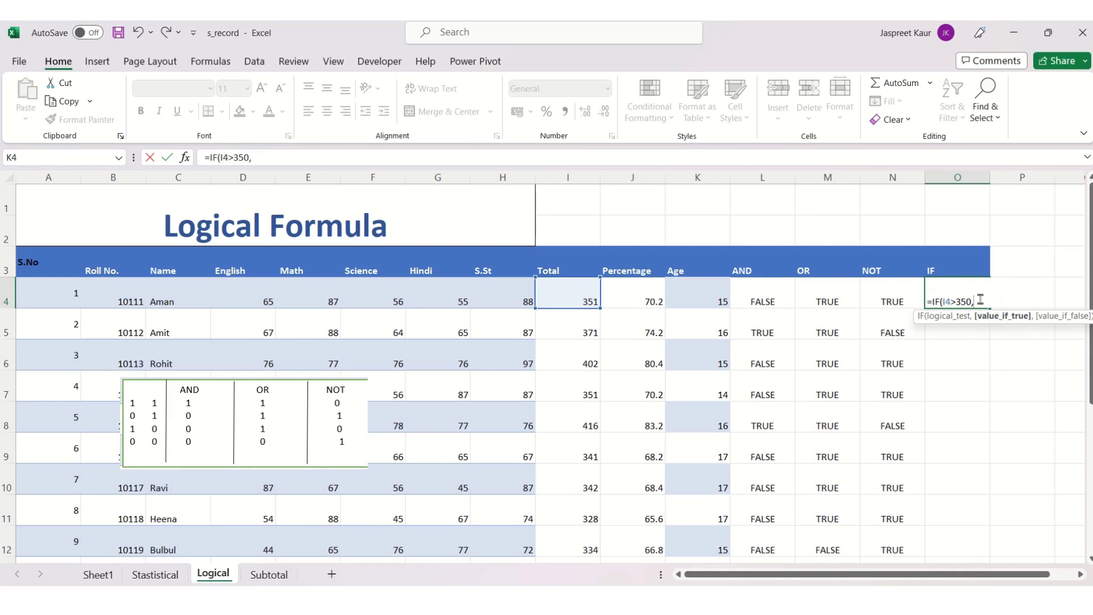
pyautogui.write('A')
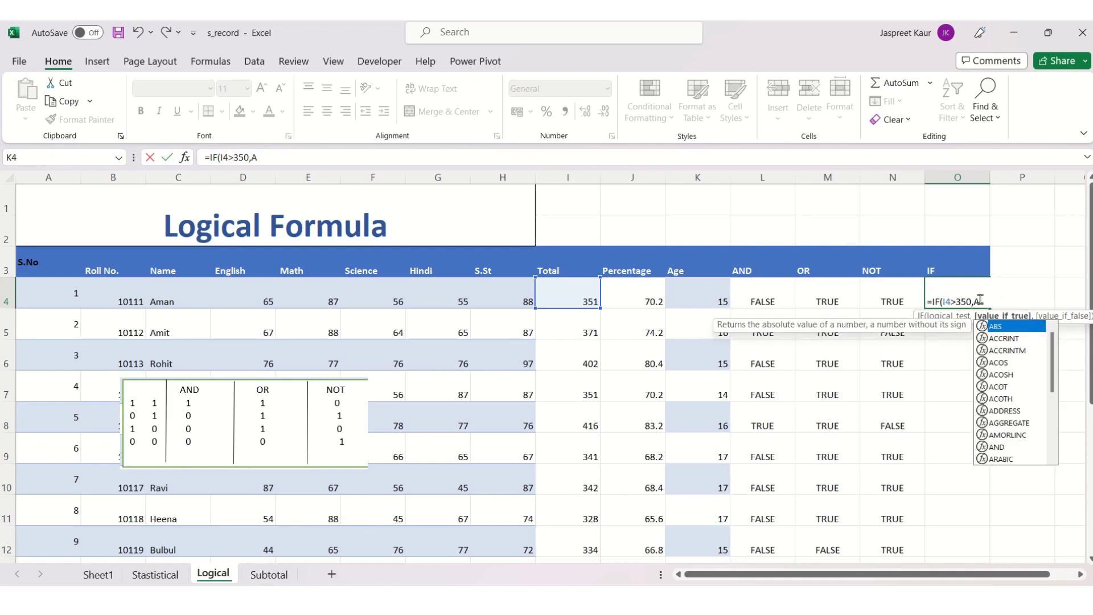
pyautogui.write('llowed ')
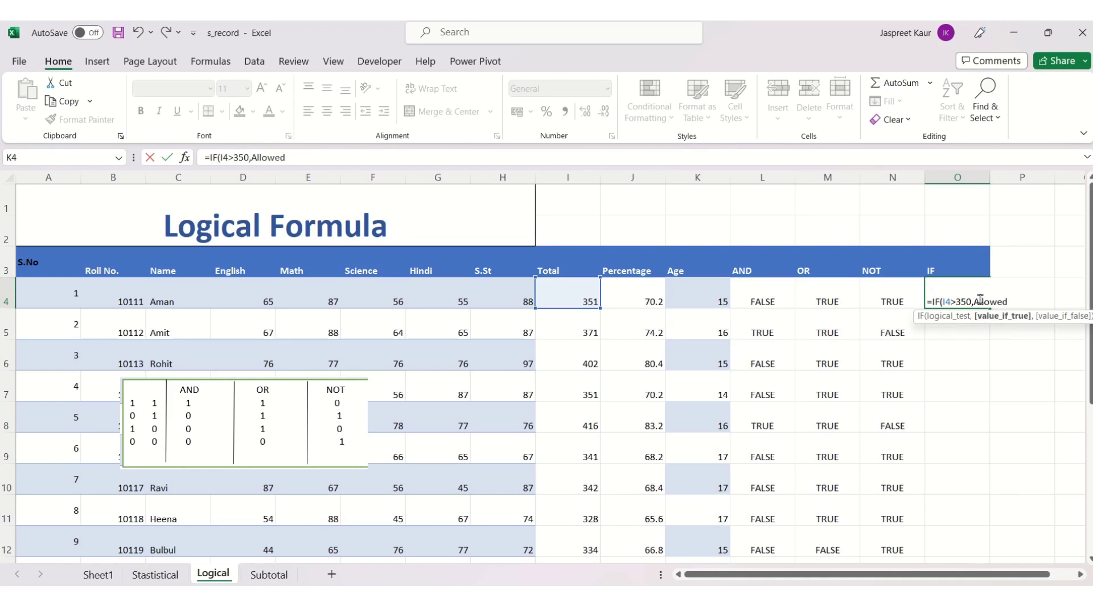
pyautogui.write('for ')
pyautogui.write('Tour')
pyautogui.write(',')
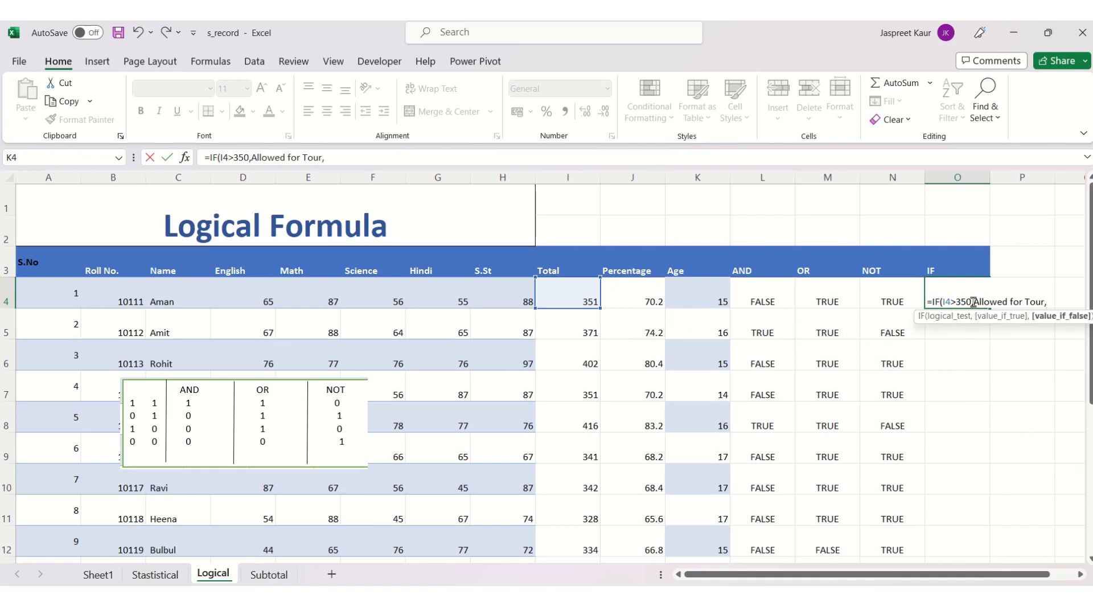
pyautogui.click(974, 301)
pyautogui.write('"')
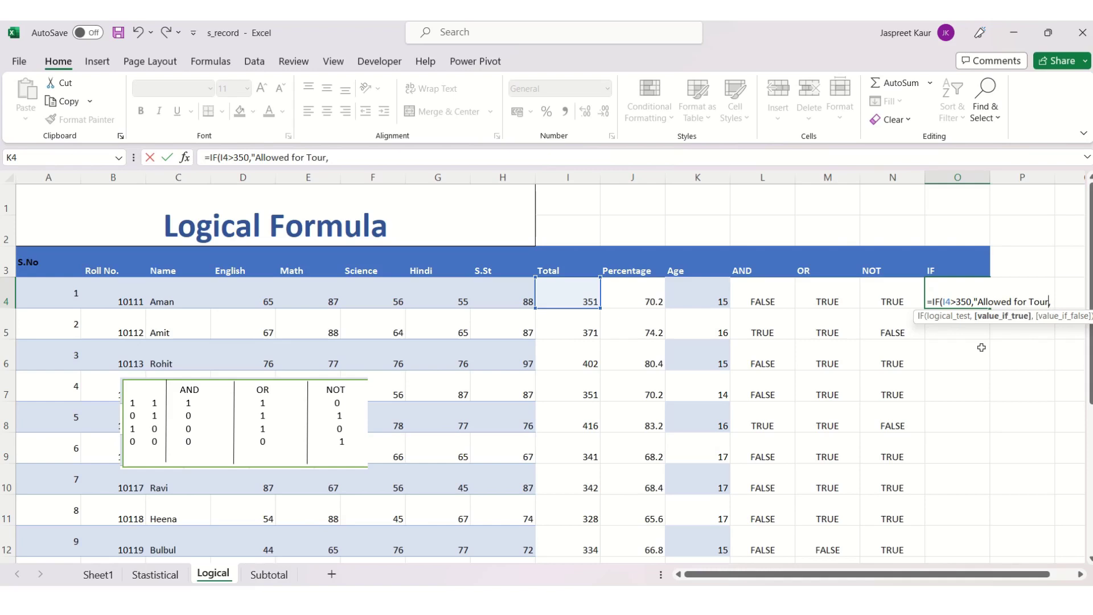
pyautogui.write('"')
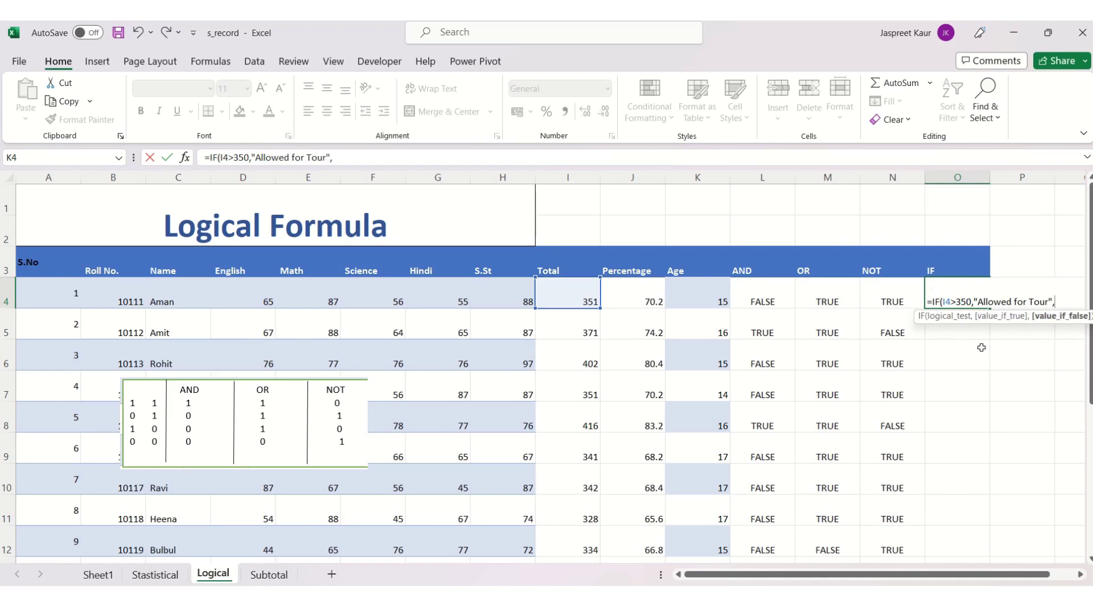
pyautogui.write('"N')
pyautogui.write('ot')
pyautogui.write(' Allowed"')
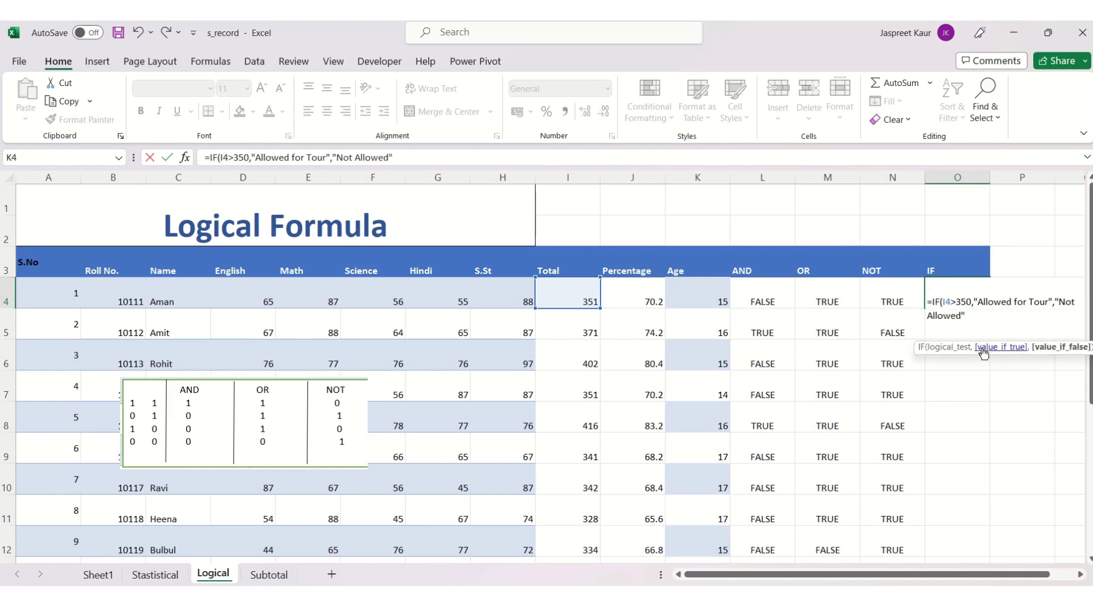
# Step: Commit O4's IF formula, fill it down to O13, and autofit column O
pyautogui.press('Return')
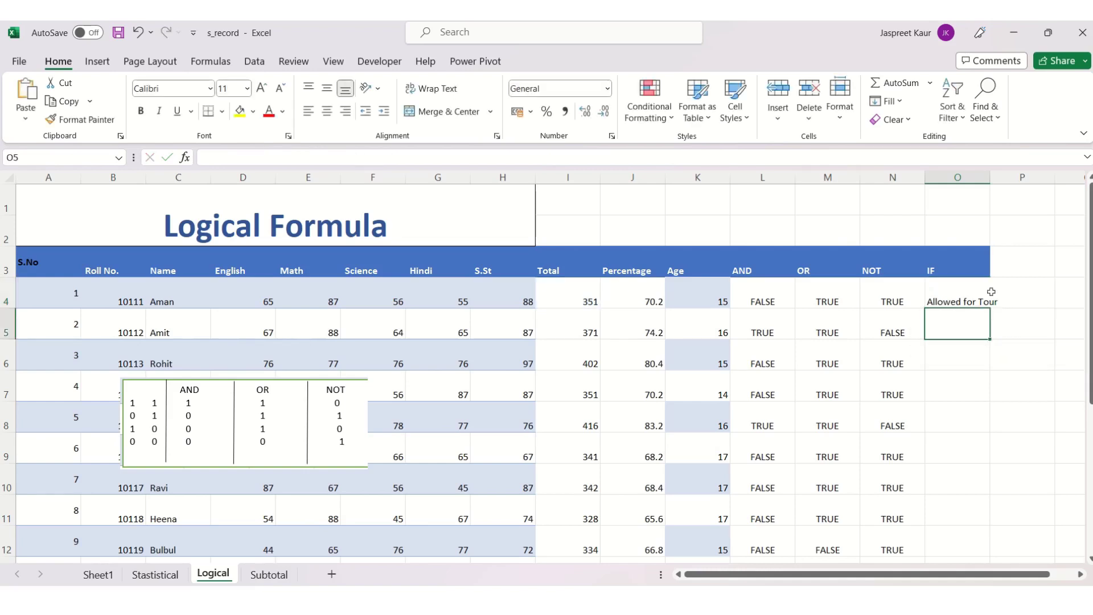
pyautogui.click(974, 289)
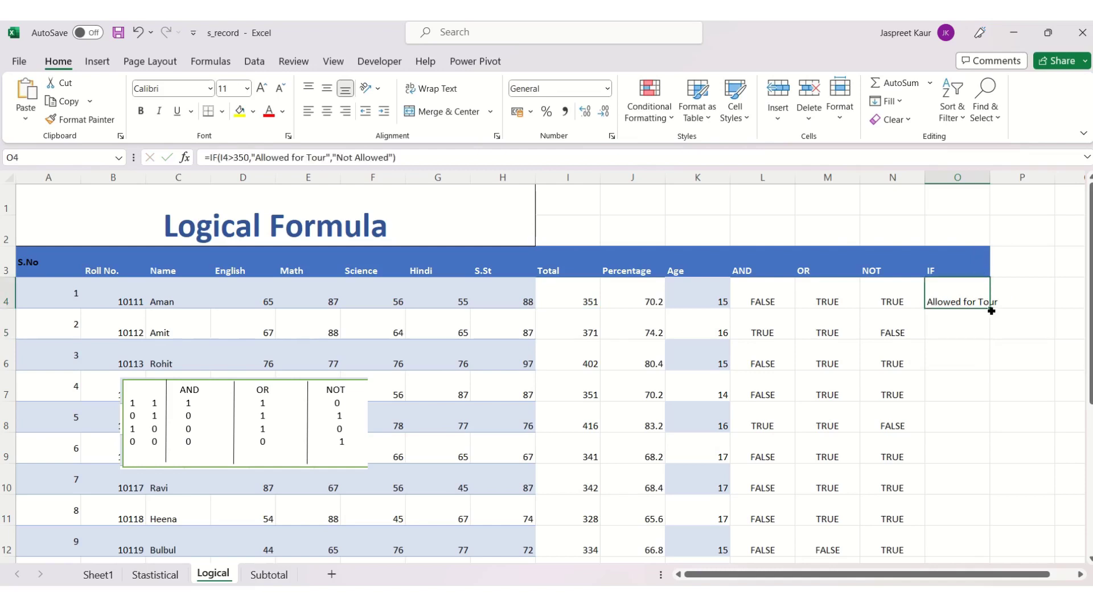
pyautogui.moveTo(991, 311)
pyautogui.mouseDown()
pyautogui.moveTo(976, 559)
pyautogui.moveTo(974, 529)
pyautogui.mouseUp()
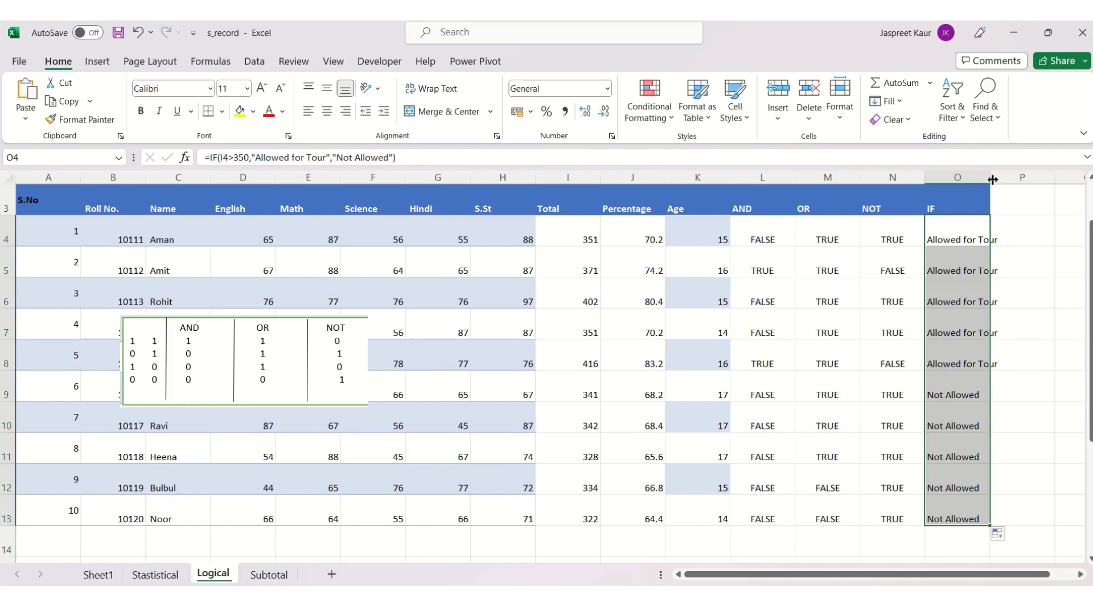
pyautogui.doubleClick(992, 180)
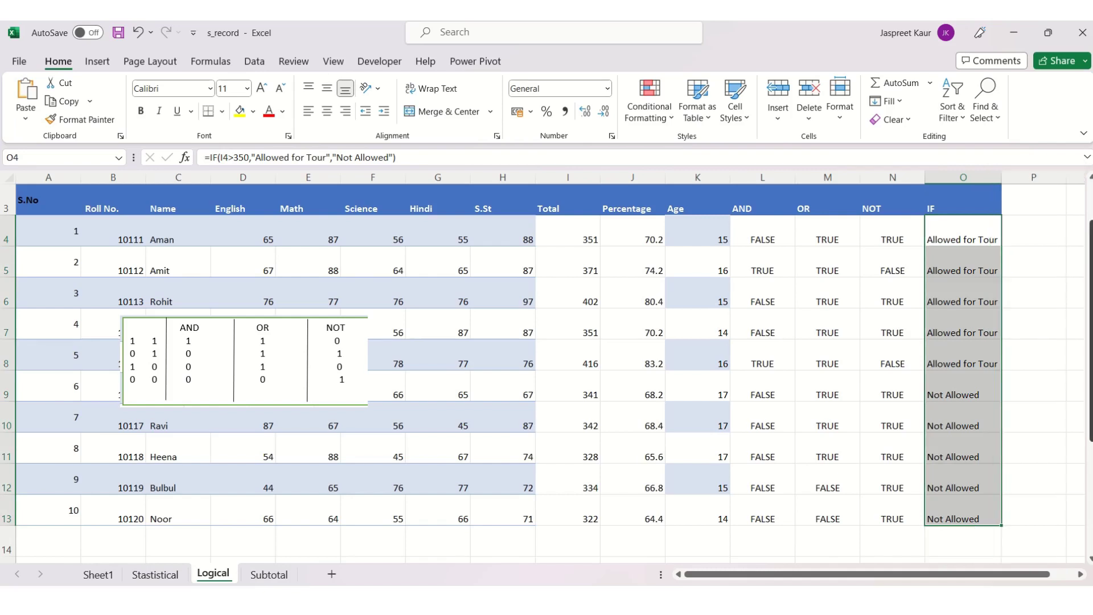
pyautogui.moveTo(1089, 311); pyautogui.dragTo(1089, 291)
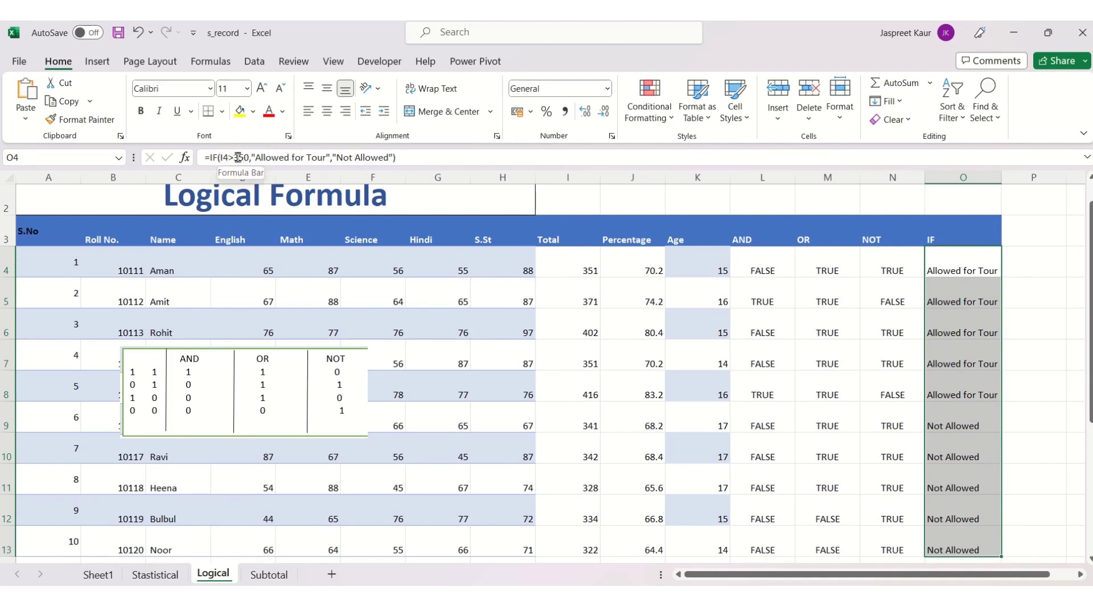
pyautogui.moveTo(249, 157); pyautogui.dragTo(223, 157)
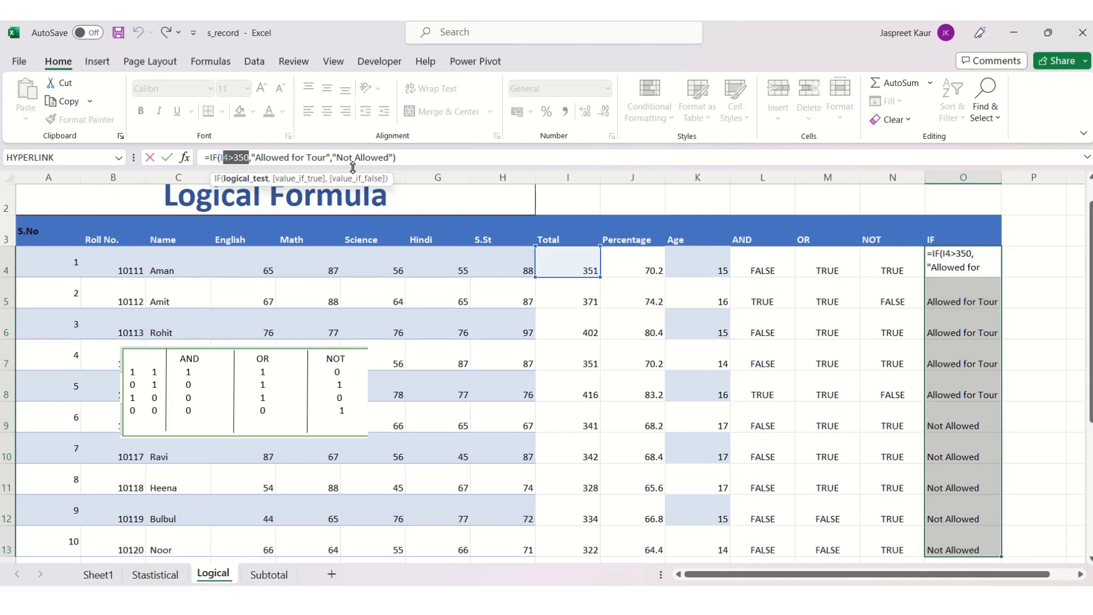
pyautogui.click(1045, 300)
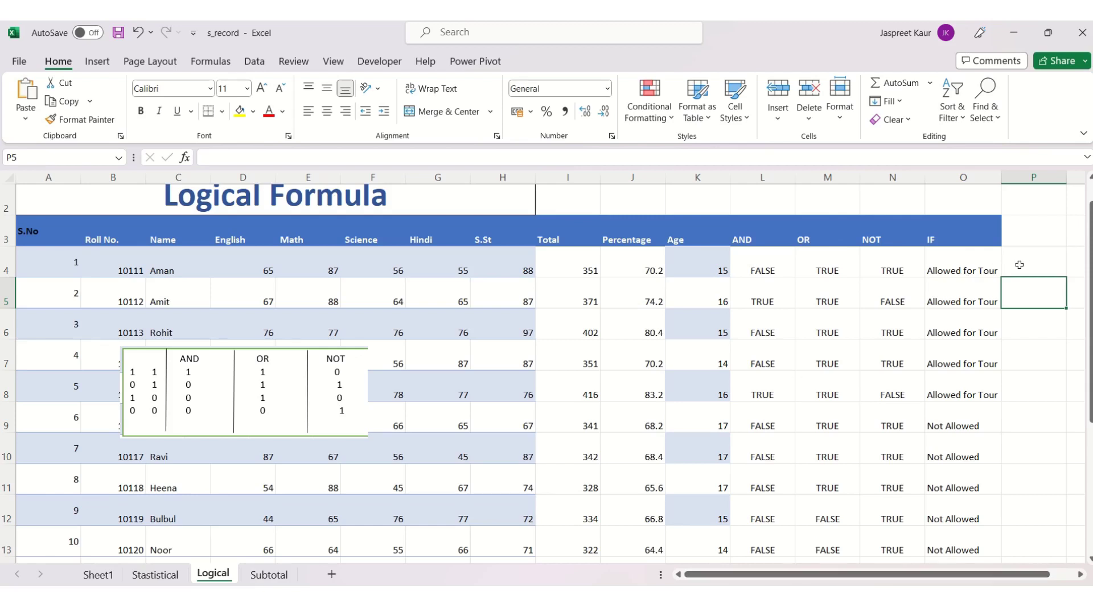
# Step: Head column P with 'If_AND' in cell P3
pyautogui.doubleClick(1023, 240)
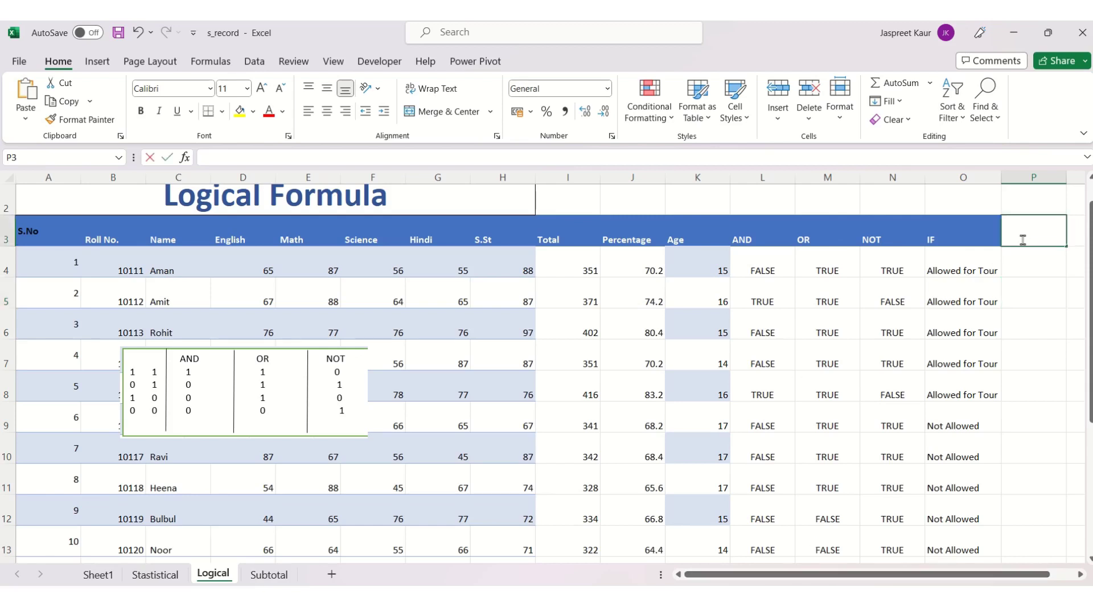
pyautogui.write('If')
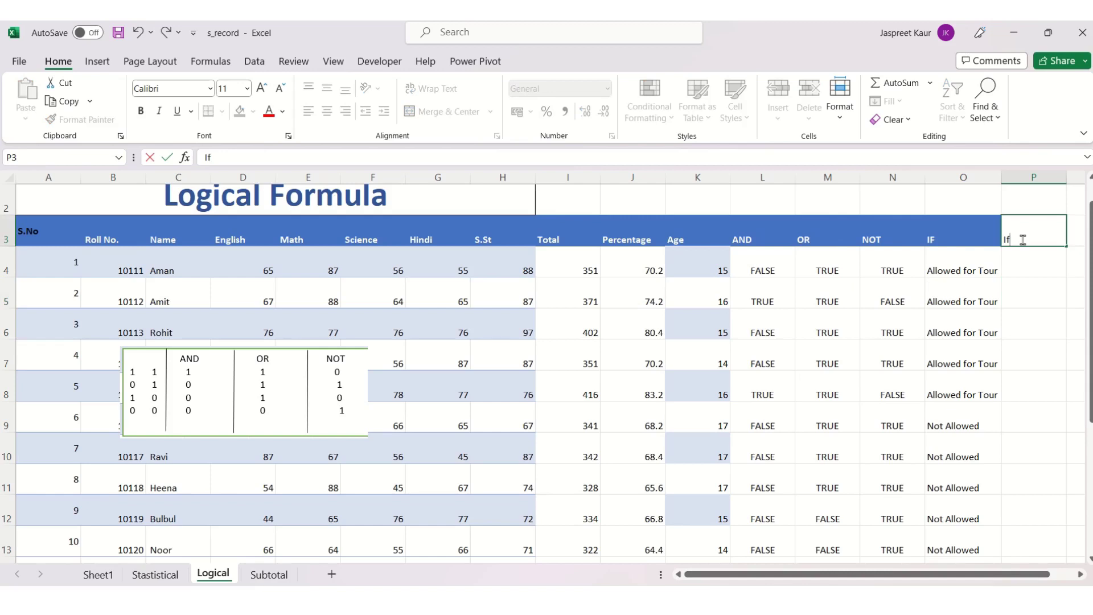
pyautogui.write('_An')
pyautogui.write('d')
pyautogui.press('BackSpace')
pyautogui.press('BackSpace')
pyautogui.write('ND')
pyautogui.click(1050, 271)
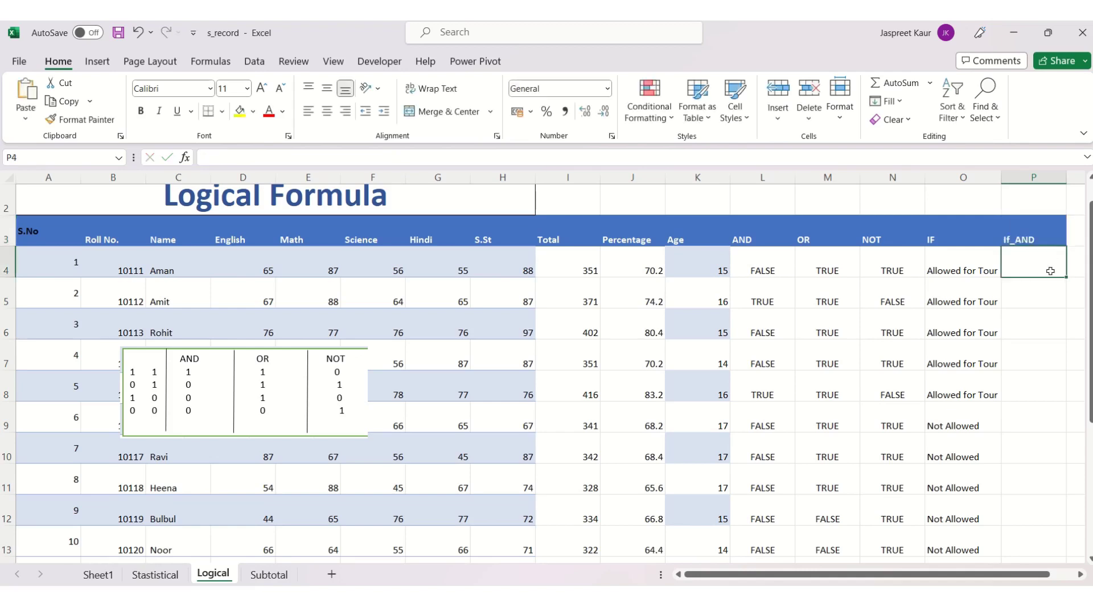
# Step: Enter =IF(AND(I4>350,K4>15),"Allowed For Tour","Not allowed") in P4
pyautogui.write('=if')
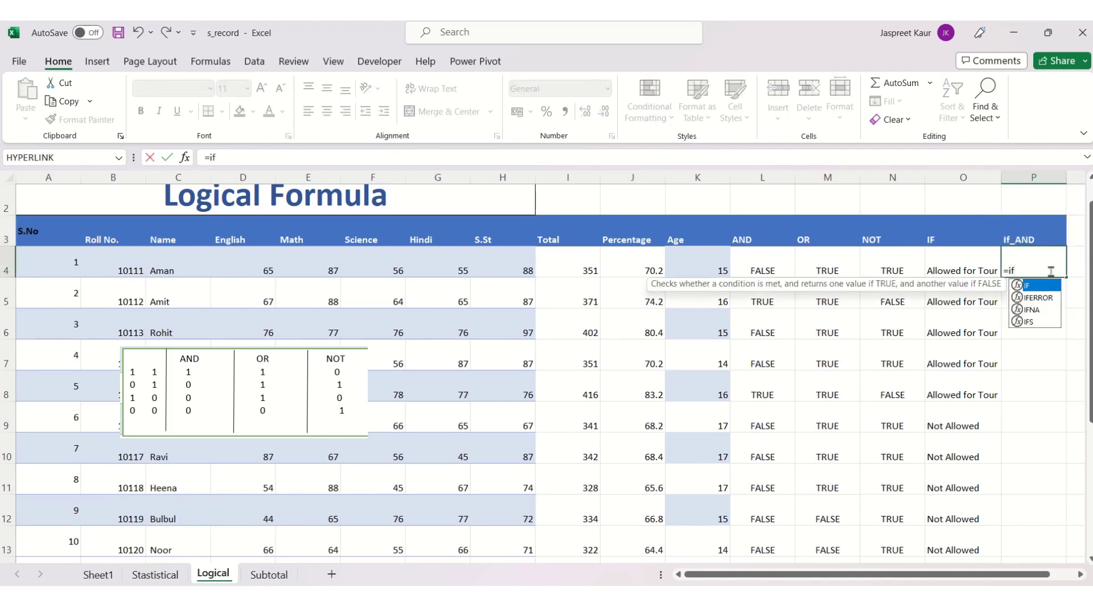
pyautogui.write('(')
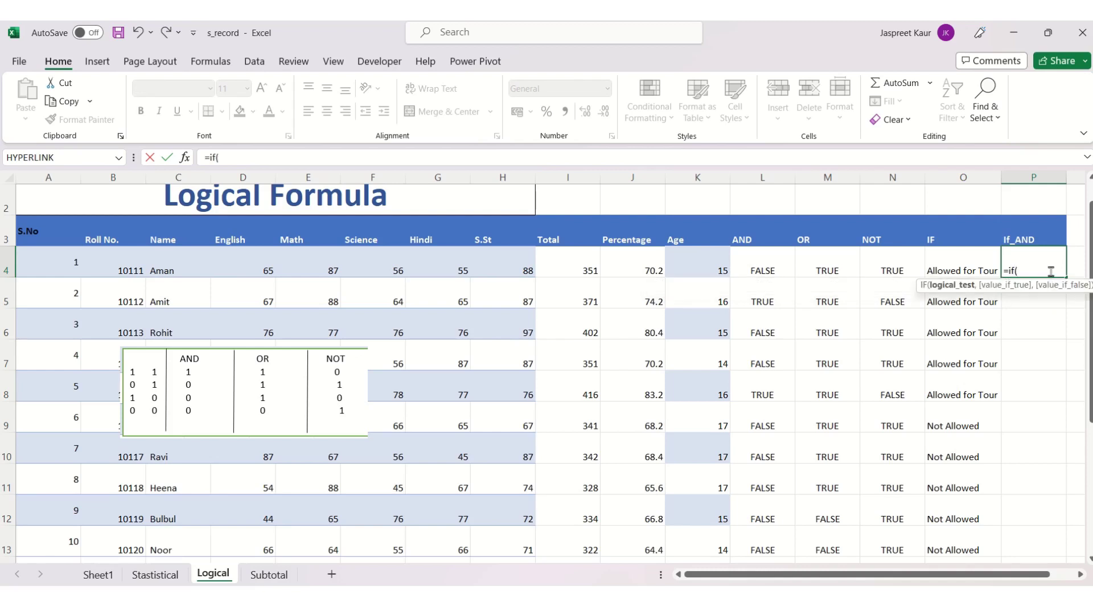
pyautogui.write('And')
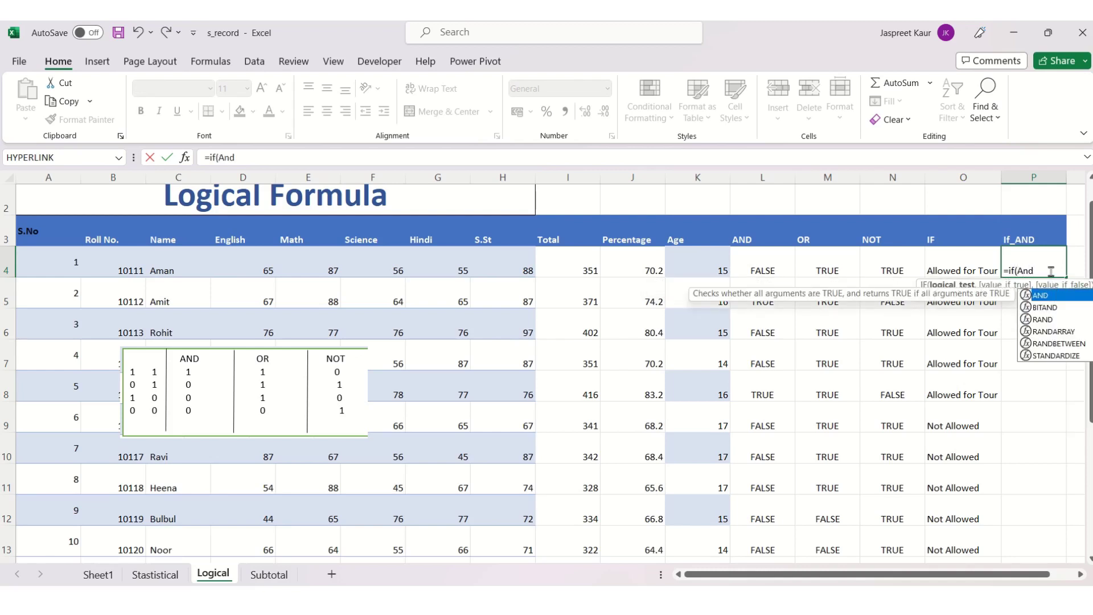
pyautogui.doubleClick(1048, 295)
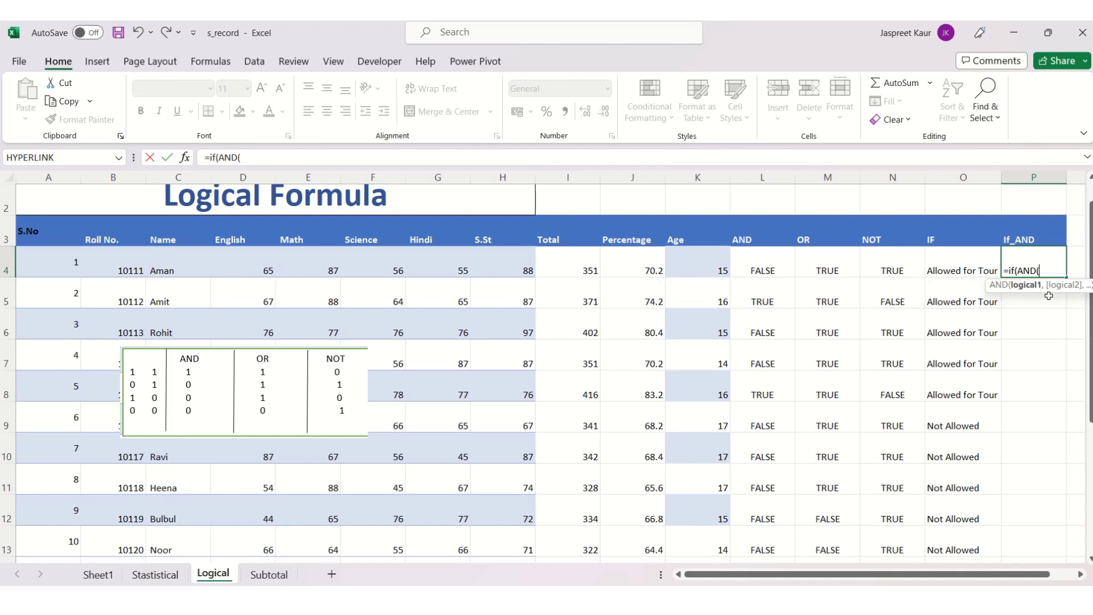
pyautogui.click(570, 264)
pyautogui.write('>3')
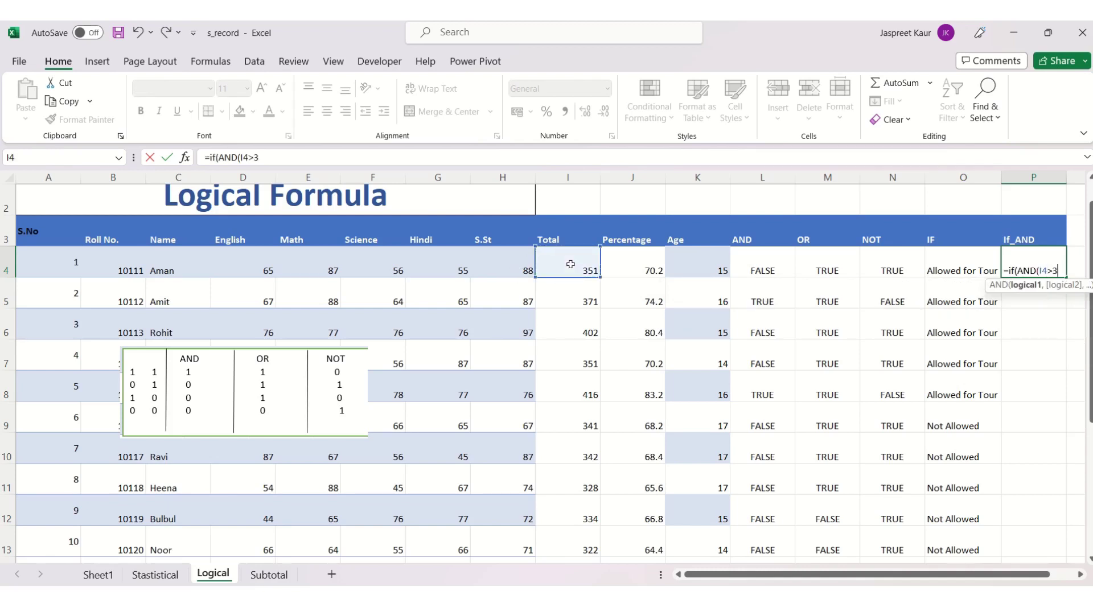
pyautogui.write('50,')
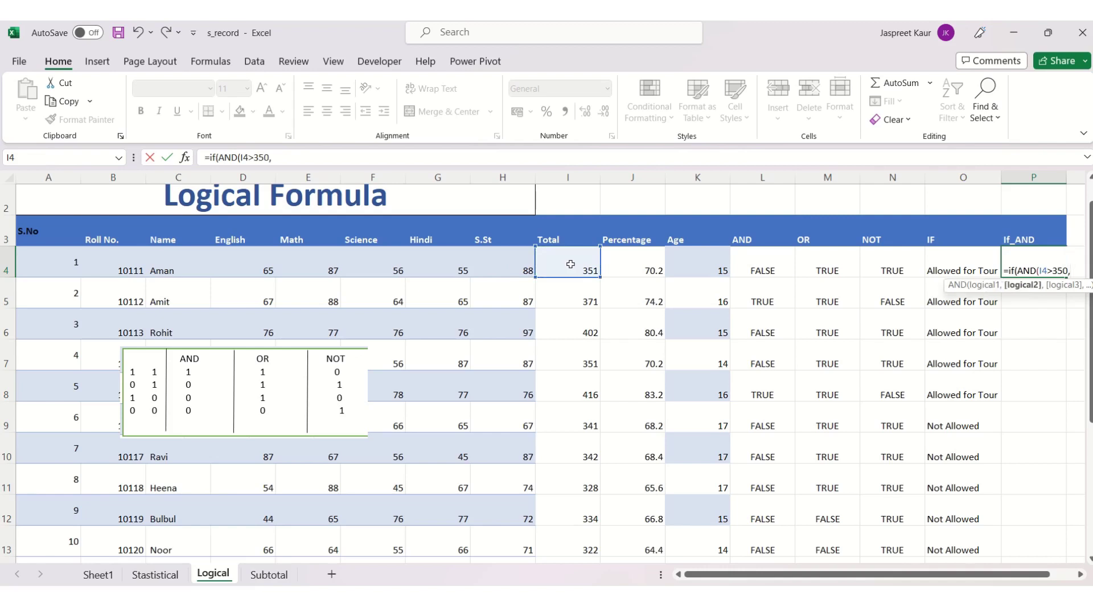
pyautogui.click(708, 274)
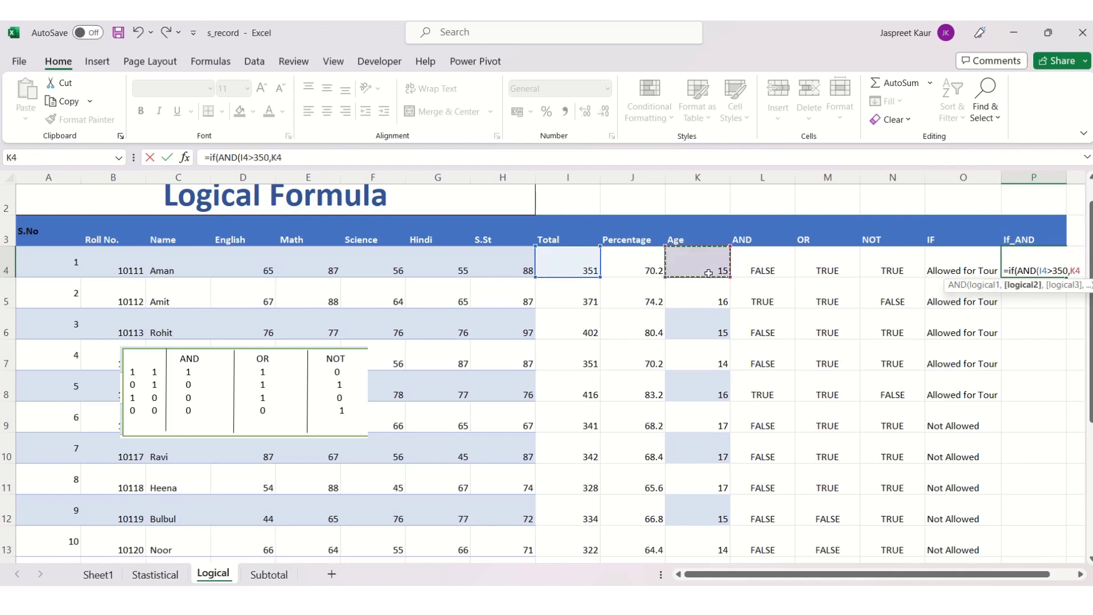
pyautogui.write('>15')
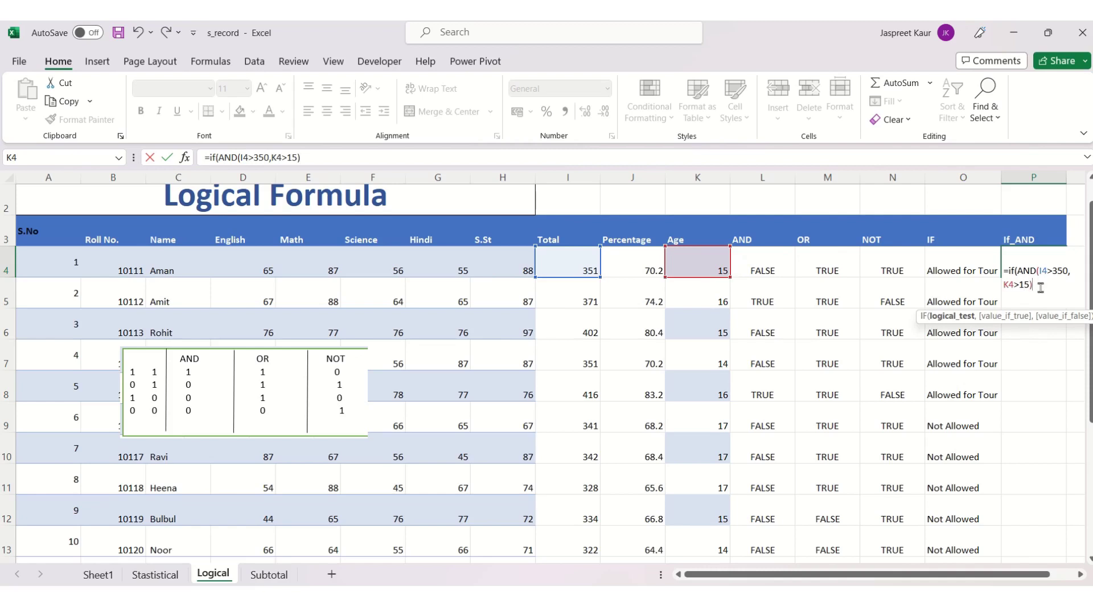
pyautogui.write(',"')
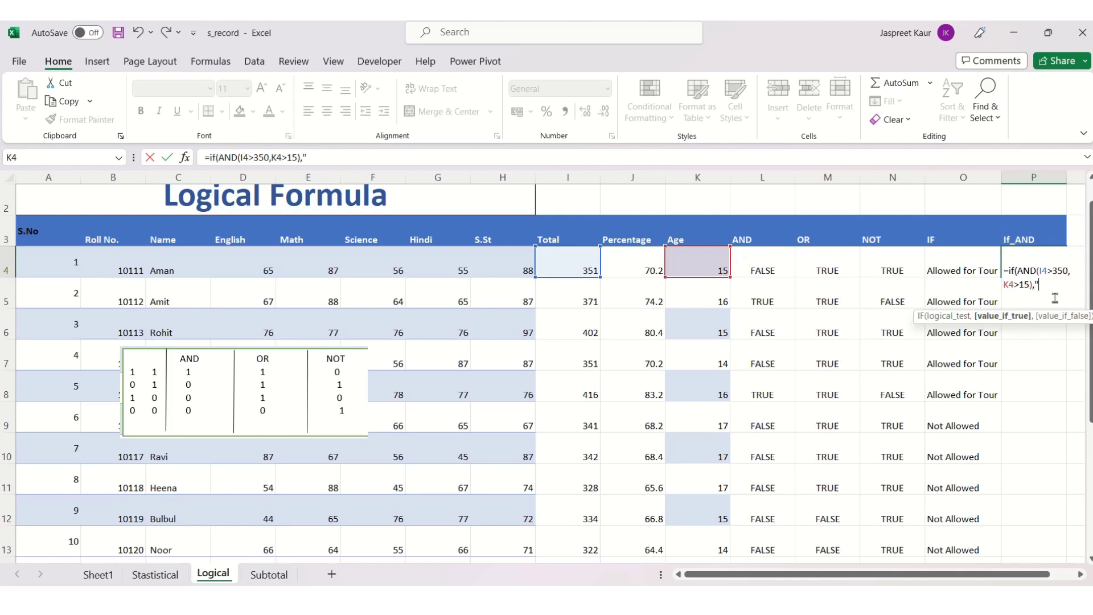
pyautogui.write('Allo')
pyautogui.write('w')
pyautogui.write('ed F')
pyautogui.write('or Tou')
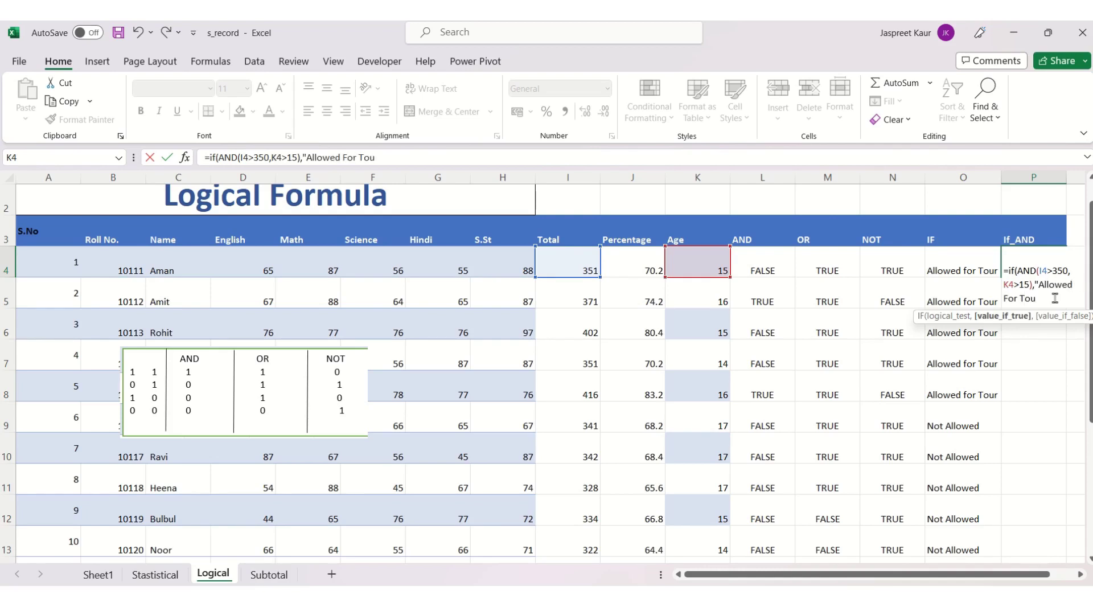
pyautogui.write('r"')
pyautogui.write(',N')
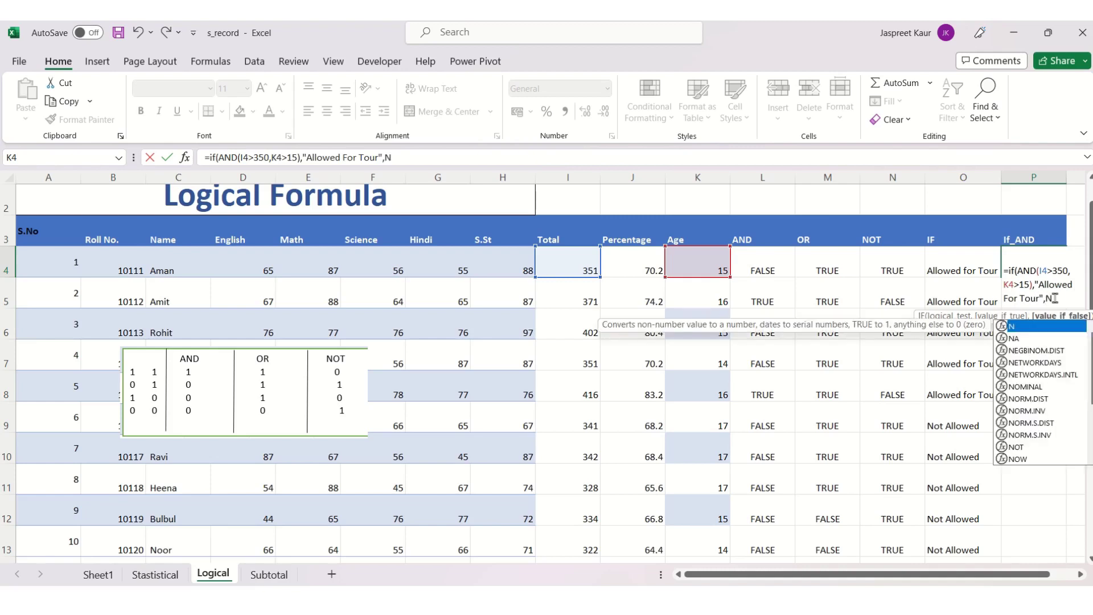
pyautogui.write('ot all')
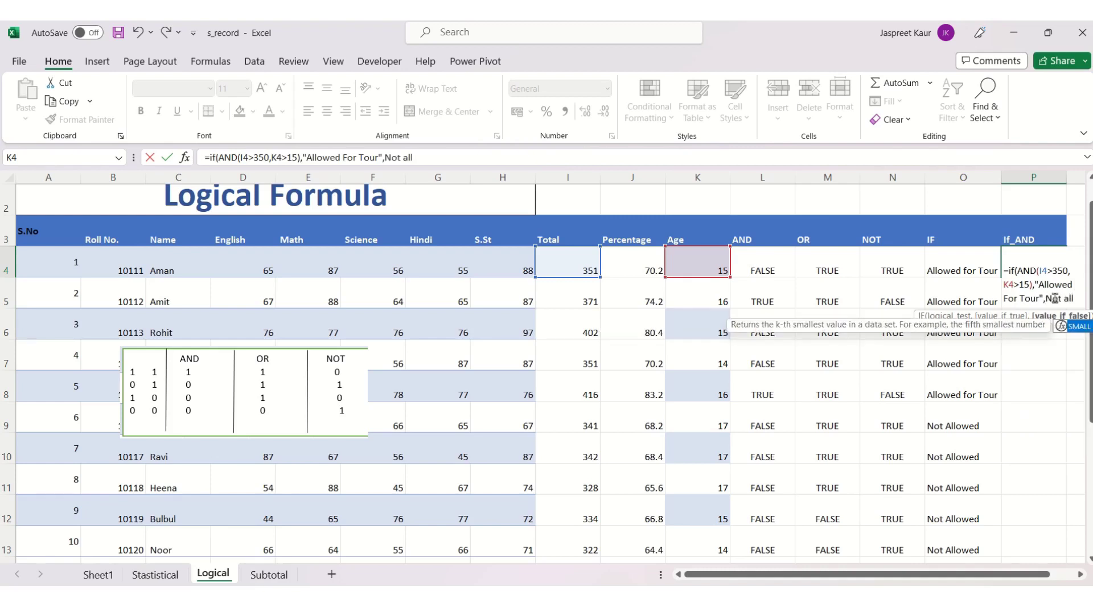
pyautogui.write('owed')
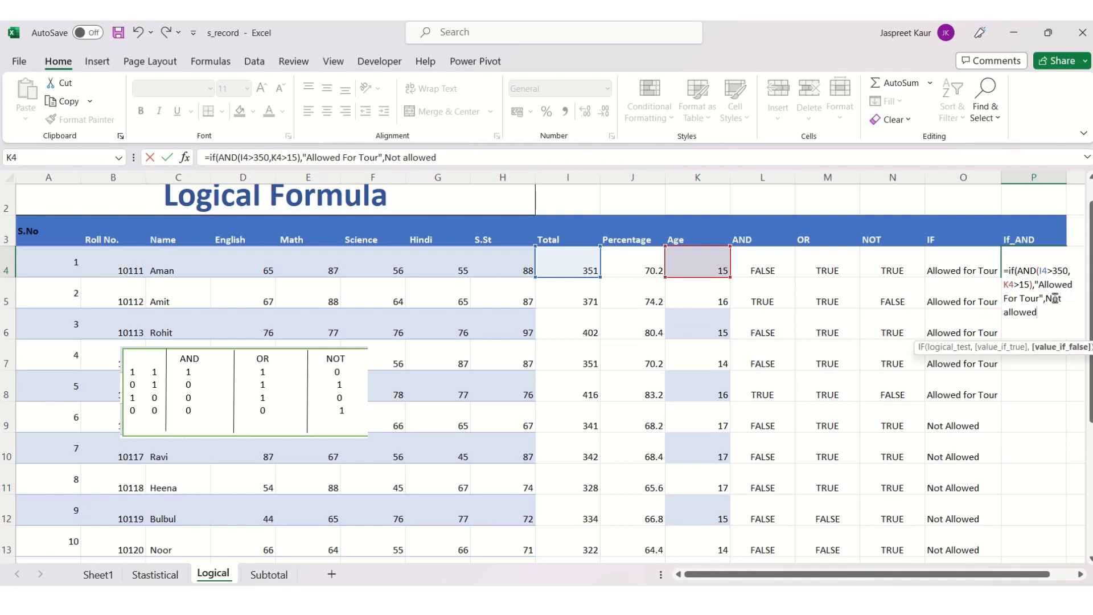
pyautogui.write('")')
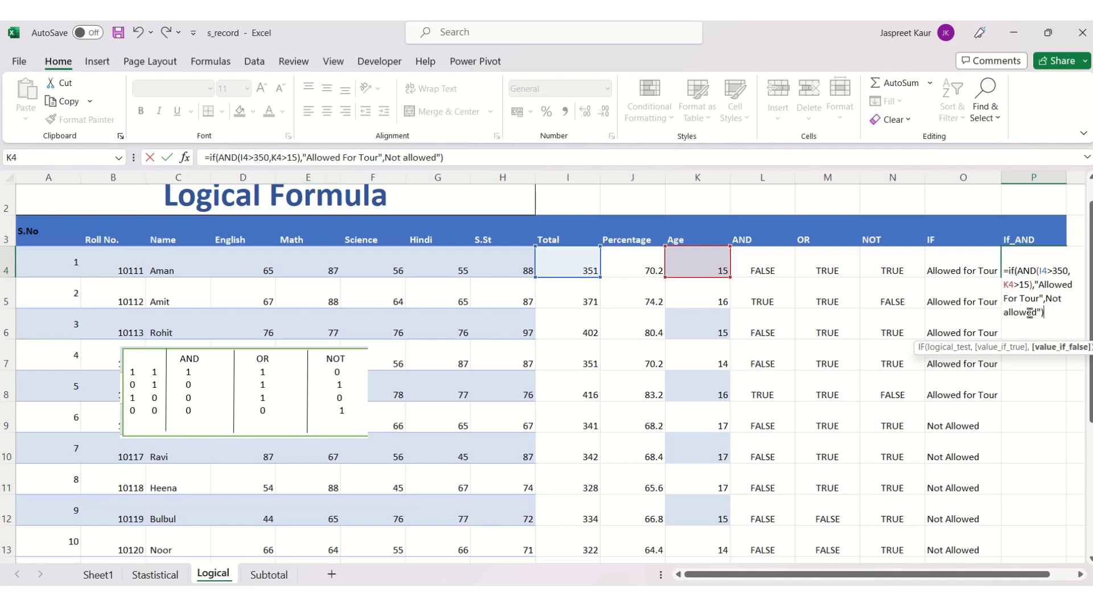
# Step: Enter the IF(AND) tour formula in P4, fill it down to P13, and autofit column P
pyautogui.press('Return')
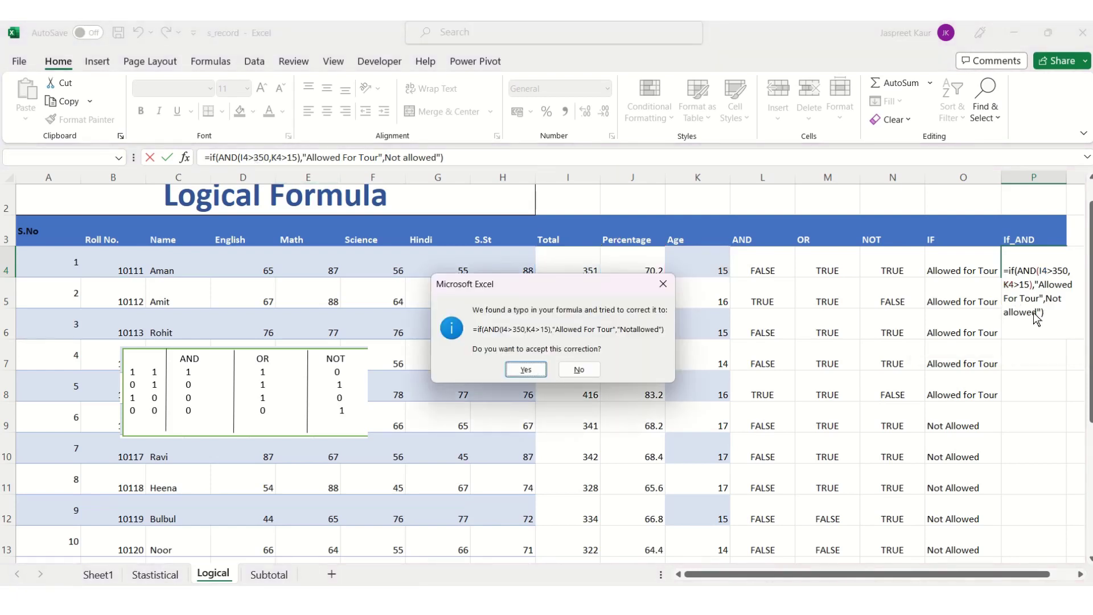
pyautogui.click(527, 369)
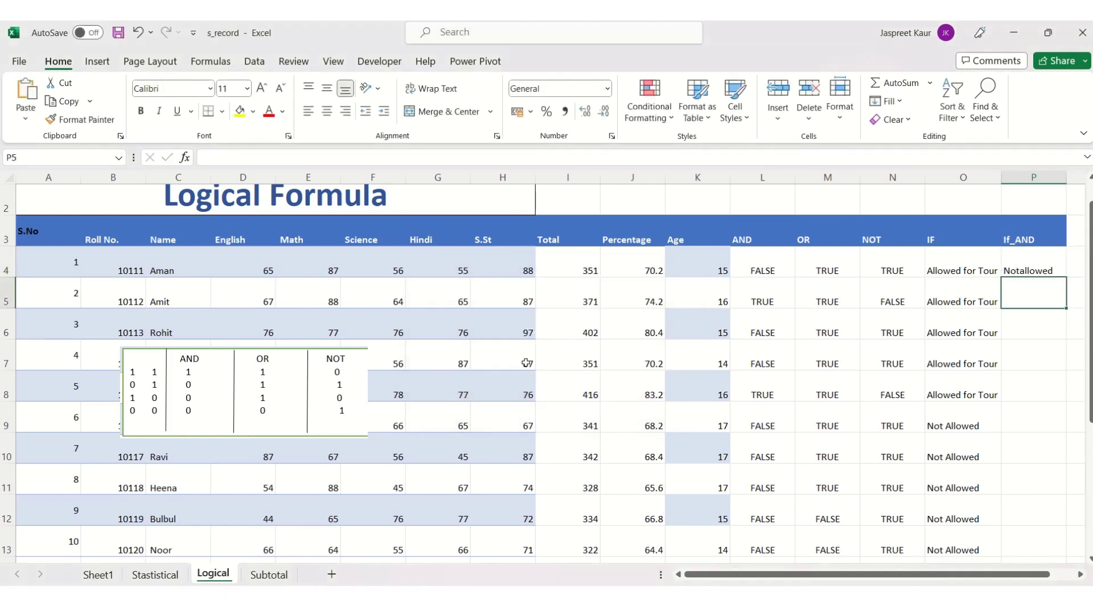
pyautogui.click(1001, 265)
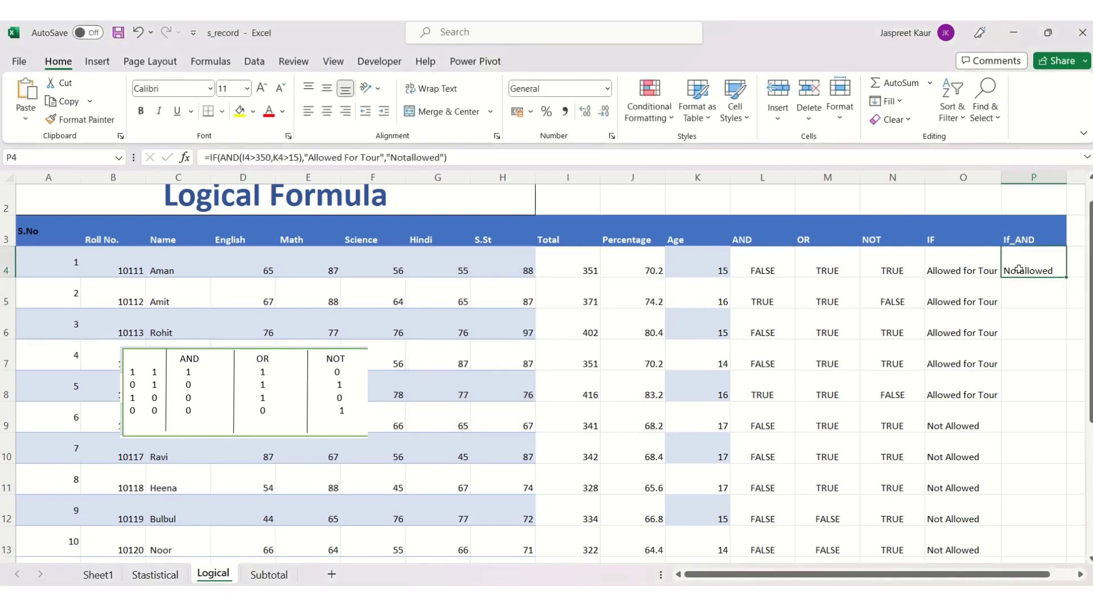
pyautogui.moveTo(1064, 277); pyautogui.dragTo(1066, 557)
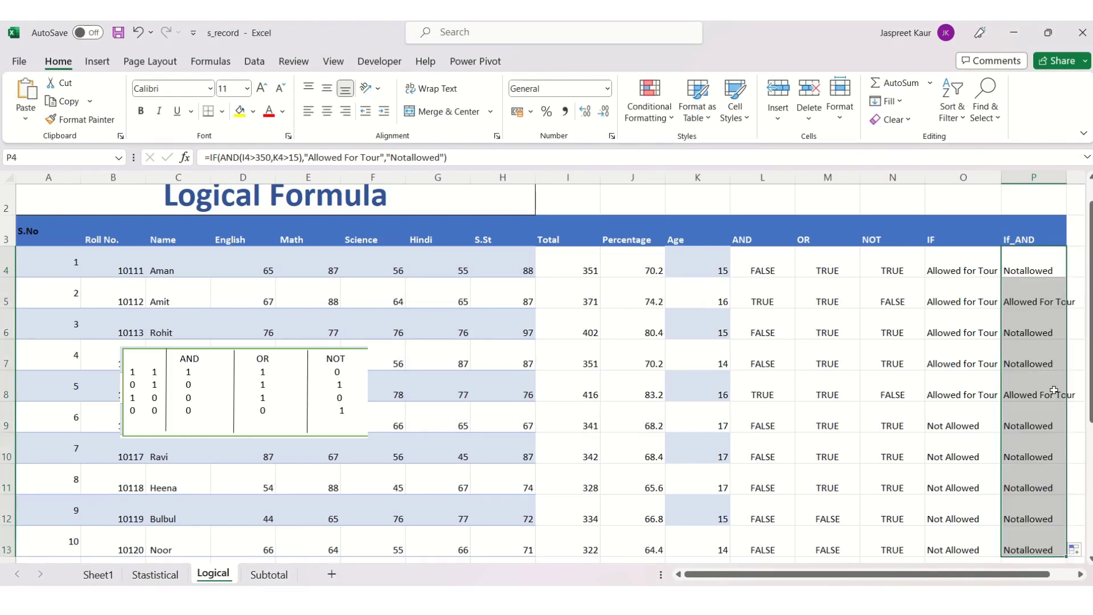
pyautogui.doubleClick(1068, 177)
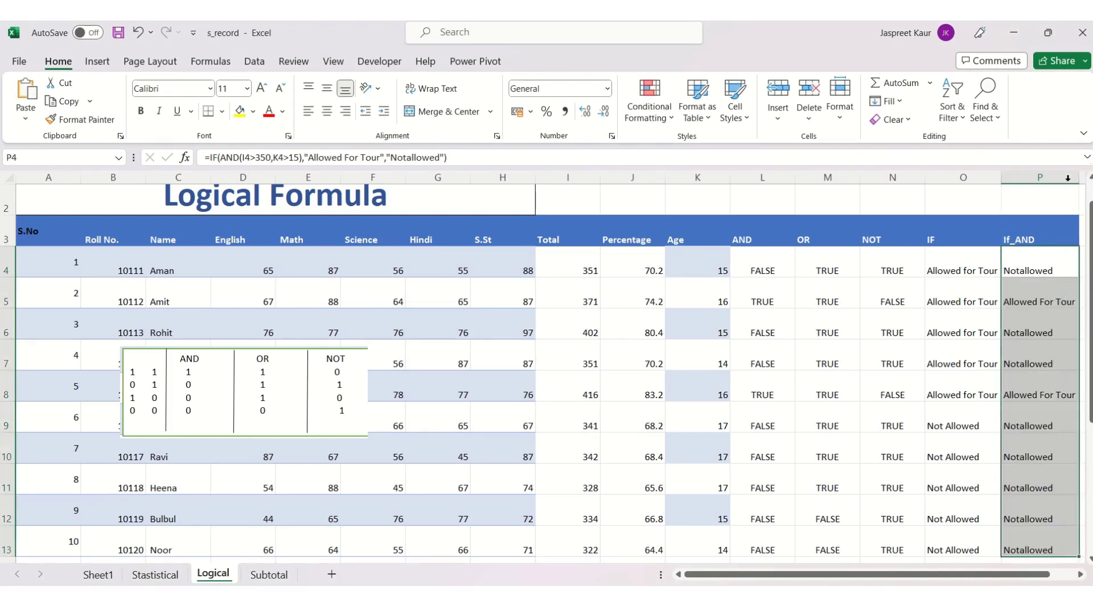
pyautogui.click(1033, 261)
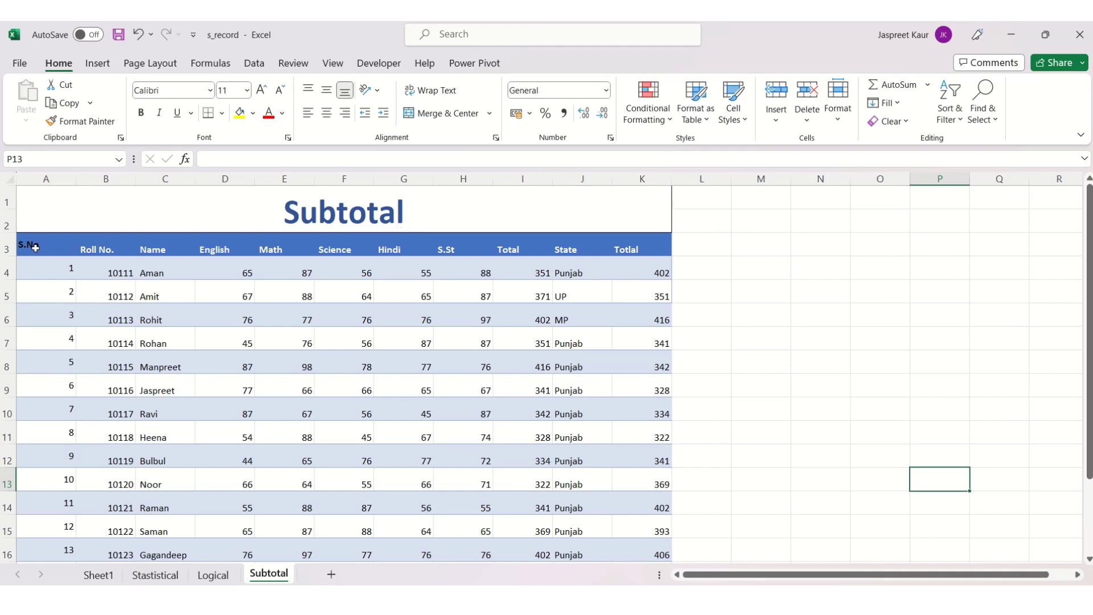
# Step: Select the Subtotal table's header cells across row 3, starting from A3
pyautogui.moveTo(35, 247); pyautogui.dragTo(626, 241)
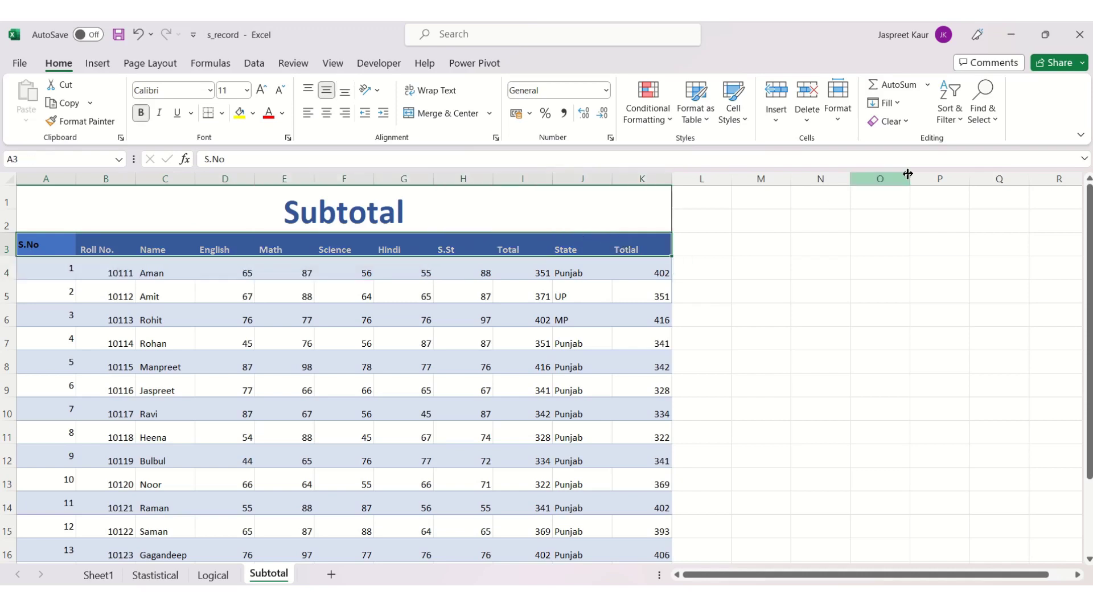
# Step: Turn on filter dropdowns for the Subtotal table's header row, leaving S.No unfiltered
pyautogui.click(950, 107)
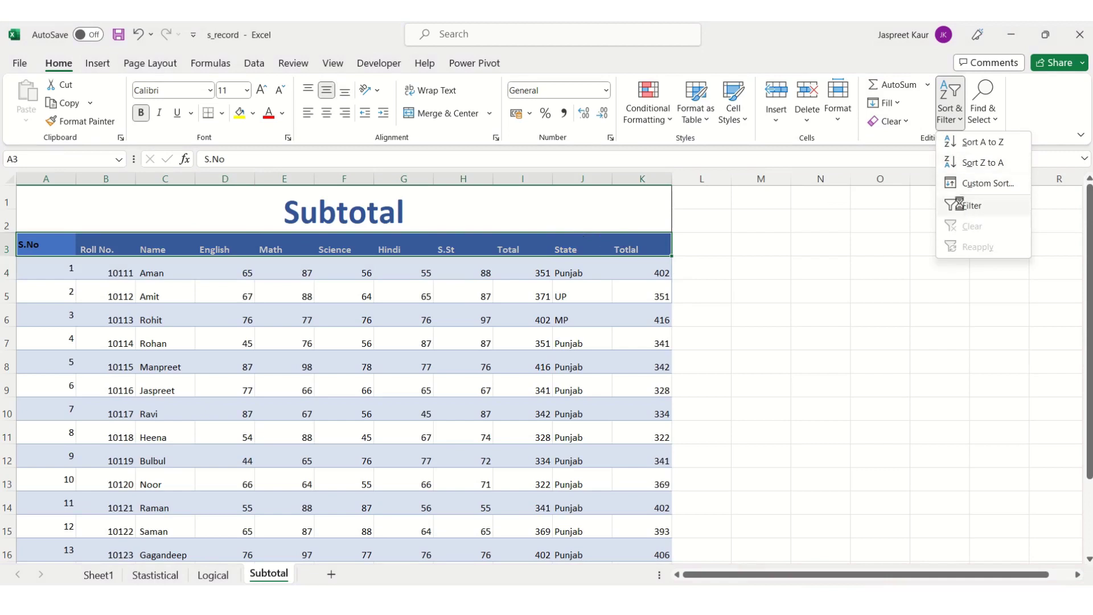
pyautogui.click(968, 205)
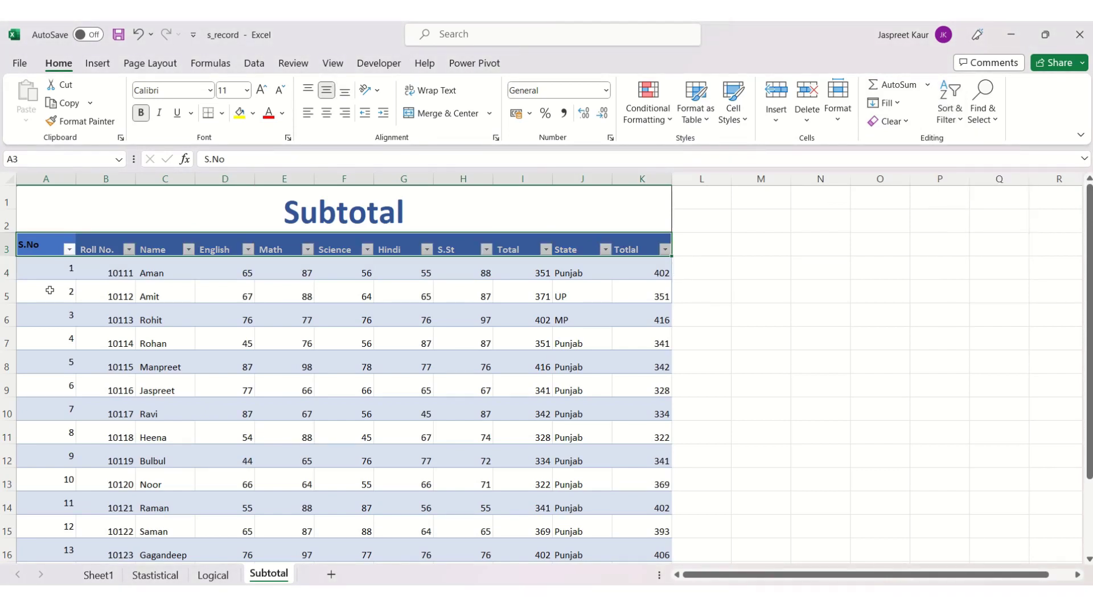
pyautogui.click(69, 250)
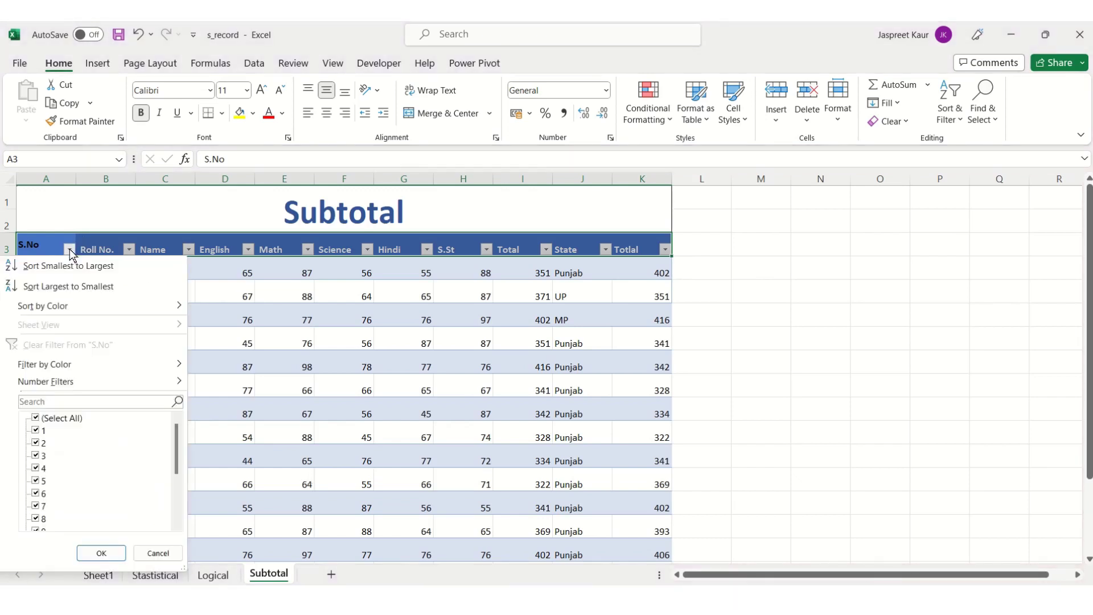
pyautogui.click(35, 418)
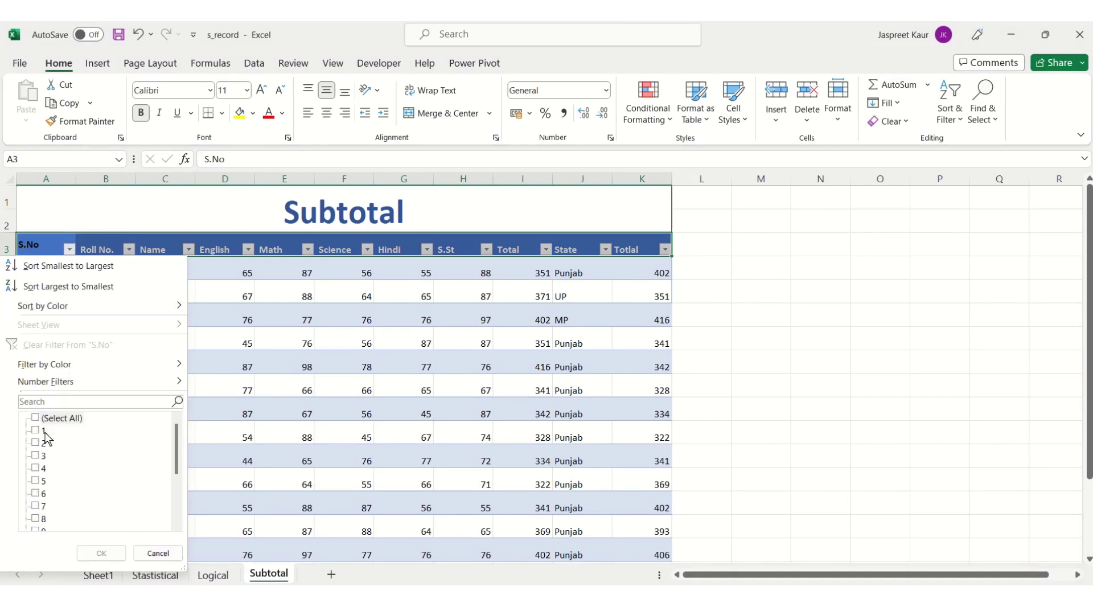
pyautogui.click(42, 421)
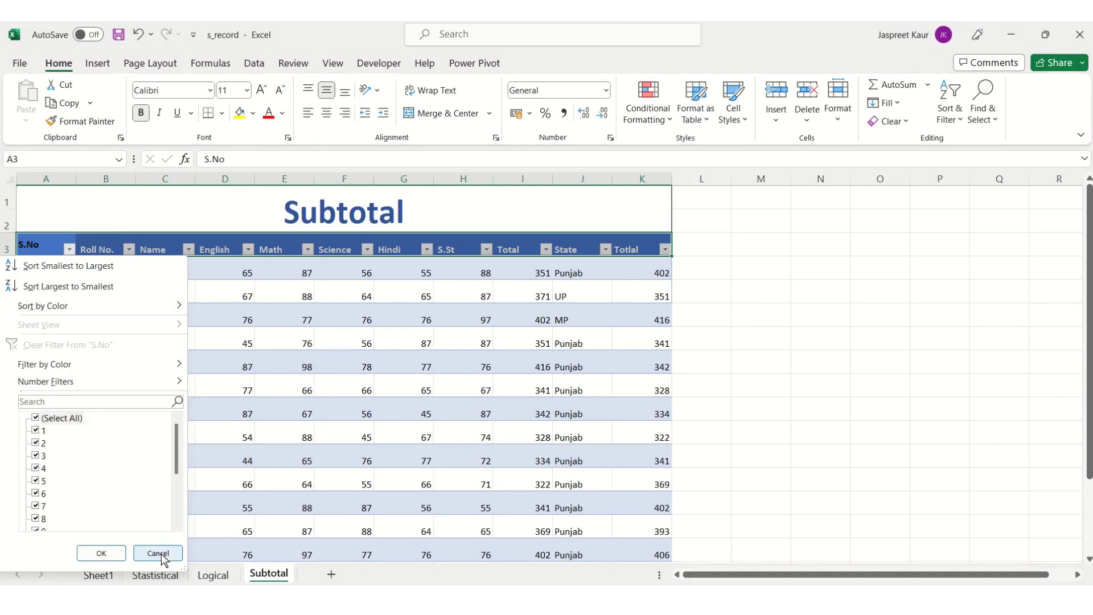
pyautogui.click(158, 552)
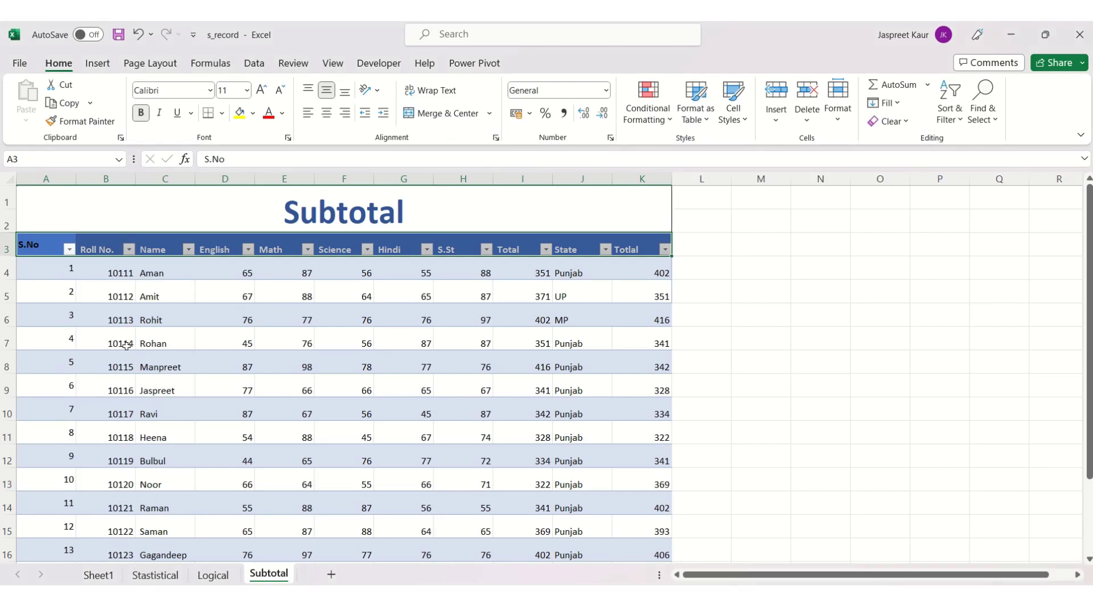
# Step: Filter Roll No. to show only 10114, 10115 and 10117
pyautogui.click(129, 250)
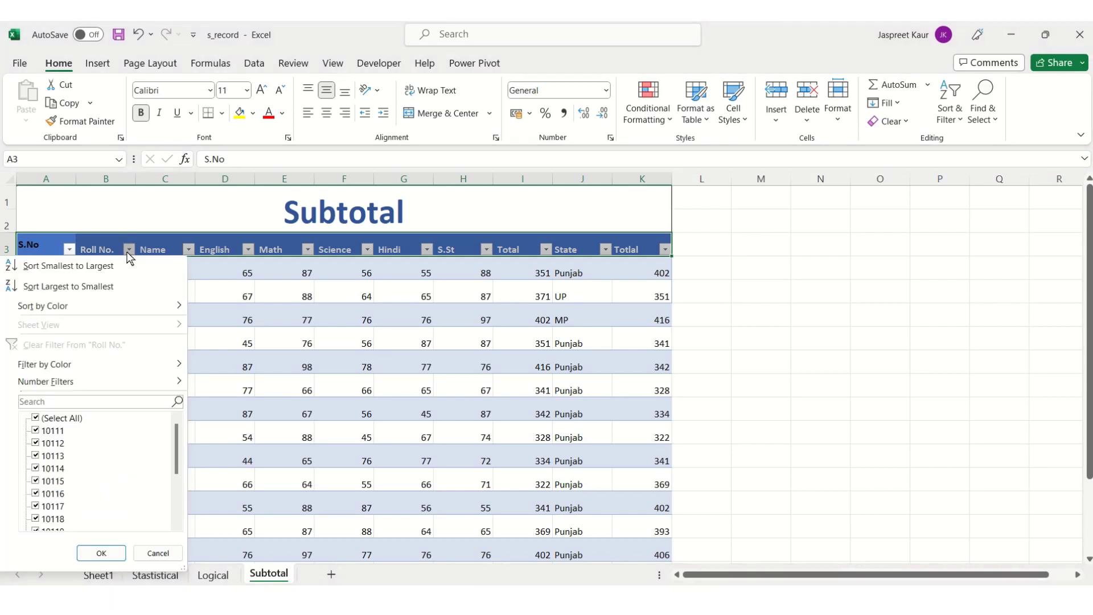
pyautogui.click(37, 419)
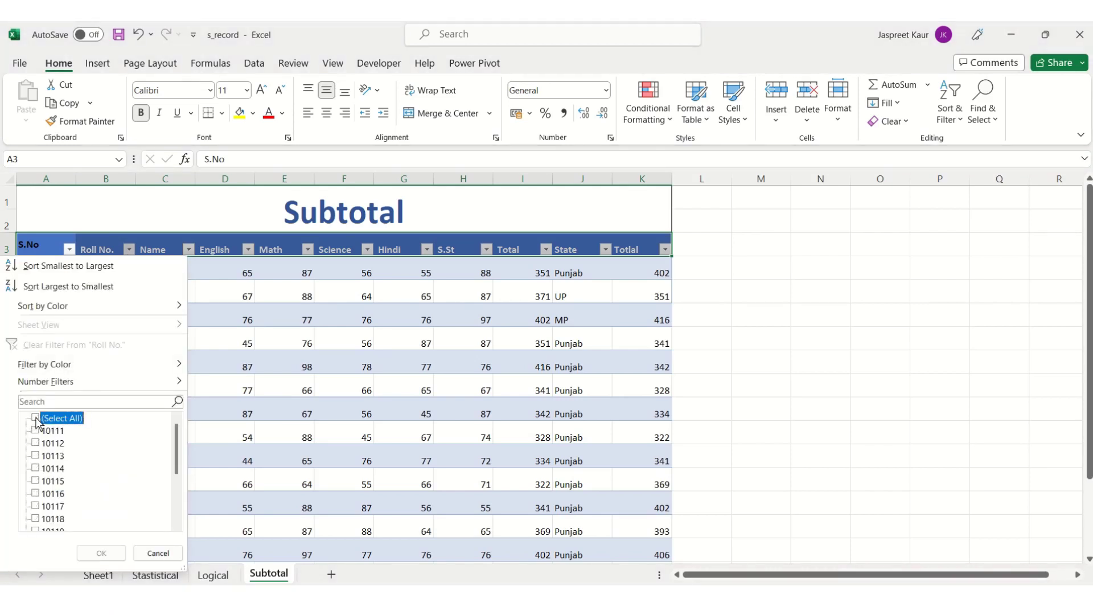
pyautogui.click(35, 480)
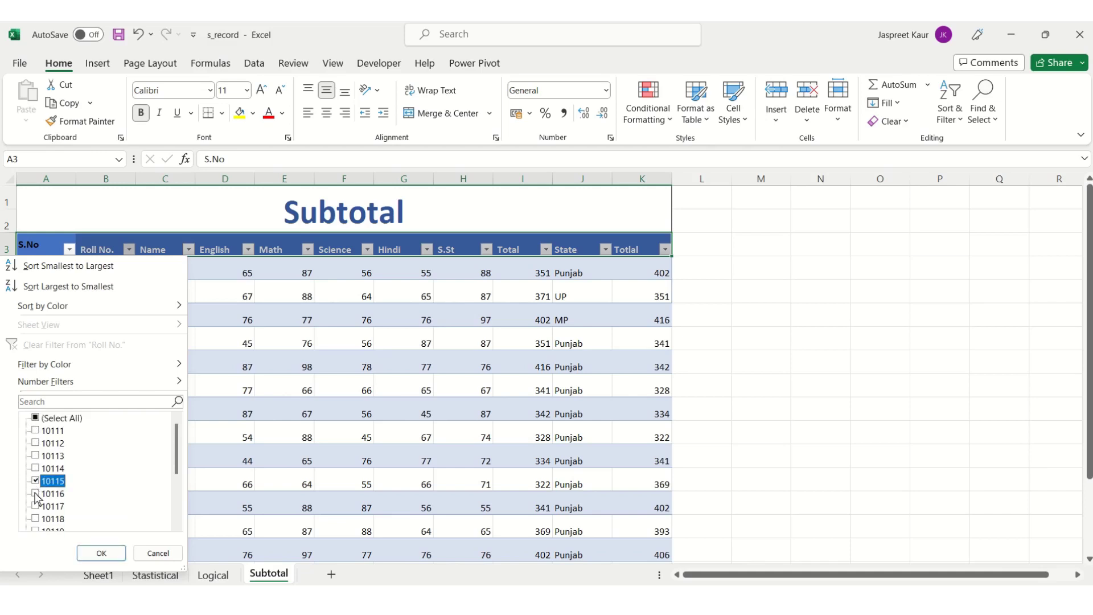
pyautogui.click(35, 506)
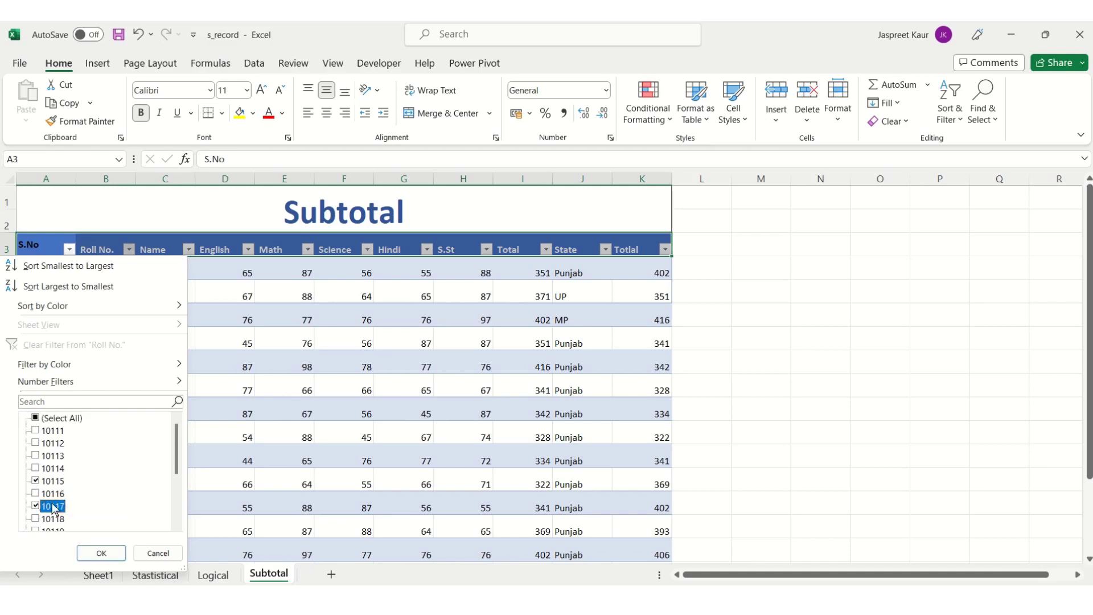
pyautogui.click(36, 468)
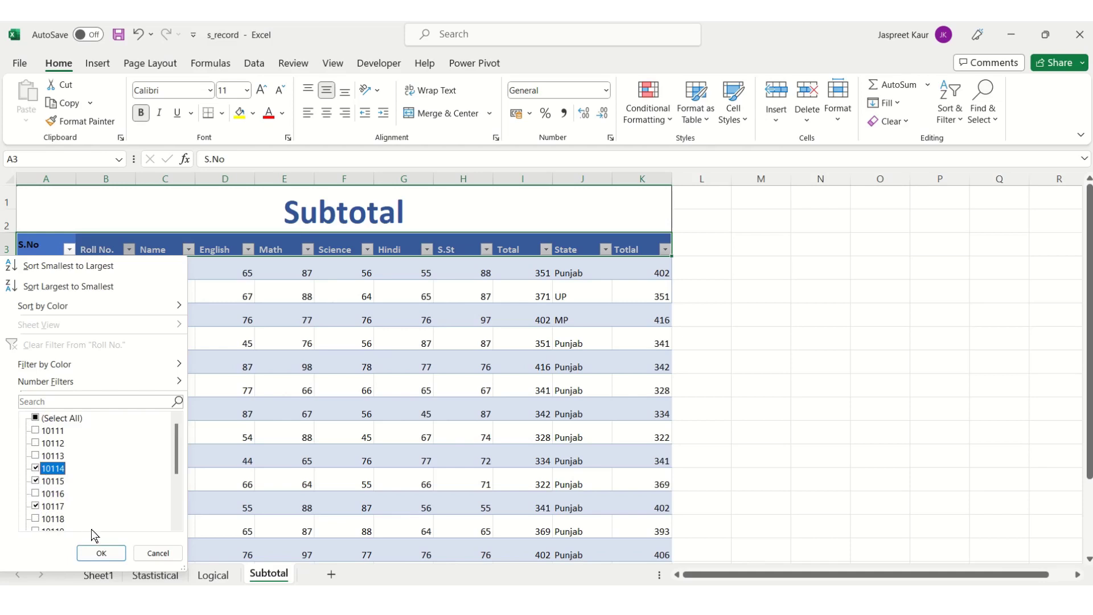
pyautogui.click(102, 553)
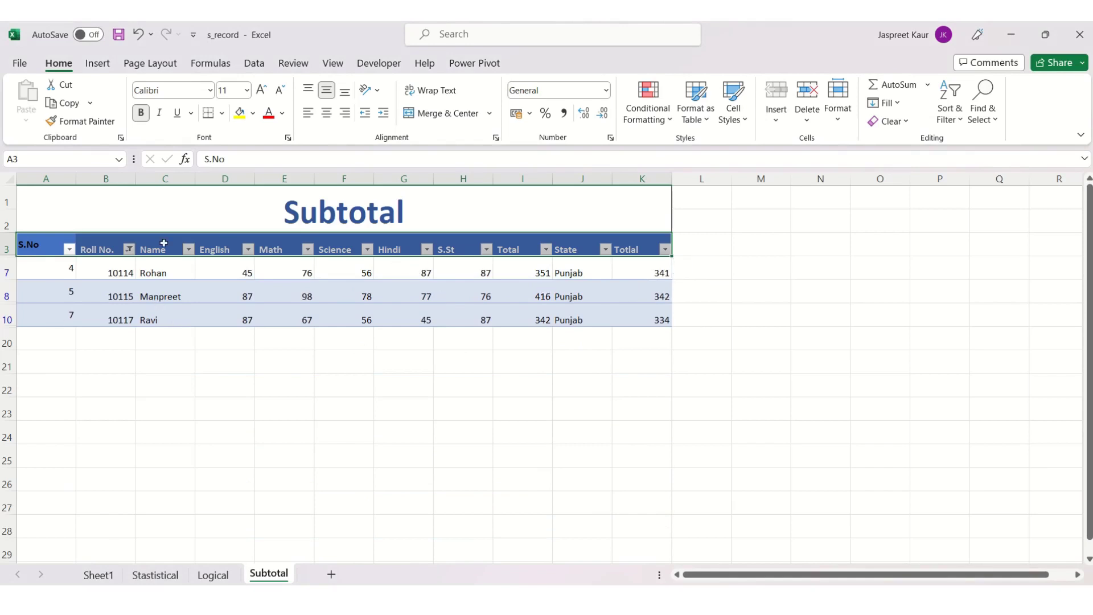
# Step: Reselect all roll numbers in the Roll No. filter so every student reappears
pyautogui.click(129, 250)
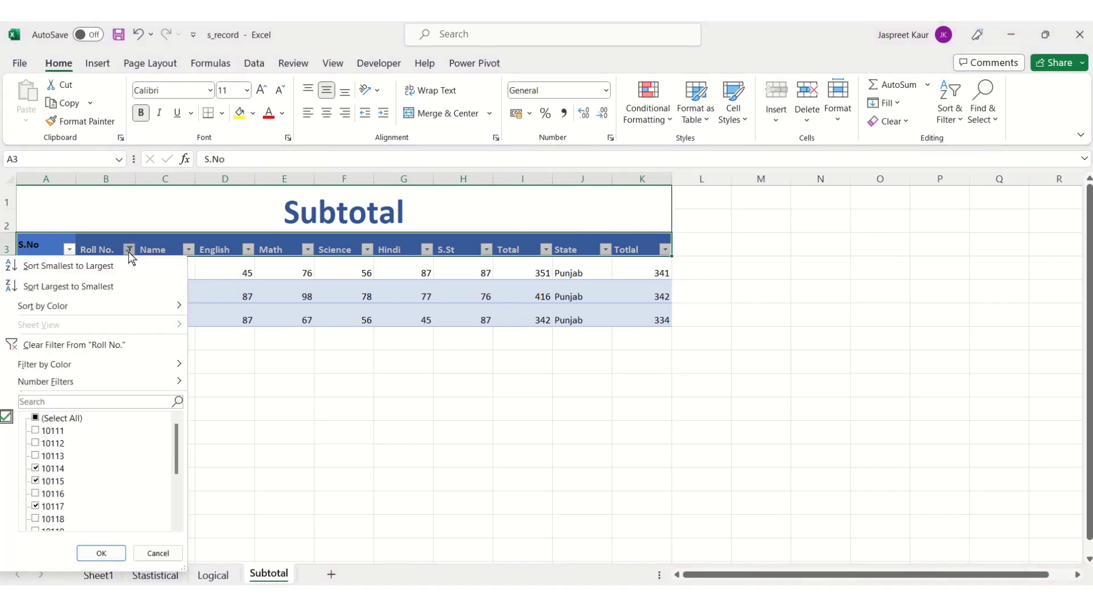
pyautogui.click(36, 419)
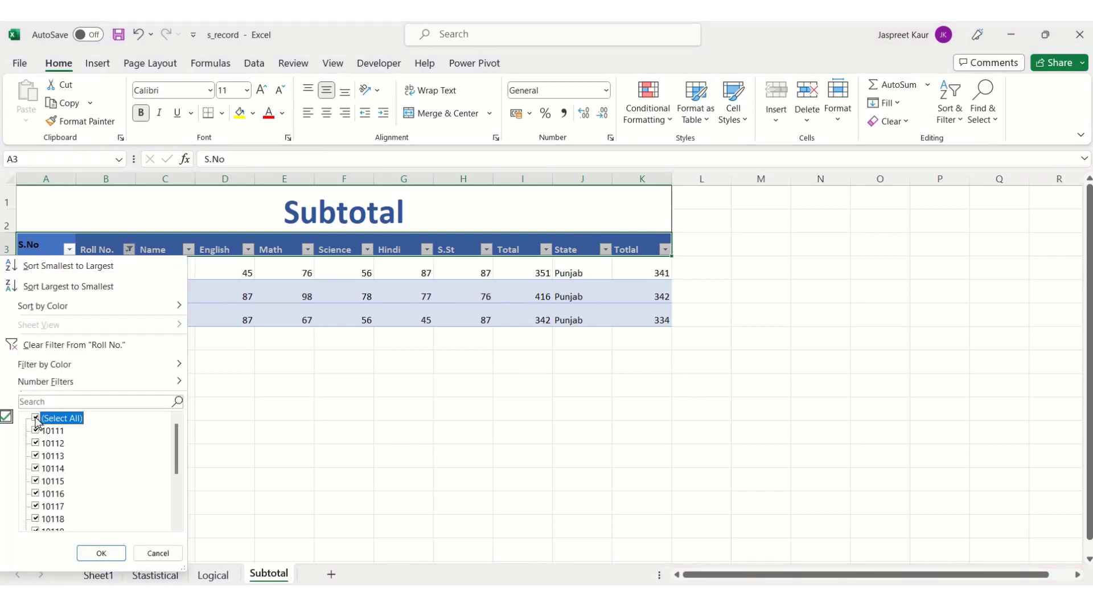
pyautogui.click(104, 552)
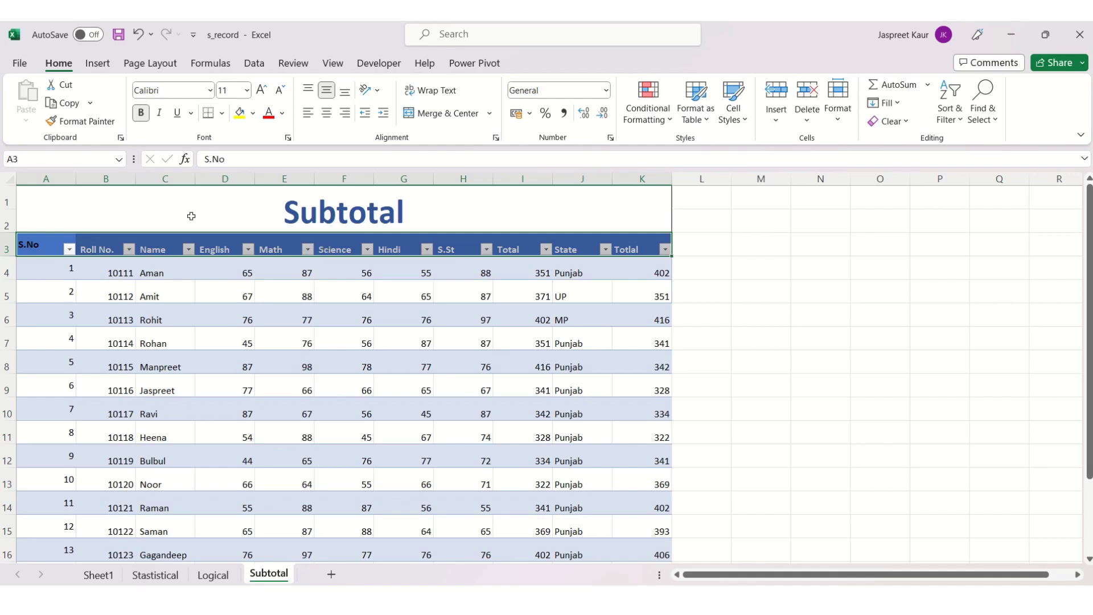
# Step: Enter =SUM(D4:D18) in D19 to total the English marks
pyautogui.click(129, 251)
pyautogui.click(741, 377)
pyautogui.moveTo(1088, 330); pyautogui.dragTo(1088, 404)
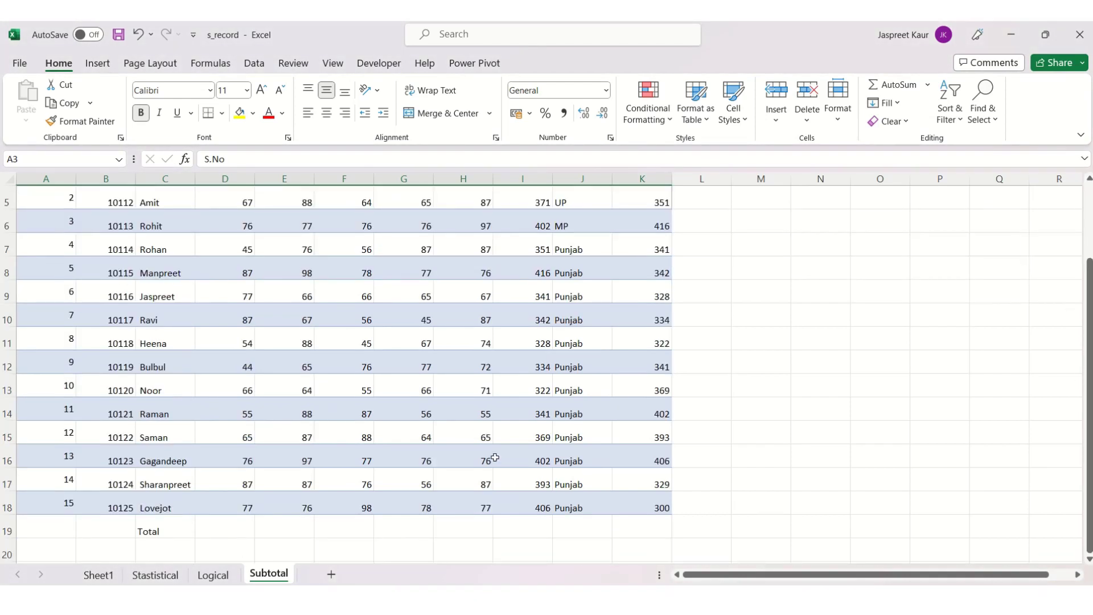
pyautogui.click(234, 529)
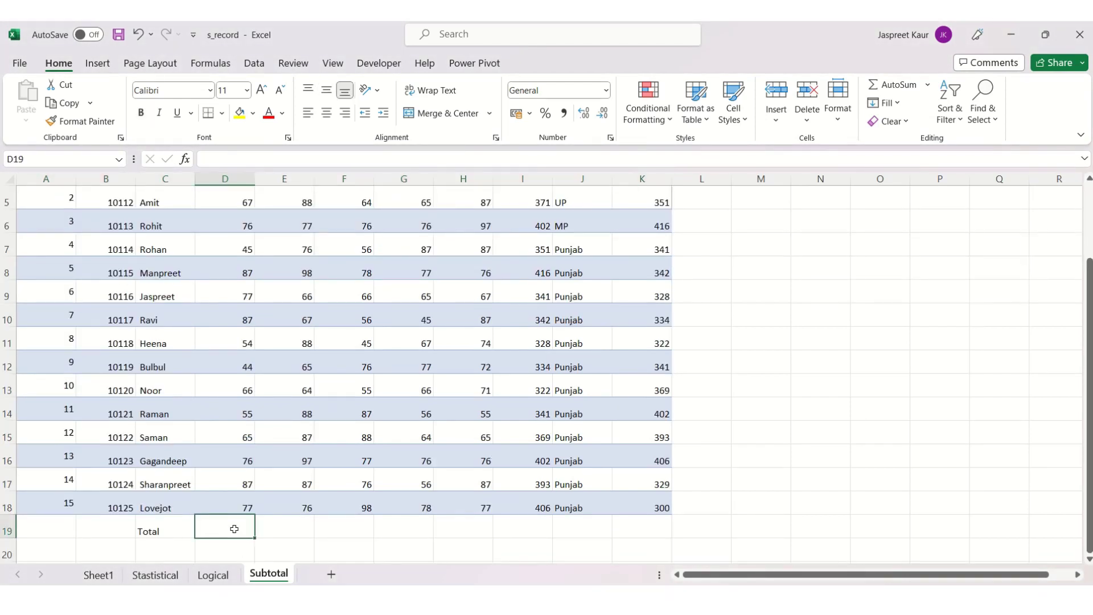
pyautogui.write('=sum')
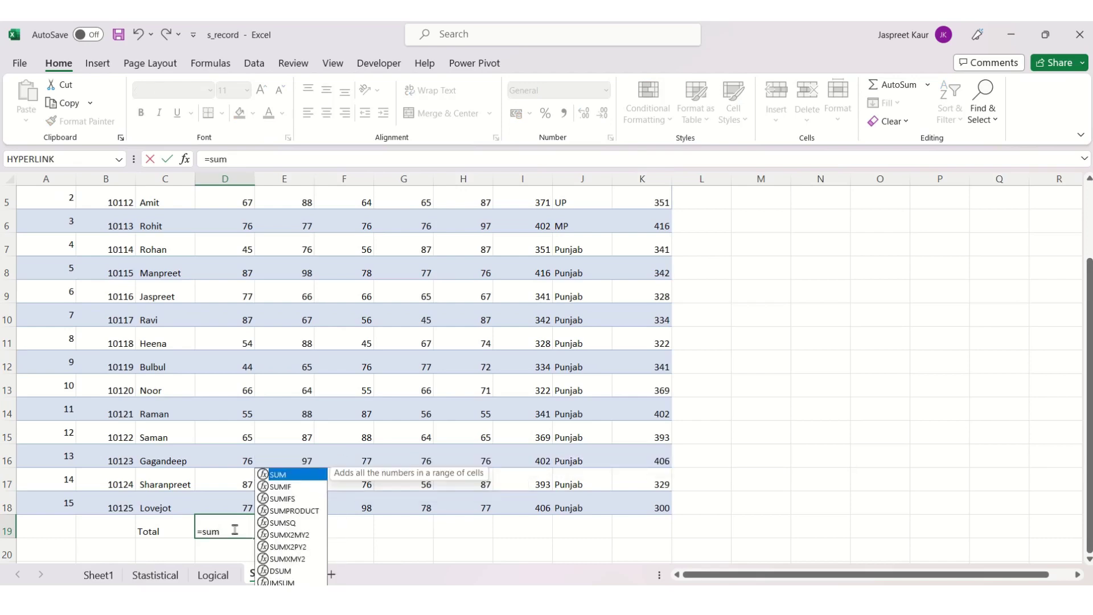
pyautogui.doubleClick(308, 476)
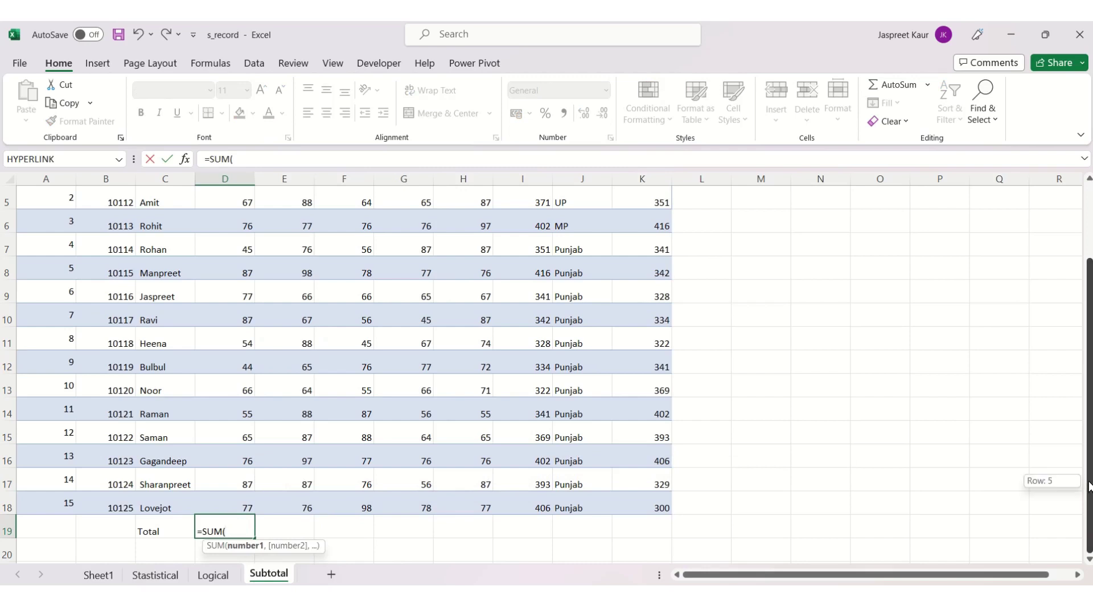
pyautogui.moveTo(1088, 487); pyautogui.dragTo(1087, 432)
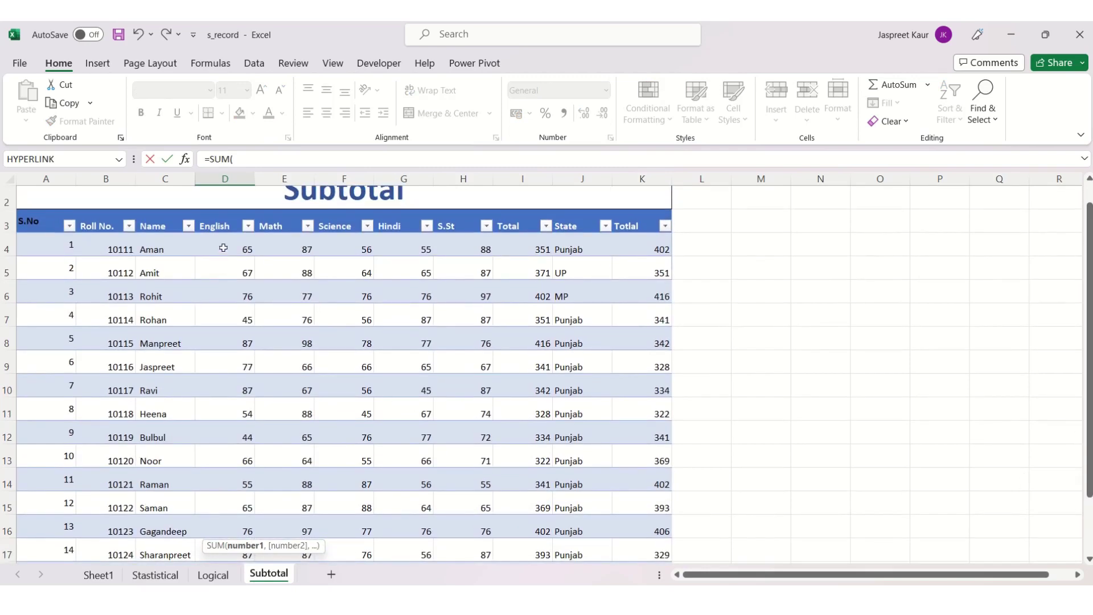
pyautogui.moveTo(224, 248)
pyautogui.mouseDown()
pyautogui.moveTo(227, 553)
pyautogui.moveTo(229, 503)
pyautogui.mouseUp()
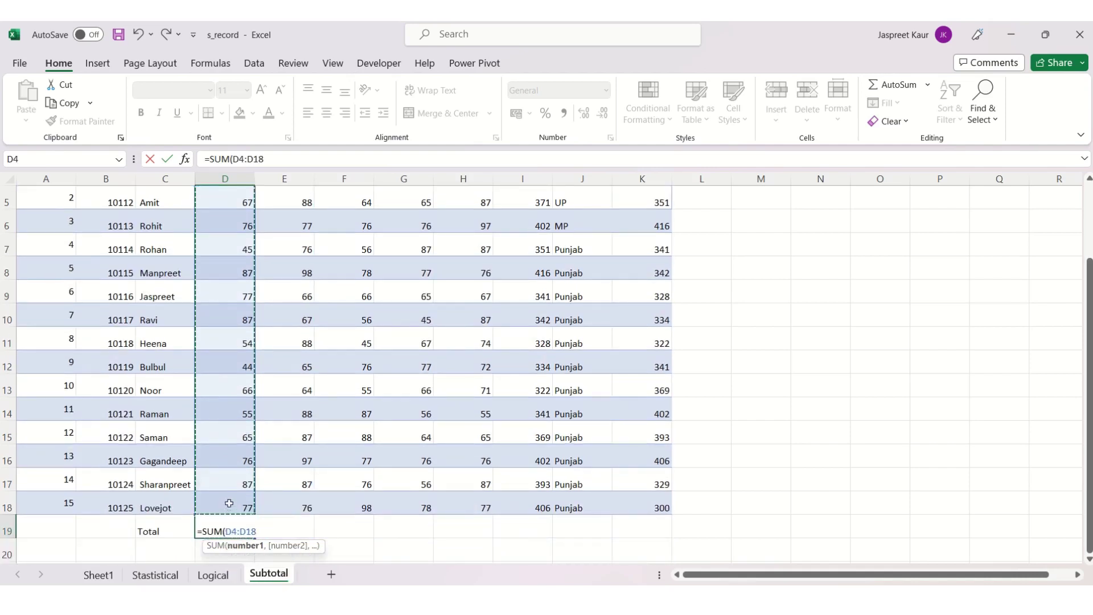
pyautogui.press('Return')
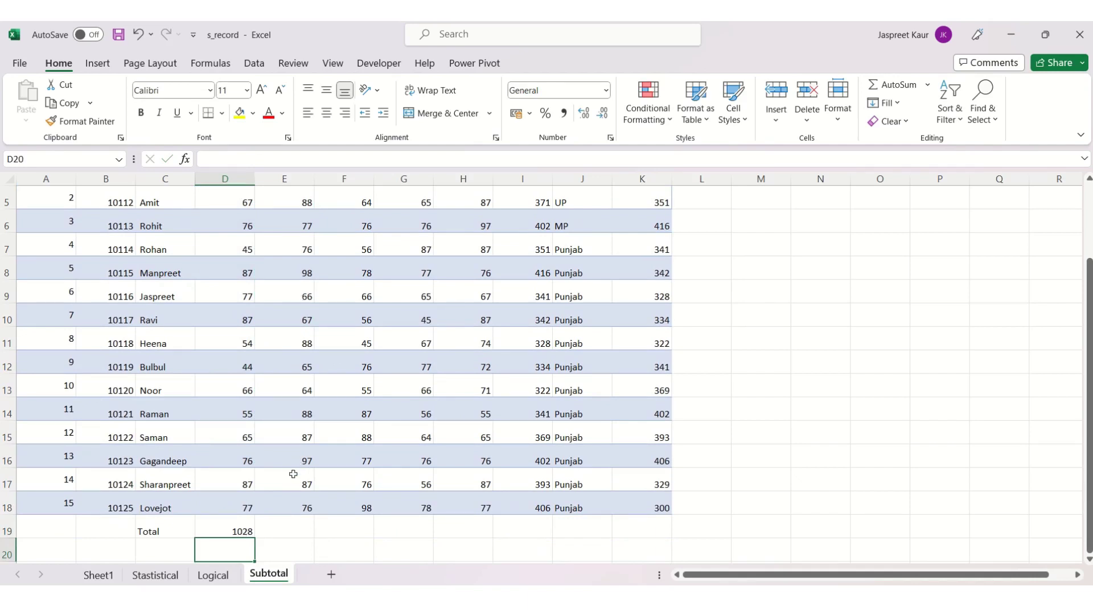
# Step: Copy the D19 sum across to H19, giving totals 1028, 1211, 1054, 1010 and 1166
pyautogui.click(239, 531)
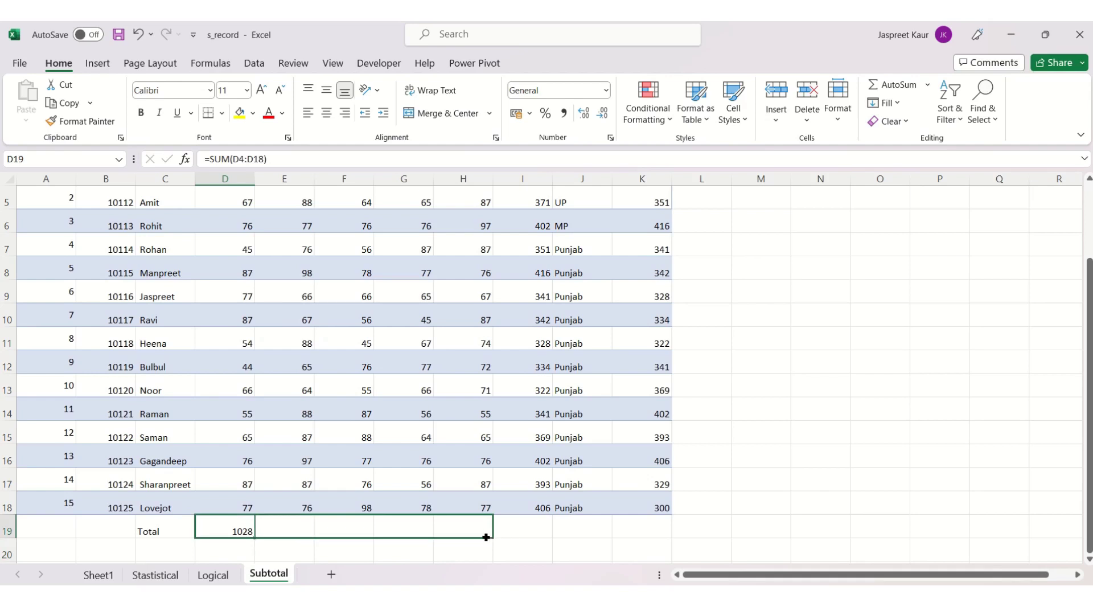
pyautogui.moveTo(254, 538); pyautogui.dragTo(488, 535)
pyautogui.click(540, 530)
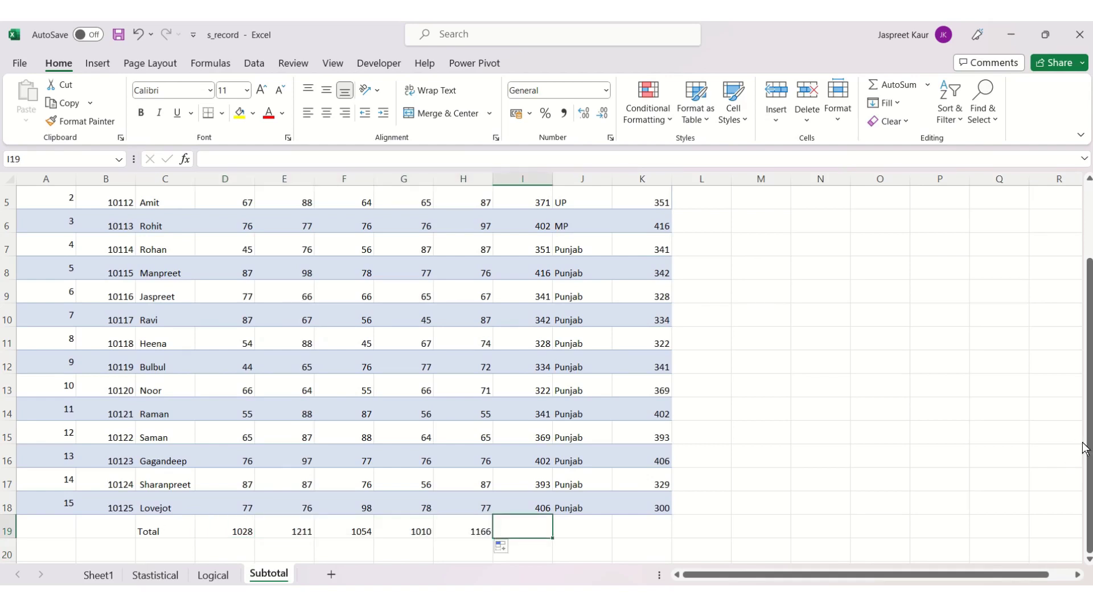
pyautogui.moveTo(1090, 446); pyautogui.dragTo(1090, 372)
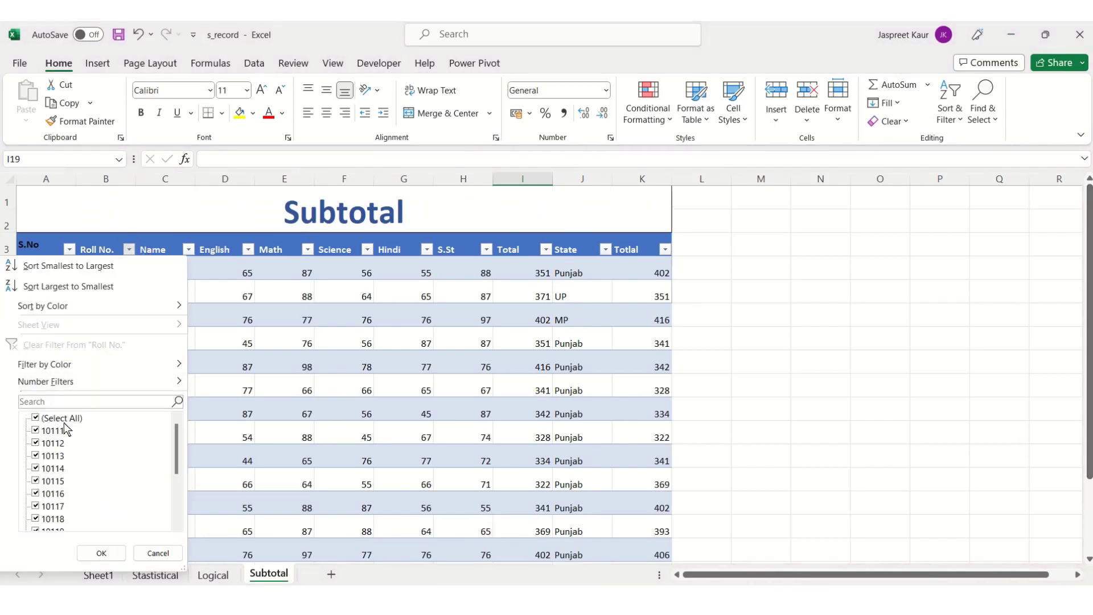
# Step: Filter Roll No. to show only 10113, 10115 and 10117
pyautogui.click(43, 419)
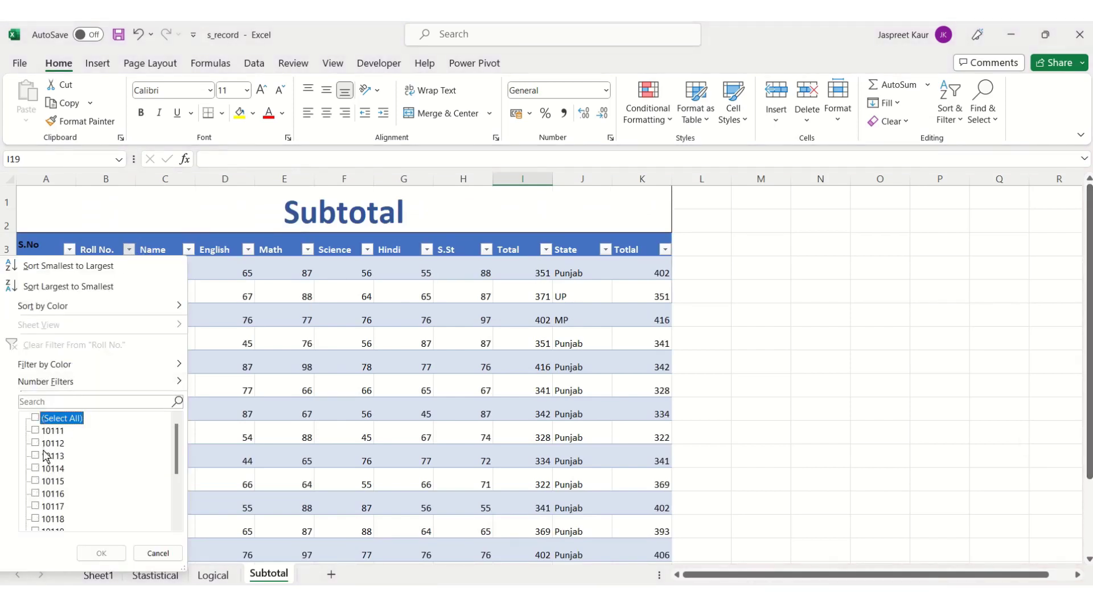
pyautogui.click(46, 455)
pyautogui.click(44, 481)
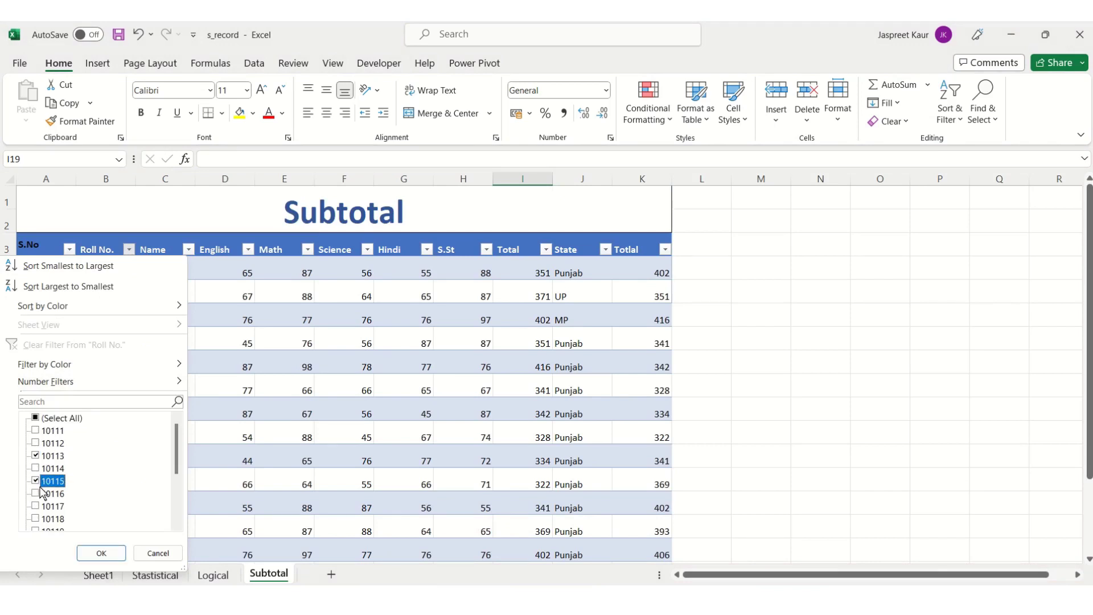
pyautogui.click(44, 506)
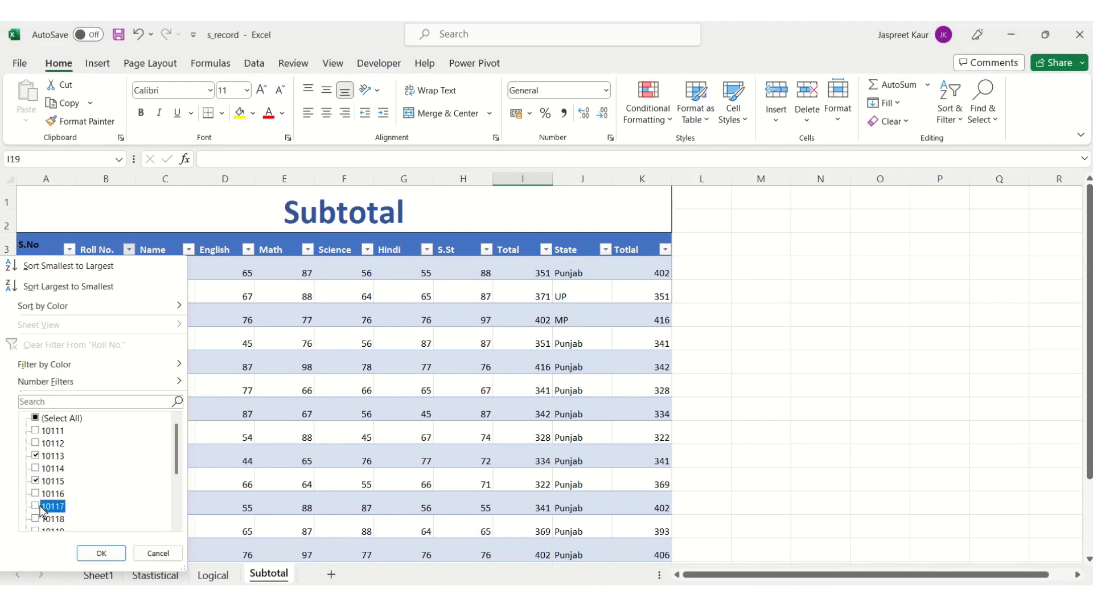
pyautogui.click(100, 552)
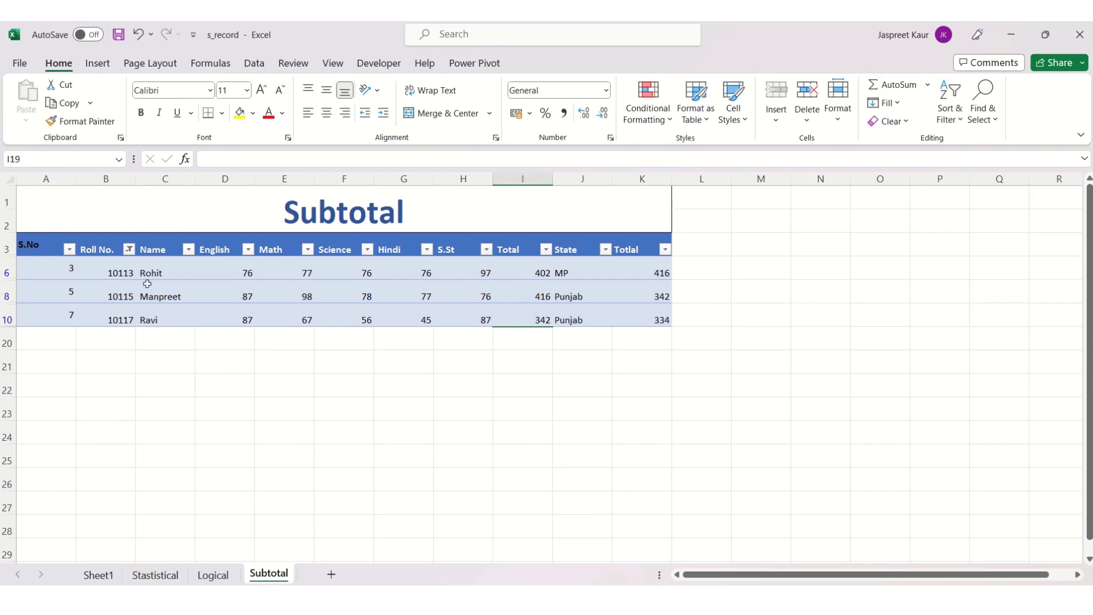
# Step: Reselect all roll numbers so the whole table shows again
pyautogui.click(130, 250)
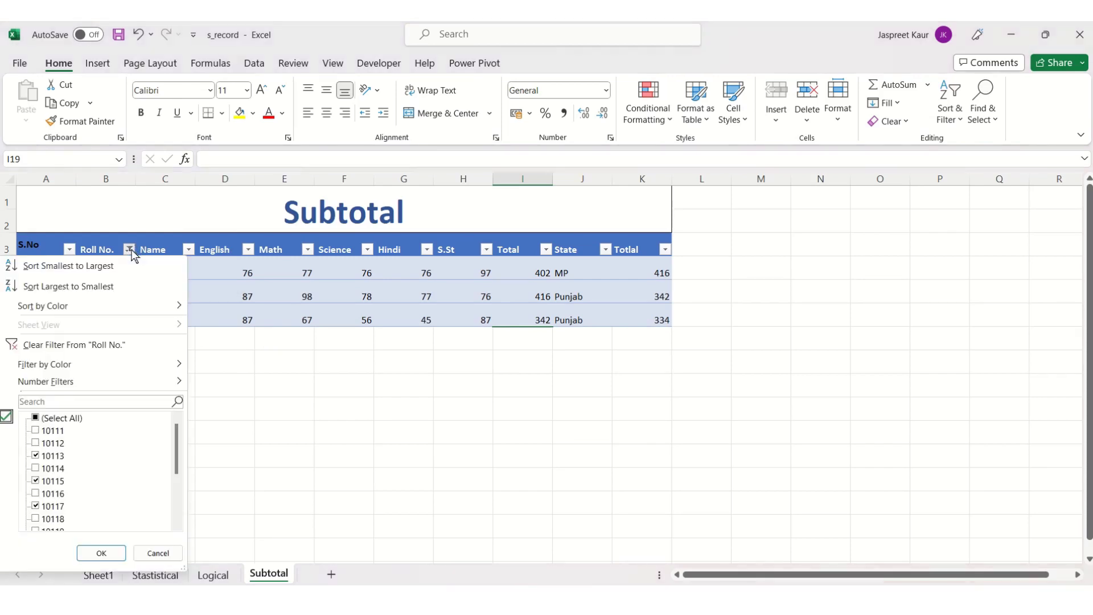
pyautogui.click(35, 419)
pyautogui.click(97, 552)
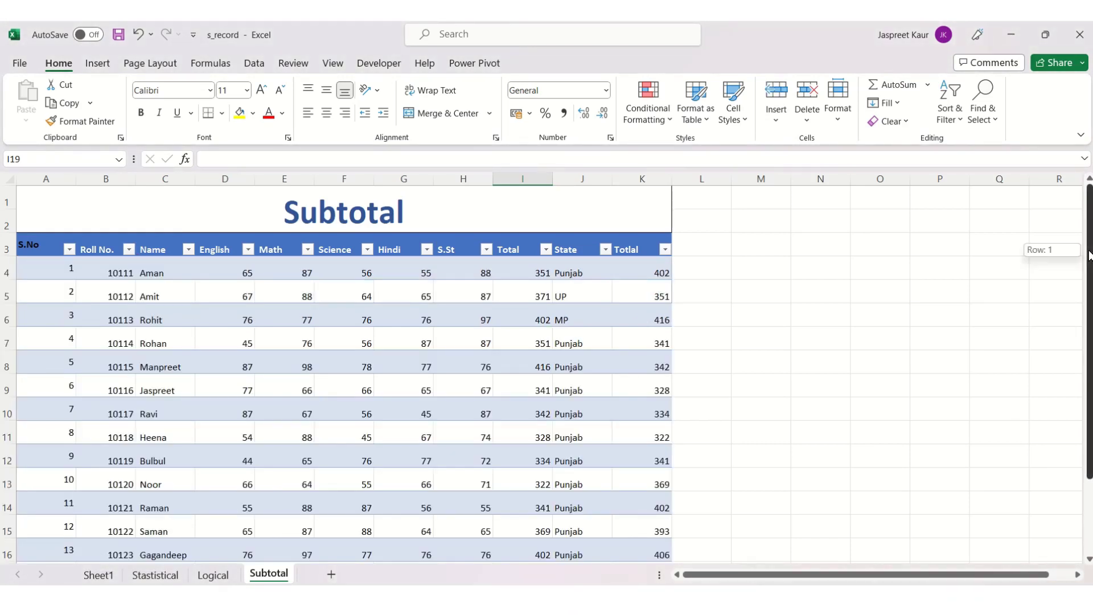
pyautogui.moveTo(1089, 253); pyautogui.dragTo(1089, 327)
# Step: Replace the D19 total with =SUBTOTAL(9,D4:D18)
pyautogui.click(230, 535)
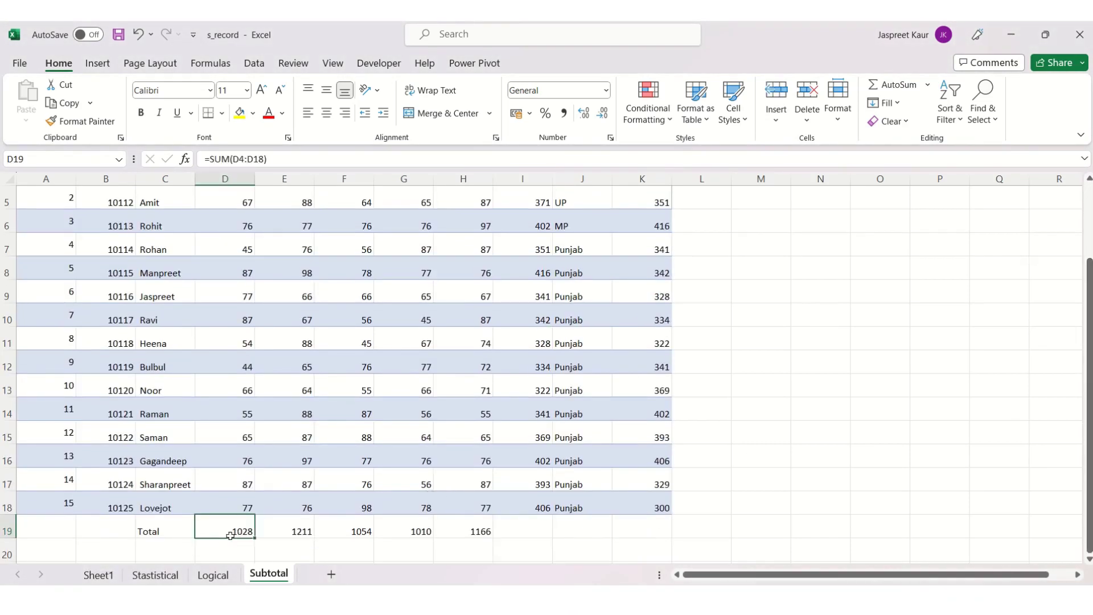
pyautogui.click(273, 158)
pyautogui.press('BackSpace')
pyautogui.press('BackSpace')
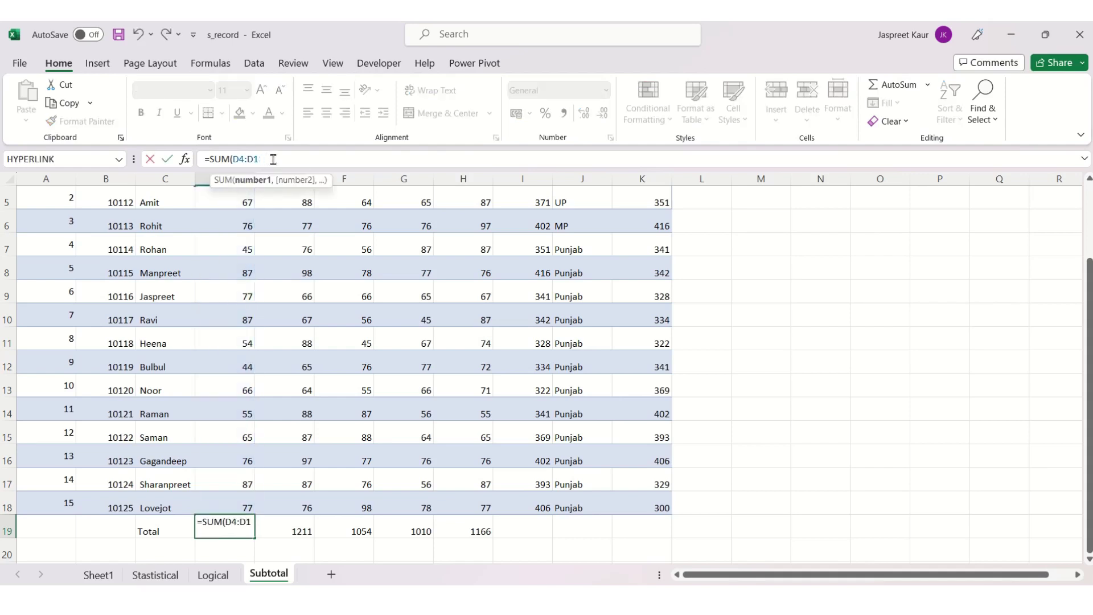
pyautogui.press('BackSpace')
pyautogui.press('BackSpace')
pyautogui.press('BackSpace')
pyautogui.press('BackSpace')
pyautogui.press('BackSpace')
pyautogui.press('BackSpace')
pyautogui.press('BackSpace')
pyautogui.press('BackSpace')
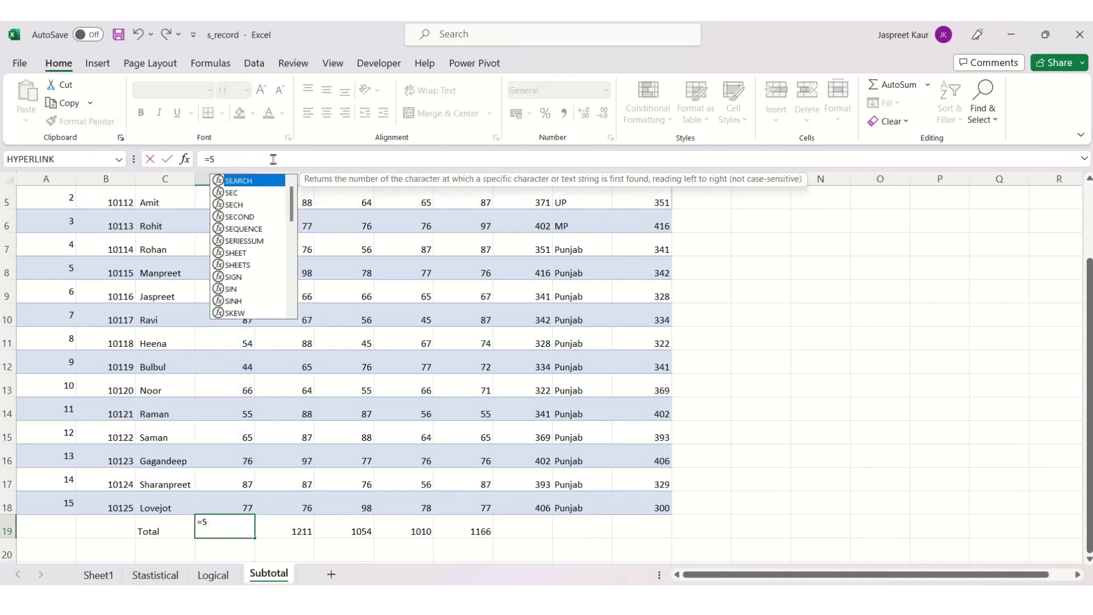
pyautogui.write('ubt')
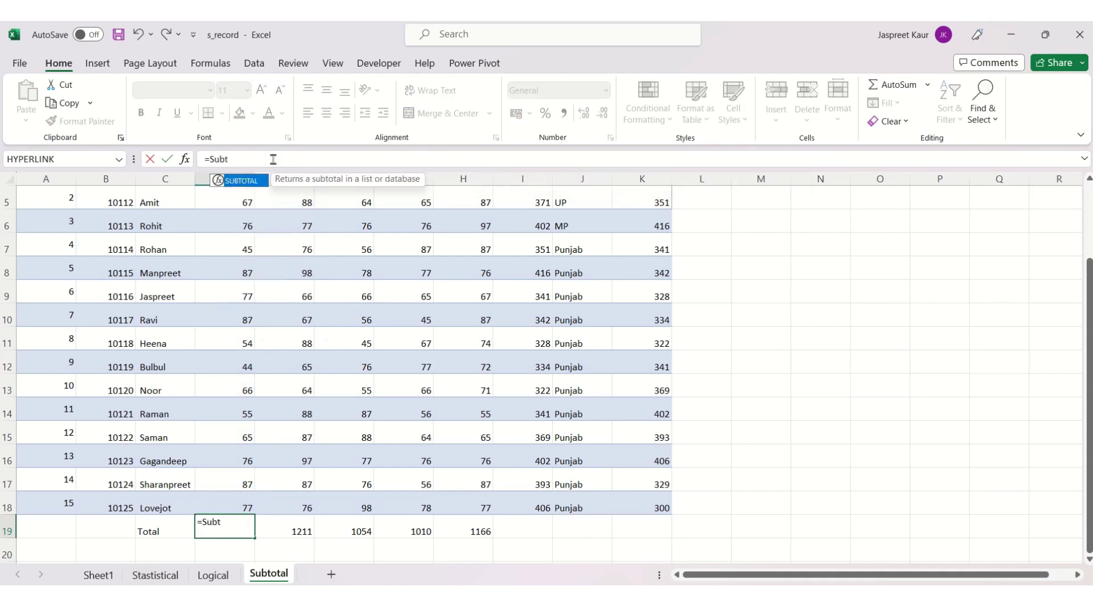
pyautogui.doubleClick(256, 181)
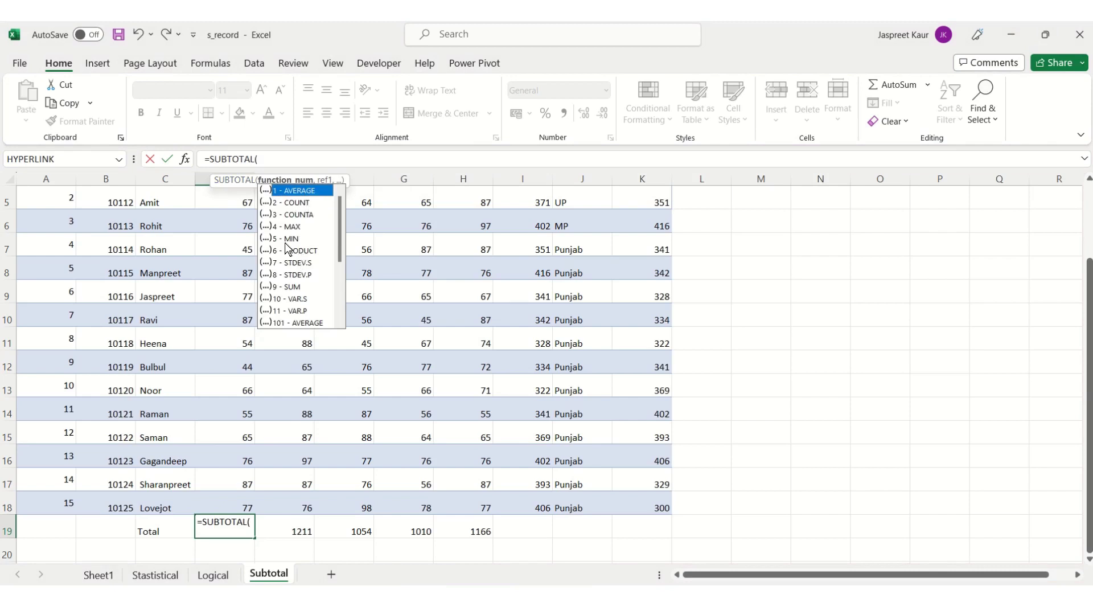
pyautogui.click(293, 288)
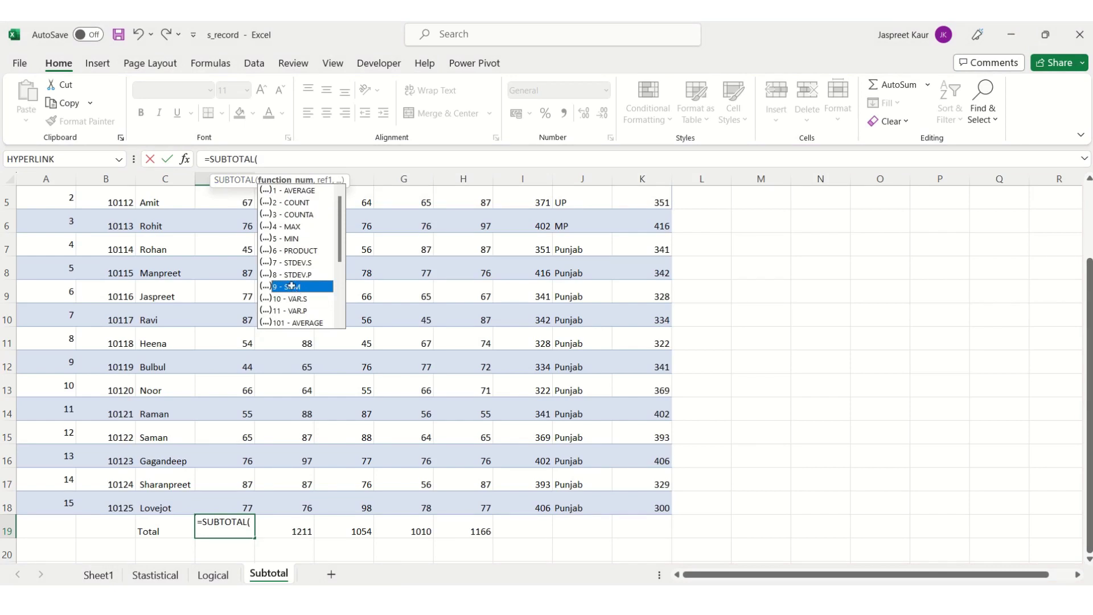
pyautogui.doubleClick(292, 287)
pyautogui.write(',')
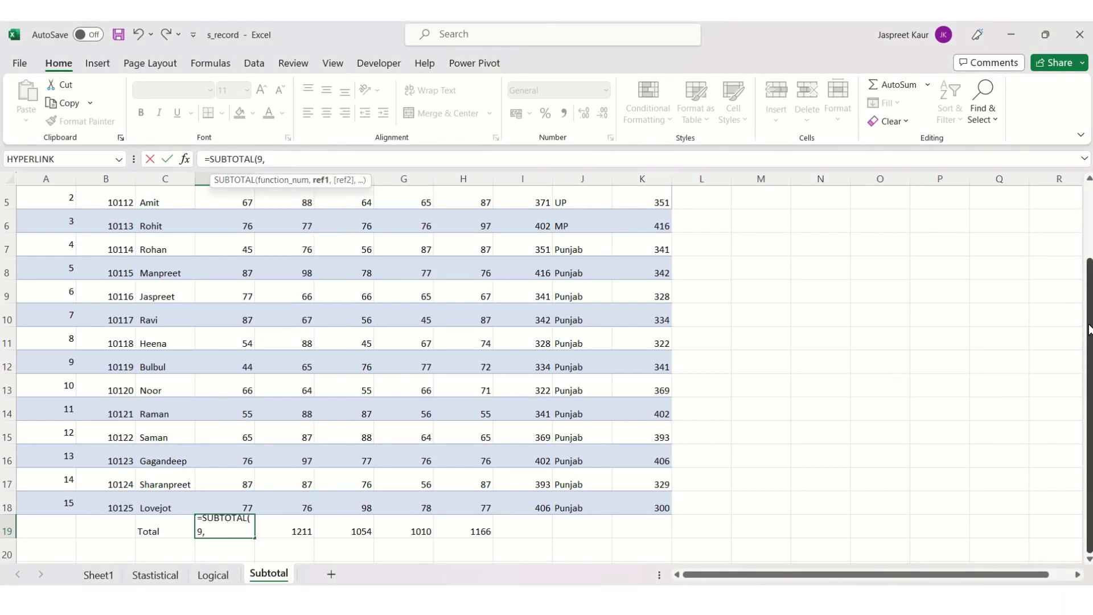
pyautogui.moveTo(1089, 329); pyautogui.dragTo(1088, 272)
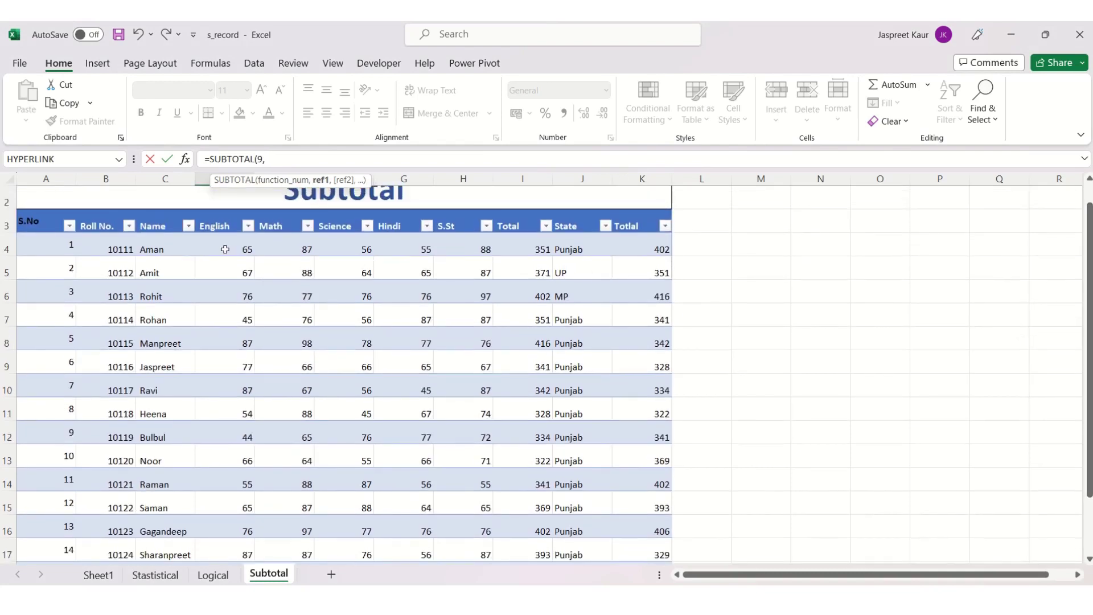
pyautogui.moveTo(225, 249)
pyautogui.mouseDown()
pyautogui.moveTo(224, 569)
pyautogui.moveTo(214, 496)
pyautogui.mouseUp()
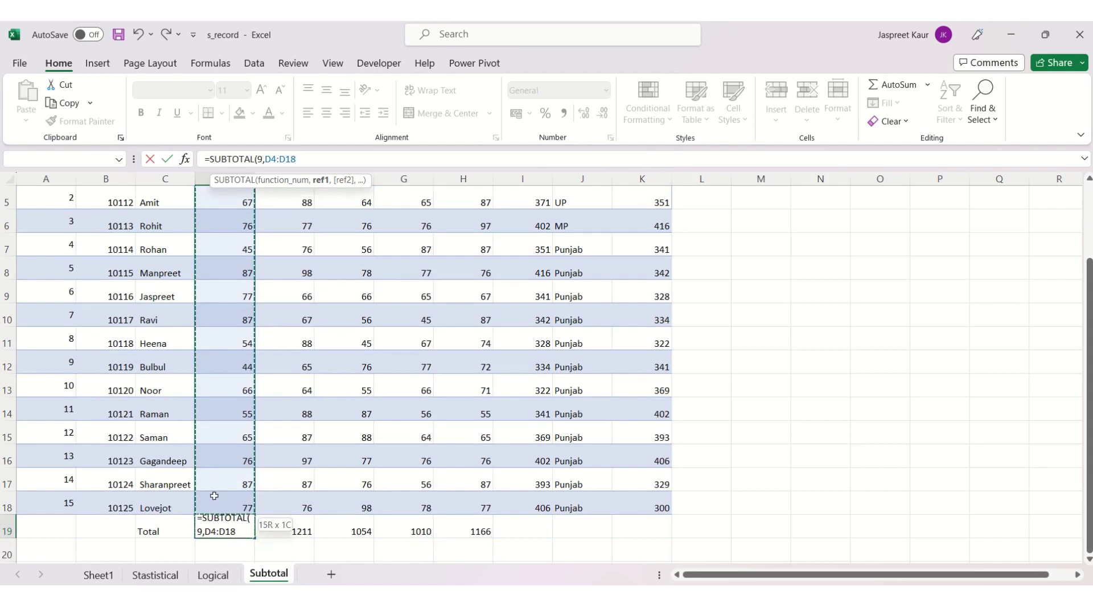
pyautogui.press('Return')
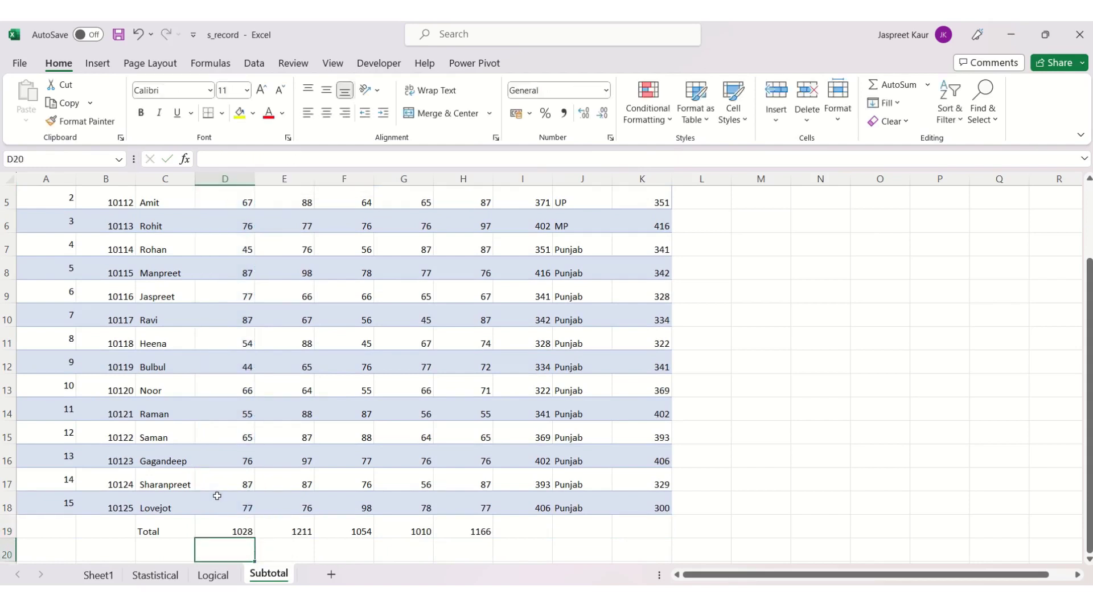
# Step: Copy the SUBTOTAL formula across to H19 and check the Science and S.St totals
pyautogui.click(235, 533)
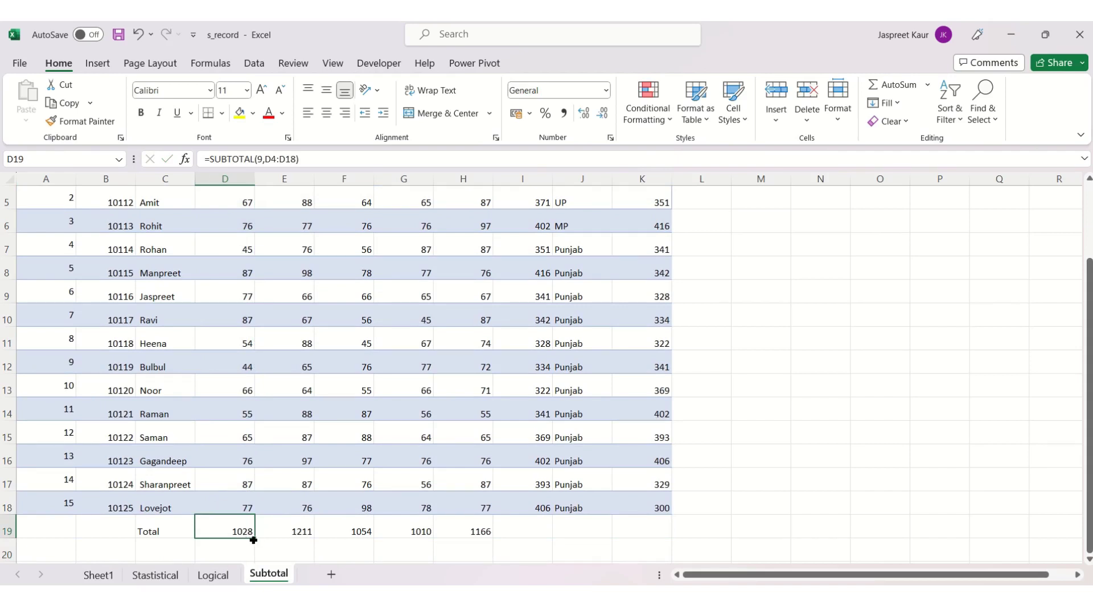
pyautogui.moveTo(257, 538); pyautogui.dragTo(481, 536)
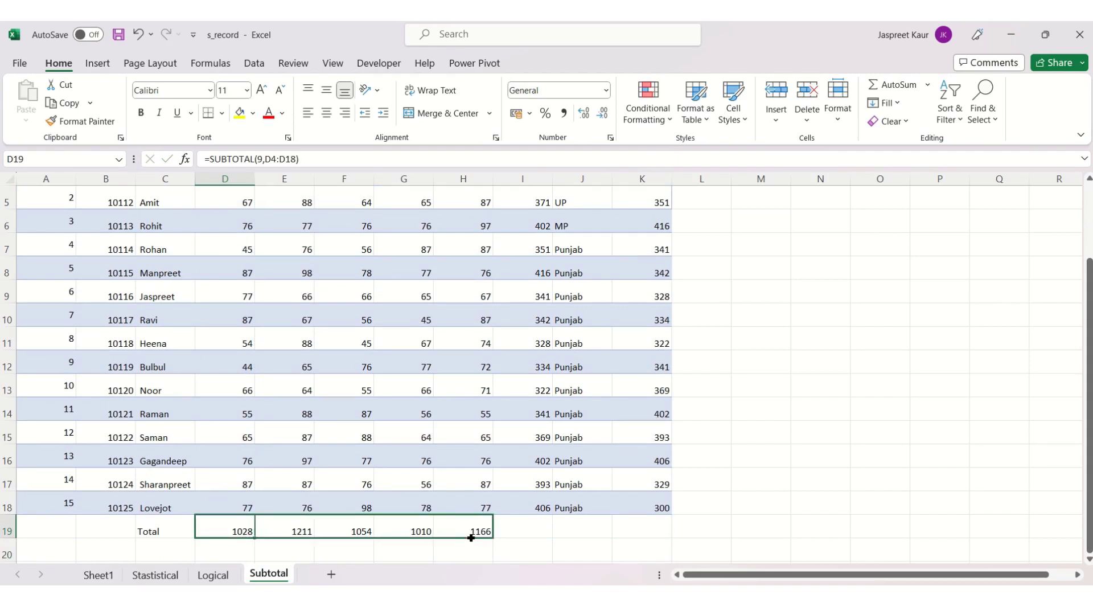
pyautogui.click(327, 528)
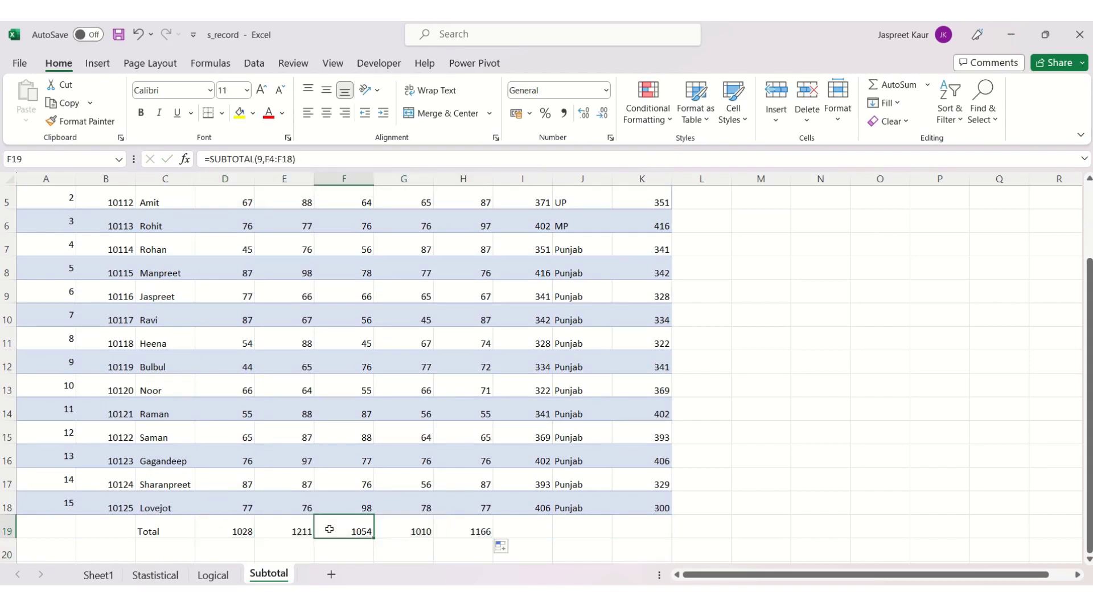
pyautogui.click(465, 529)
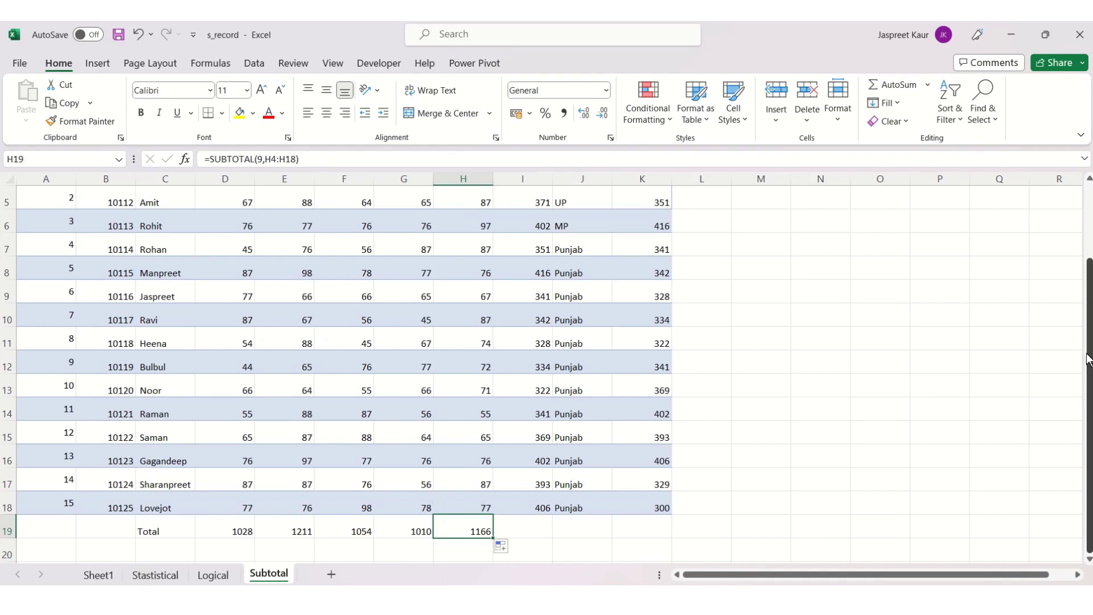
pyautogui.moveTo(1089, 357); pyautogui.dragTo(1090, 285)
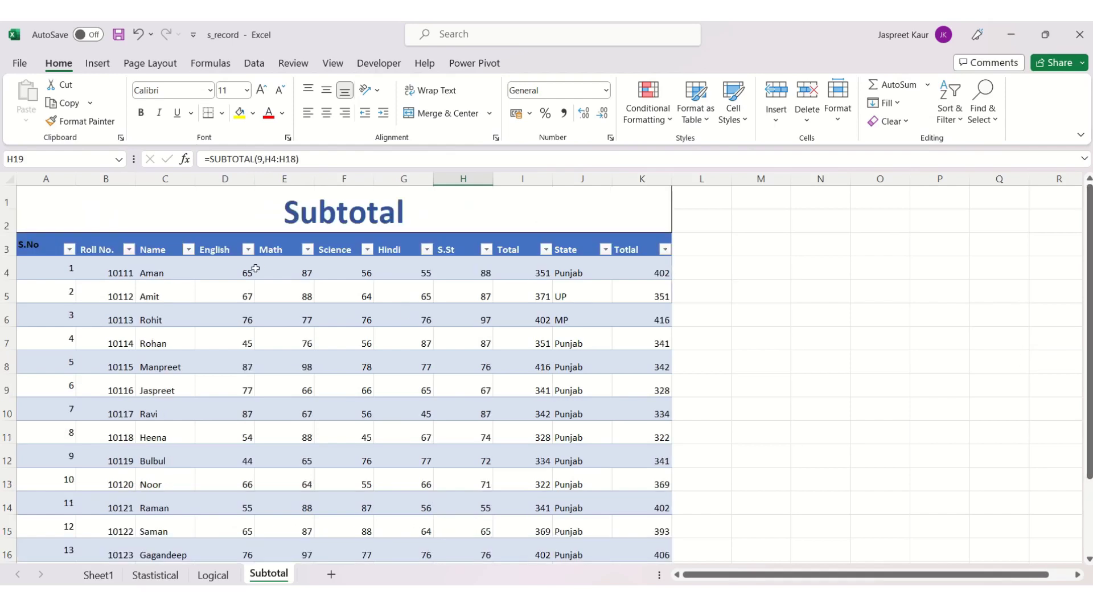
# Step: Filter Roll No. to 10112, 10113, 10115 and 10116 to see totals recalculate, then reselect all
pyautogui.click(129, 249)
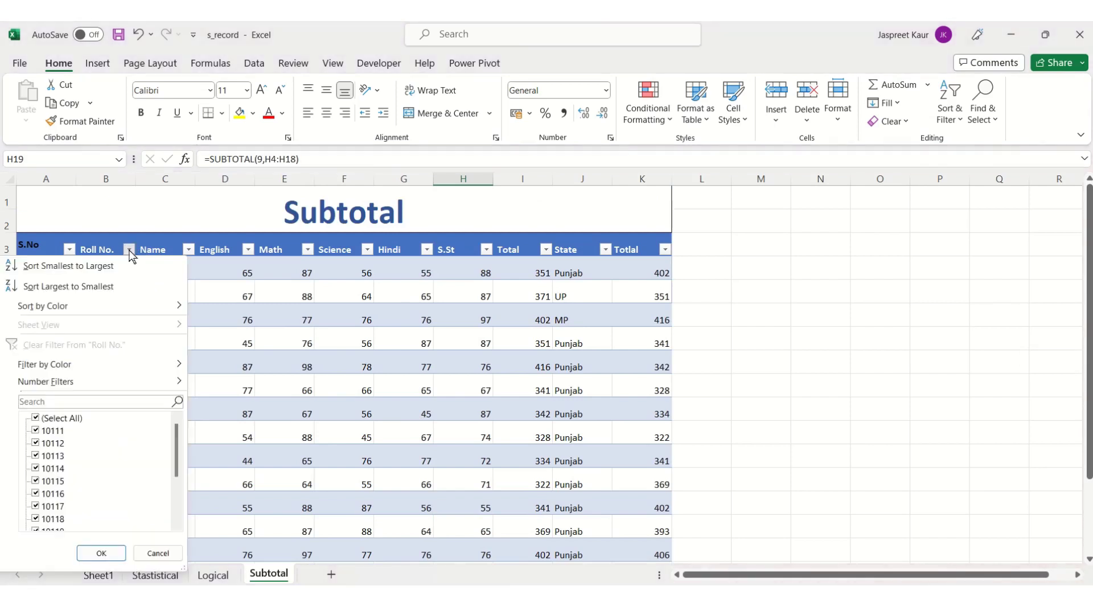
pyautogui.click(36, 418)
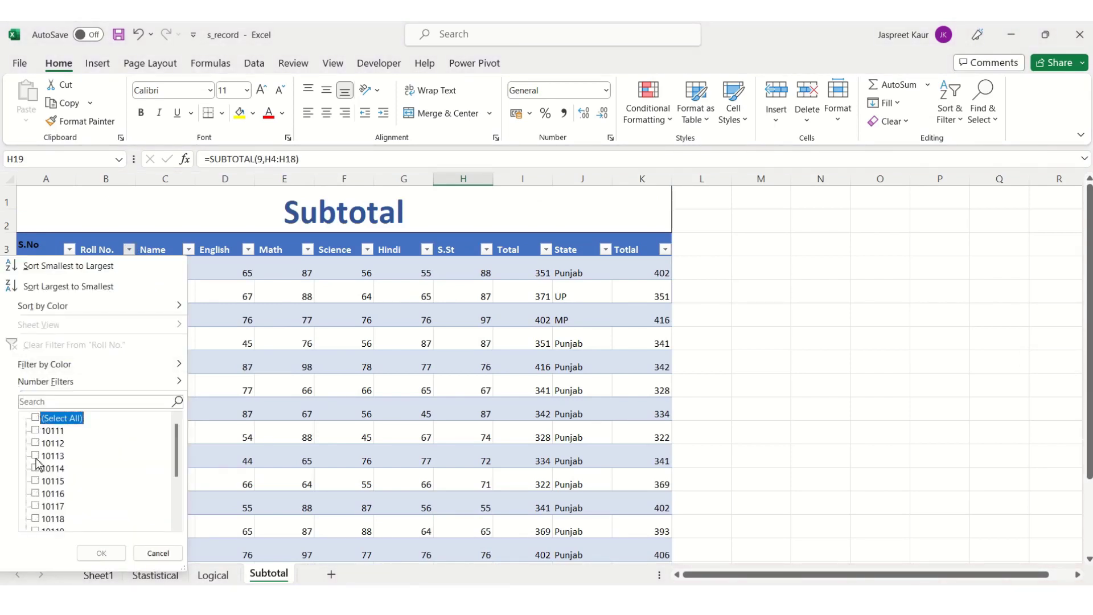
pyautogui.click(36, 455)
pyautogui.click(36, 443)
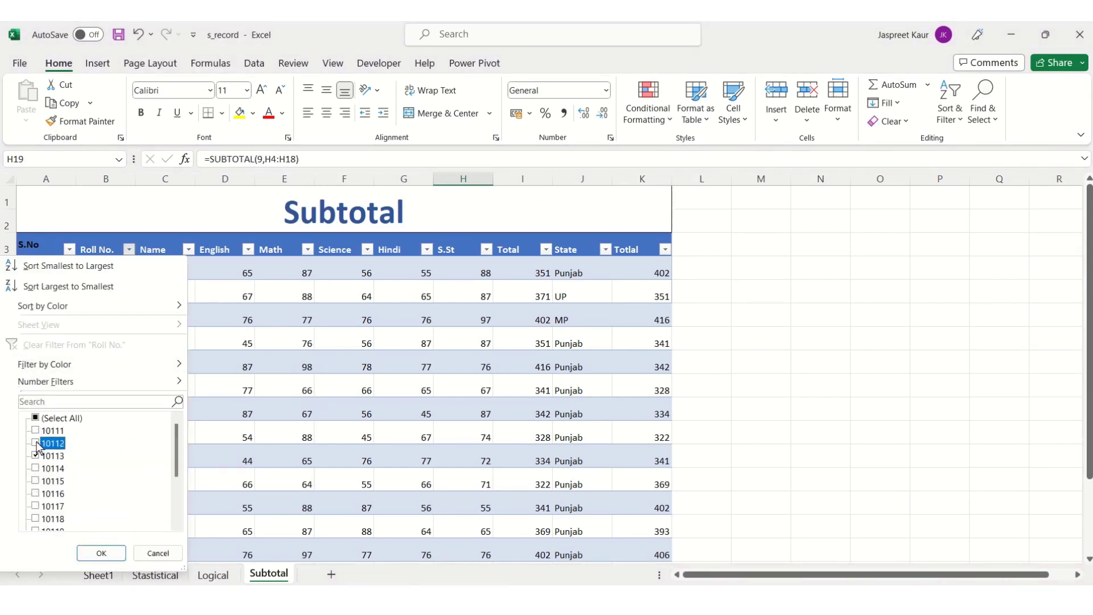
pyautogui.click(37, 490)
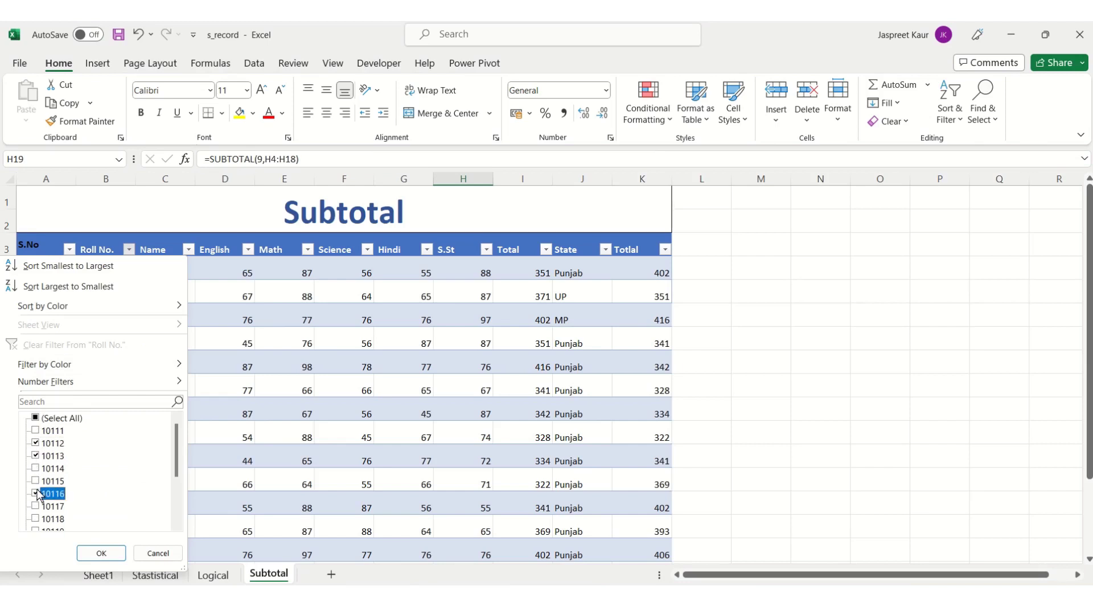
pyautogui.click(36, 481)
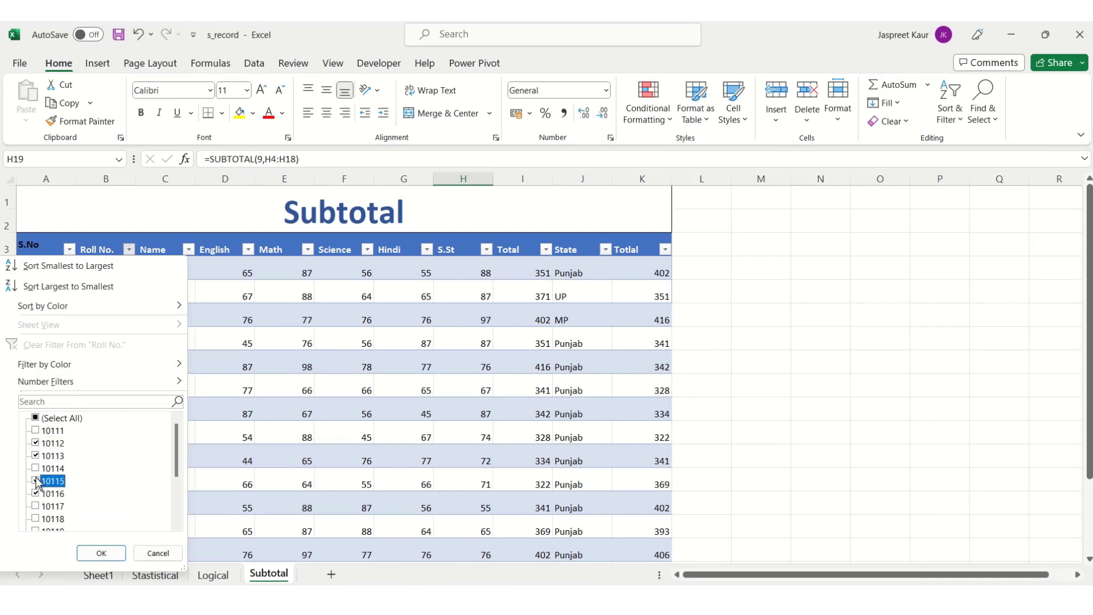
pyautogui.click(101, 553)
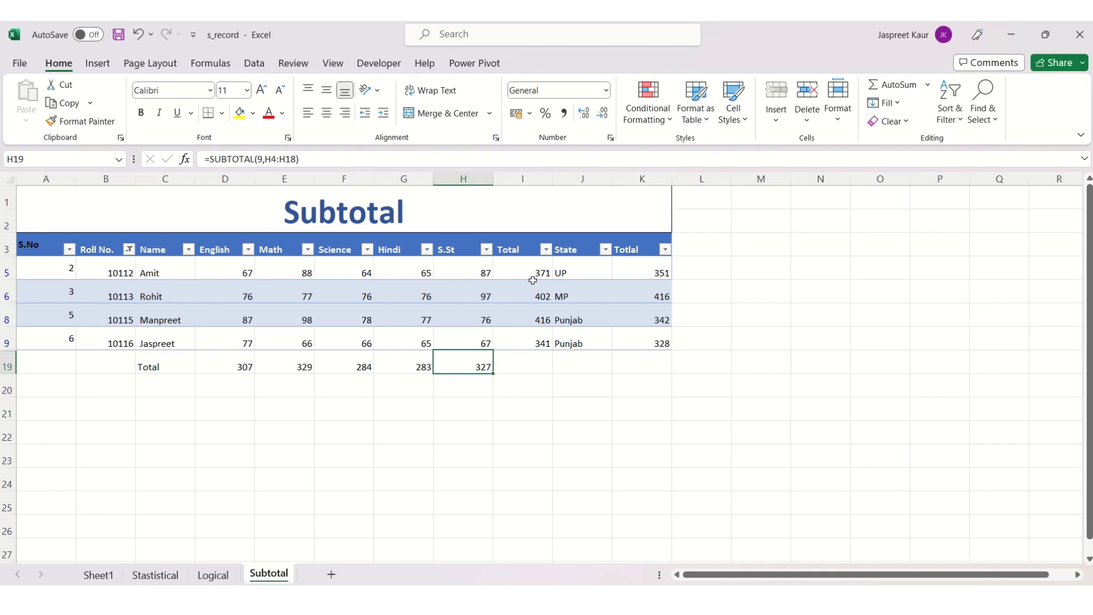
pyautogui.click(129, 249)
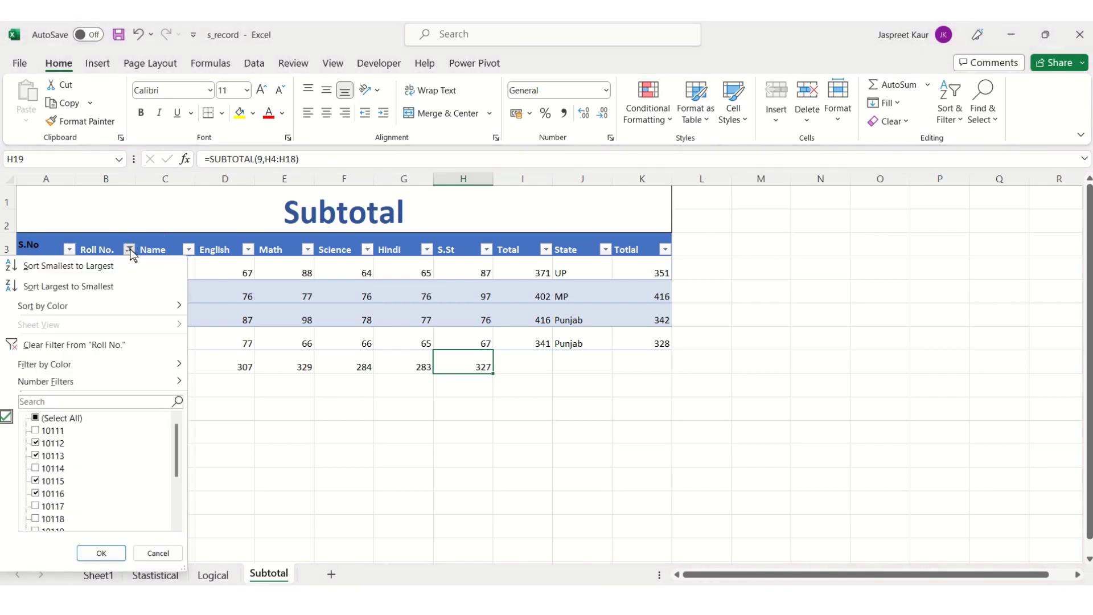
pyautogui.click(34, 418)
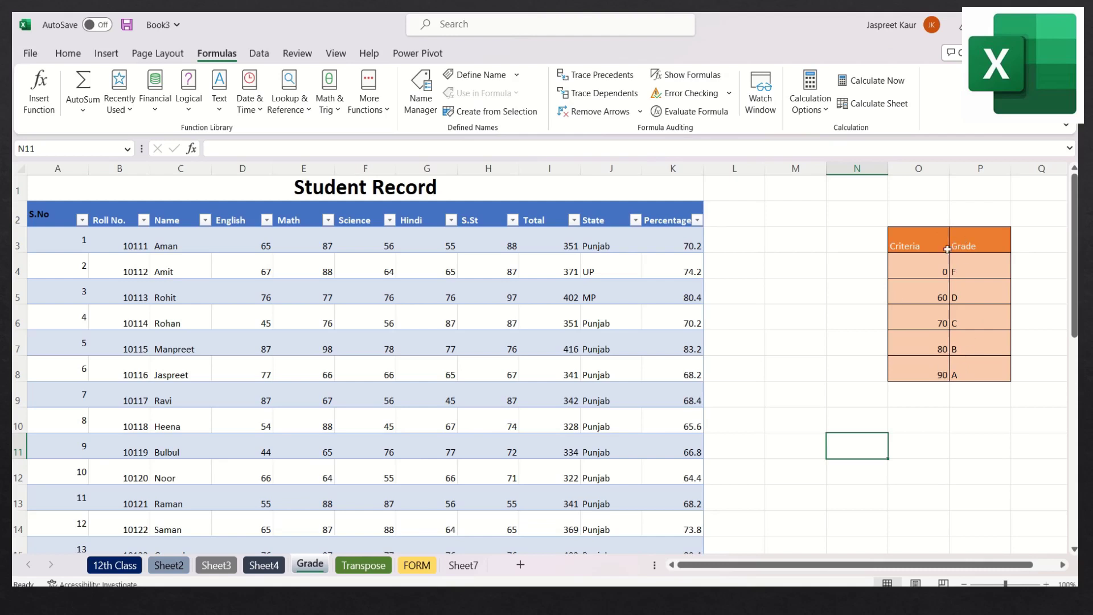
# Step: Add a 'Grades' heading in L2 beside Percentage, extending the table
pyautogui.doubleClick(740, 220)
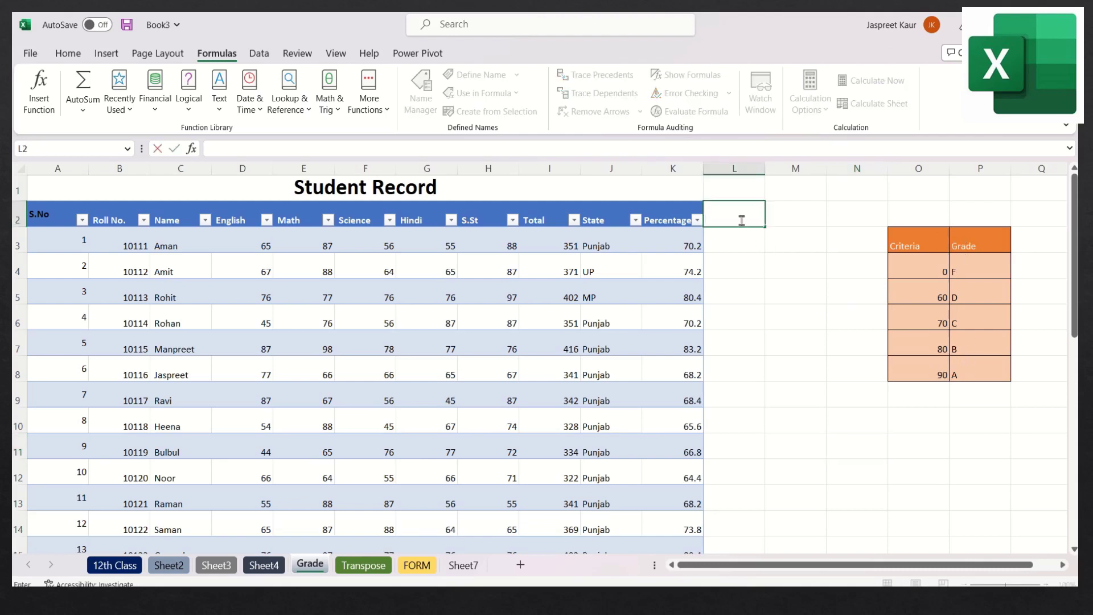
pyautogui.write('Grades')
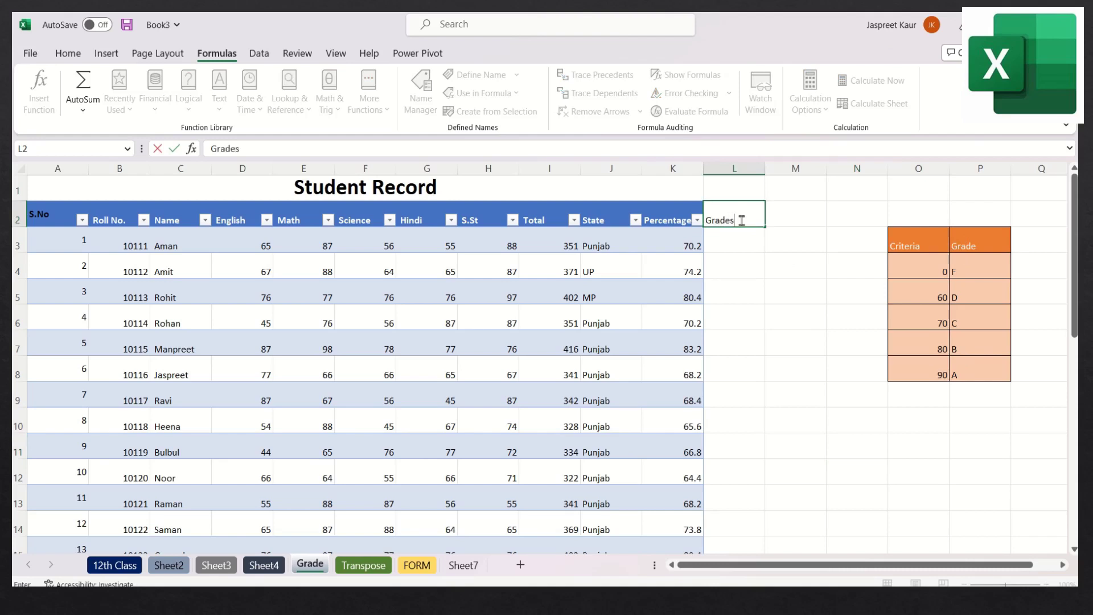
pyautogui.click(733, 249)
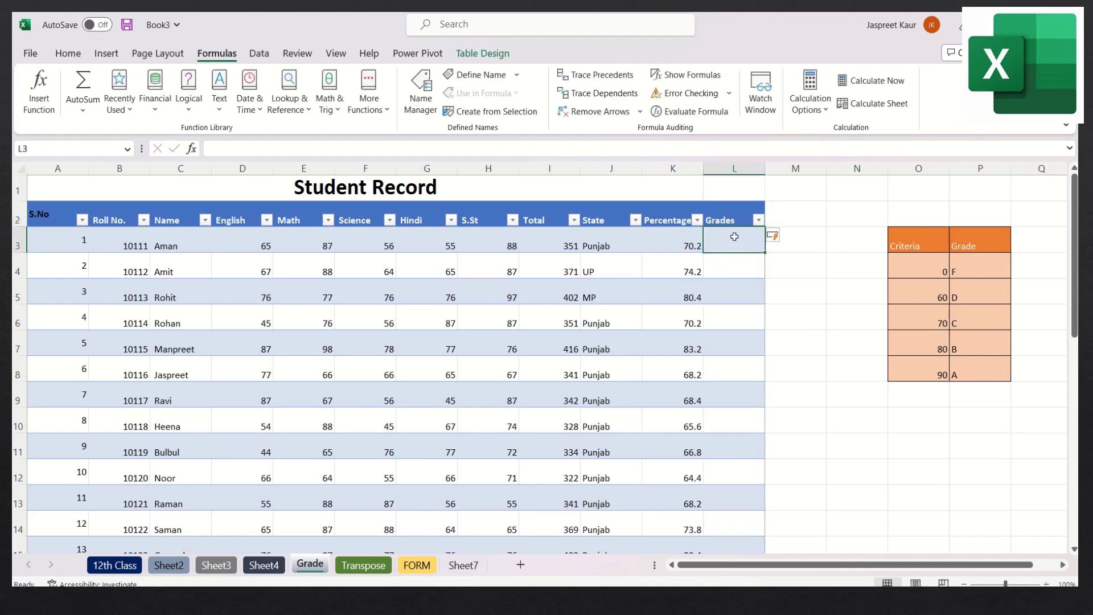
# Step: Start a VLOOKUP formula in L3 for the first student
pyautogui.doubleClick(734, 236)
pyautogui.write('=v')
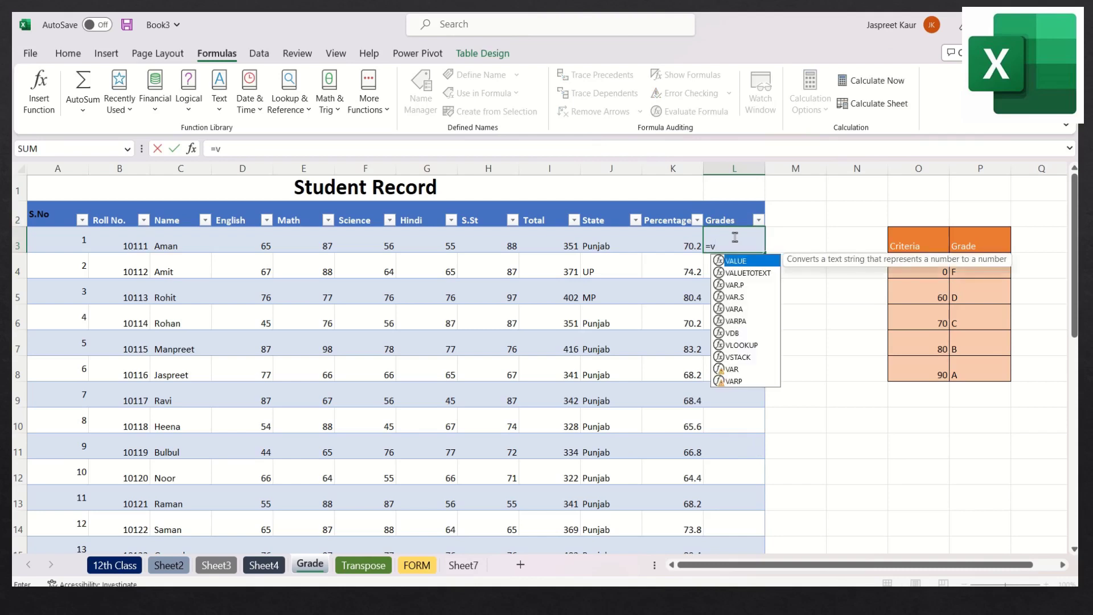
pyautogui.write('look')
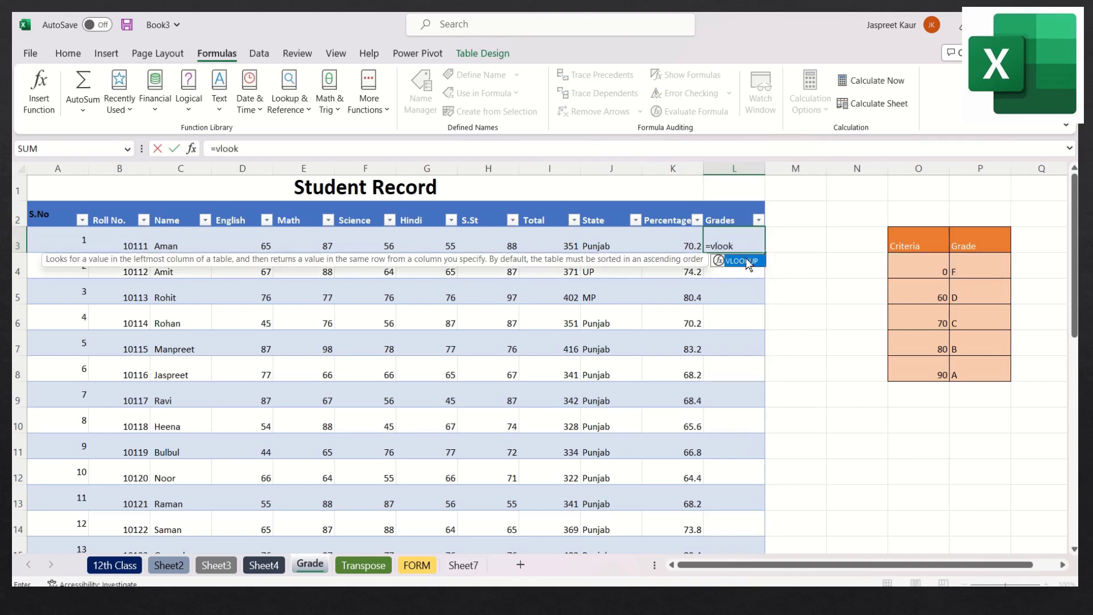
pyautogui.doubleClick(747, 261)
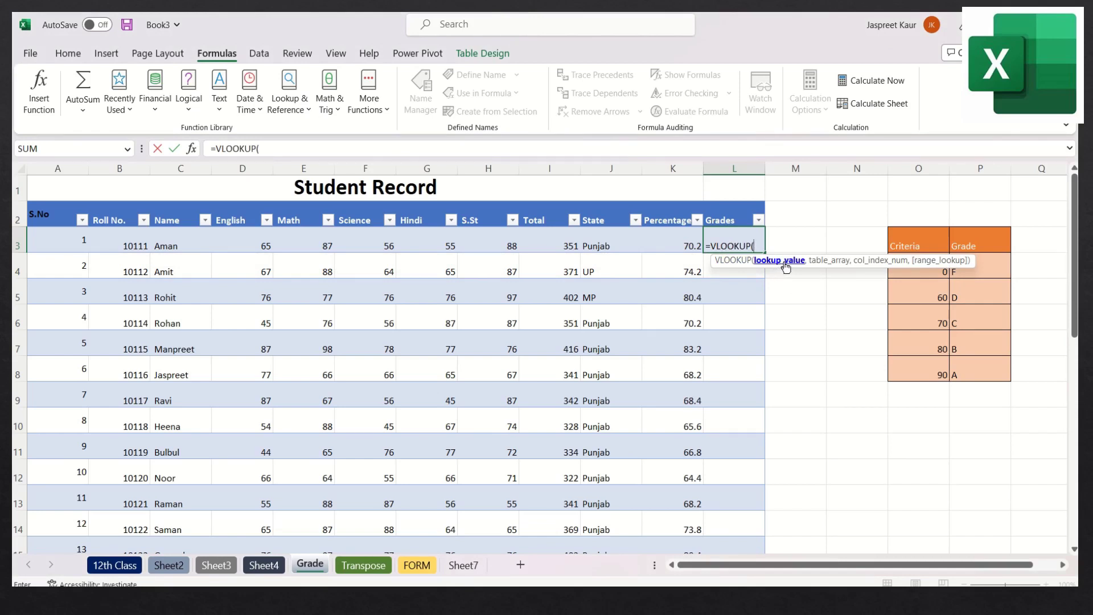
pyautogui.click(668, 239)
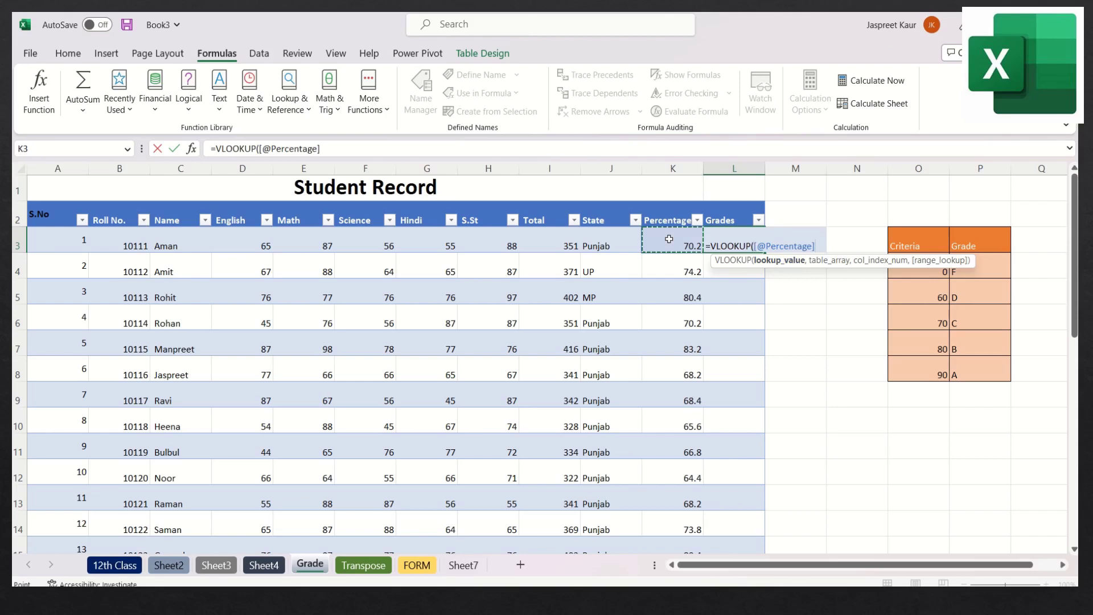
pyautogui.write(',')
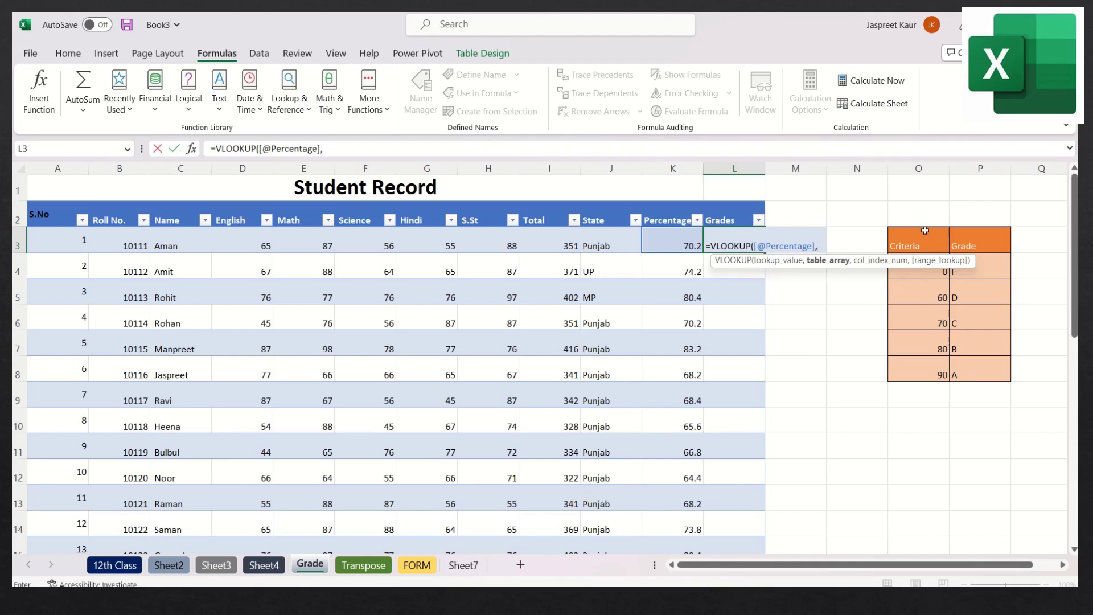
pyautogui.moveTo(919, 236); pyautogui.dragTo(970, 365)
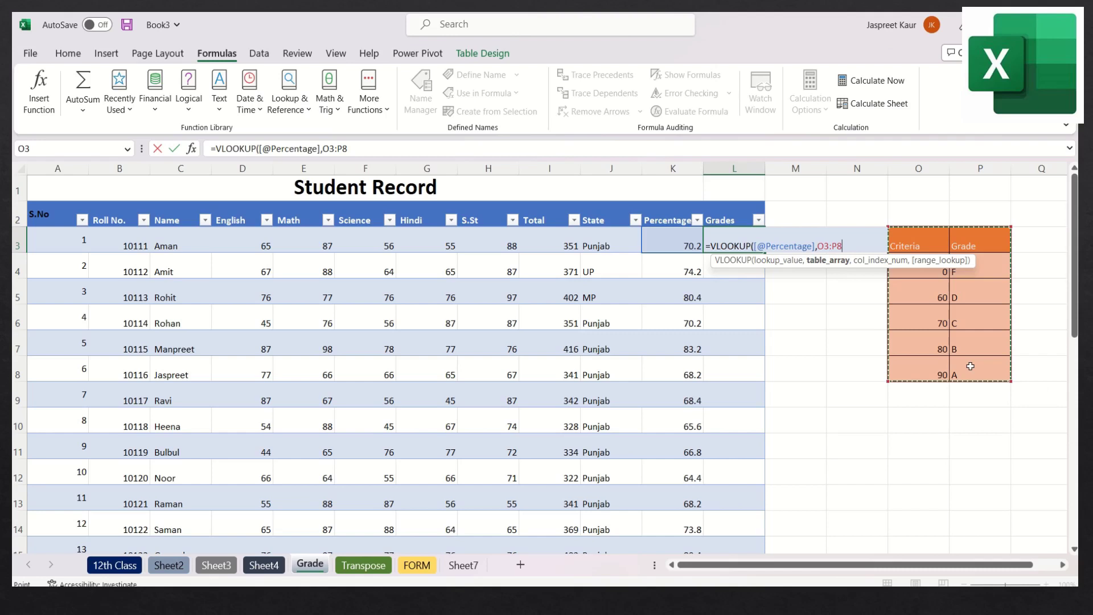
pyautogui.press('F4')
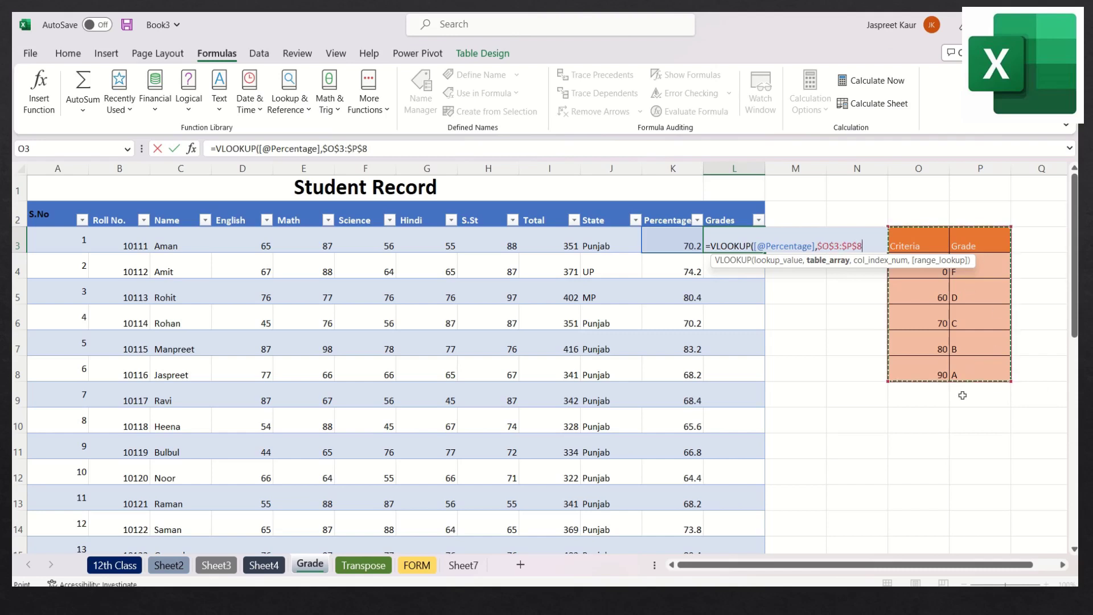
pyautogui.write(',')
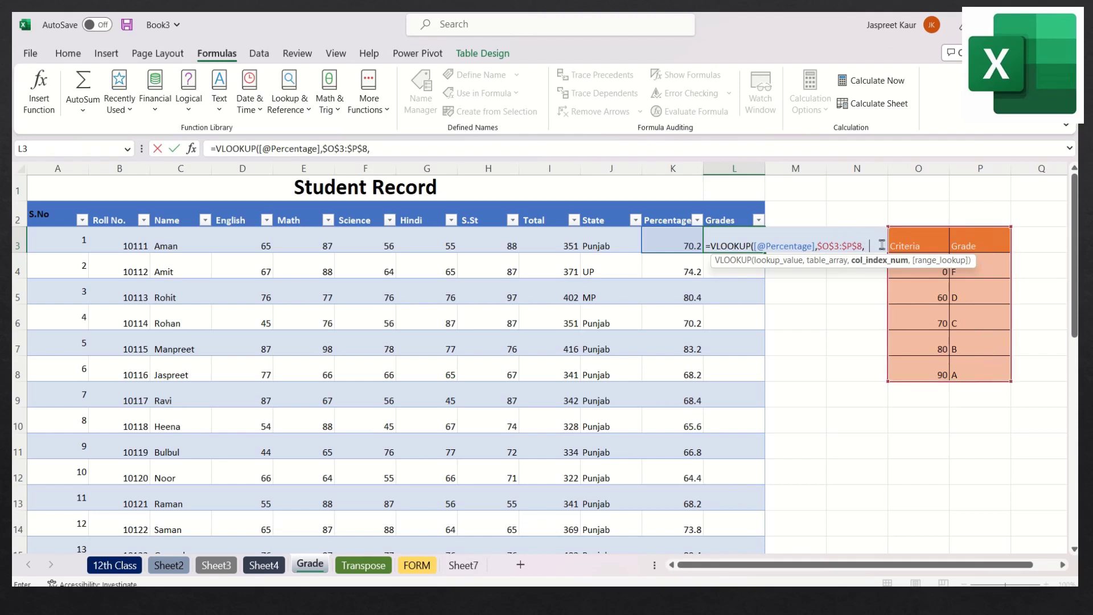
pyautogui.write(',')
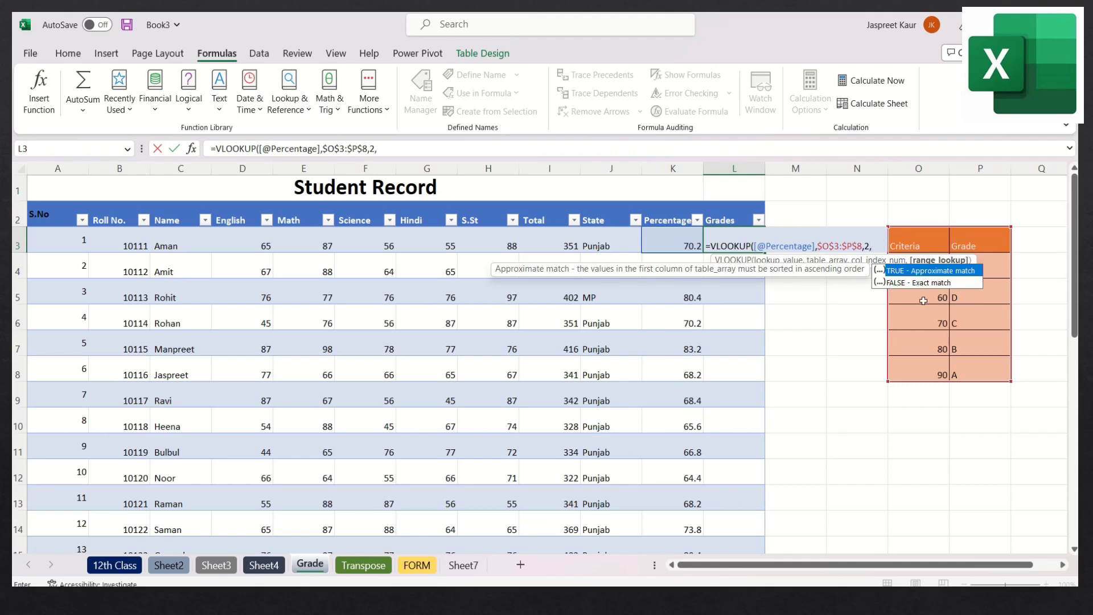
pyautogui.doubleClick(958, 272)
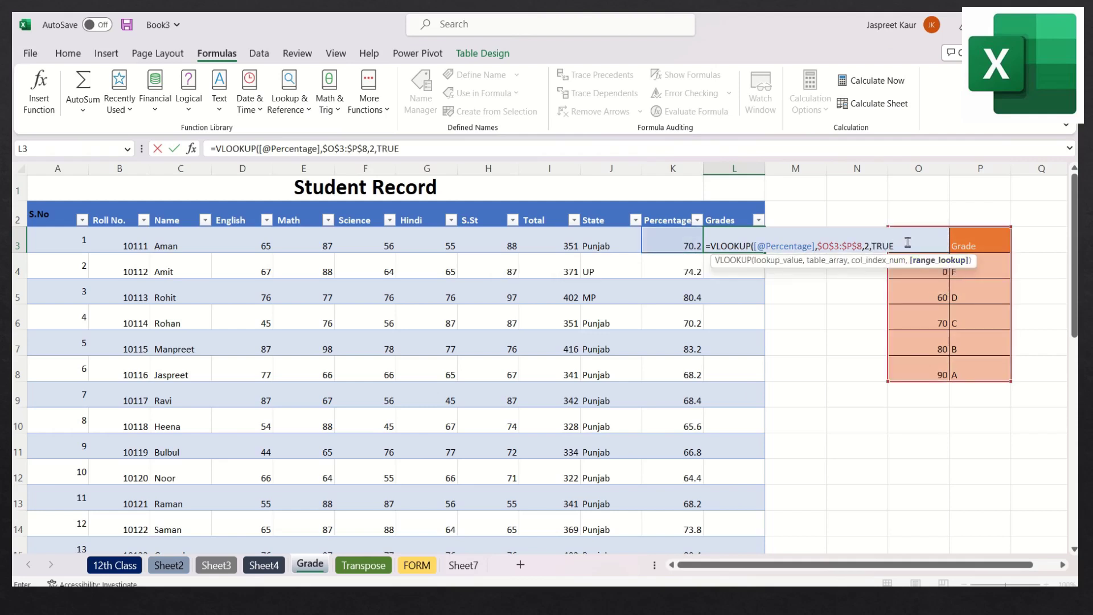
pyautogui.press('Return')
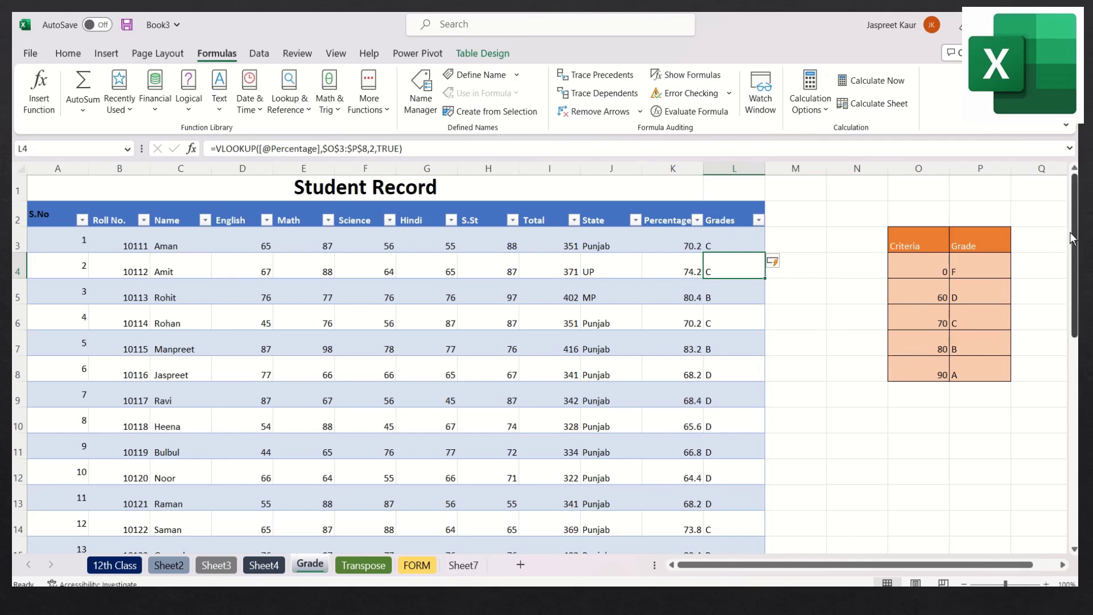
pyautogui.moveTo(1073, 238); pyautogui.dragTo(1073, 460)
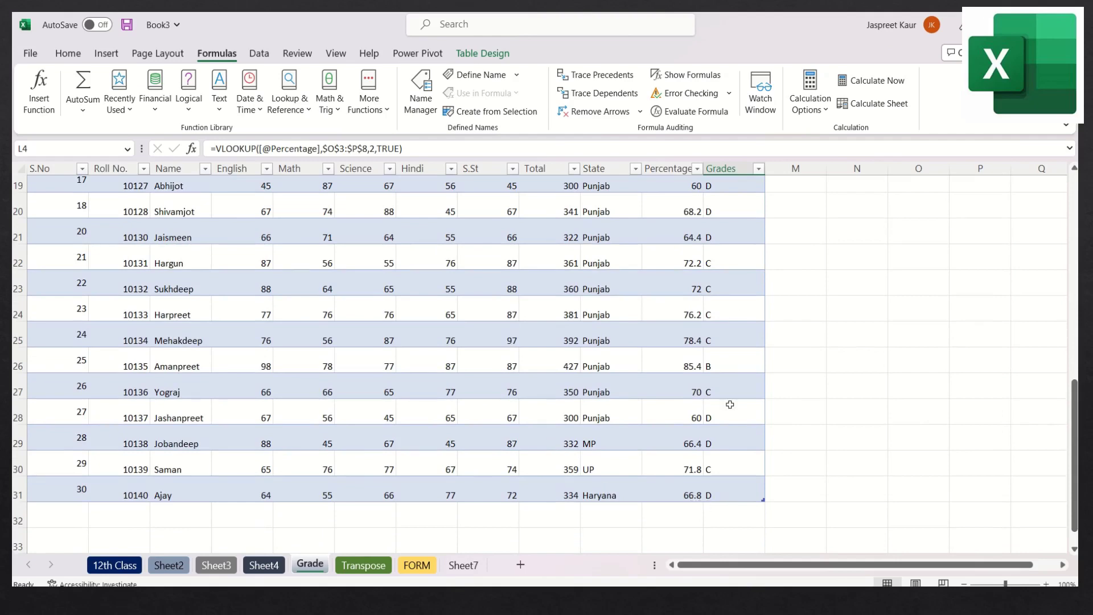
pyautogui.moveTo(1074, 426); pyautogui.dragTo(1074, 230)
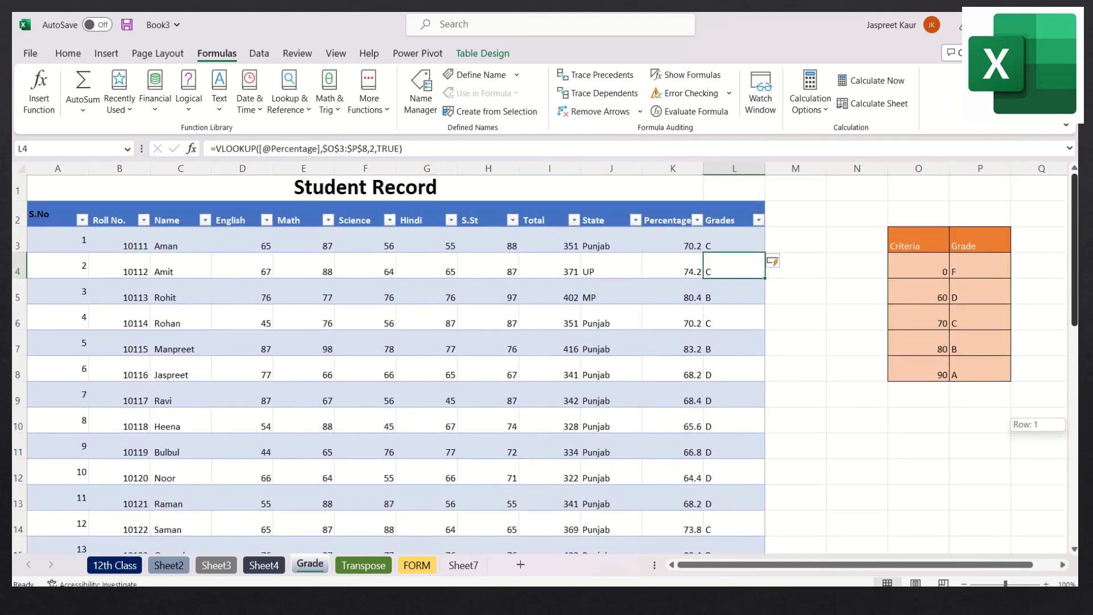
pyautogui.click(725, 246)
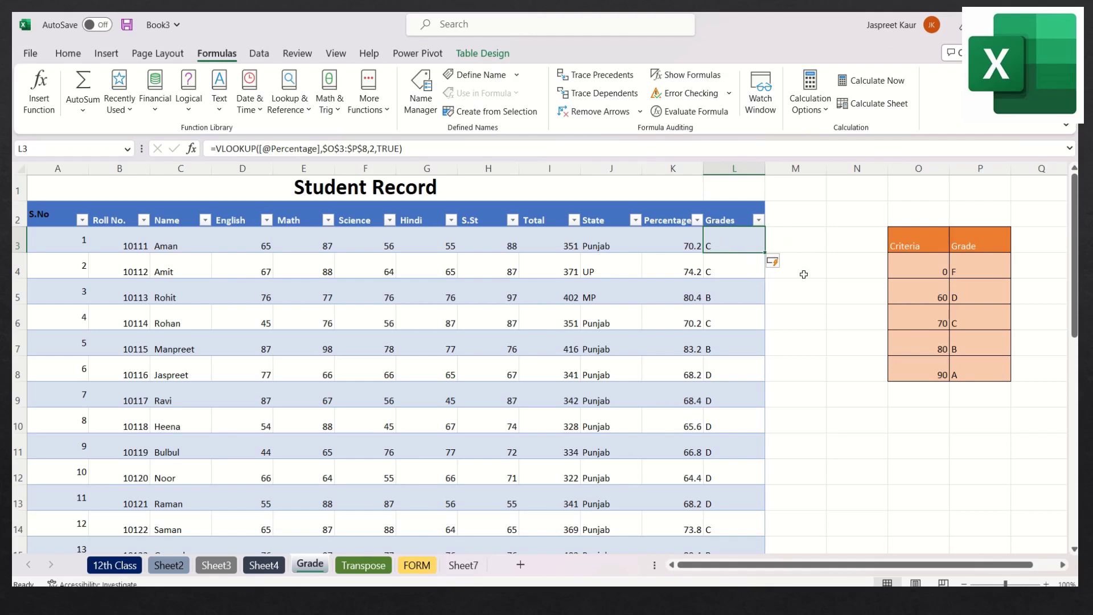
# Step: Begin typing a new column heading starting with 'Ra' in M2, beside Grades
pyautogui.click(793, 220)
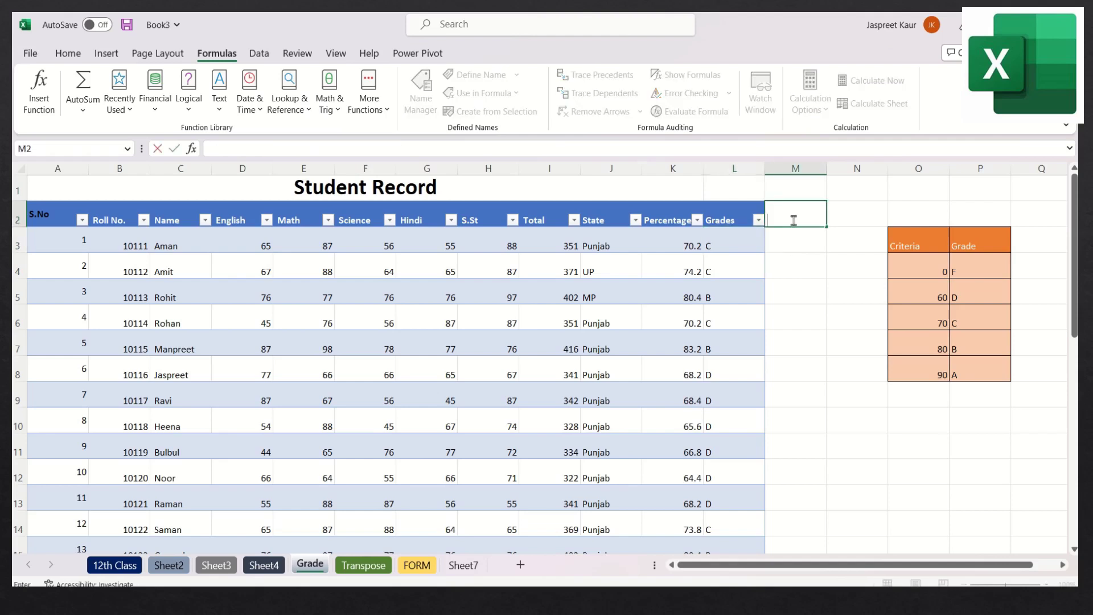
pyautogui.write('Ra')
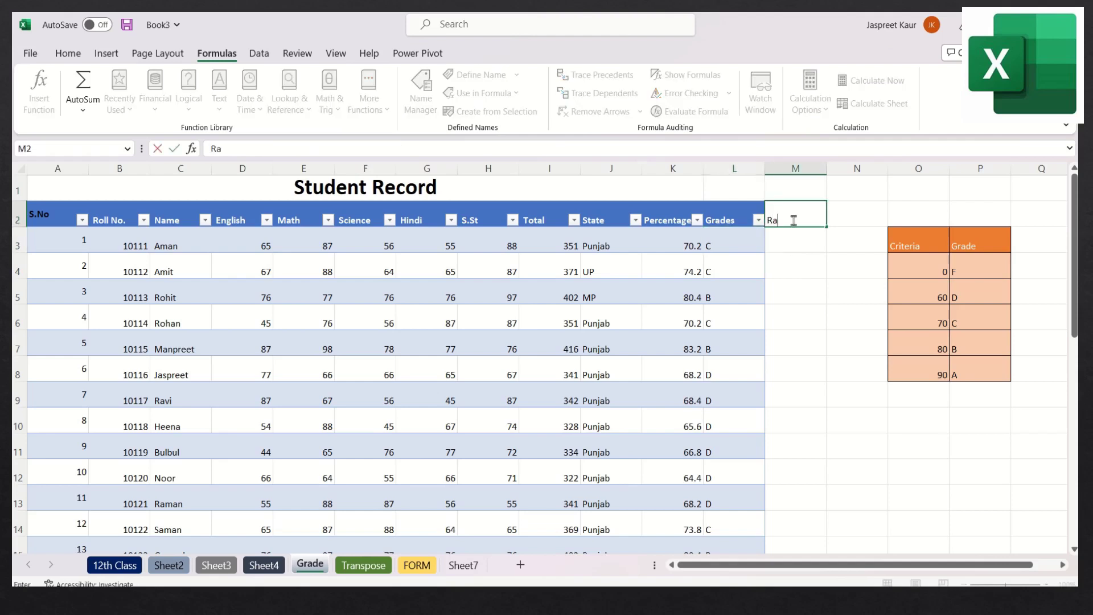
pyautogui.write('nk')
pyautogui.press('BackSpace')
pyautogui.press('BackSpace')
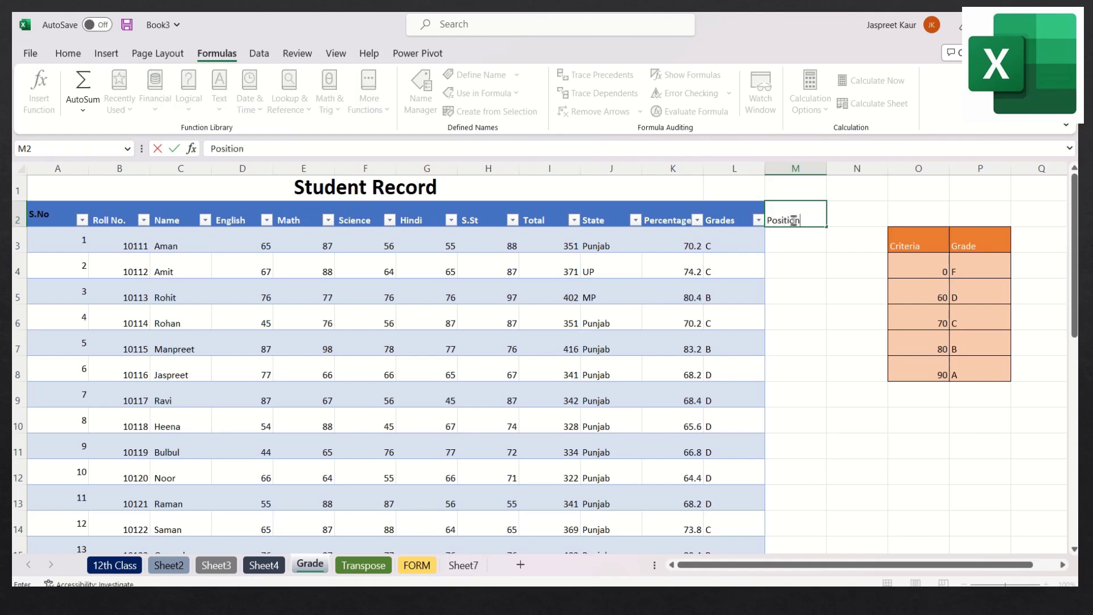
pyautogui.click(795, 244)
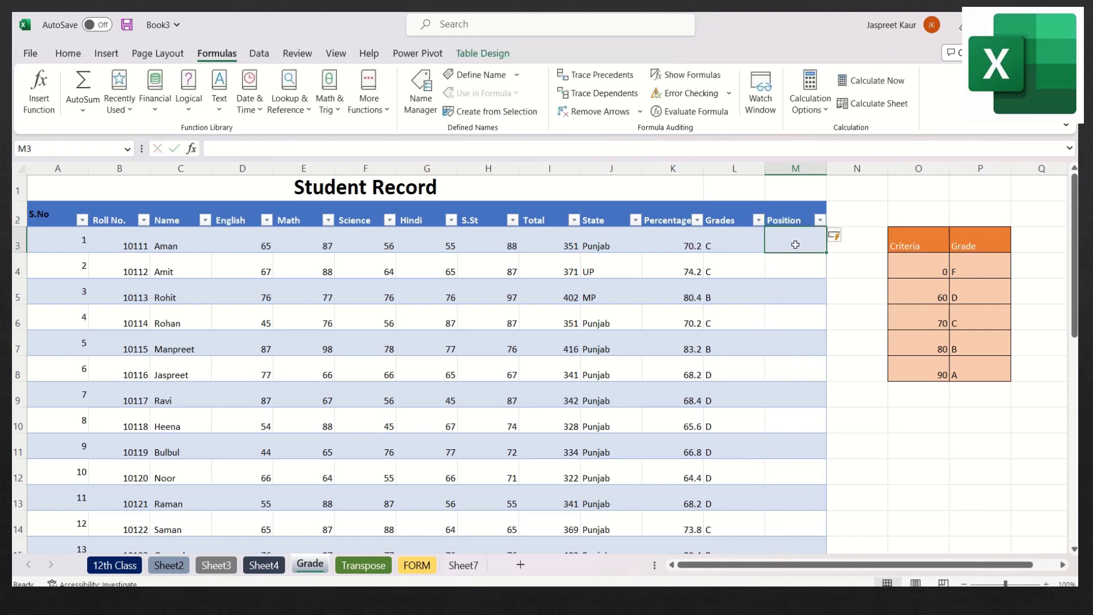
pyautogui.write('=')
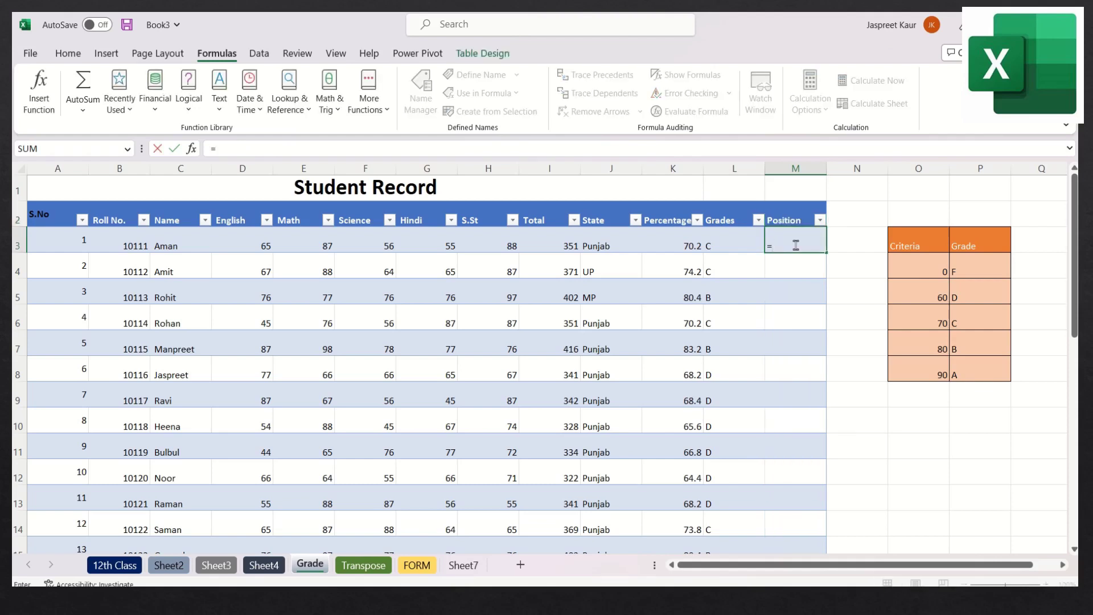
pyautogui.write('rank')
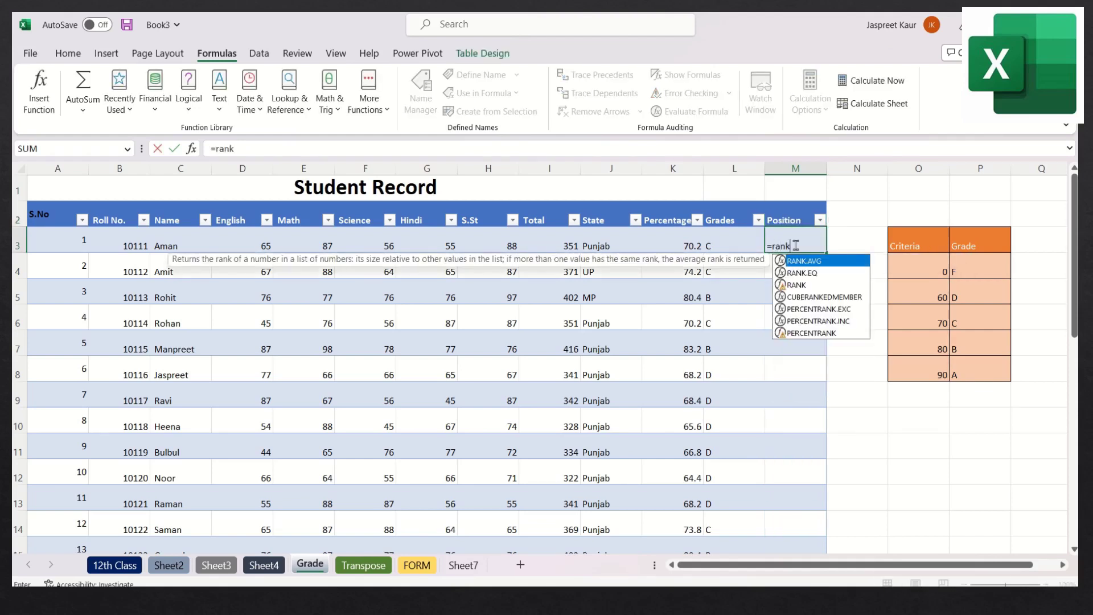
pyautogui.doubleClick(806, 283)
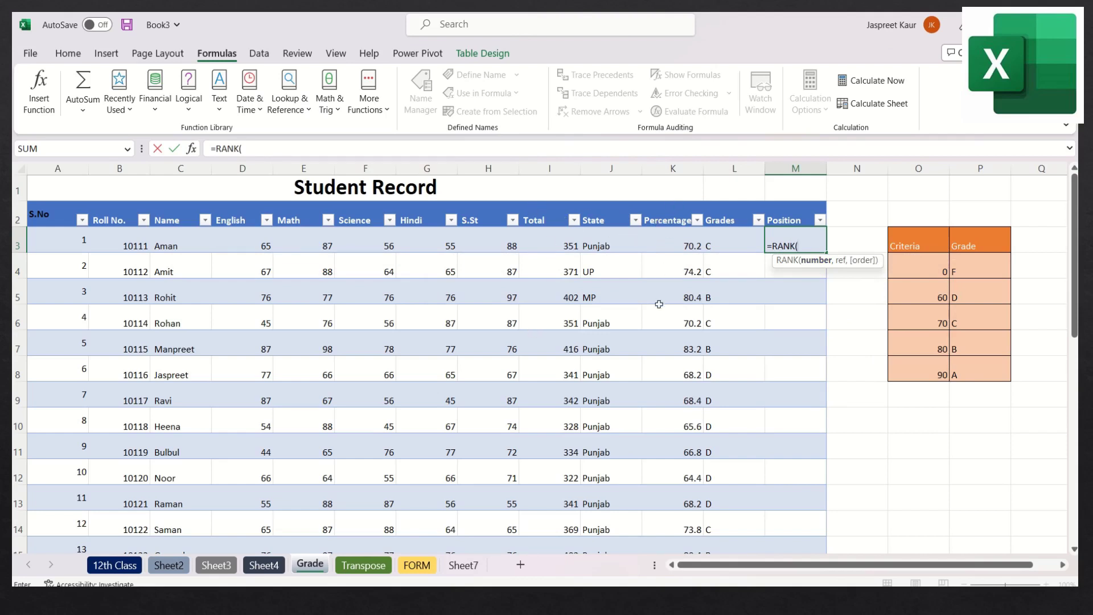
pyautogui.click(665, 242)
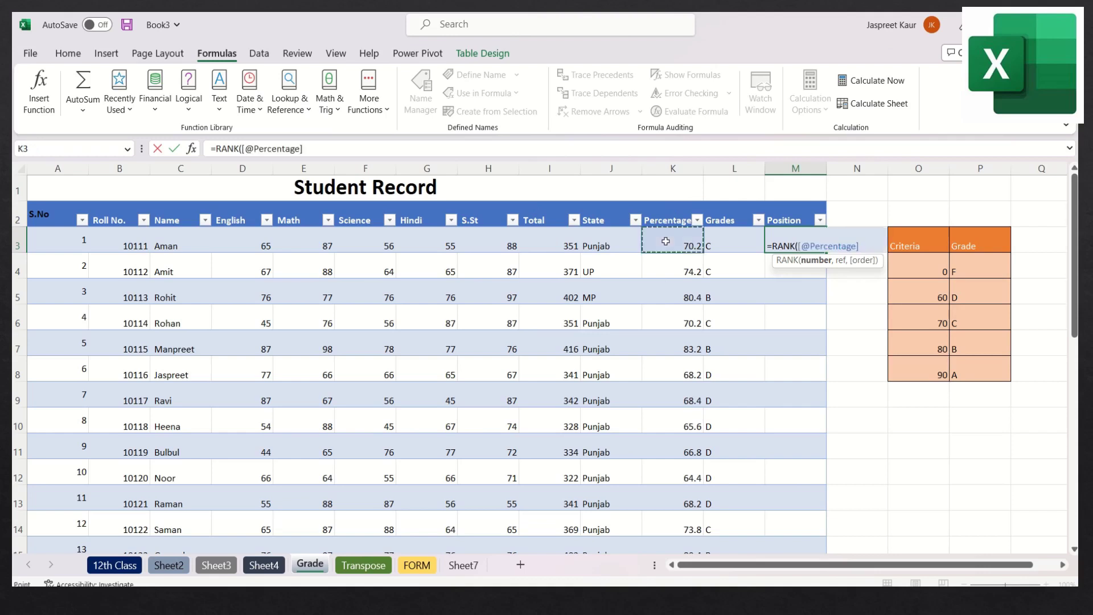
pyautogui.write(',')
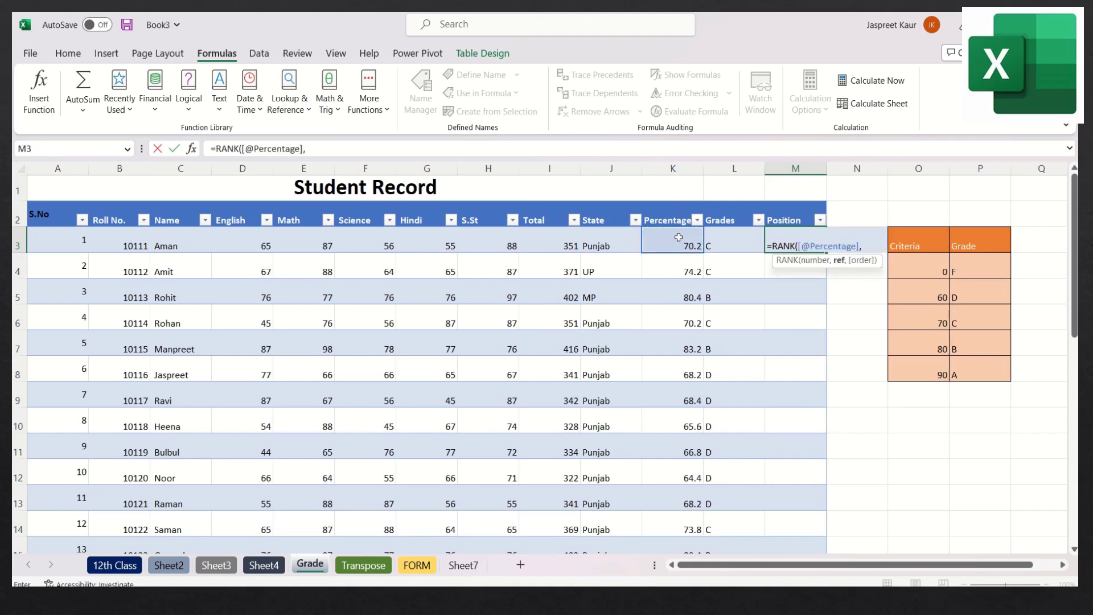
pyautogui.moveTo(678, 237)
pyautogui.mouseDown()
pyautogui.moveTo(674, 556)
pyautogui.moveTo(678, 485)
pyautogui.moveTo(676, 495)
pyautogui.mouseUp()
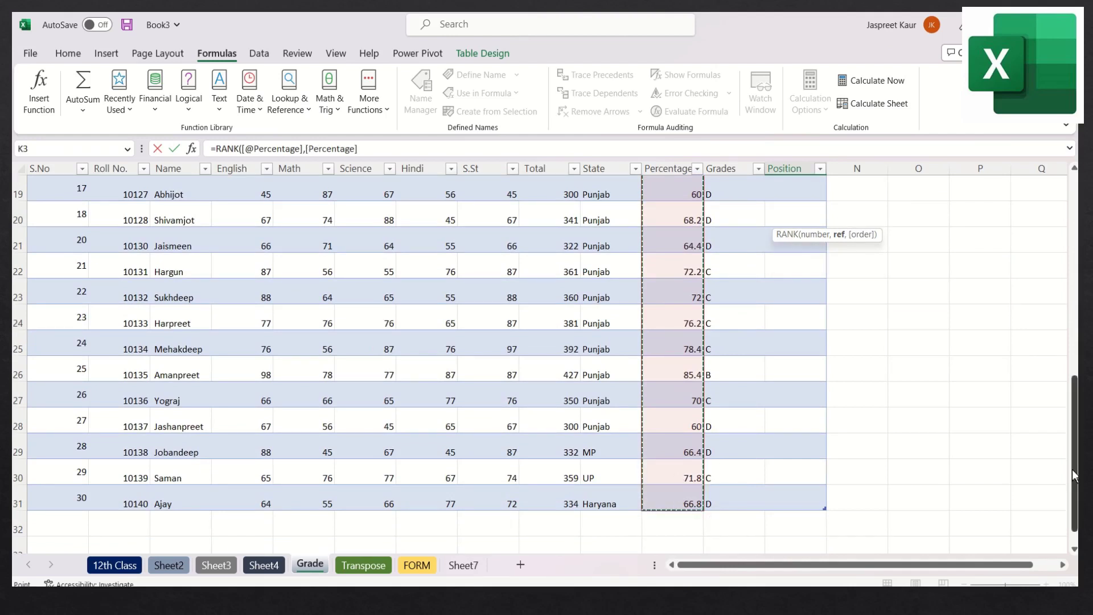
pyautogui.moveTo(1074, 471); pyautogui.dragTo(1074, 268)
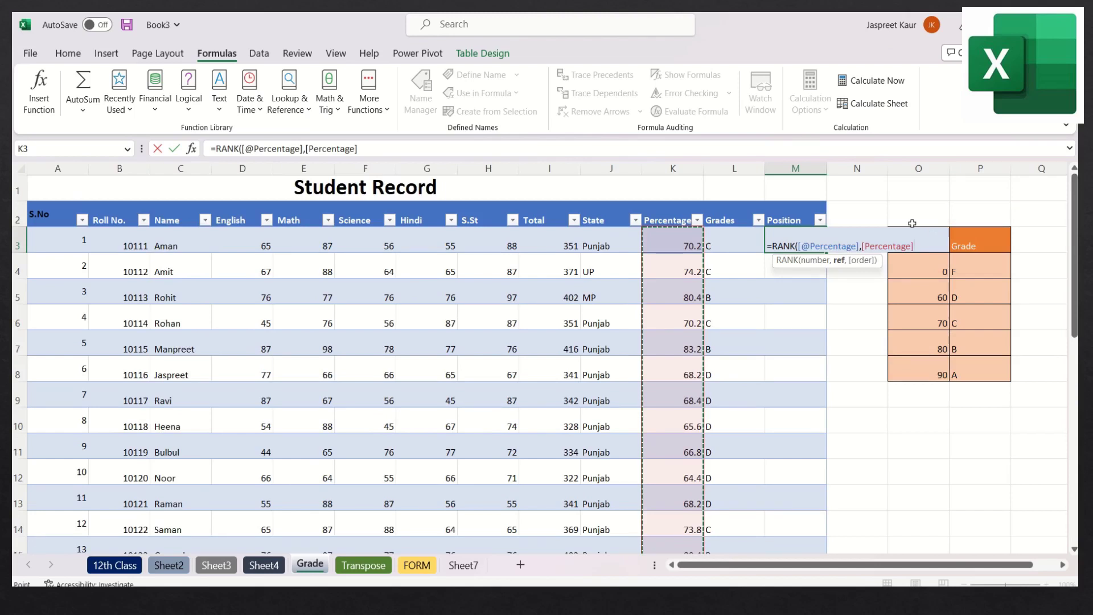
pyautogui.press('Return')
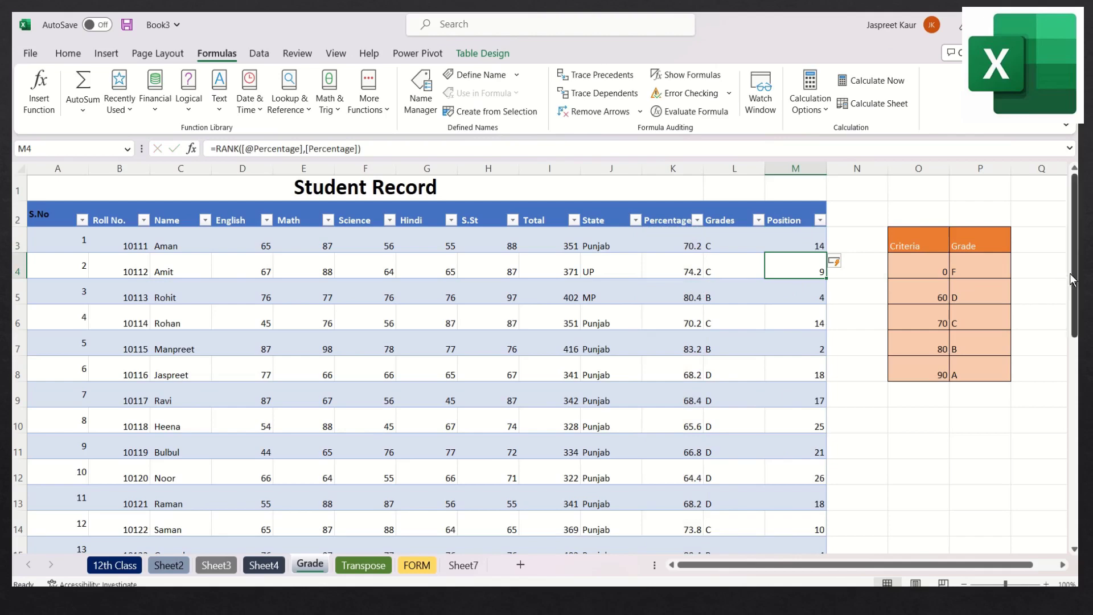
# Step: Scroll down to review the Position ranks, then scroll back up
pyautogui.moveTo(1075, 279); pyautogui.dragTo(1052, 522)
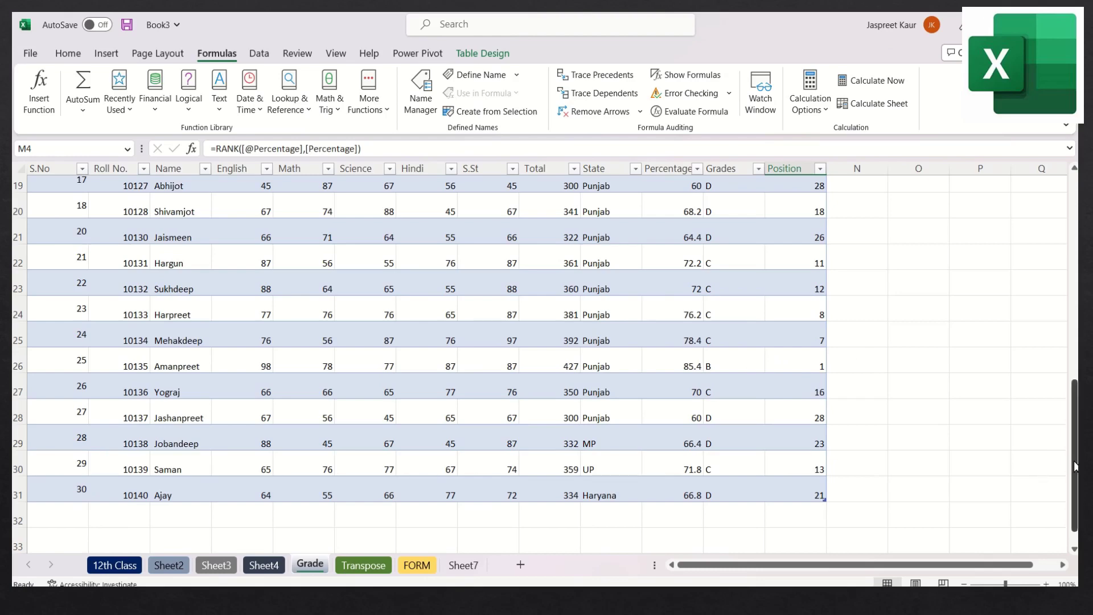
pyautogui.moveTo(1075, 464); pyautogui.dragTo(1073, 257)
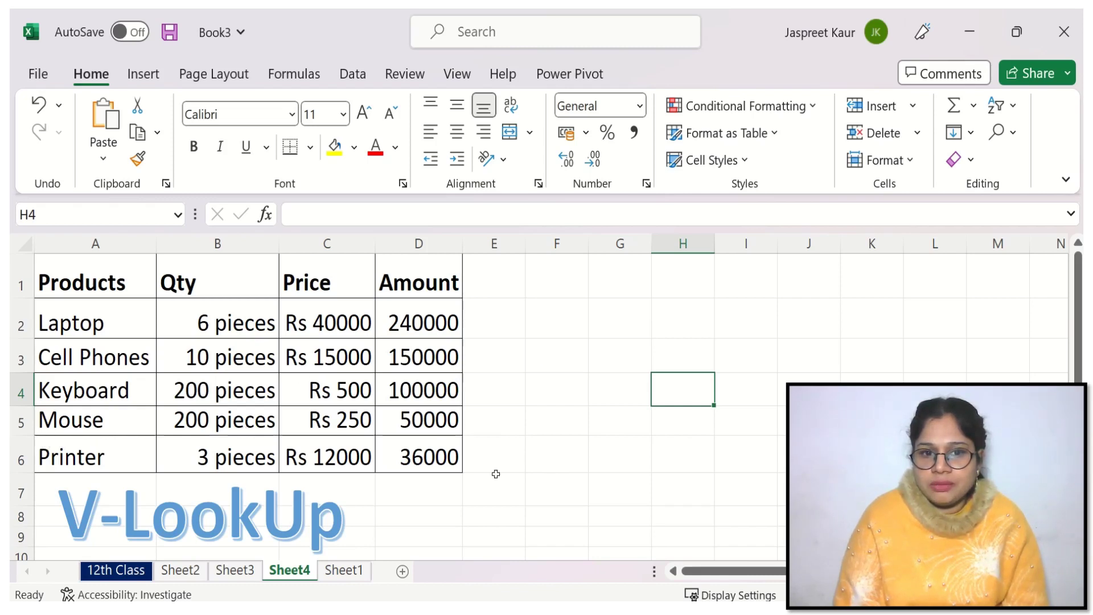
# Step: Enter 'Printer' in F1 and autofit column F to fit it
pyautogui.click(573, 288)
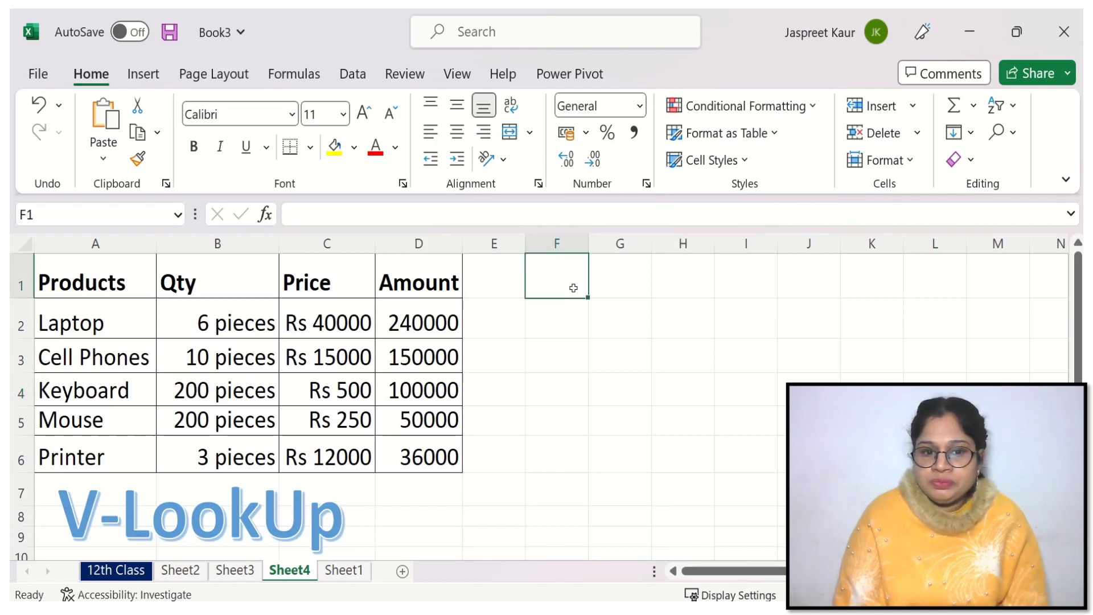
pyautogui.doubleClick(573, 288)
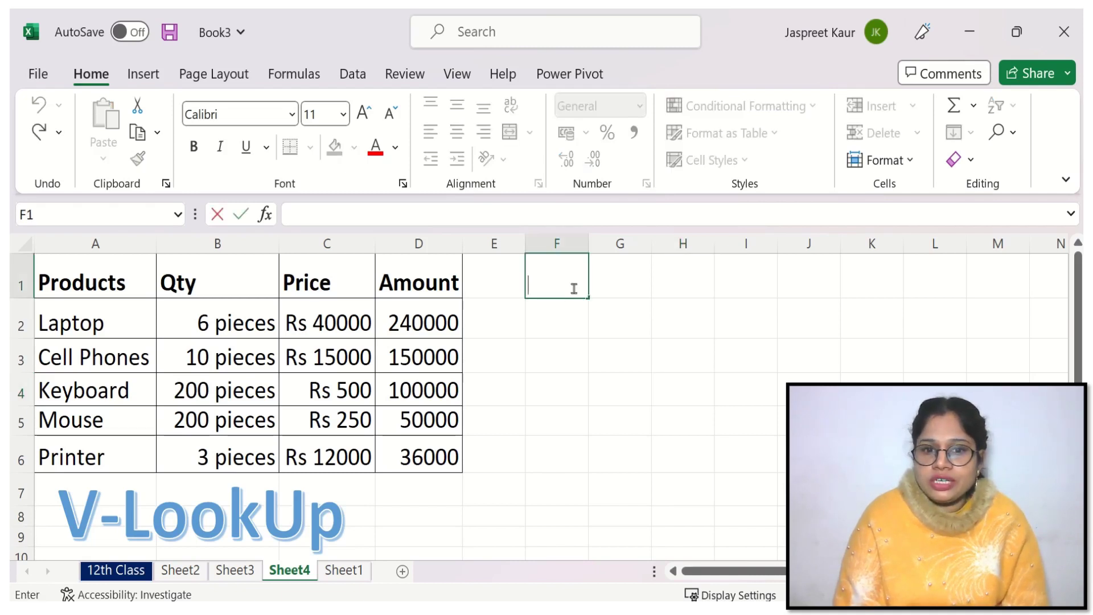
pyautogui.write('P')
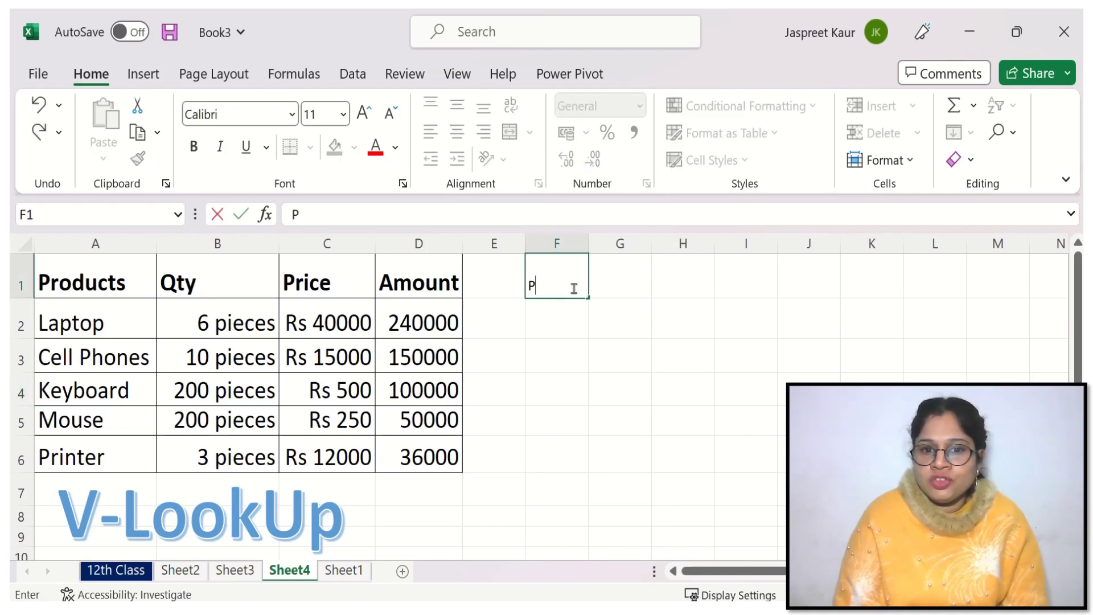
pyautogui.write('rintw')
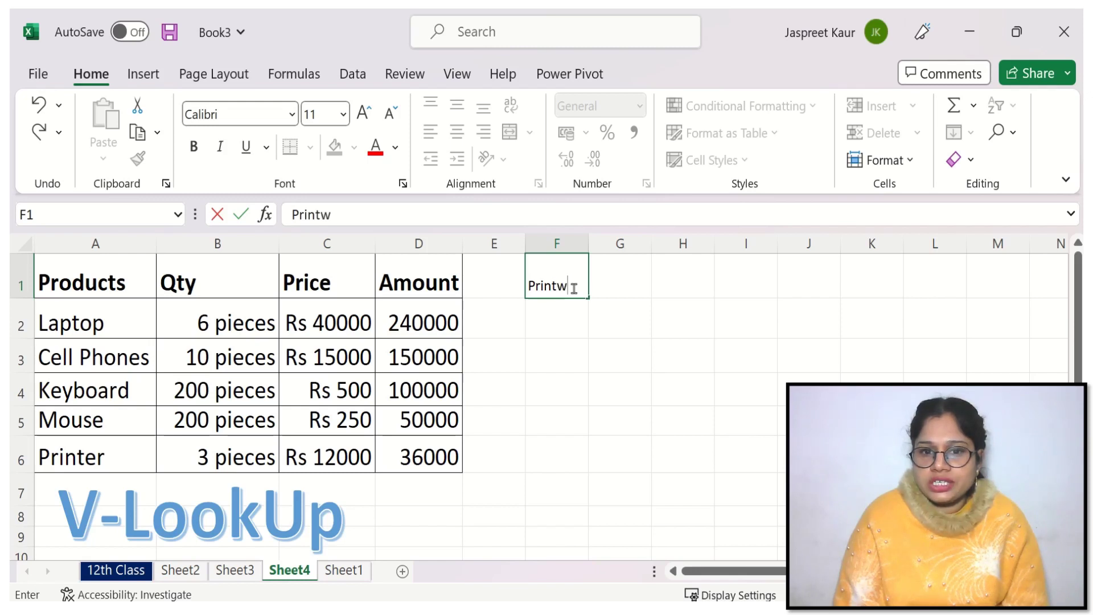
pyautogui.press('BackSpace')
pyautogui.write('er')
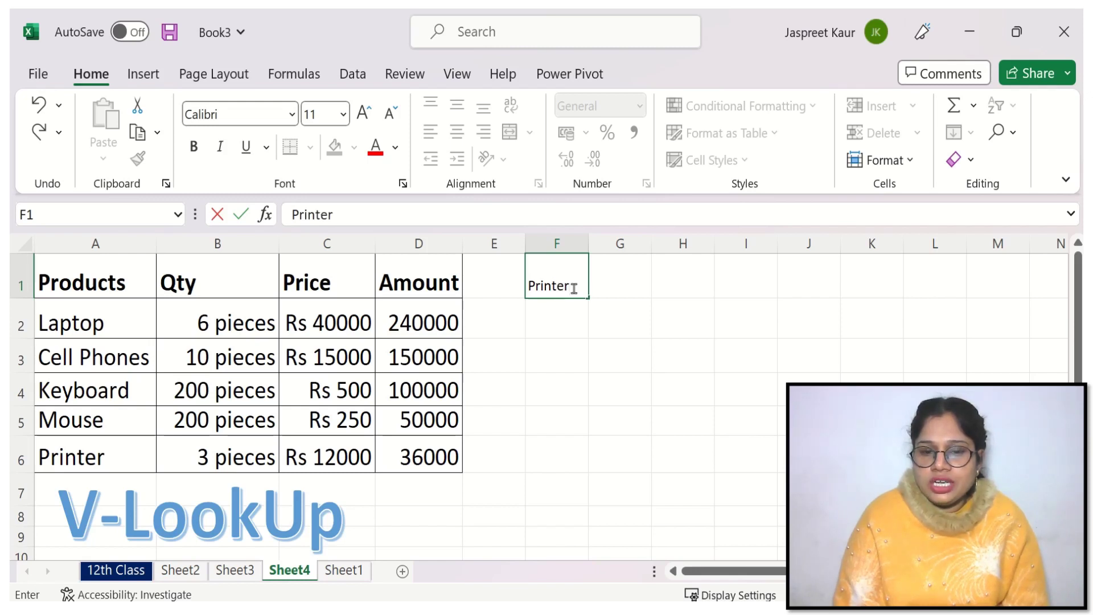
pyautogui.click(622, 283)
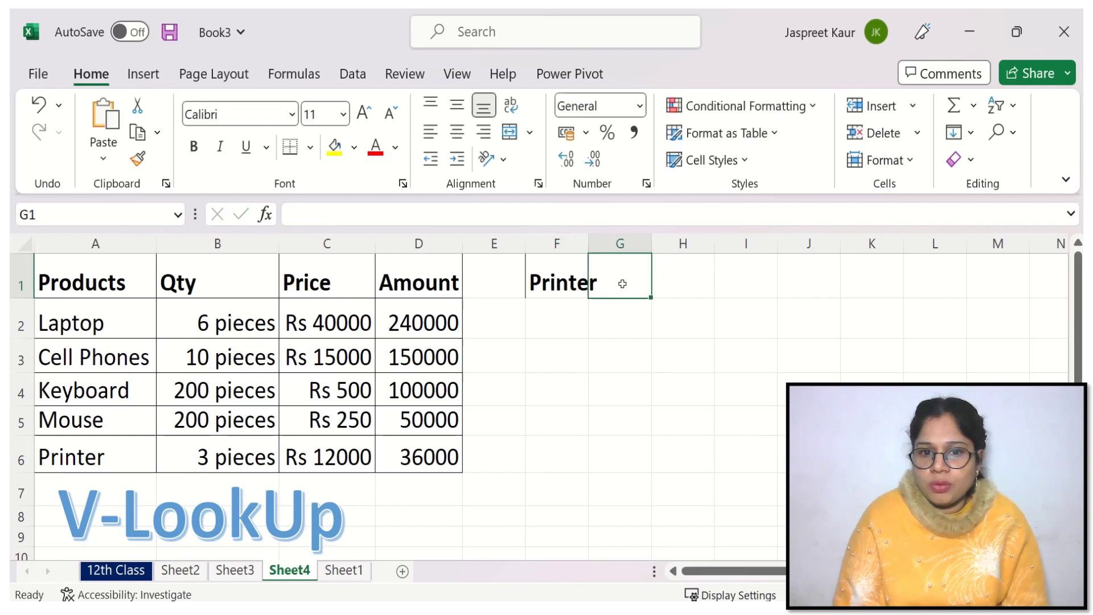
pyautogui.doubleClick(588, 244)
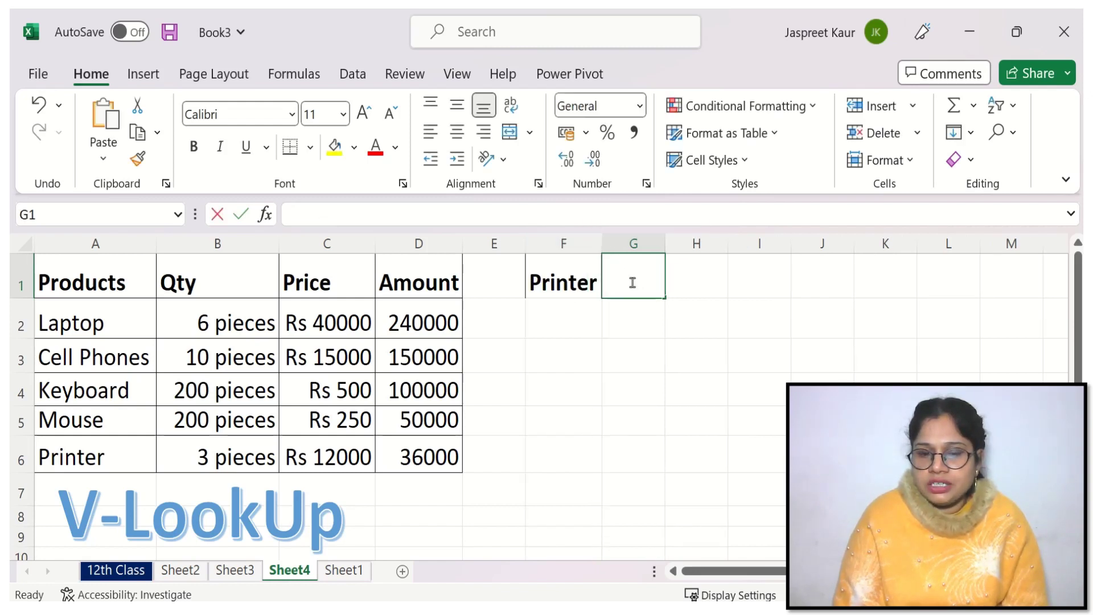
# Step: Start =VLOOKUP(F1,$A$1:$D$6, in G1, locking the product table range as absolute
pyautogui.write('=vl')
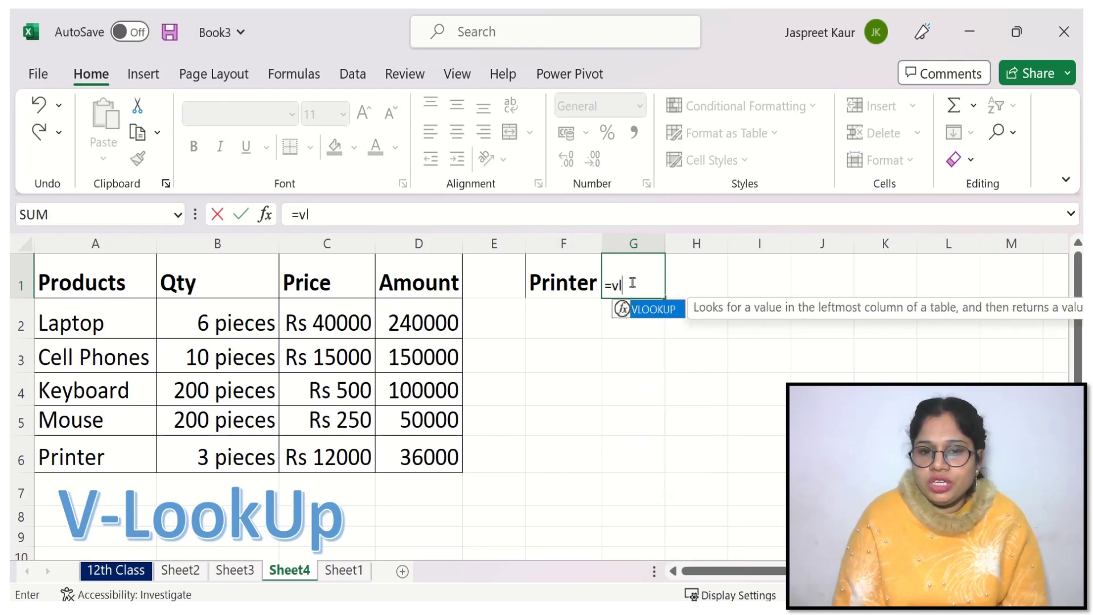
pyautogui.write('oo')
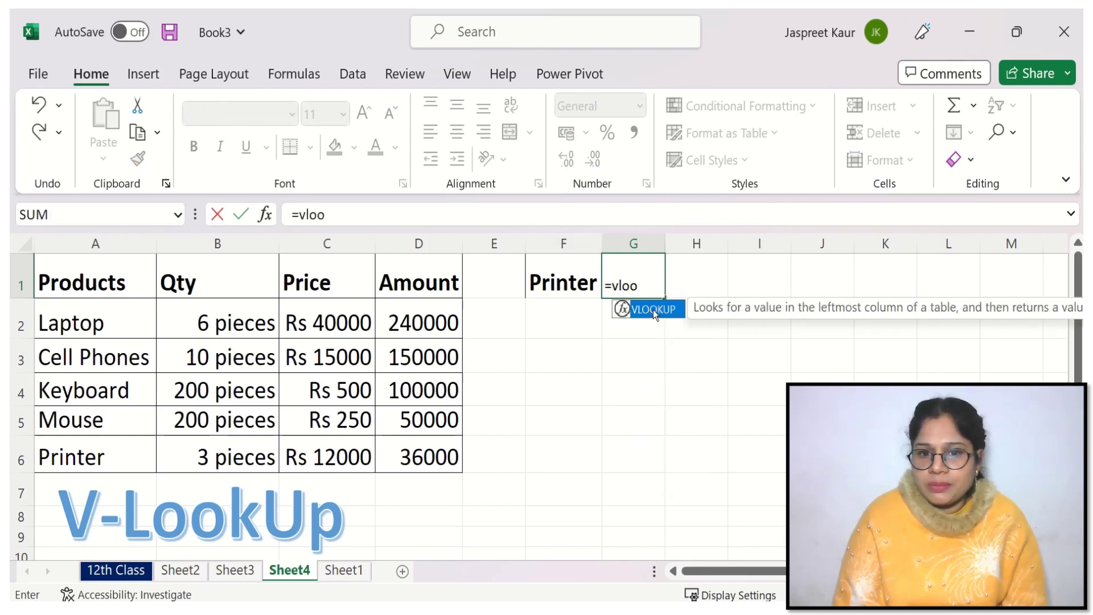
pyautogui.doubleClick(653, 310)
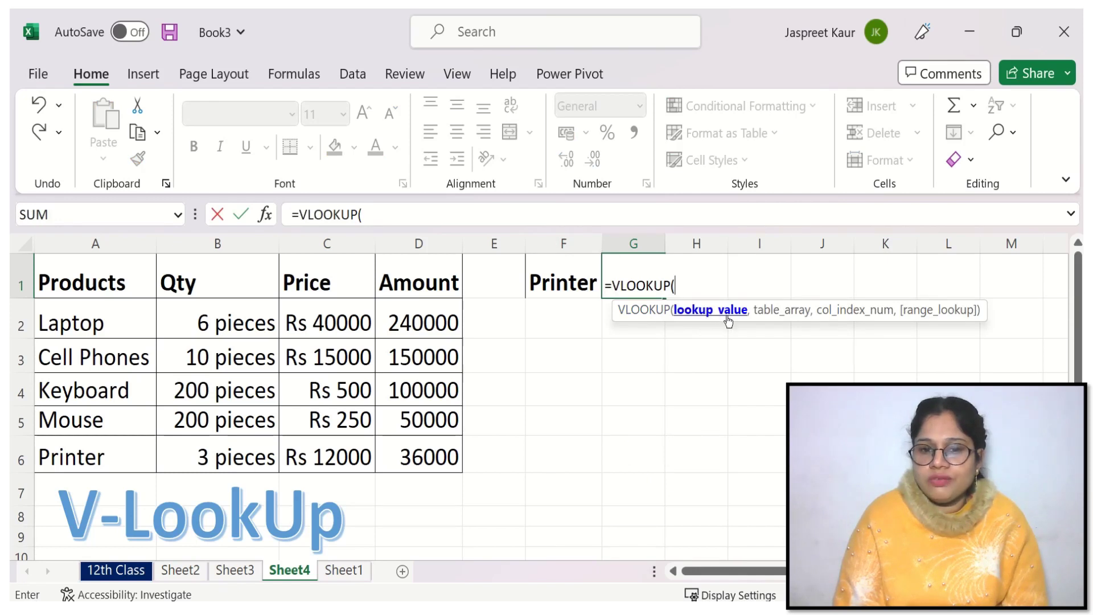
pyautogui.click(568, 279)
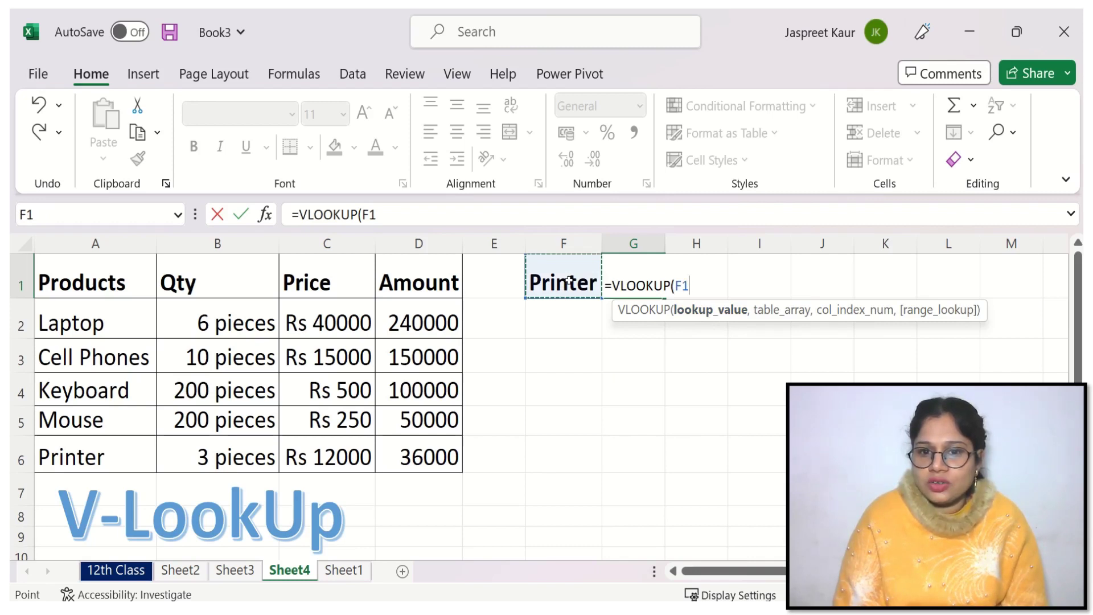
pyautogui.write(',')
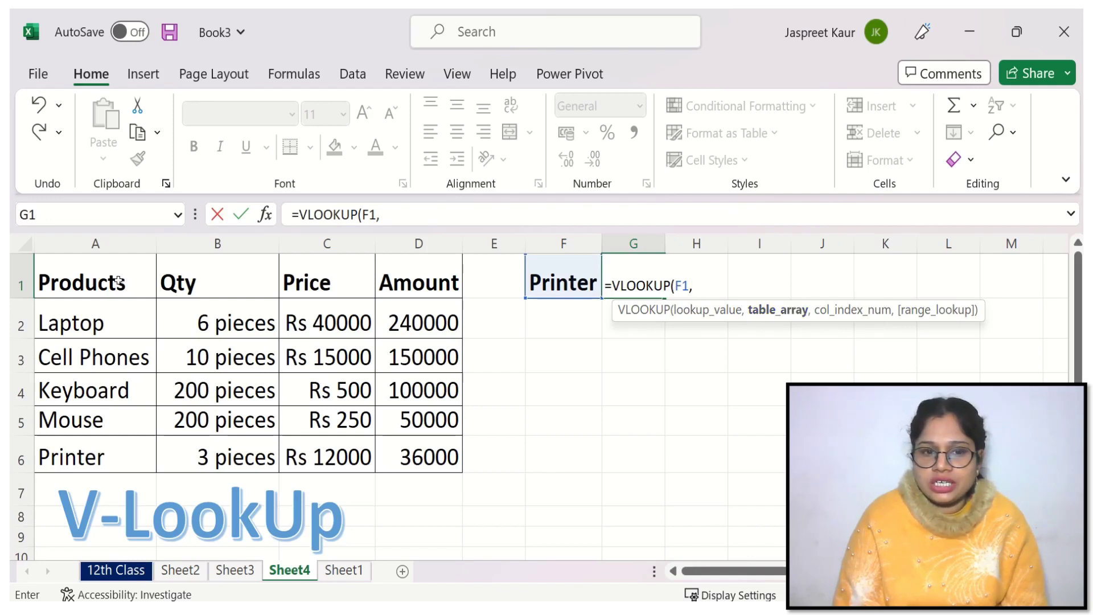
pyautogui.moveTo(118, 281); pyautogui.dragTo(397, 450)
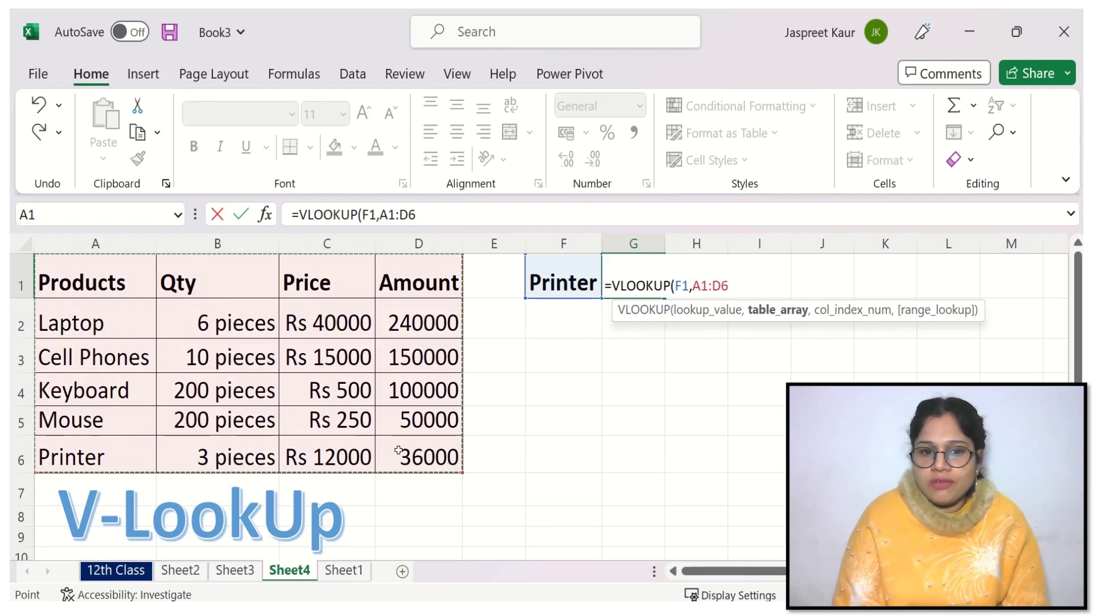
pyautogui.press('F4')
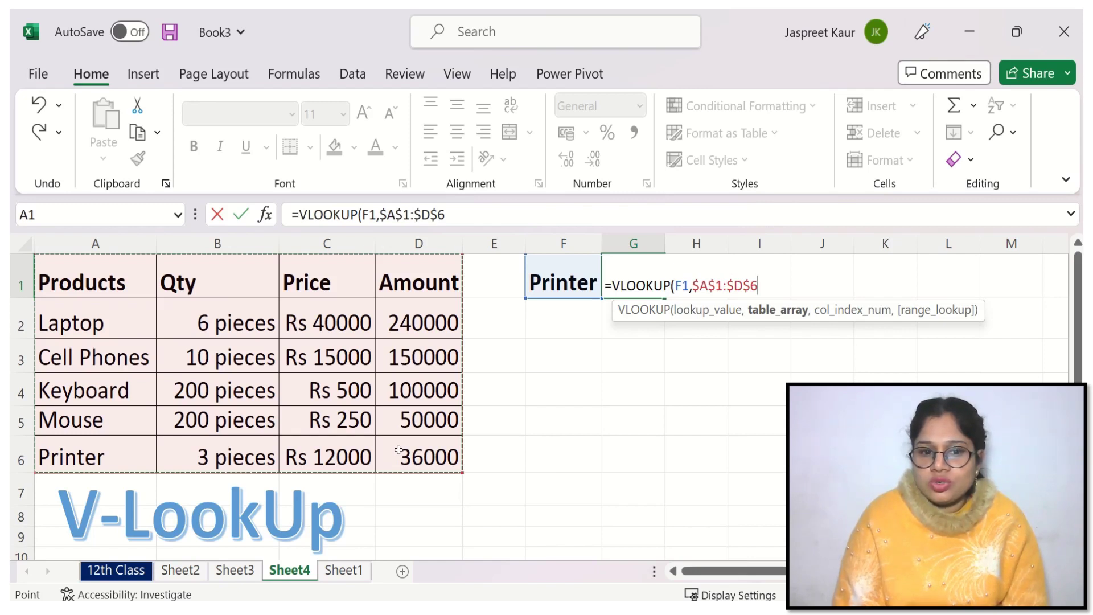
pyautogui.write(',')
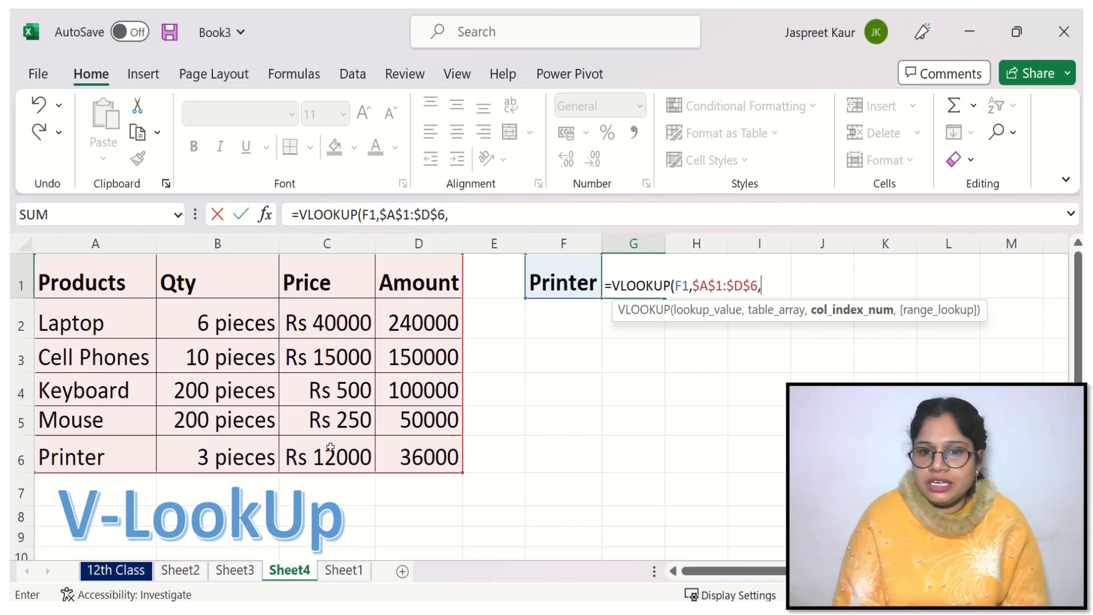
# Step: Finish the G1 lookup with column 3 and FALSE exact match, returning 12000
pyautogui.write('3')
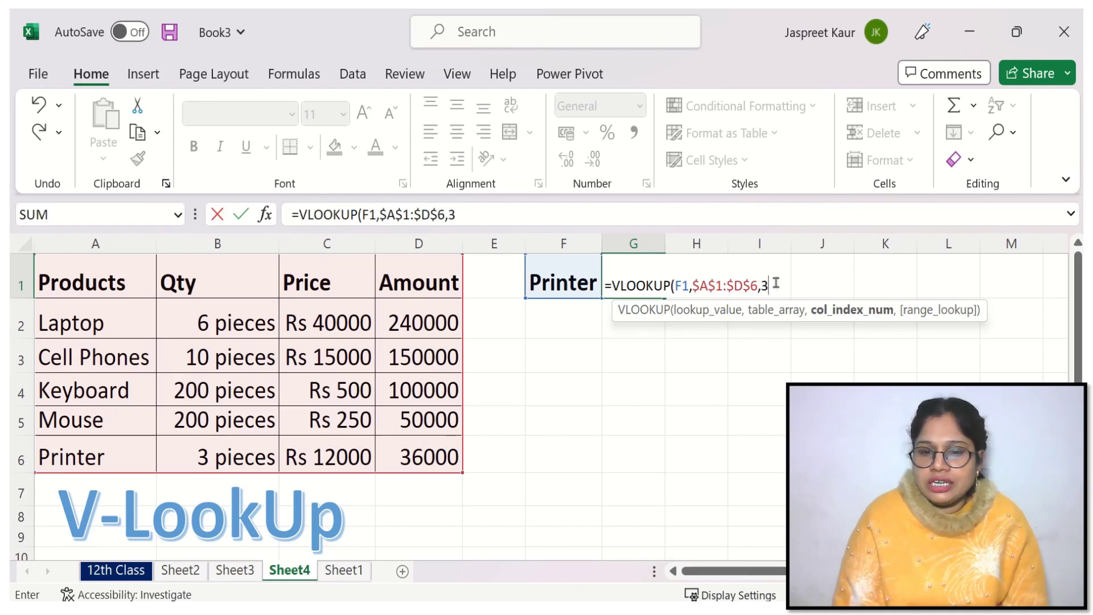
pyautogui.write(',')
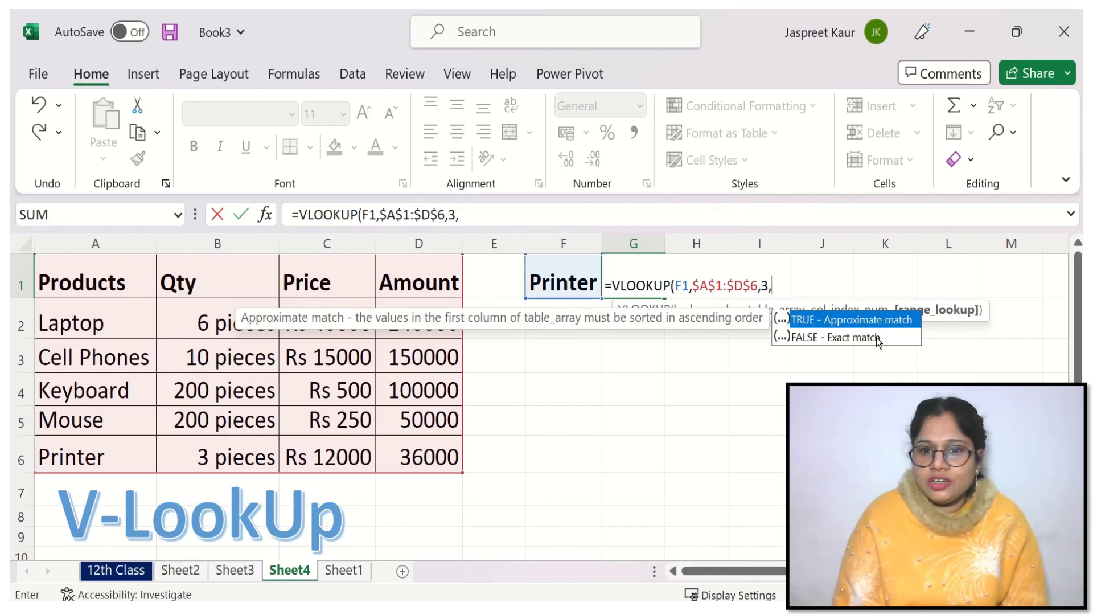
pyautogui.doubleClick(876, 337)
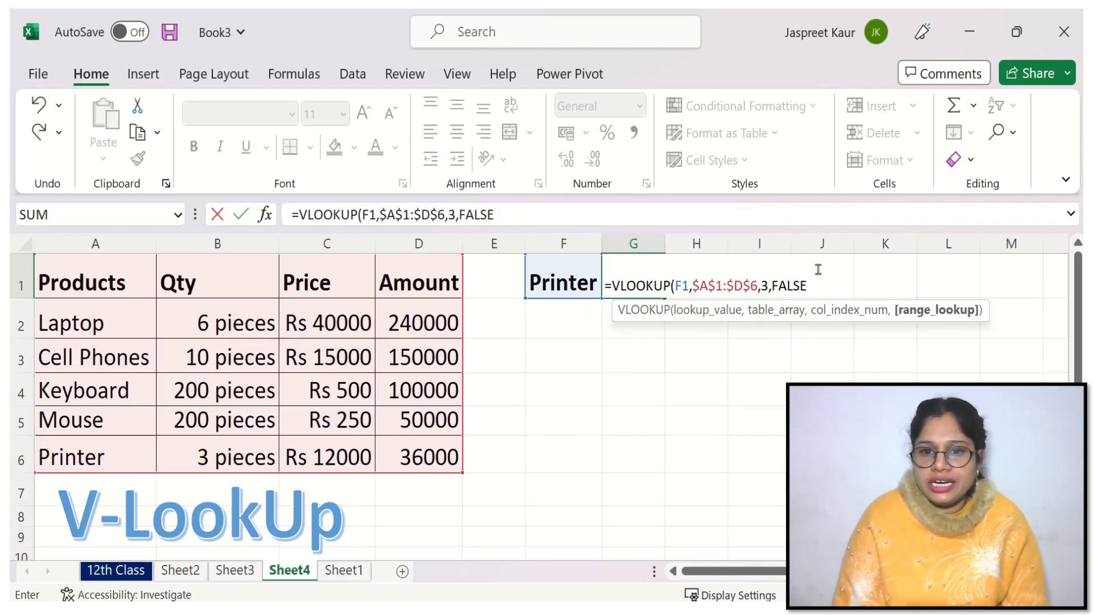
pyautogui.press('Return')
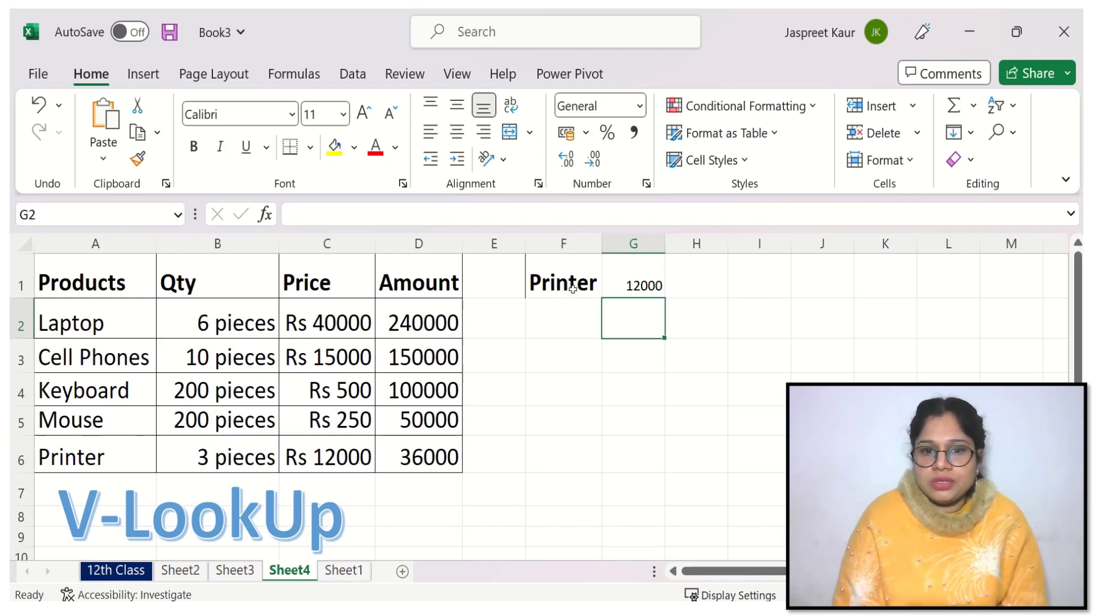
# Step: Add a List data validation to F3 sourced from the product names $A$2:$A$6
pyautogui.click(564, 358)
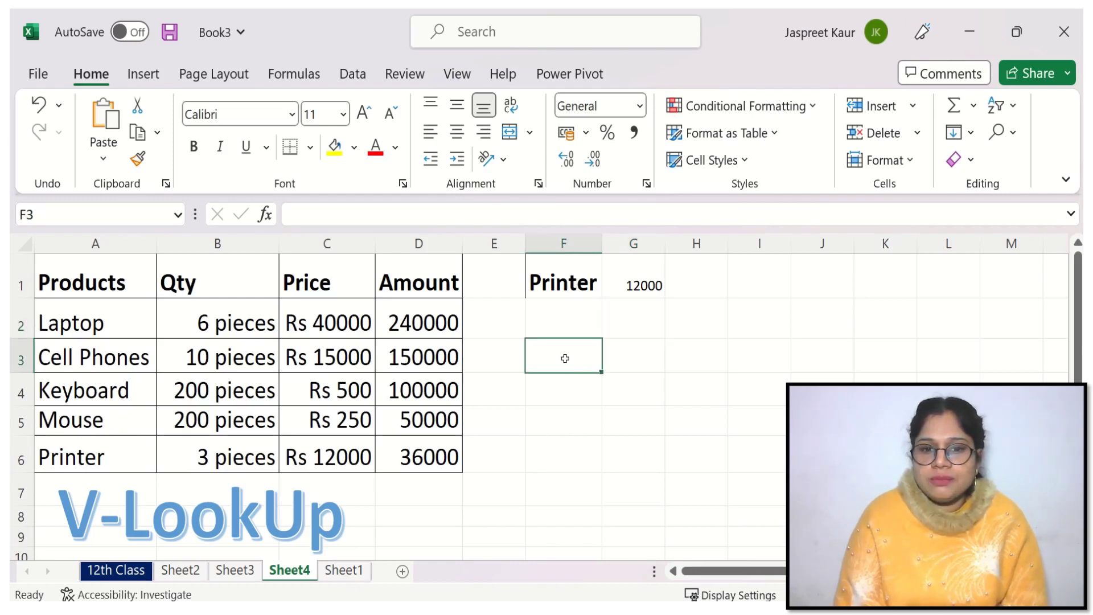
pyautogui.click(352, 74)
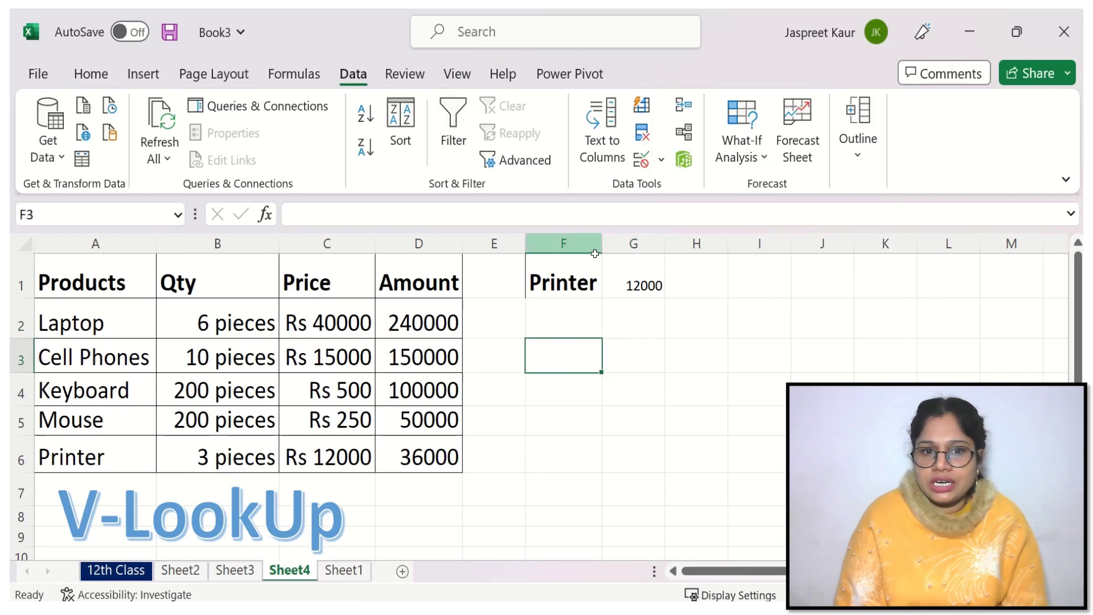
pyautogui.click(660, 159)
pyautogui.click(686, 191)
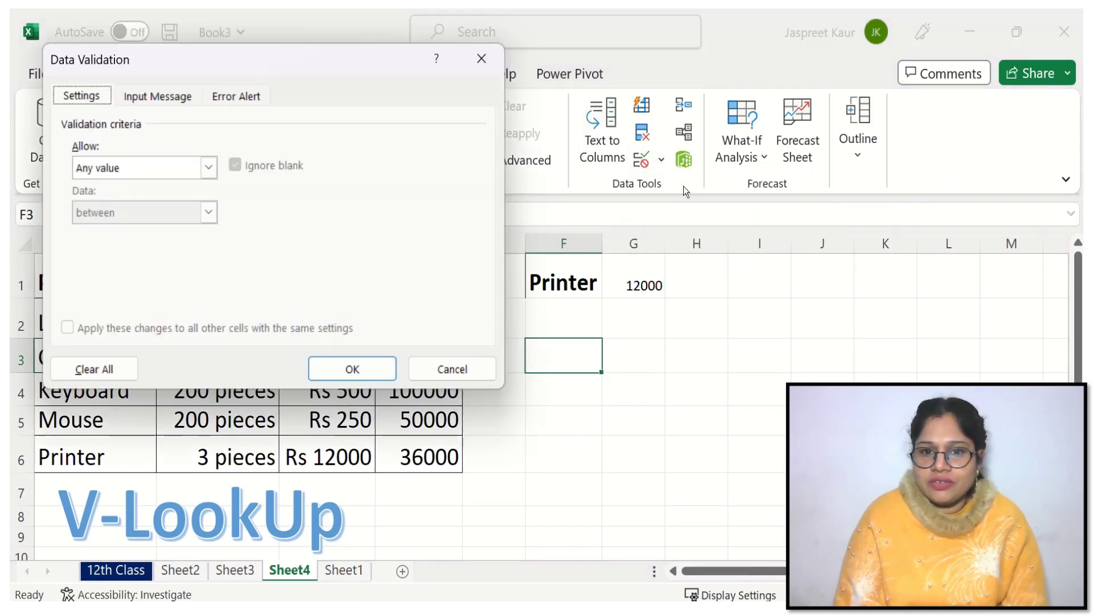
pyautogui.click(208, 167)
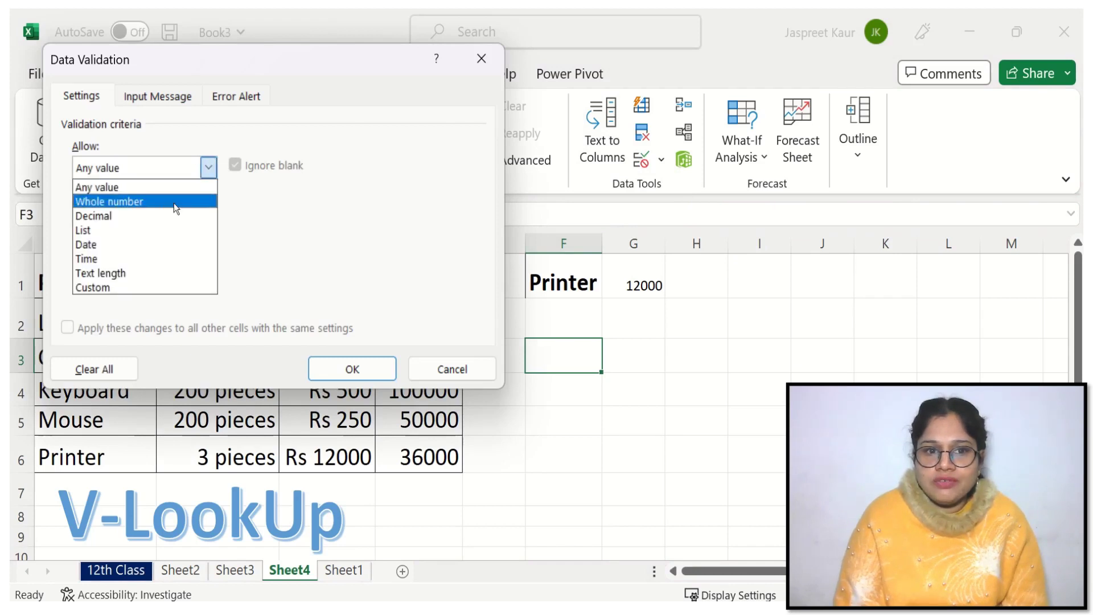
pyautogui.click(148, 230)
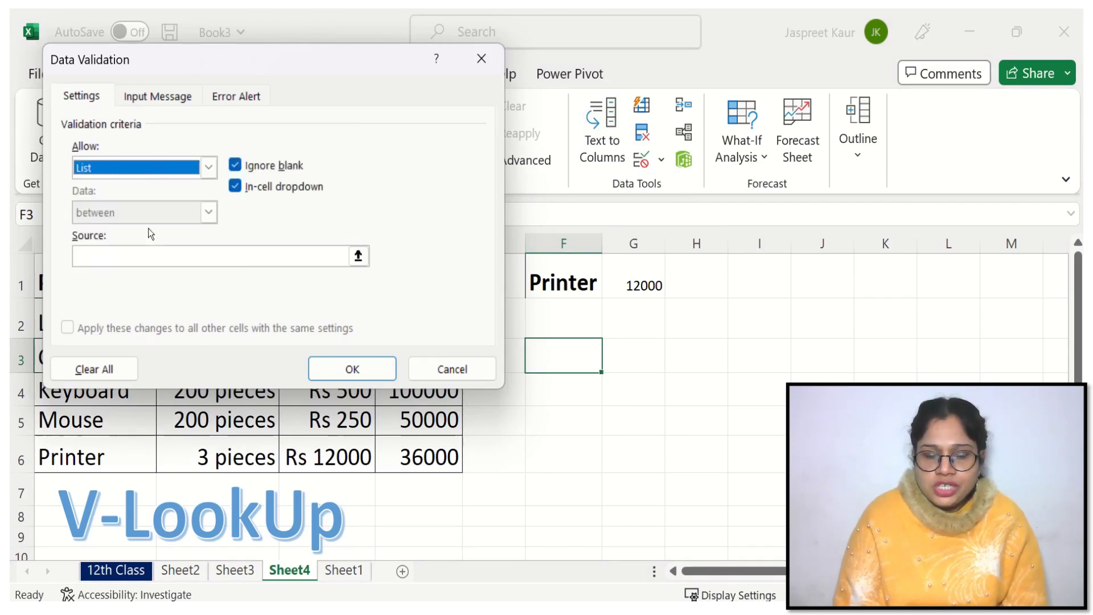
pyautogui.click(359, 257)
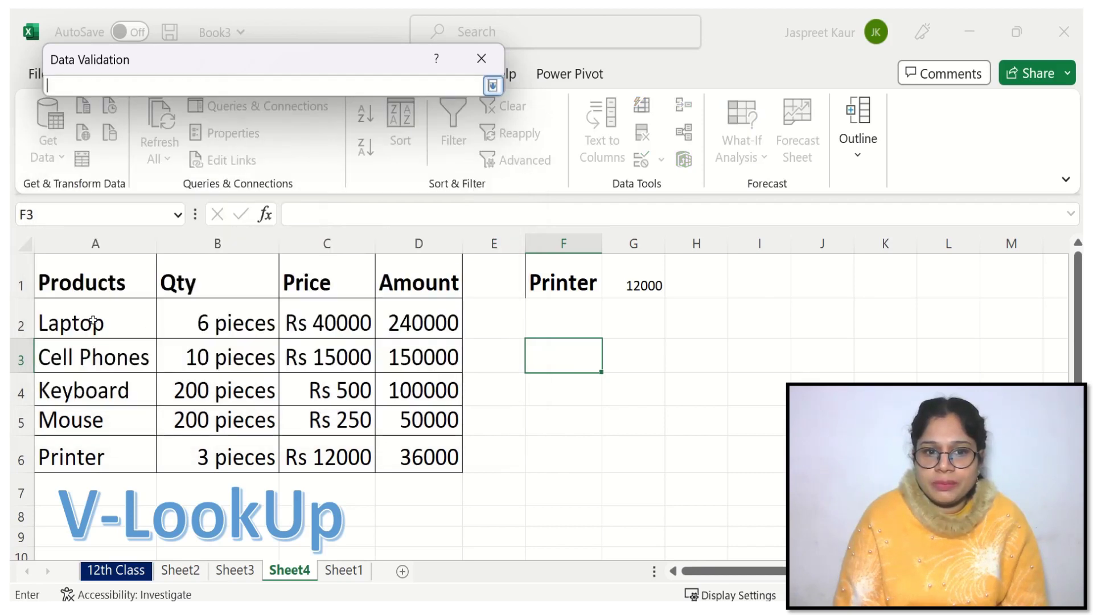
pyautogui.moveTo(93, 320); pyautogui.dragTo(96, 442)
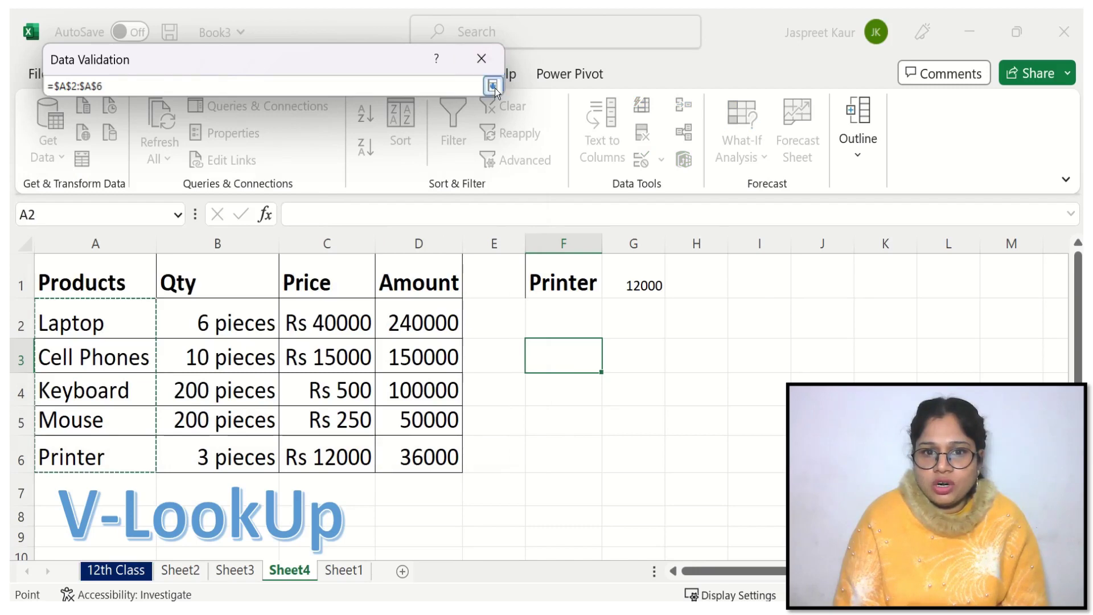
pyautogui.click(493, 86)
pyautogui.click(349, 370)
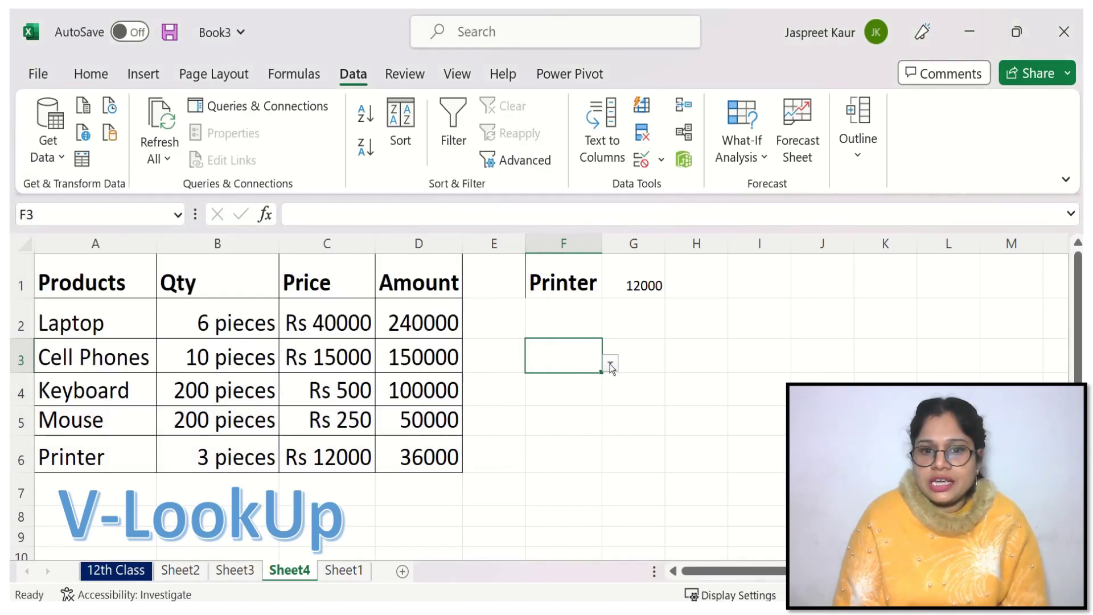
# Step: Open the F3 dropdown to check the product list, closing it without a choice
pyautogui.click(609, 363)
pyautogui.click(694, 435)
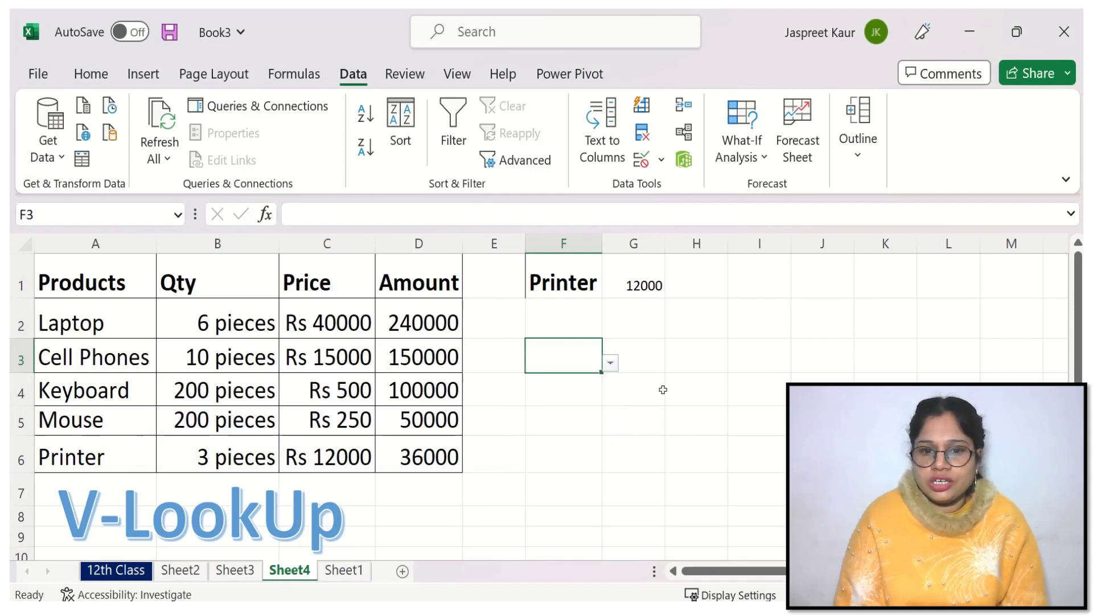
pyautogui.click(645, 355)
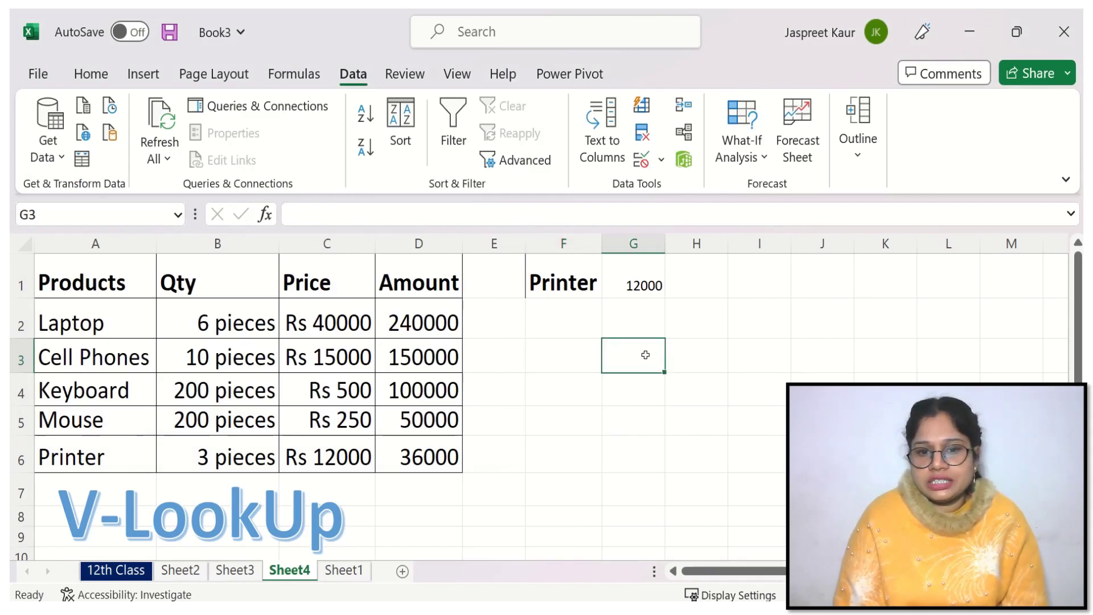
# Step: Enter =VLOOKUP(F3,$A$1:$D$6,3,FALSE) in G3 to price the product chosen in F3
pyautogui.write('=vloo')
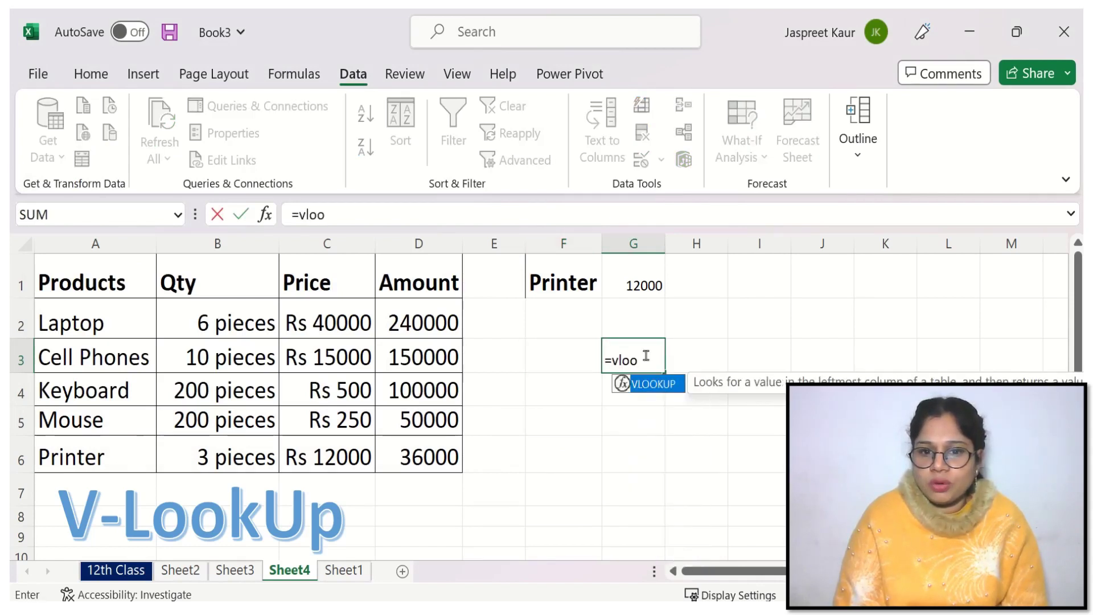
pyautogui.doubleClick(660, 384)
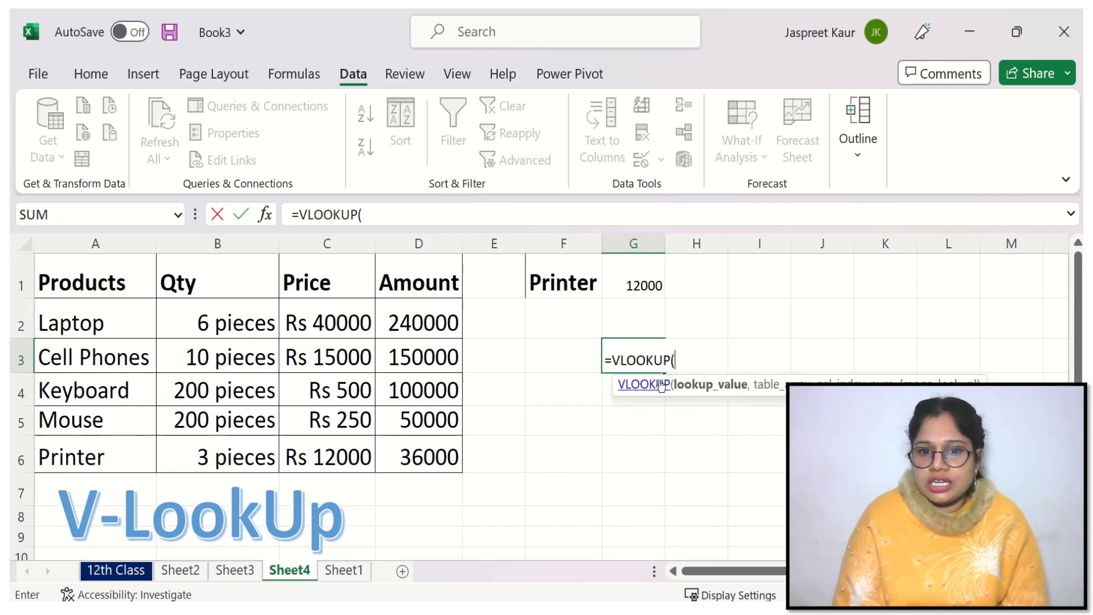
pyautogui.click(565, 359)
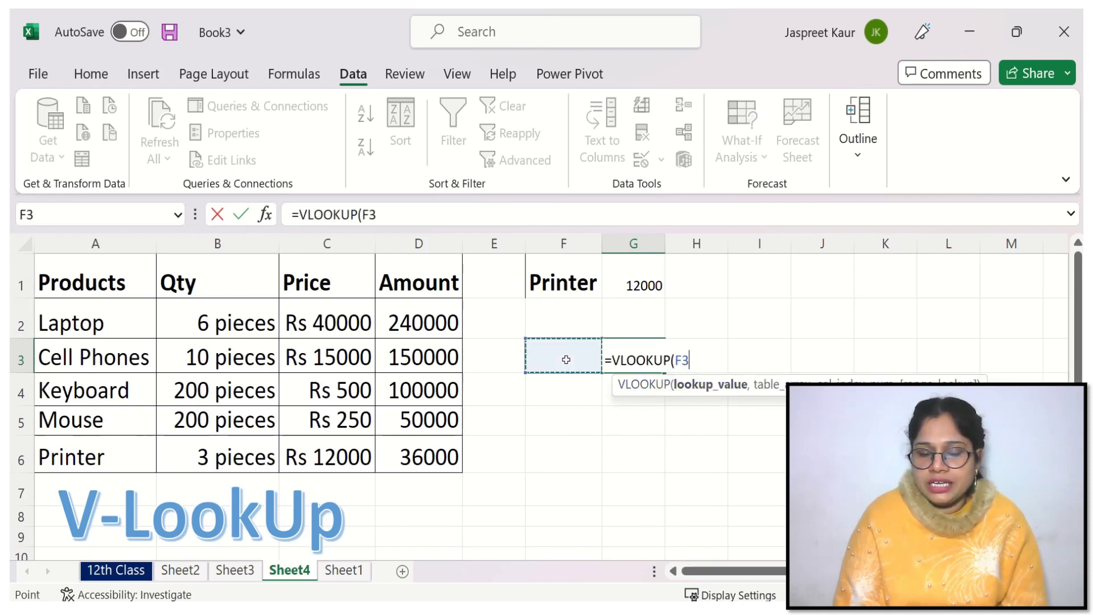
pyautogui.write(',')
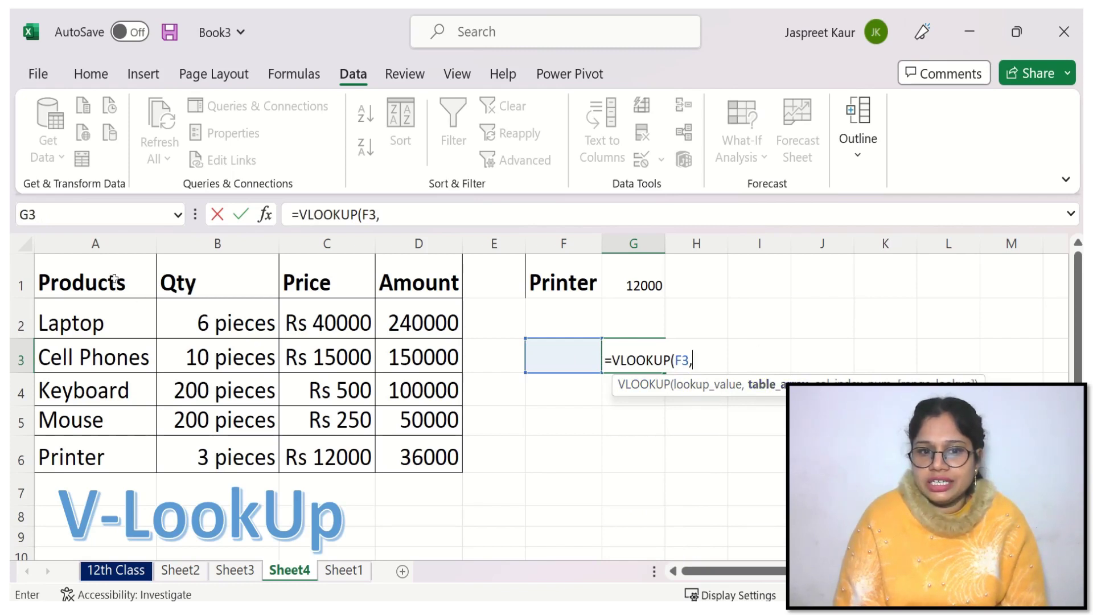
pyautogui.moveTo(114, 278); pyautogui.dragTo(405, 455)
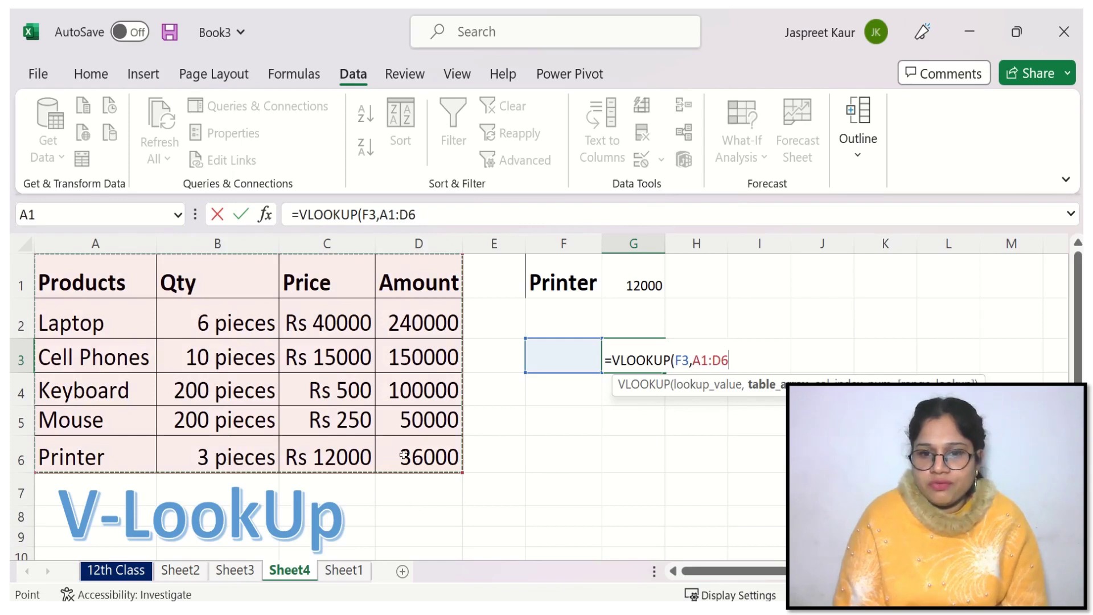
pyautogui.press('F4')
pyautogui.write('$D$6,')
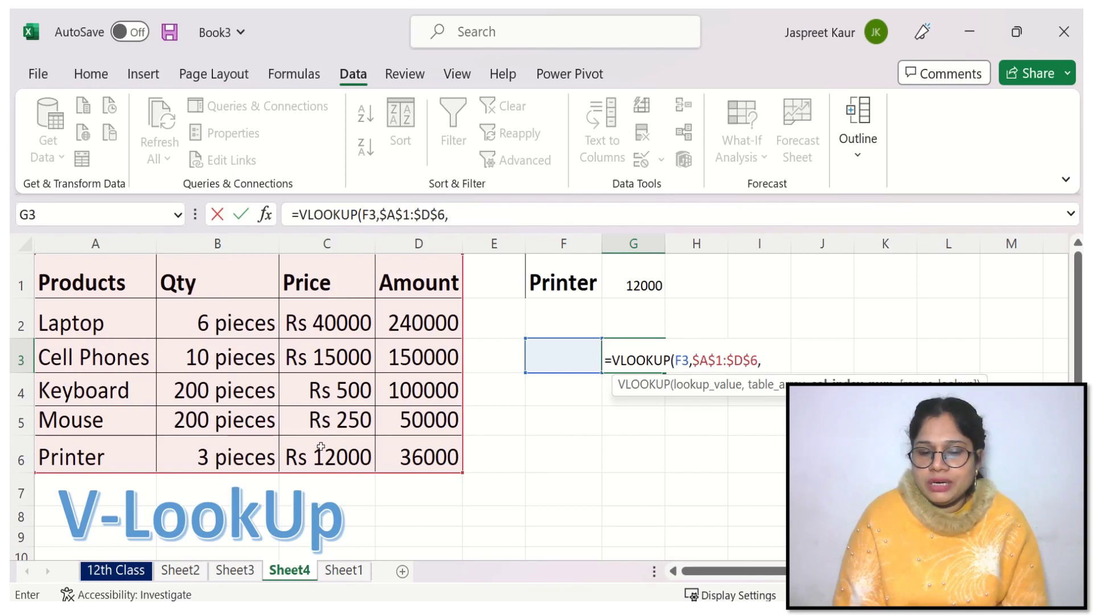
pyautogui.write('3')
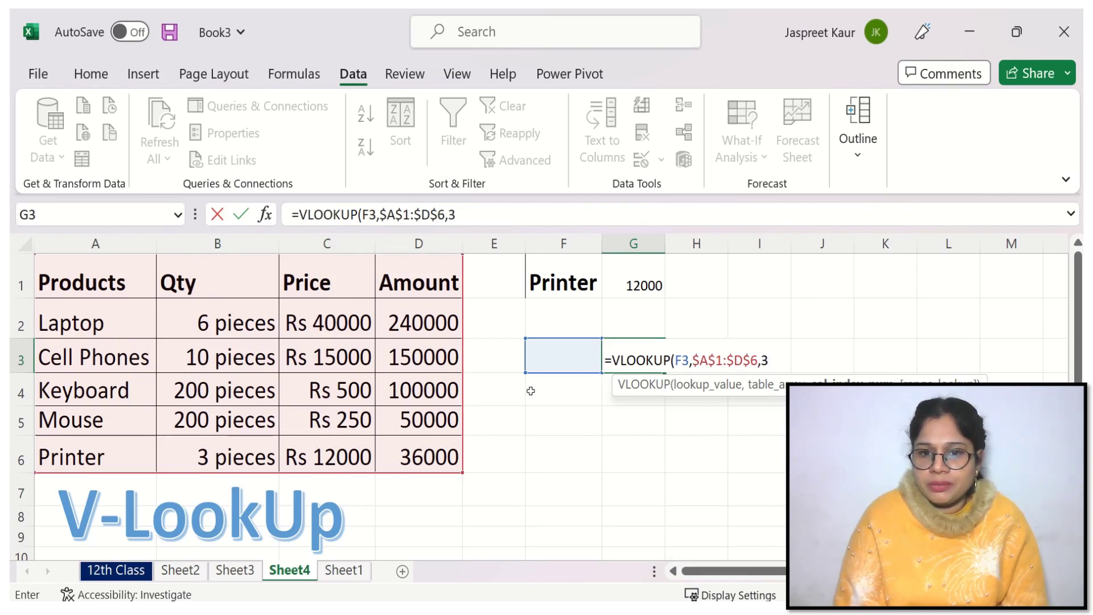
pyautogui.write(',')
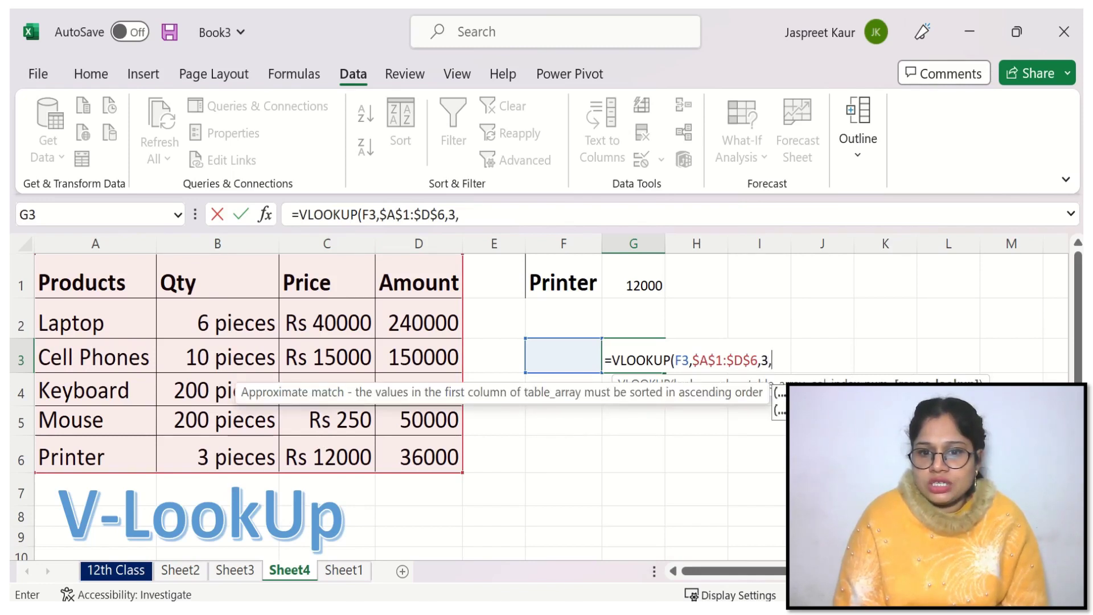
pyautogui.press('Down')
pyautogui.press('Tab')
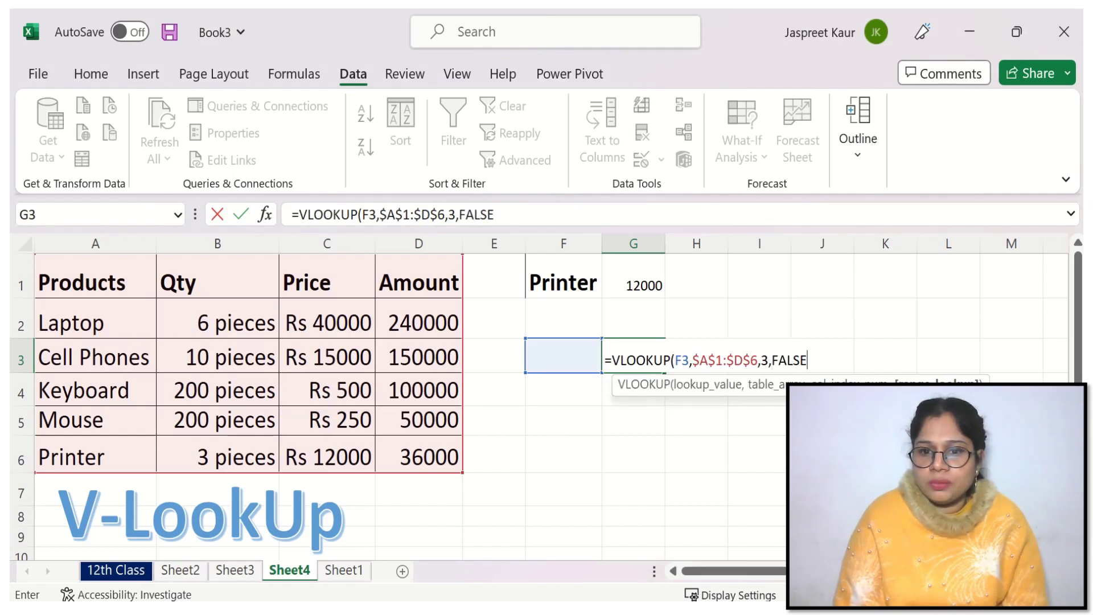
pyautogui.press('Return')
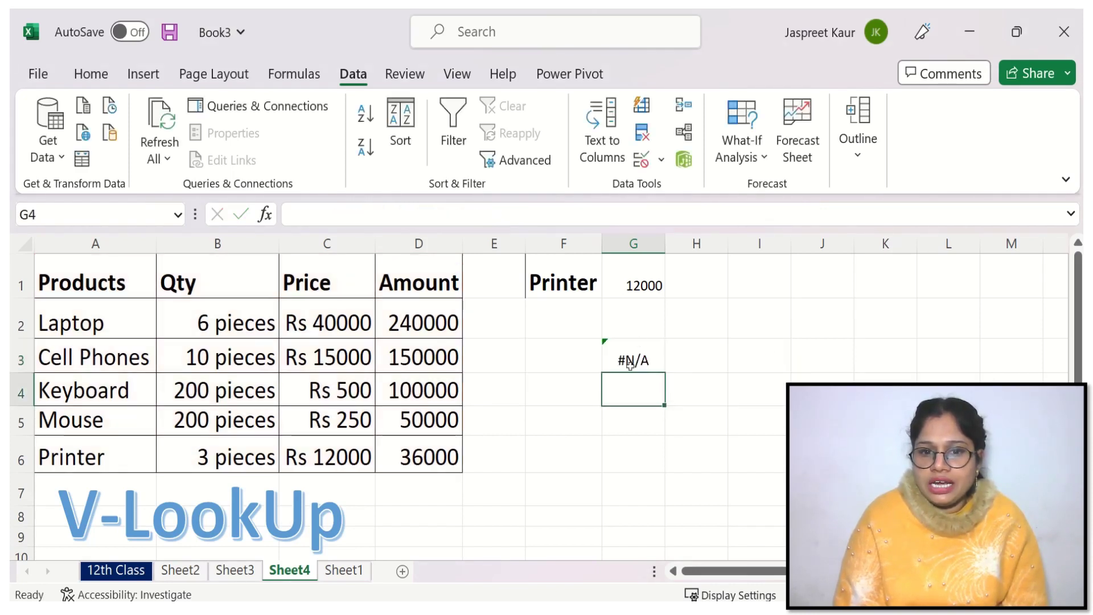
# Step: Test the F3 dropdown with Keyboard and Cell Phones, then settle on Mouse (price 250)
pyautogui.click(570, 358)
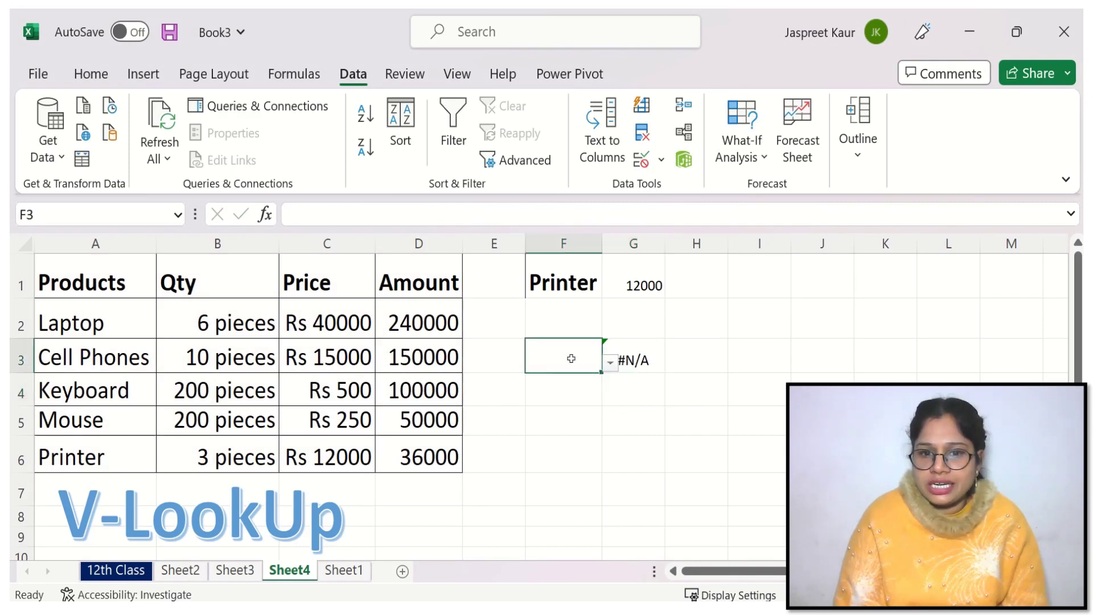
pyautogui.click(610, 363)
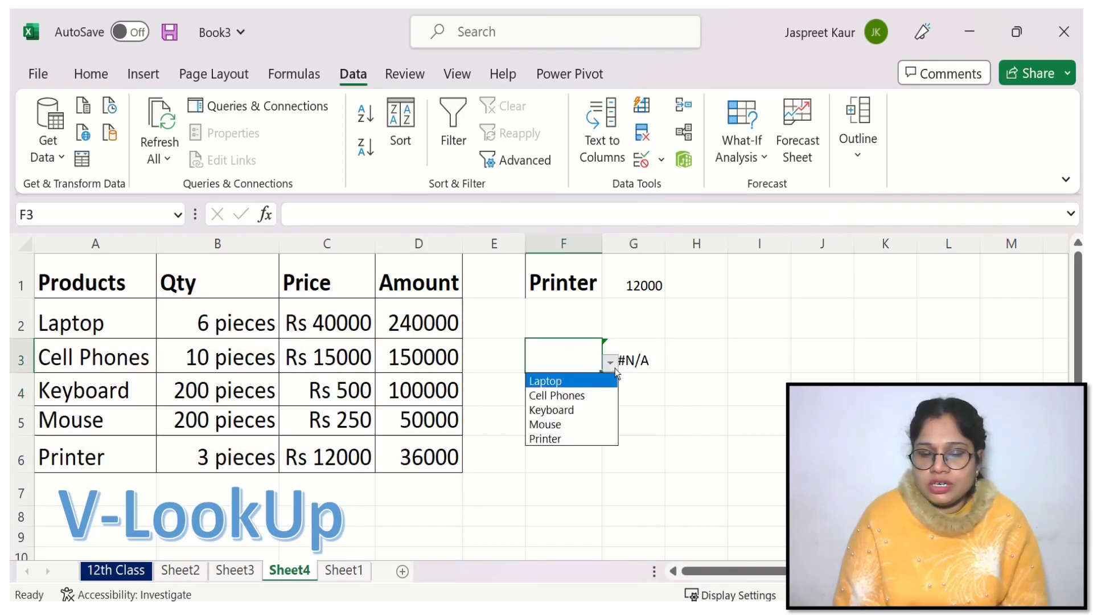
pyautogui.click(565, 408)
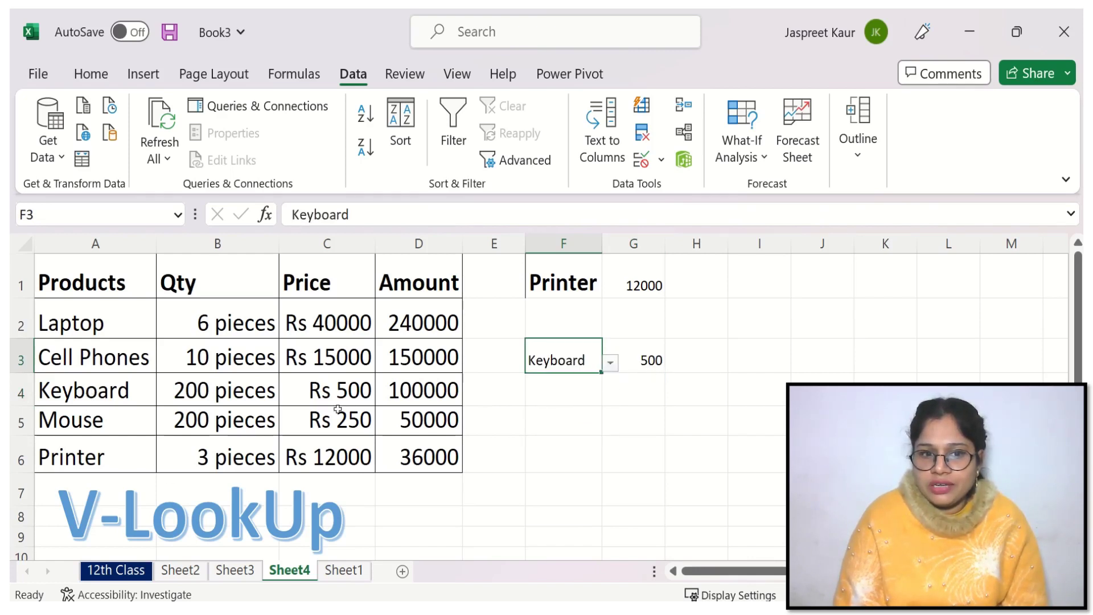
pyautogui.click(611, 364)
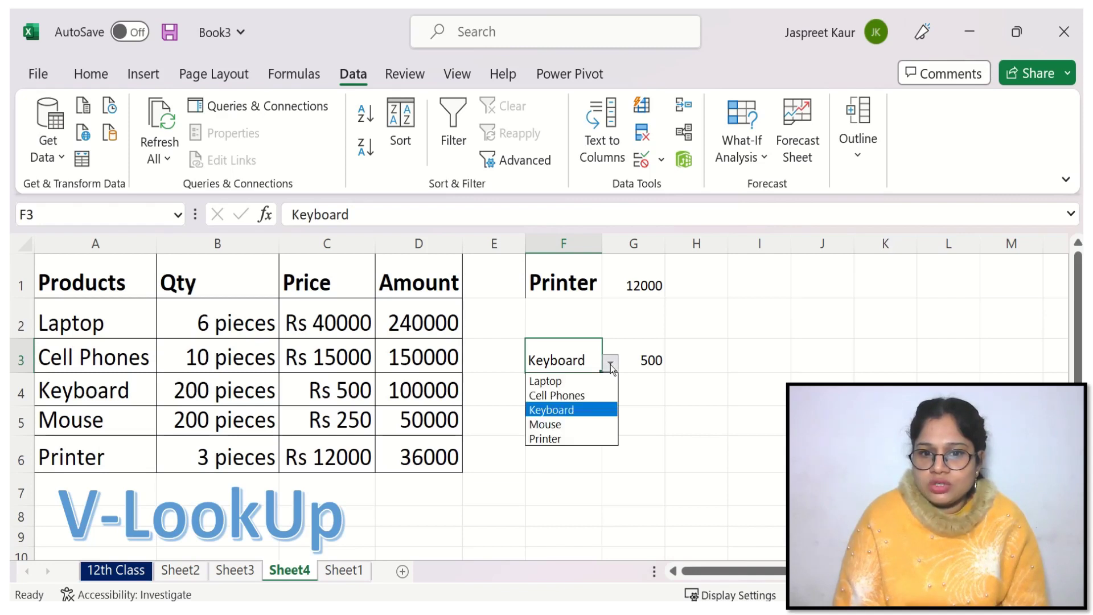
pyautogui.click(554, 398)
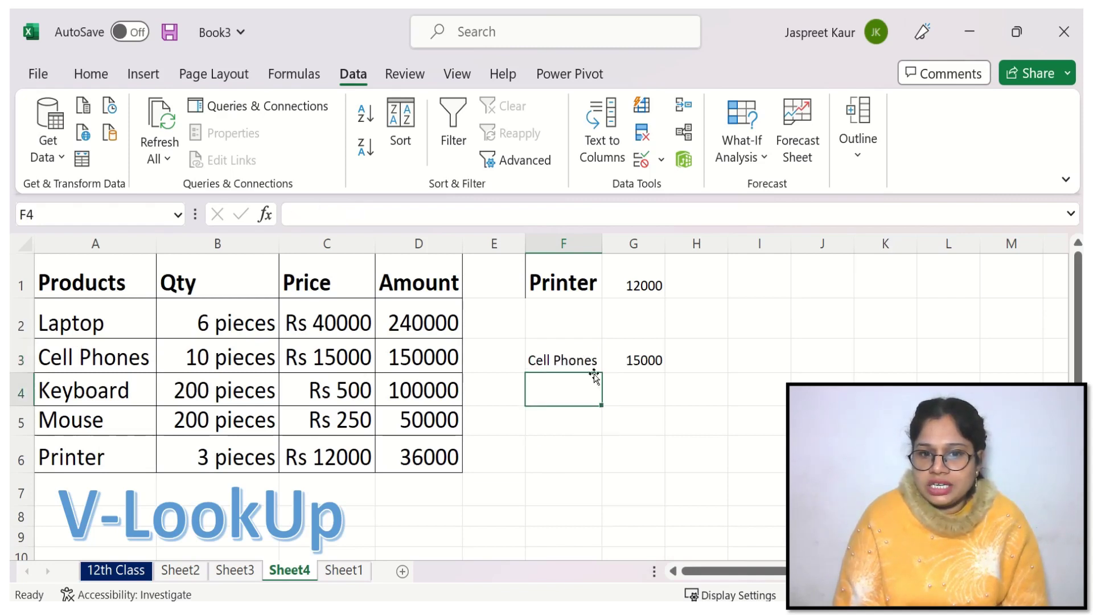
pyautogui.moveTo(572, 362)
pyautogui.mouseDown()
pyautogui.moveTo(612, 368)
pyautogui.moveTo(556, 368)
pyautogui.moveTo(562, 438)
pyautogui.mouseUp()
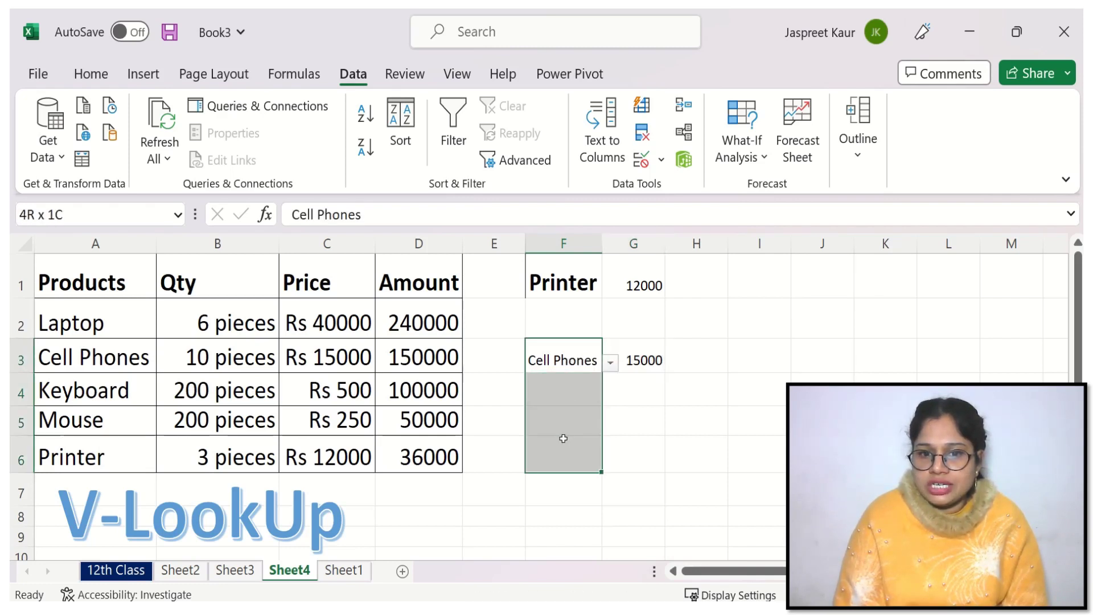
pyautogui.click(647, 433)
pyautogui.click(570, 357)
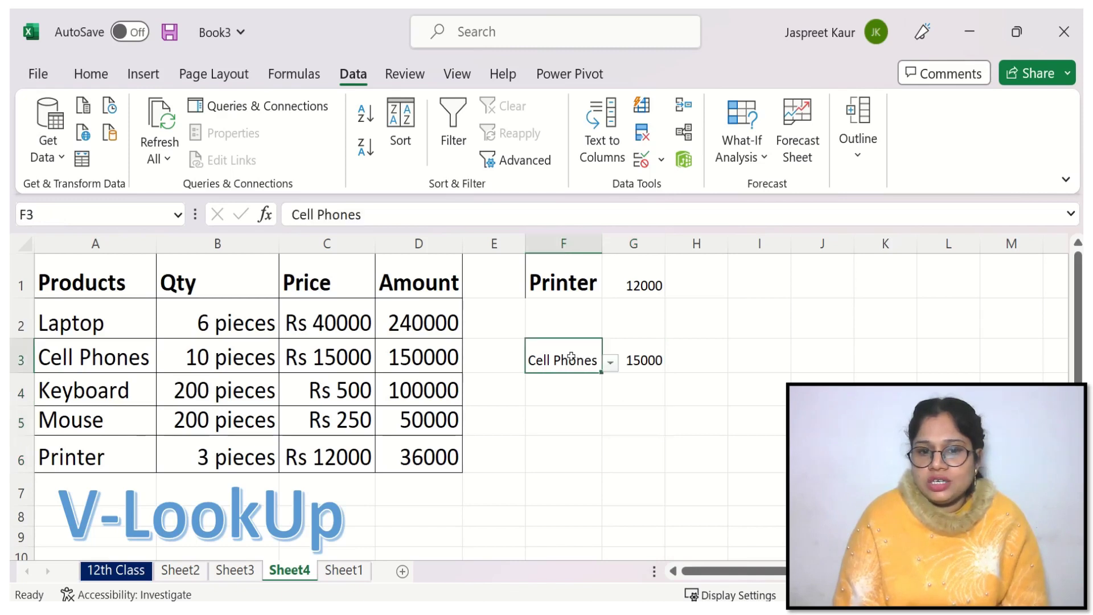
pyautogui.click(612, 365)
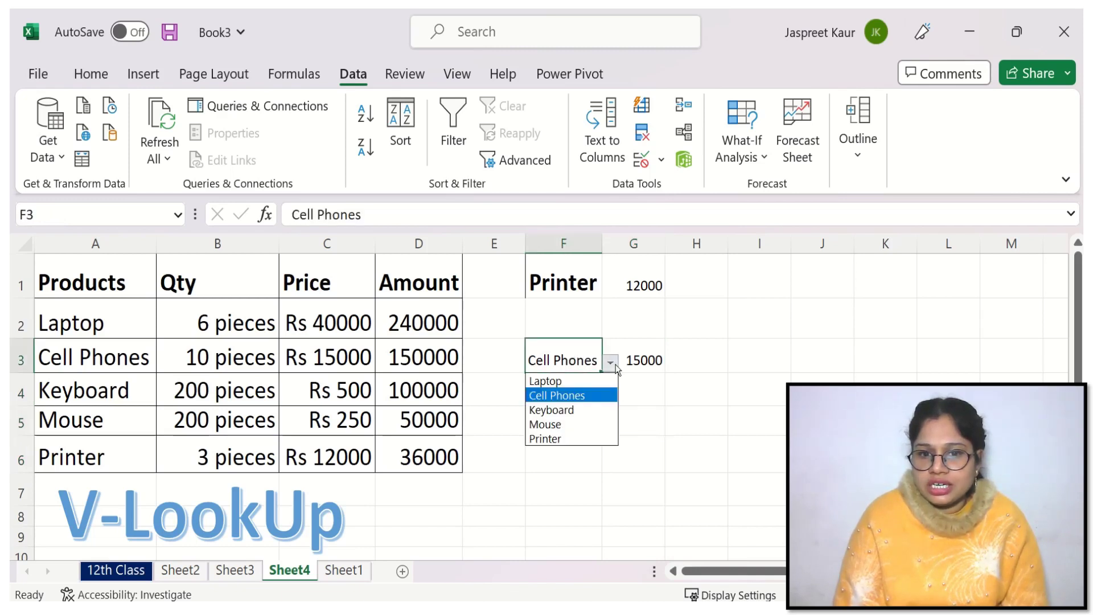
pyautogui.click(571, 424)
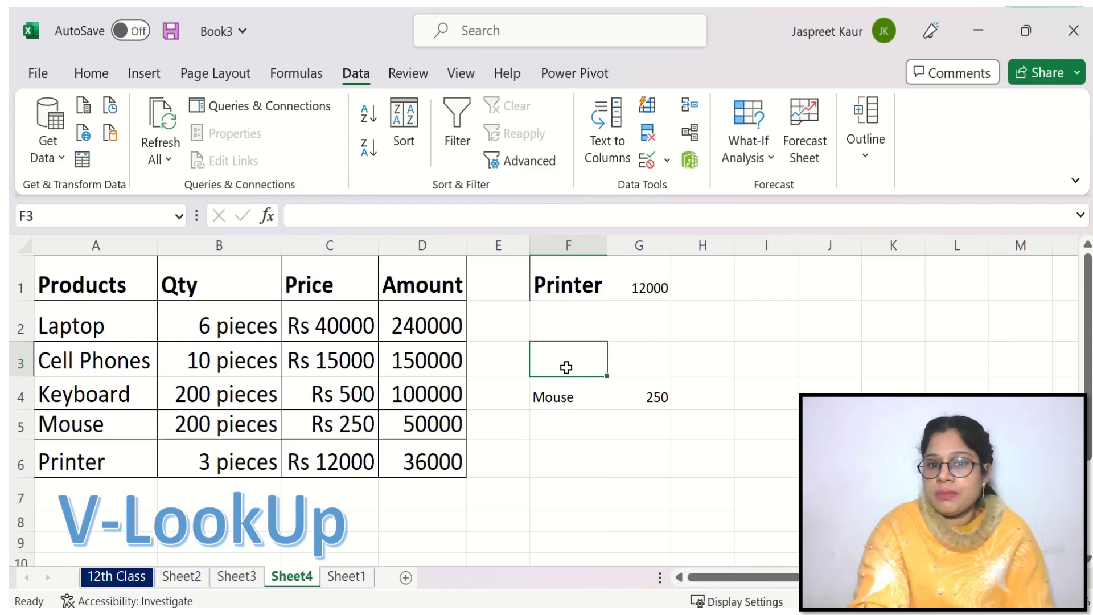
# Step: Type headers Products, Price, Qty and Total Price across F3:I3 and select them
pyautogui.doubleClick(565, 367)
pyautogui.write('Pr')
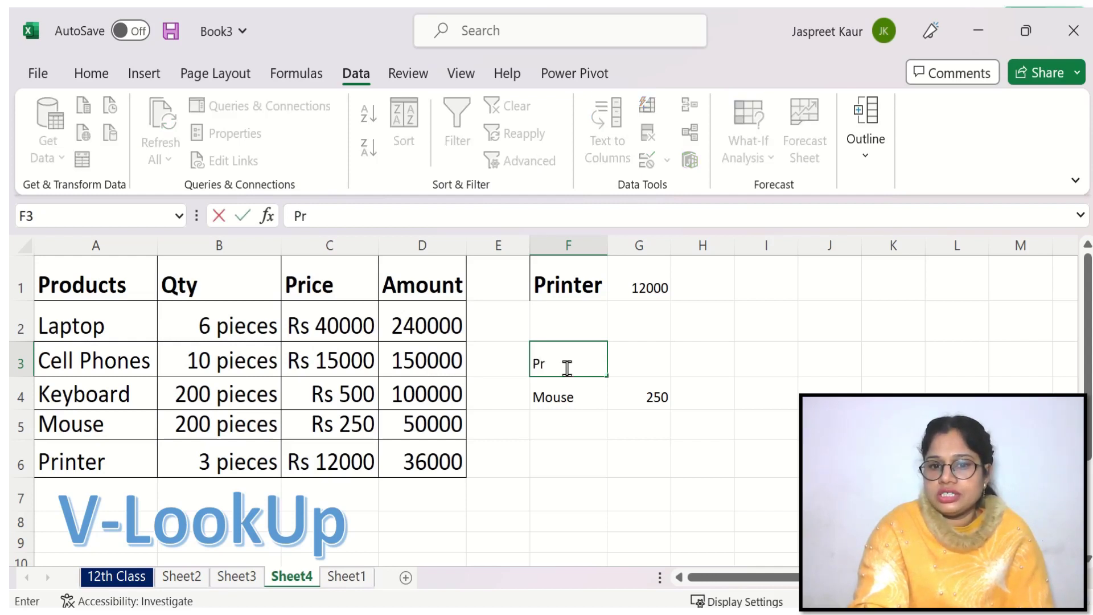
pyautogui.write('oducts')
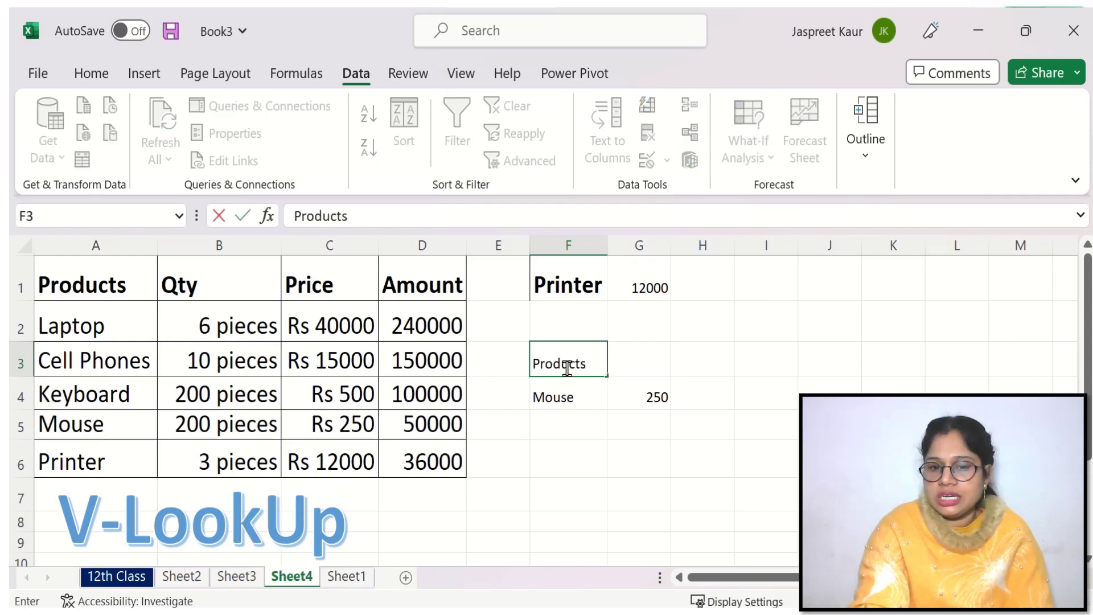
pyautogui.click(663, 364)
pyautogui.write('P')
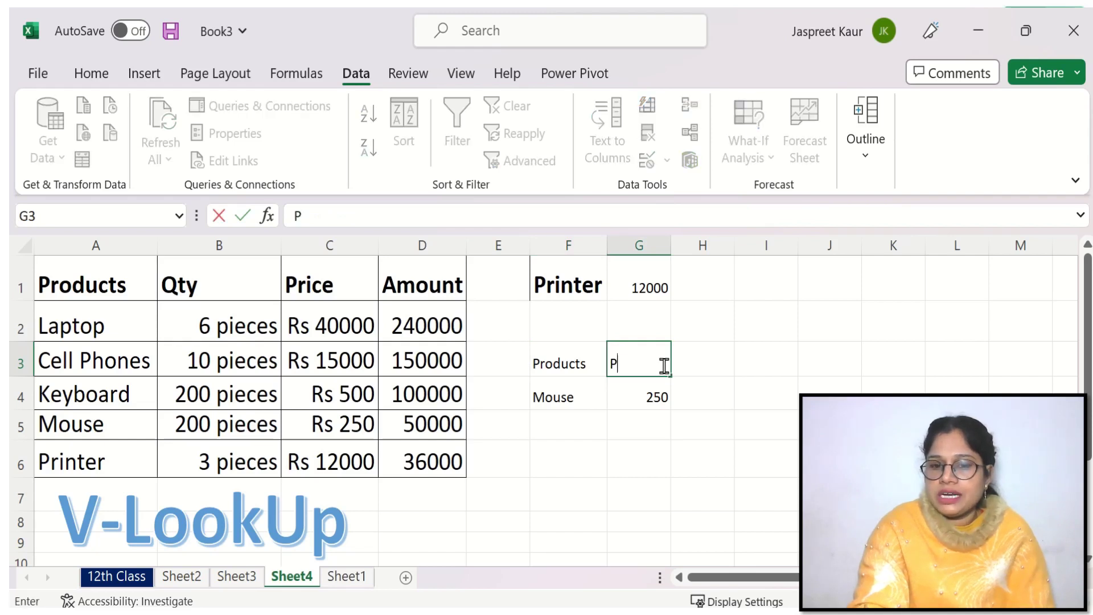
pyautogui.write('rice')
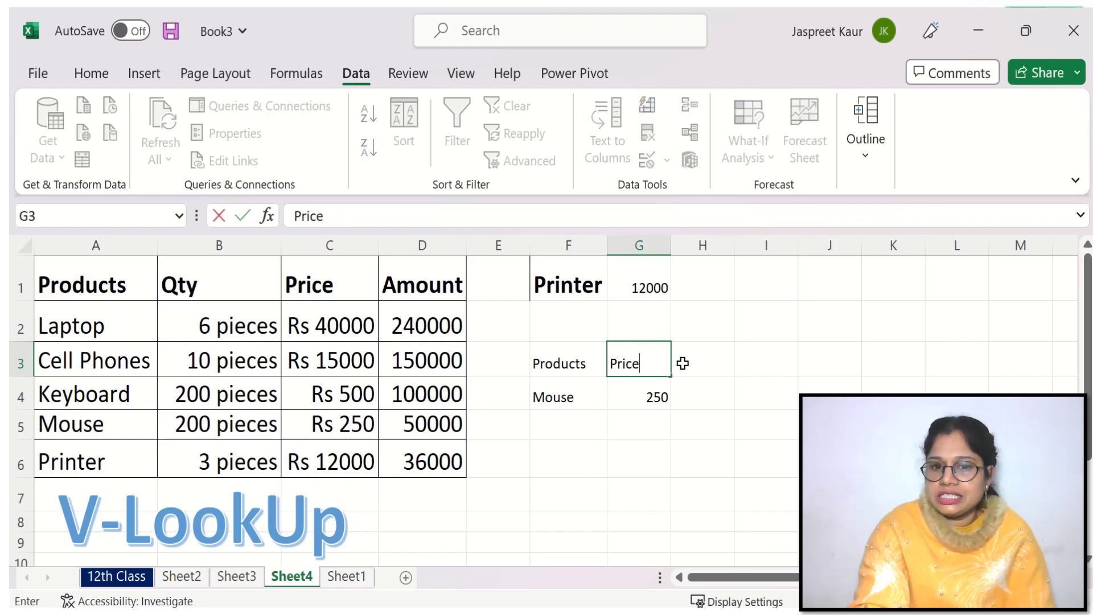
pyautogui.click(694, 359)
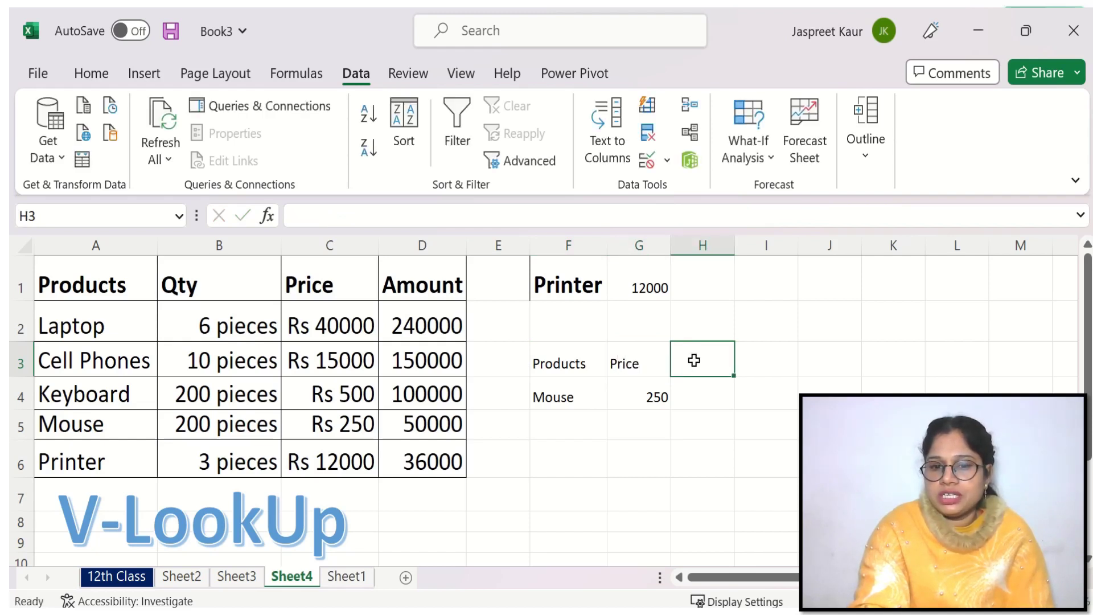
pyautogui.write('Qty')
pyautogui.press('Tab')
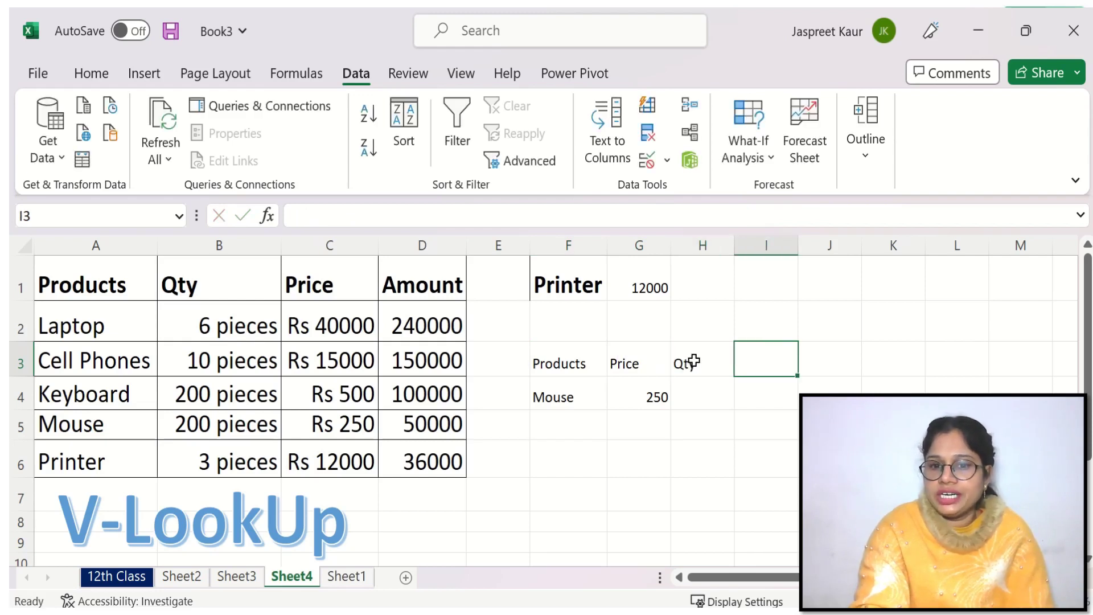
pyautogui.write('T')
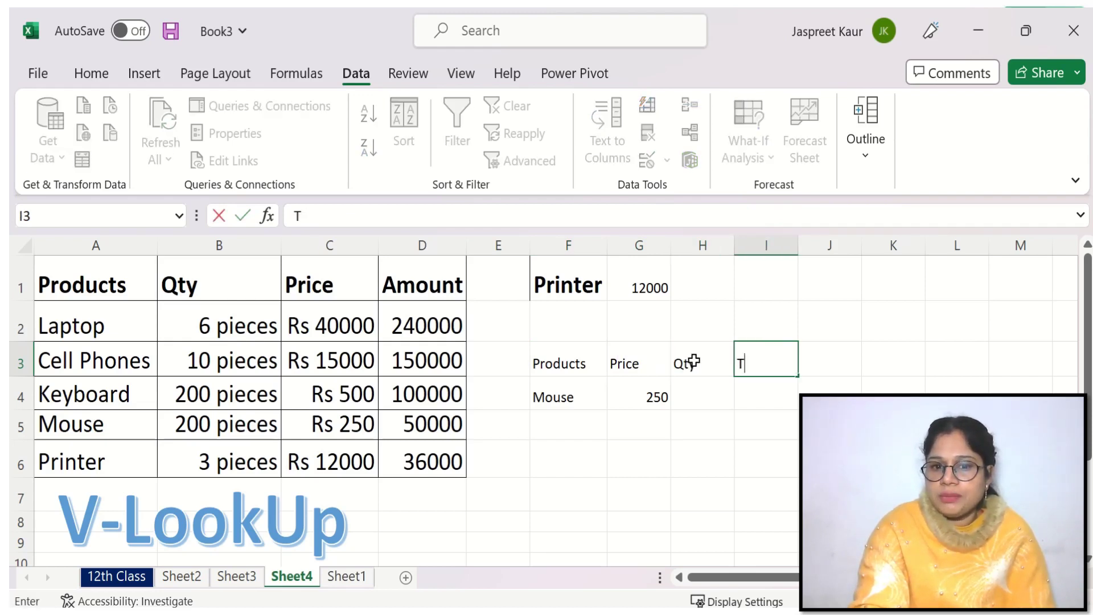
pyautogui.write('otal Price')
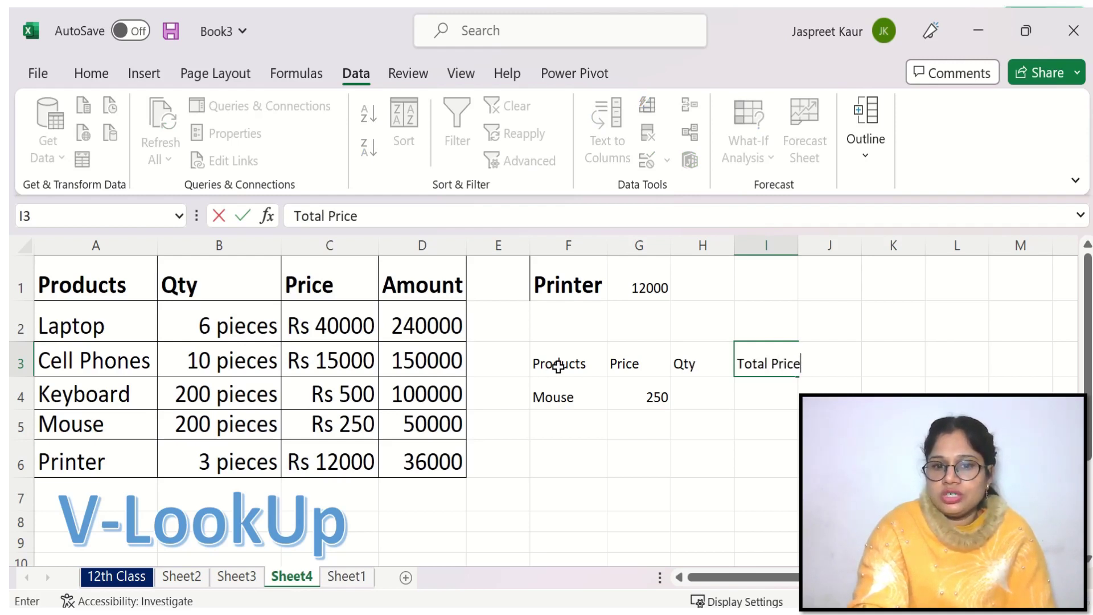
pyautogui.moveTo(558, 367); pyautogui.dragTo(769, 364)
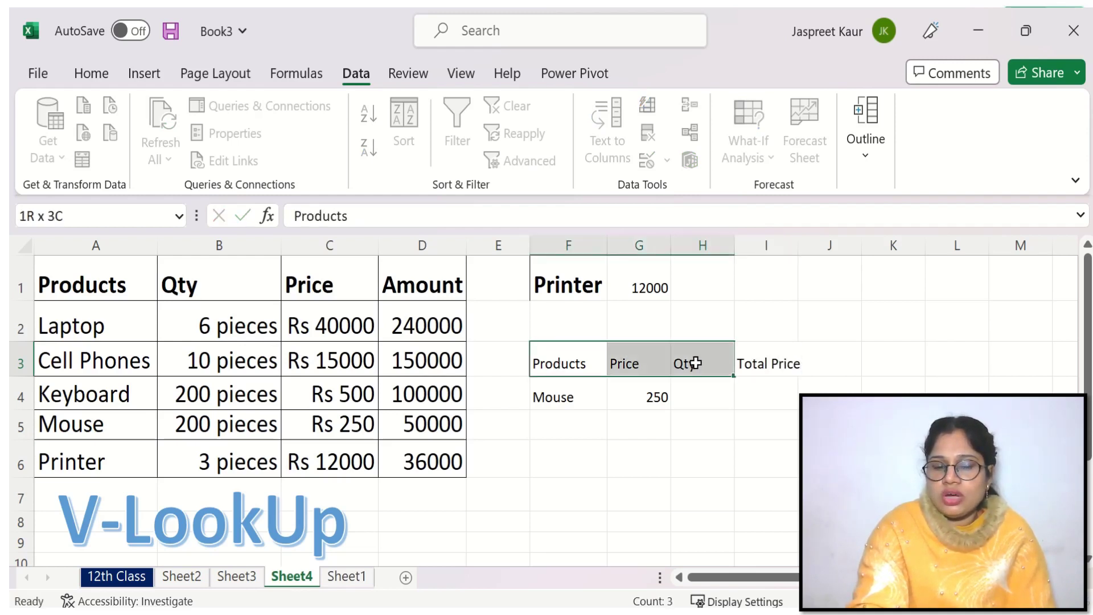
# Step: Make the F3:I3 headers bold, two sizes larger and dark red
pyautogui.click(91, 73)
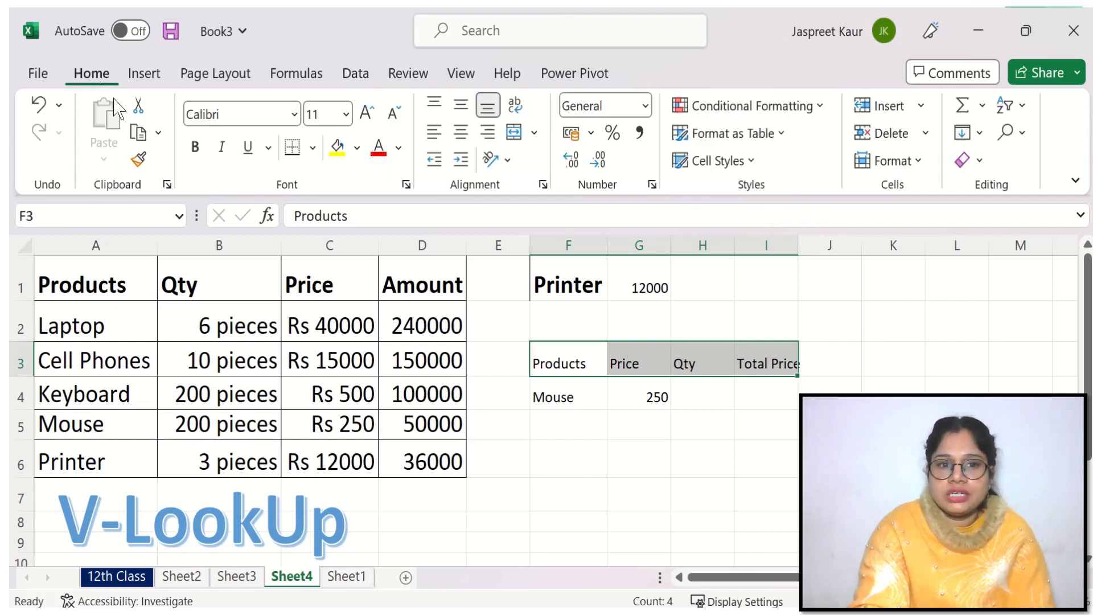
pyautogui.click(195, 148)
pyautogui.click(367, 114)
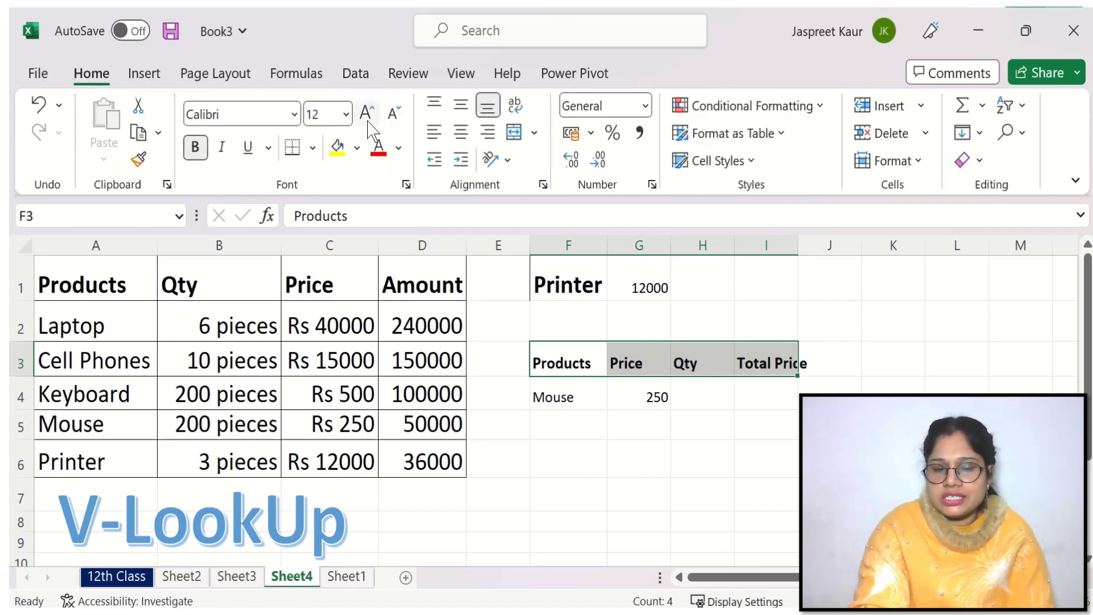
pyautogui.click(367, 114)
pyautogui.click(398, 148)
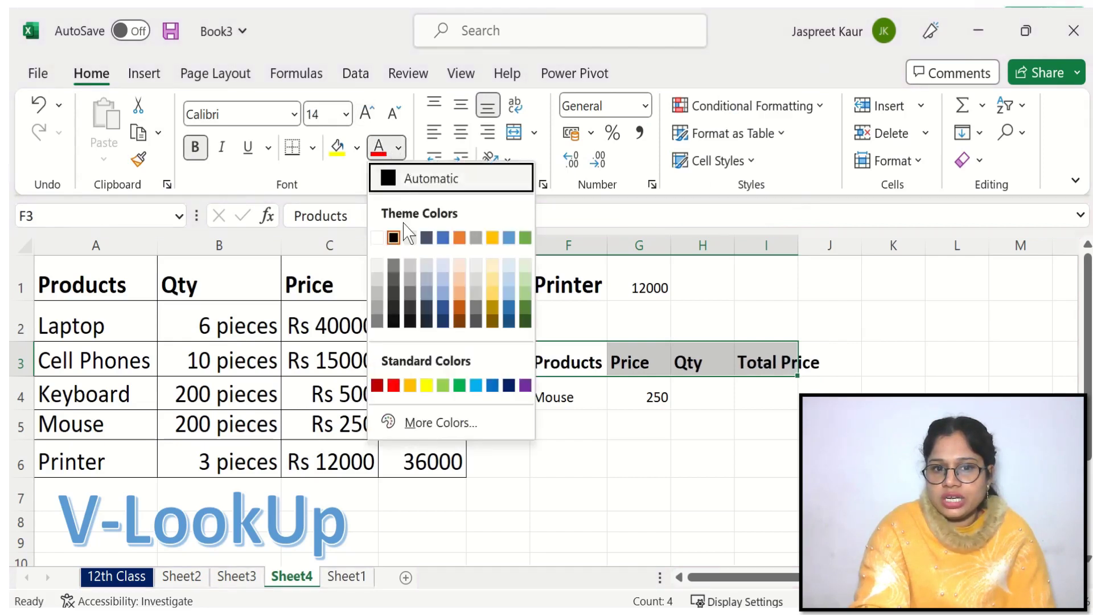
pyautogui.click(377, 385)
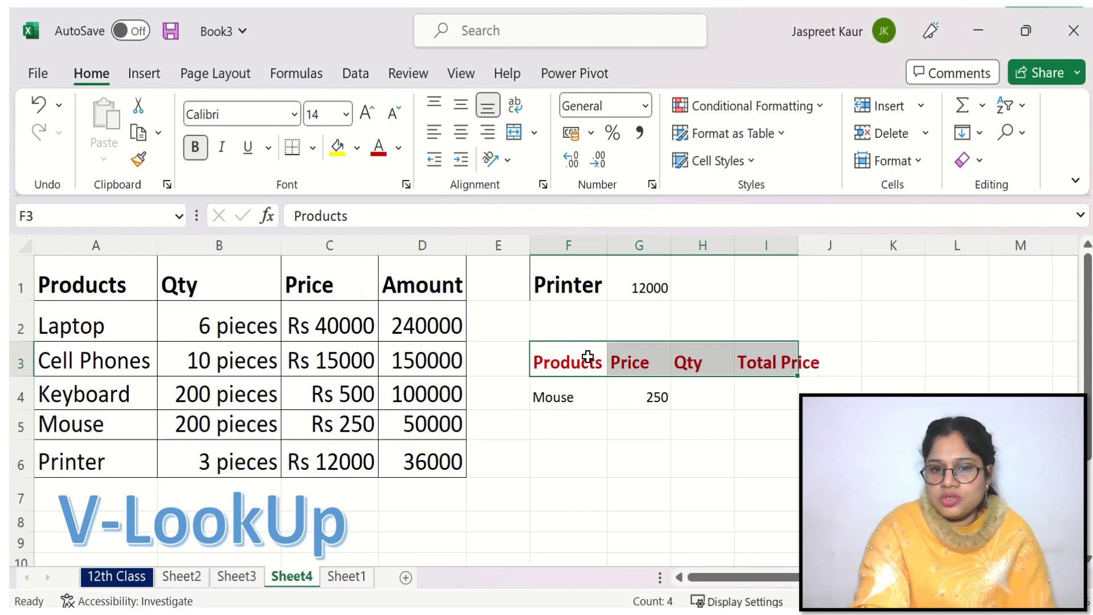
# Step: Apply All Borders to F3:I4 and autofit column I to fit Total Price
pyautogui.moveTo(587, 357); pyautogui.dragTo(815, 388)
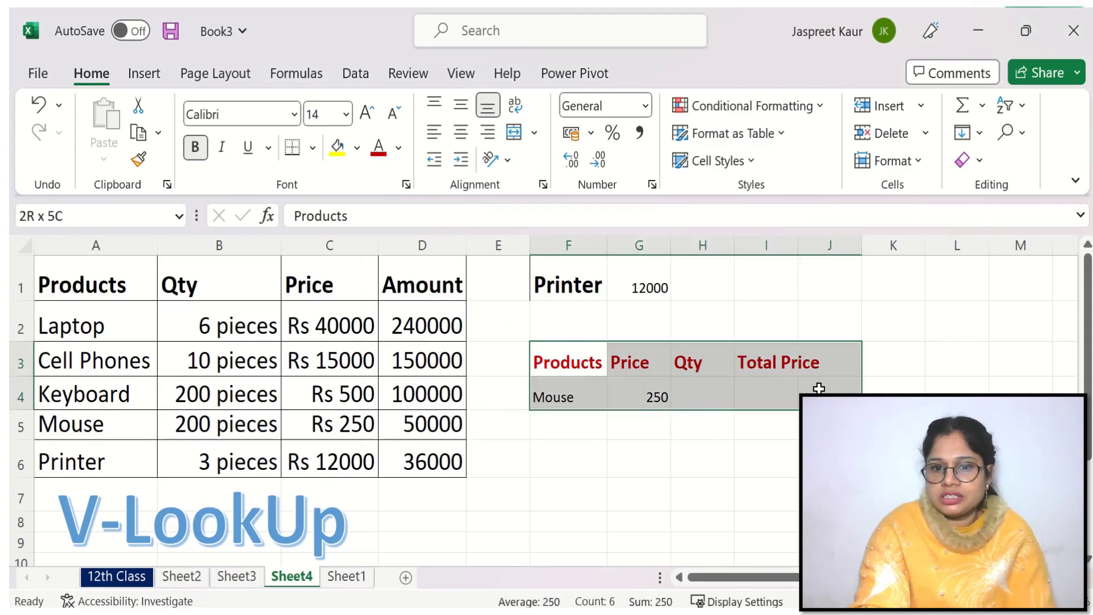
pyautogui.moveTo(818, 388); pyautogui.dragTo(775, 387)
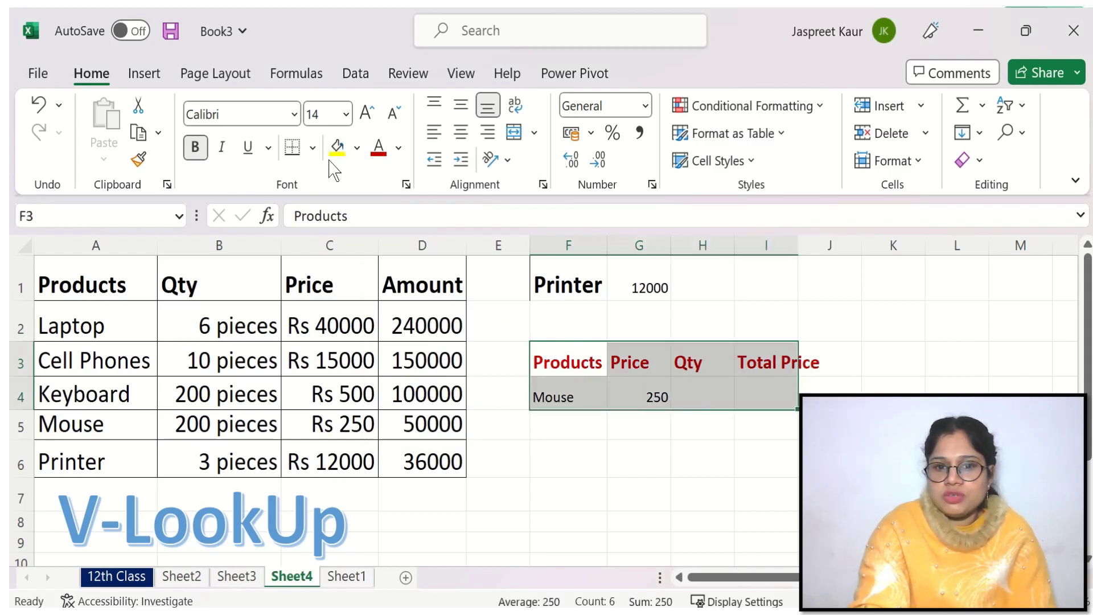
pyautogui.click(313, 148)
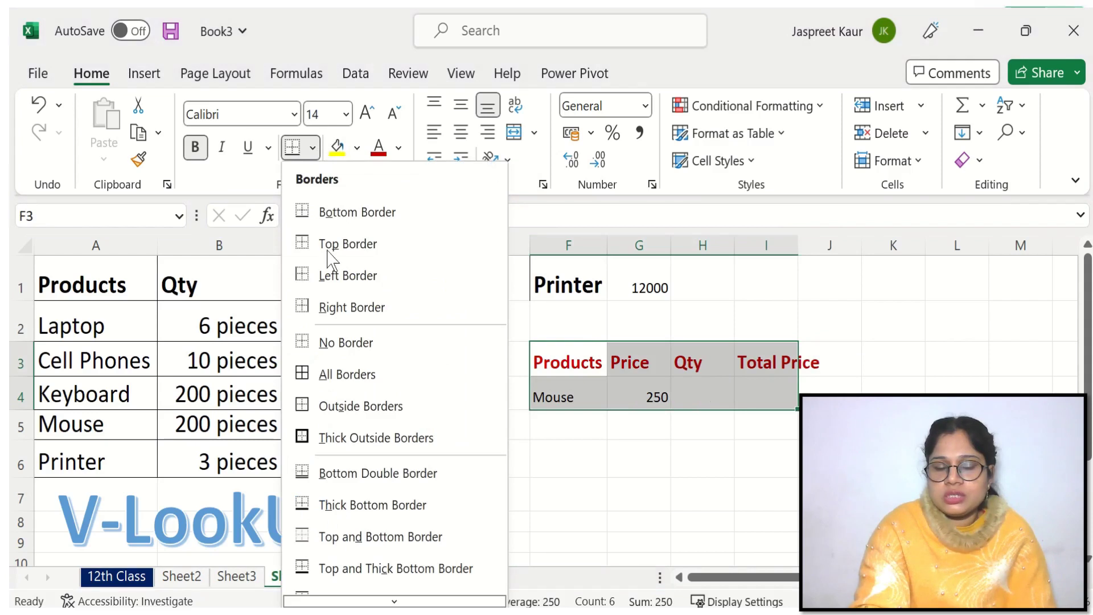
pyautogui.click(349, 376)
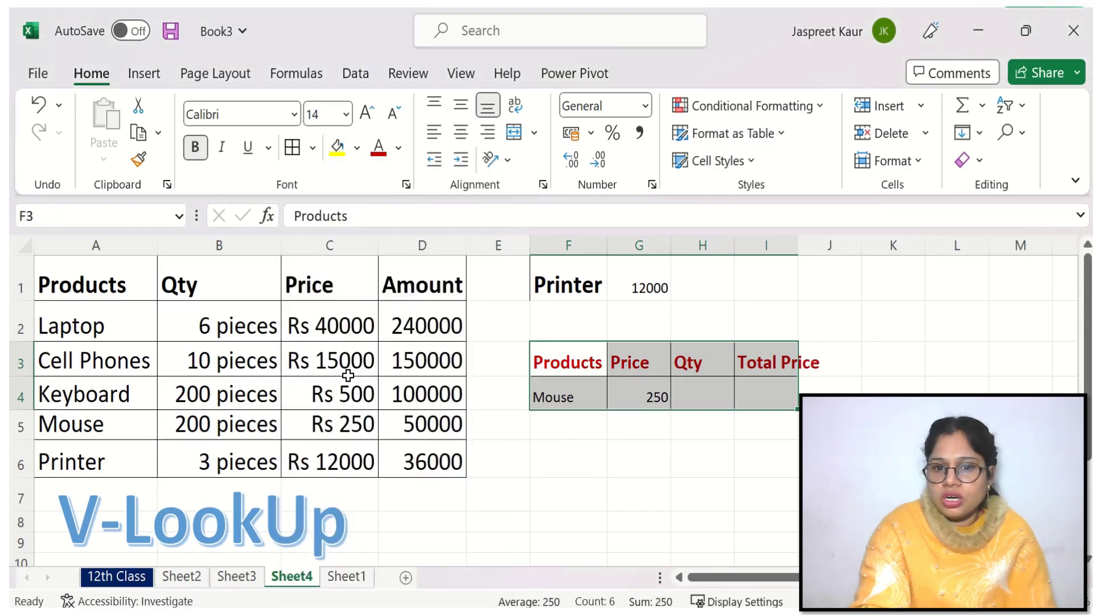
pyautogui.doubleClick(797, 253)
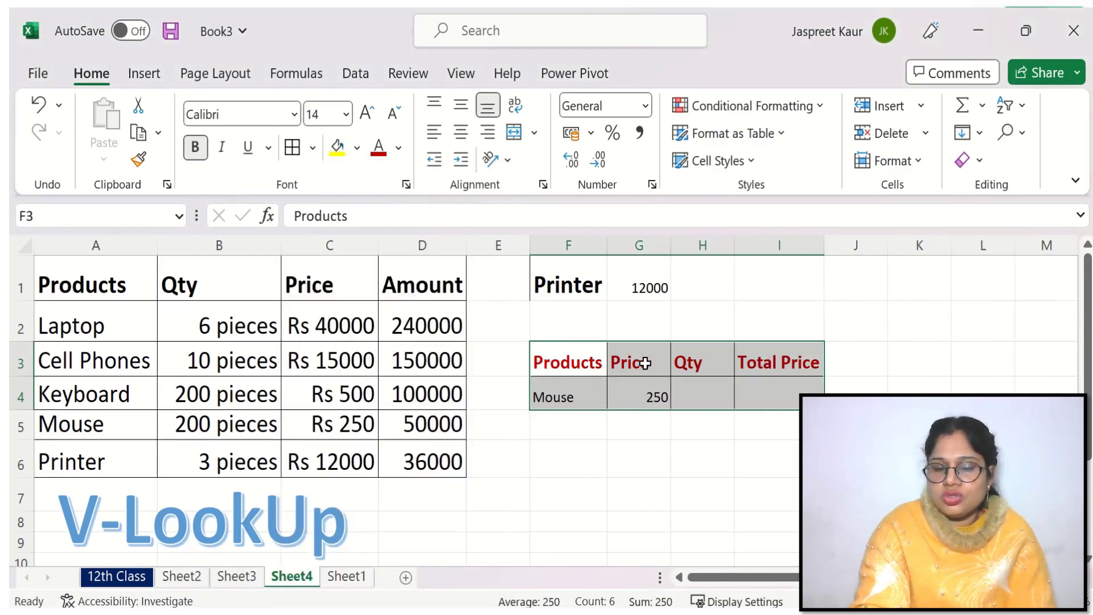
pyautogui.click(637, 460)
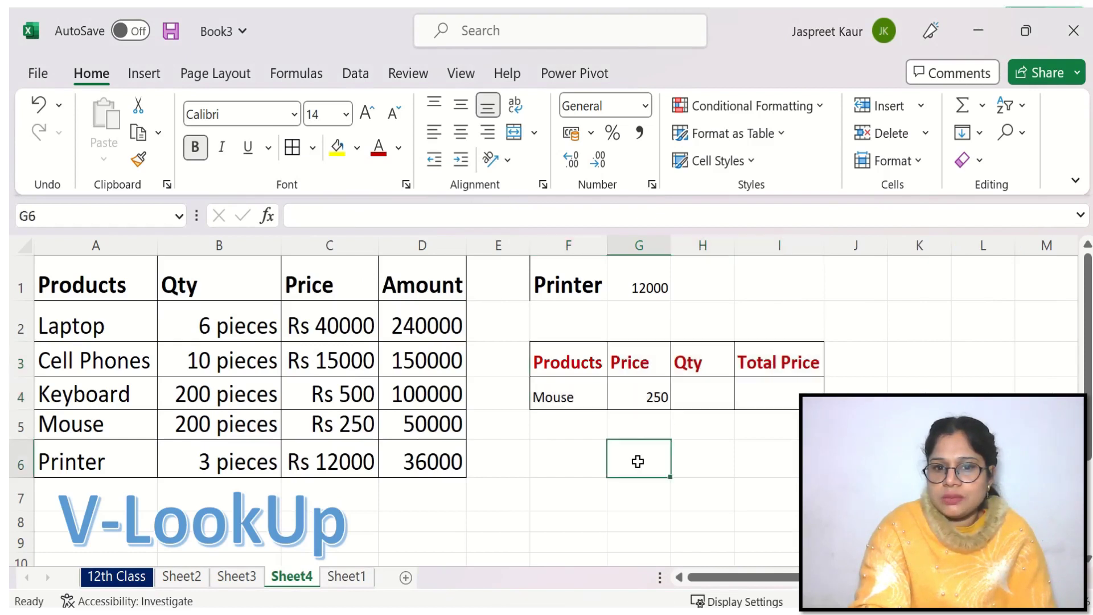
# Step: After checking the Mouse product and its VLOOKUP price, enter quantity 100 in H4
pyautogui.click(571, 394)
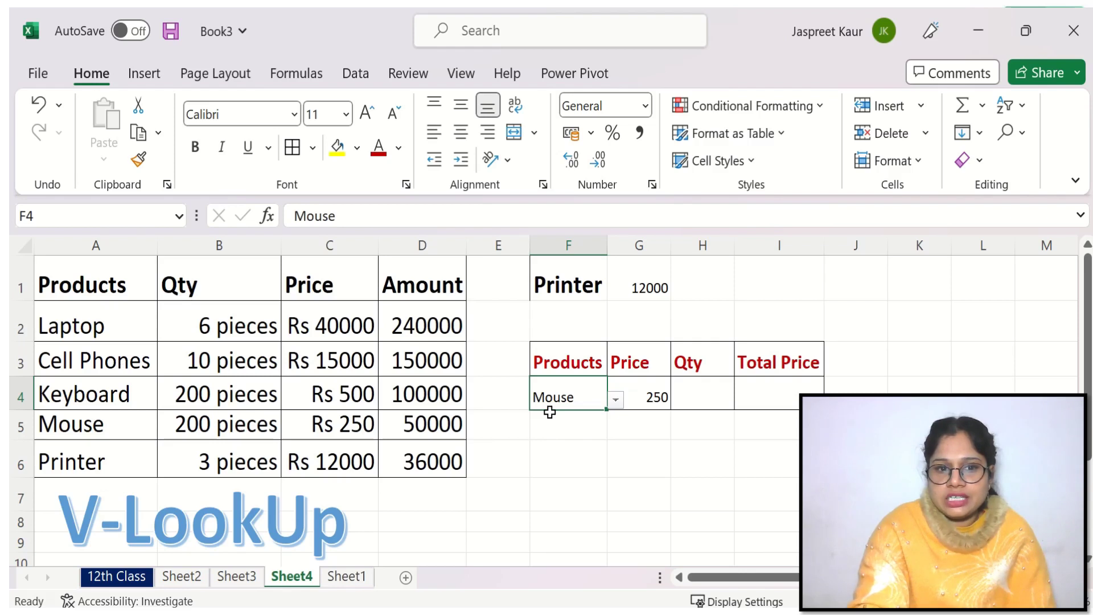
pyautogui.click(645, 399)
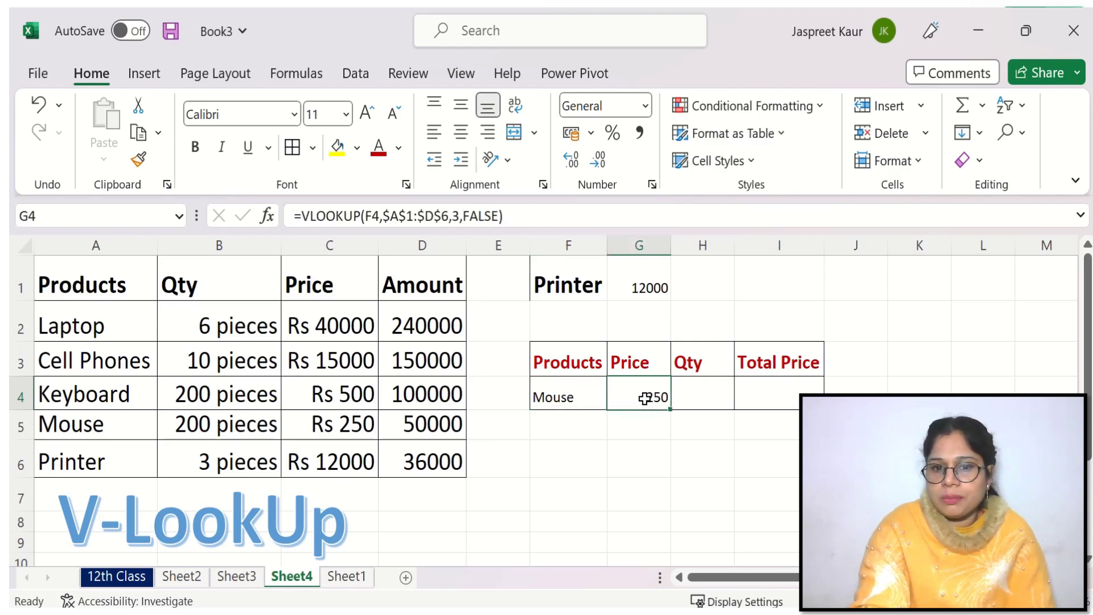
pyautogui.click(702, 397)
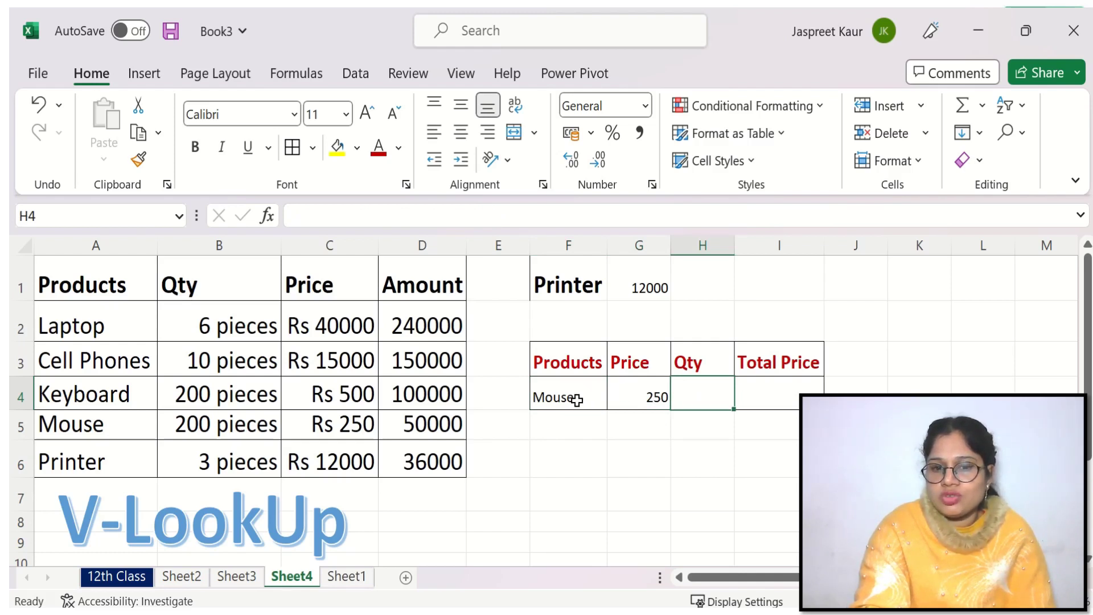
pyautogui.doubleClick(693, 395)
pyautogui.write('1')
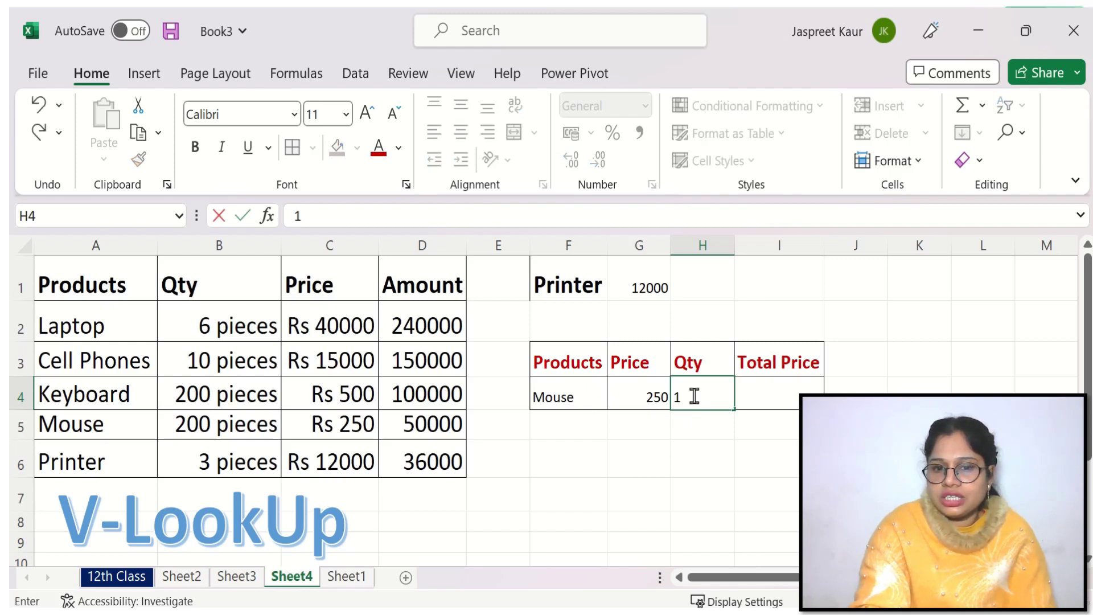
pyautogui.write('00')
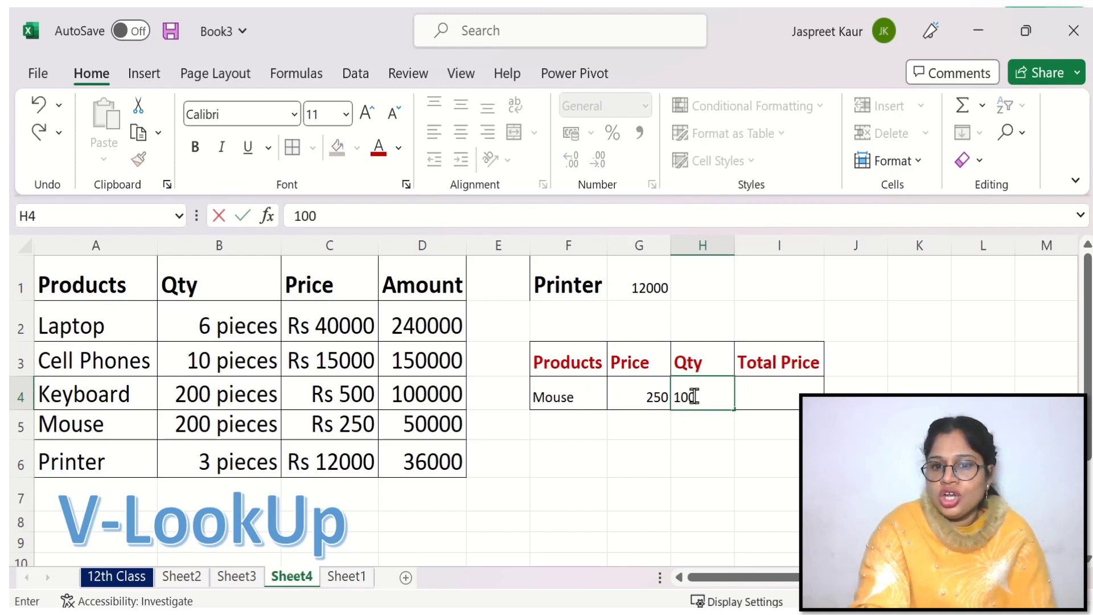
pyautogui.click(774, 400)
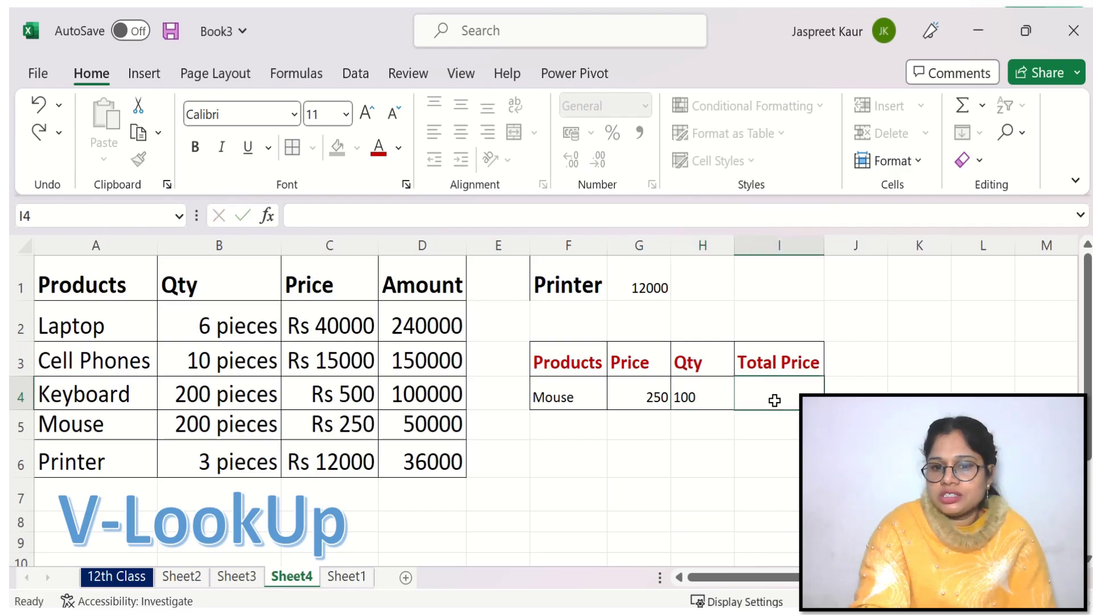
pyautogui.doubleClick(774, 400)
pyautogui.write('=')
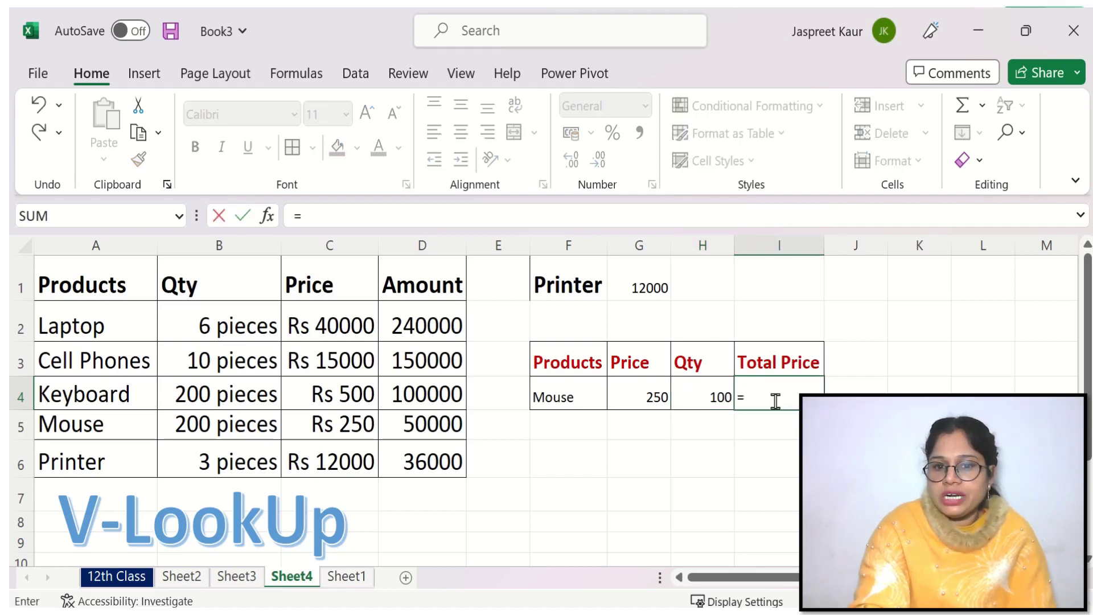
# Step: Enter the Total Price formula =G4*H4 in I4
pyautogui.click(641, 398)
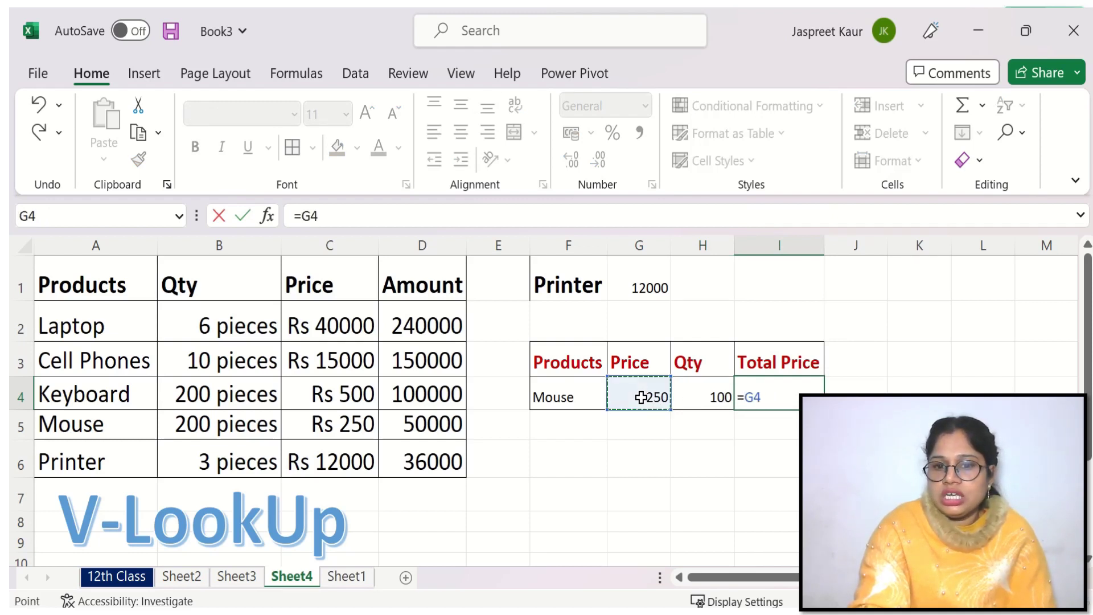
pyautogui.write('*')
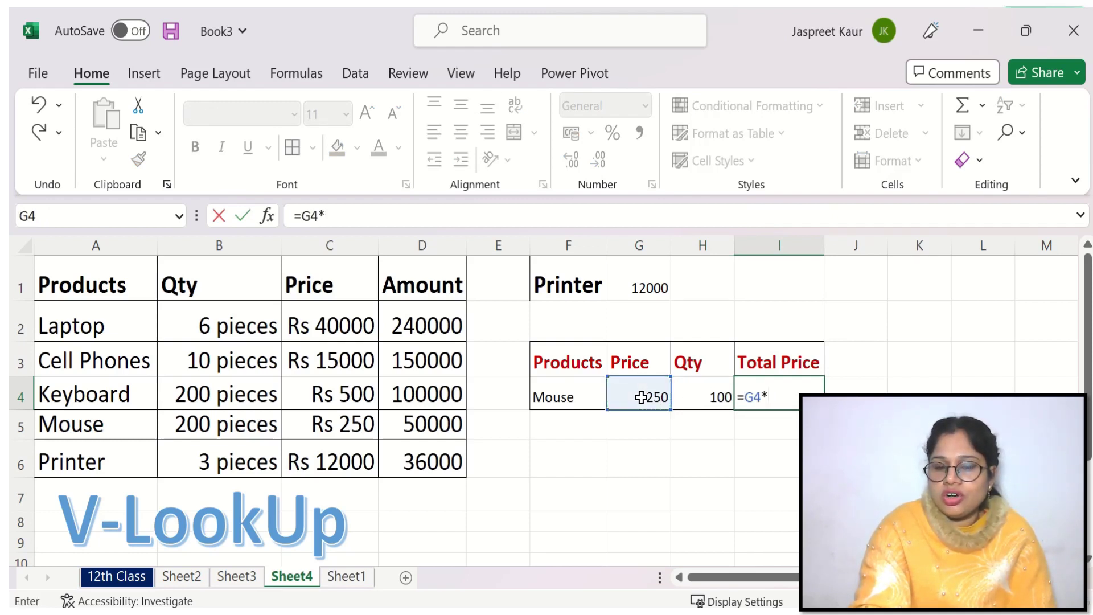
pyautogui.click(717, 398)
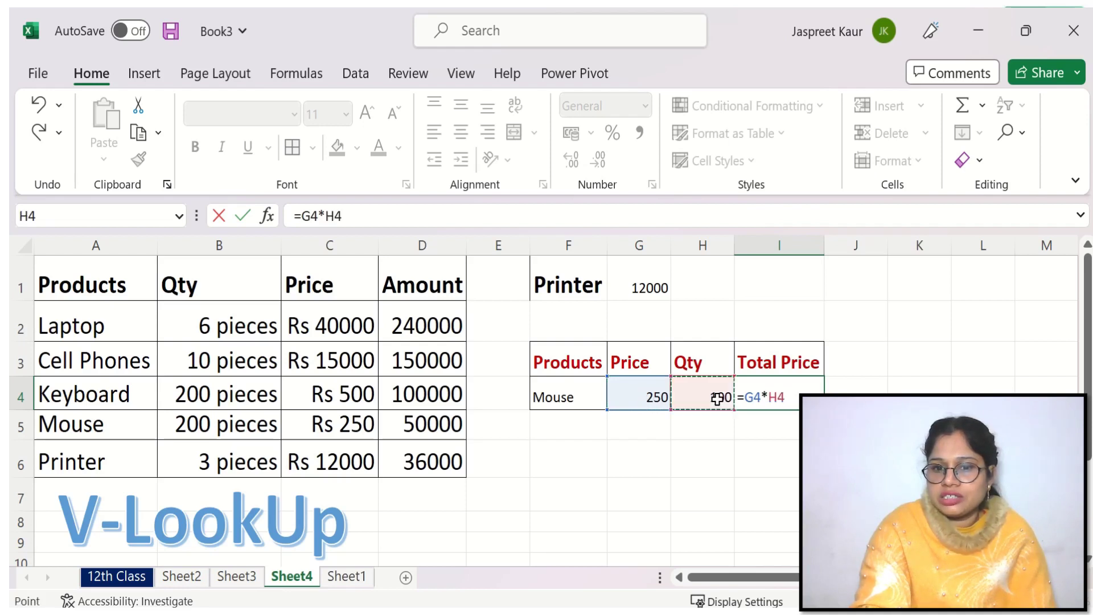
pyautogui.press('Return')
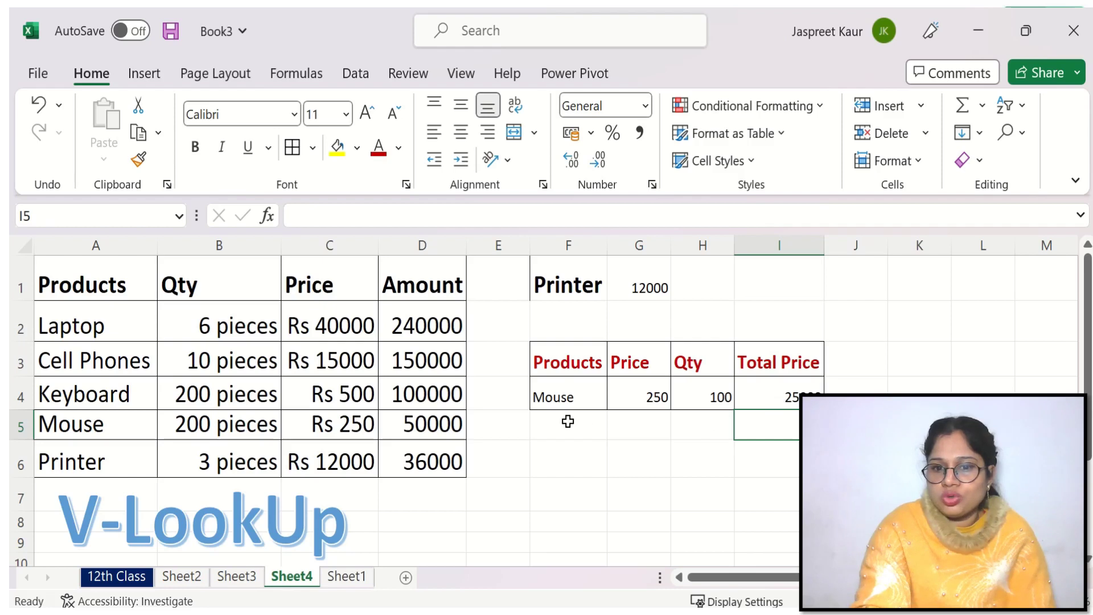
# Step: Change the Mouse quantity in H4 to 70 so the total recalculates to 17500
pyautogui.click(717, 399)
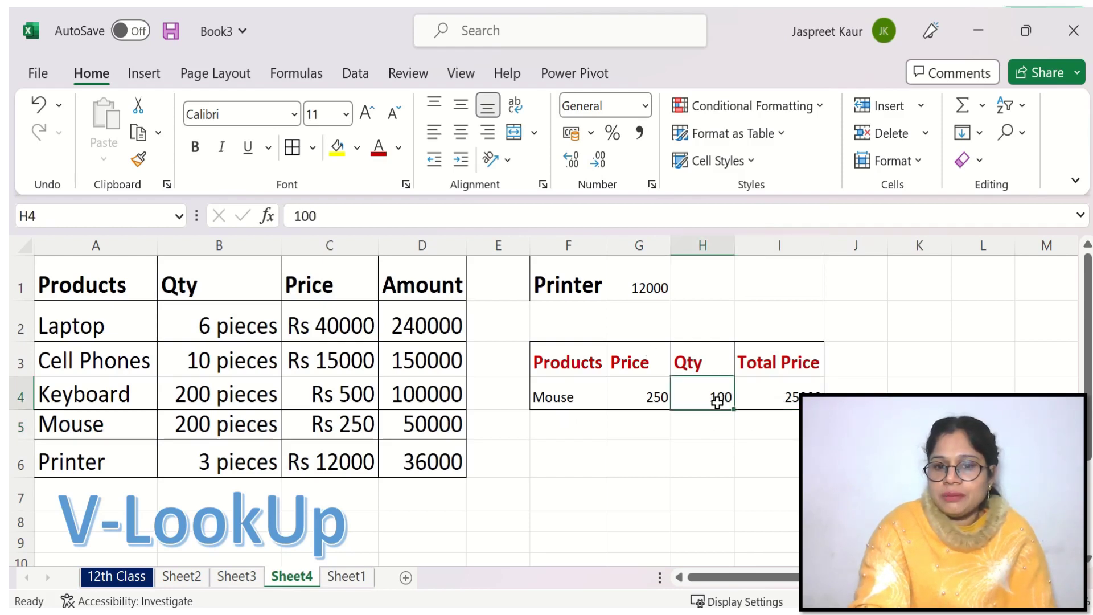
pyautogui.doubleClick(722, 398)
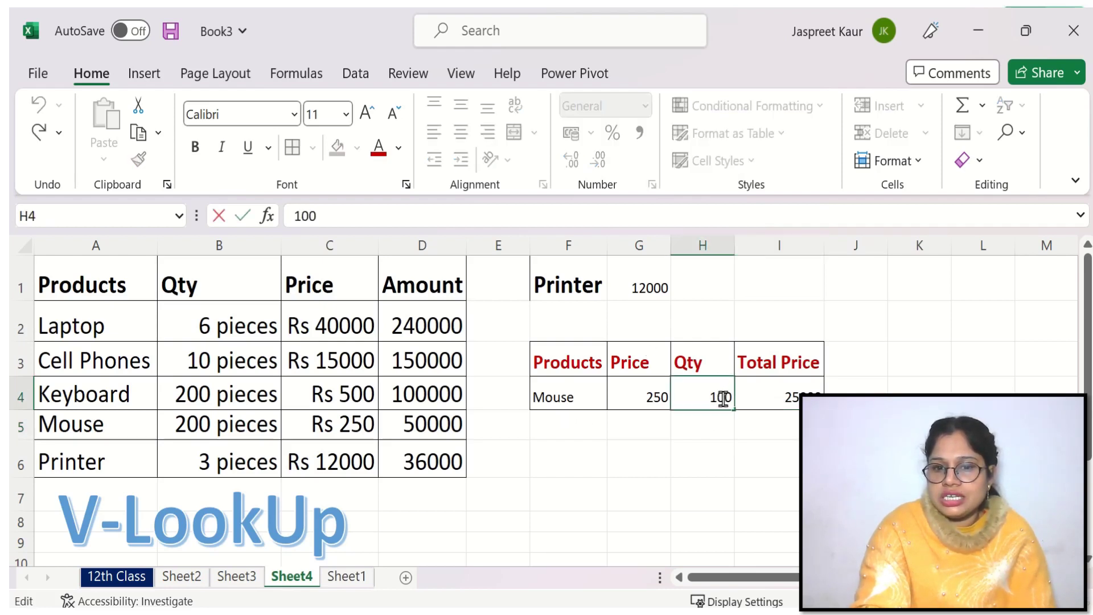
pyautogui.press('BackSpace')
pyautogui.press('BackSpace')
pyautogui.write('70')
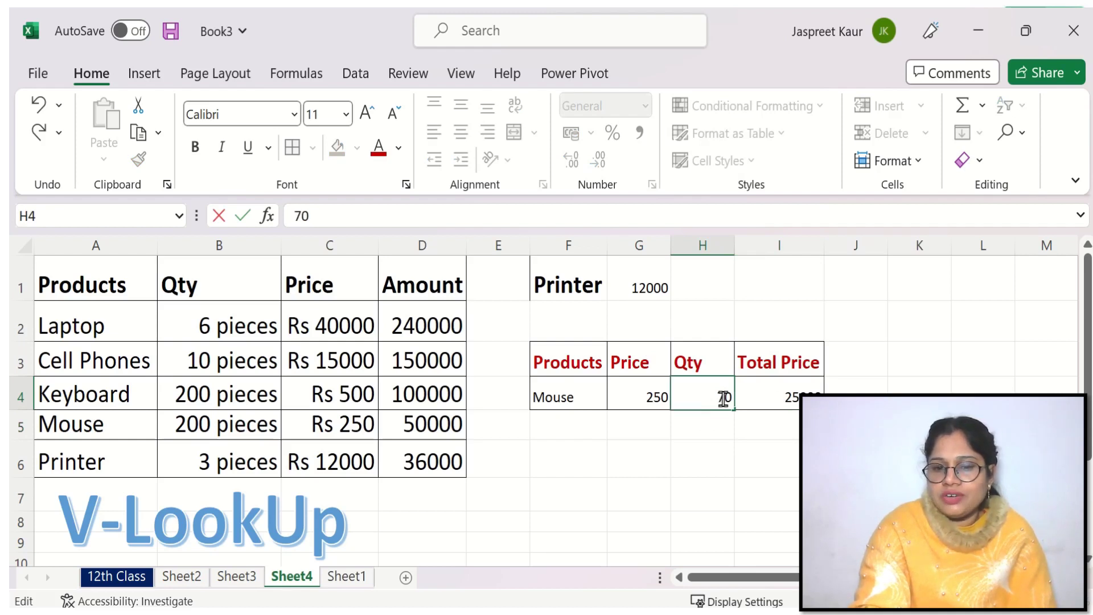
pyautogui.click(738, 453)
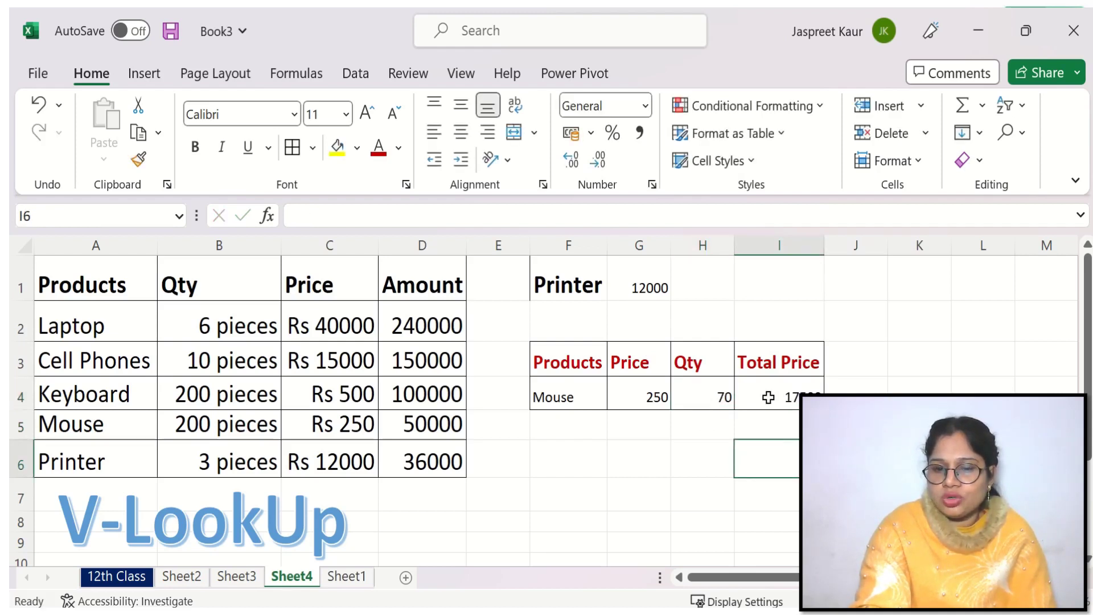